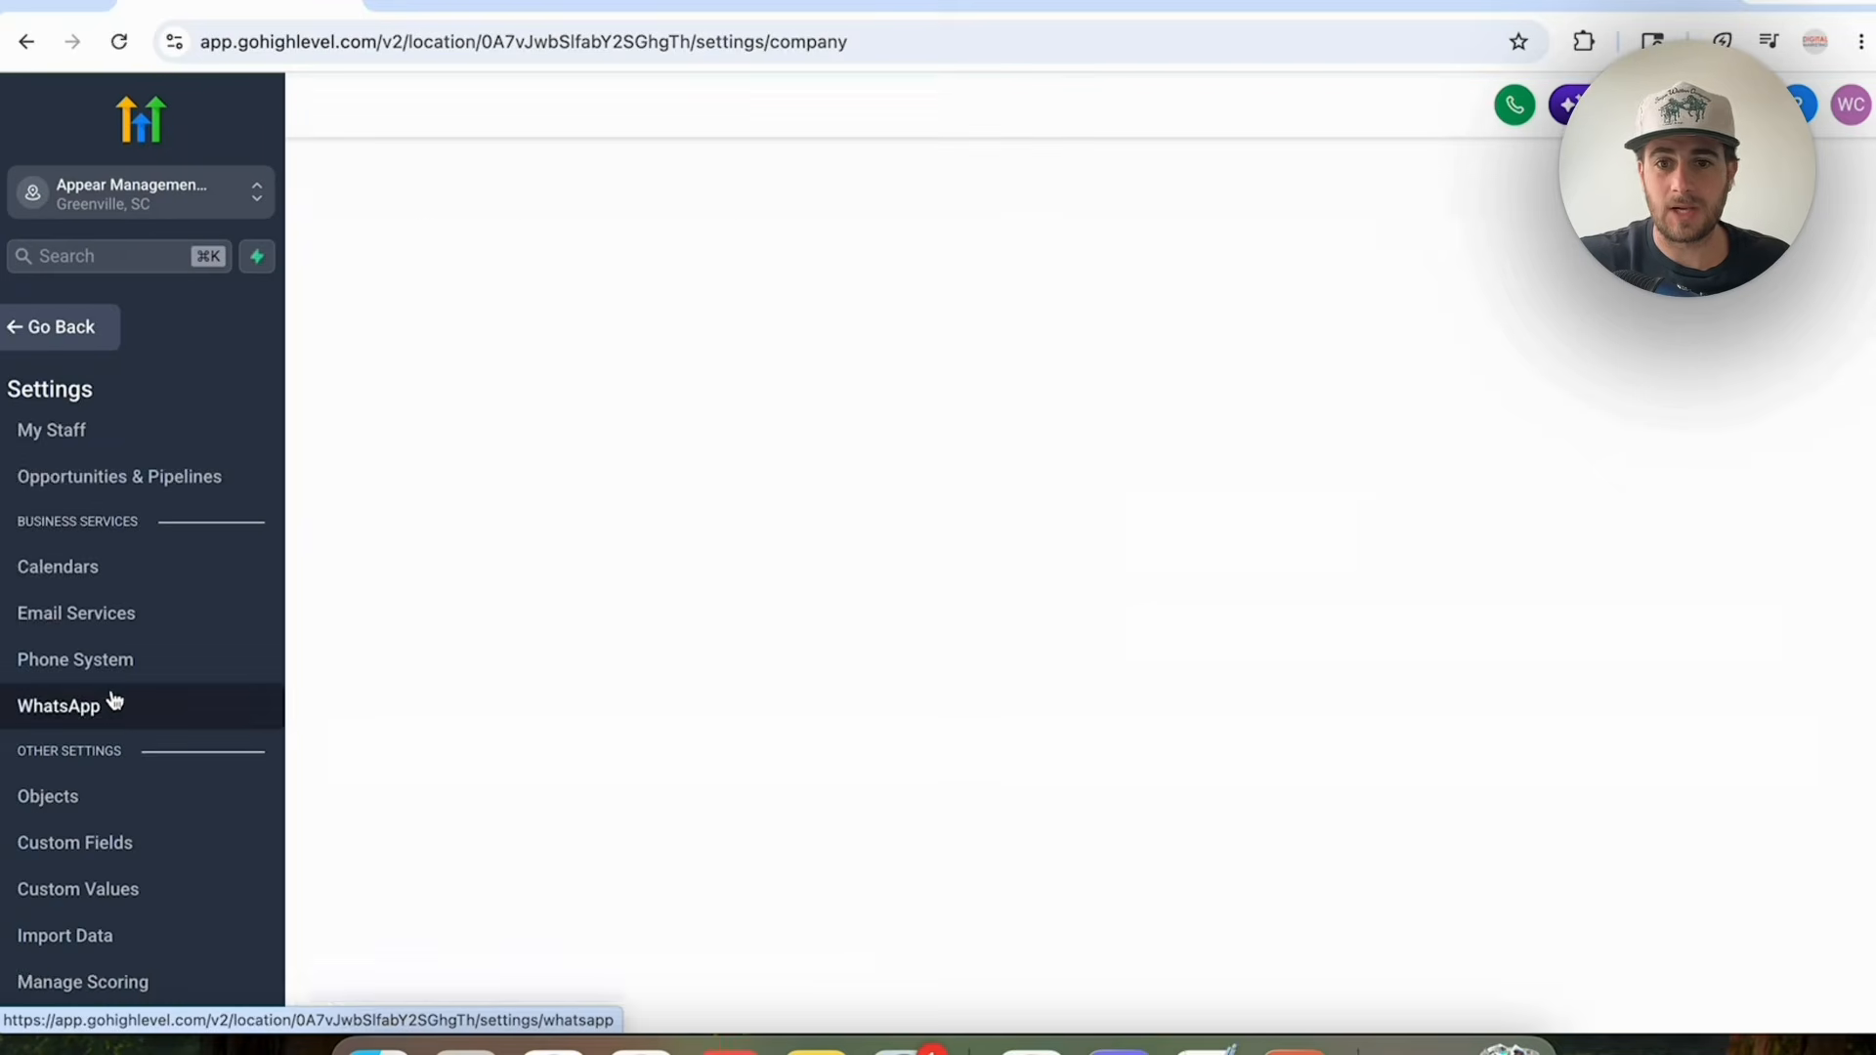
Start a new private integration named Claude in the account settings and continue to its scopes.
scroll(114, 699, down, 4)
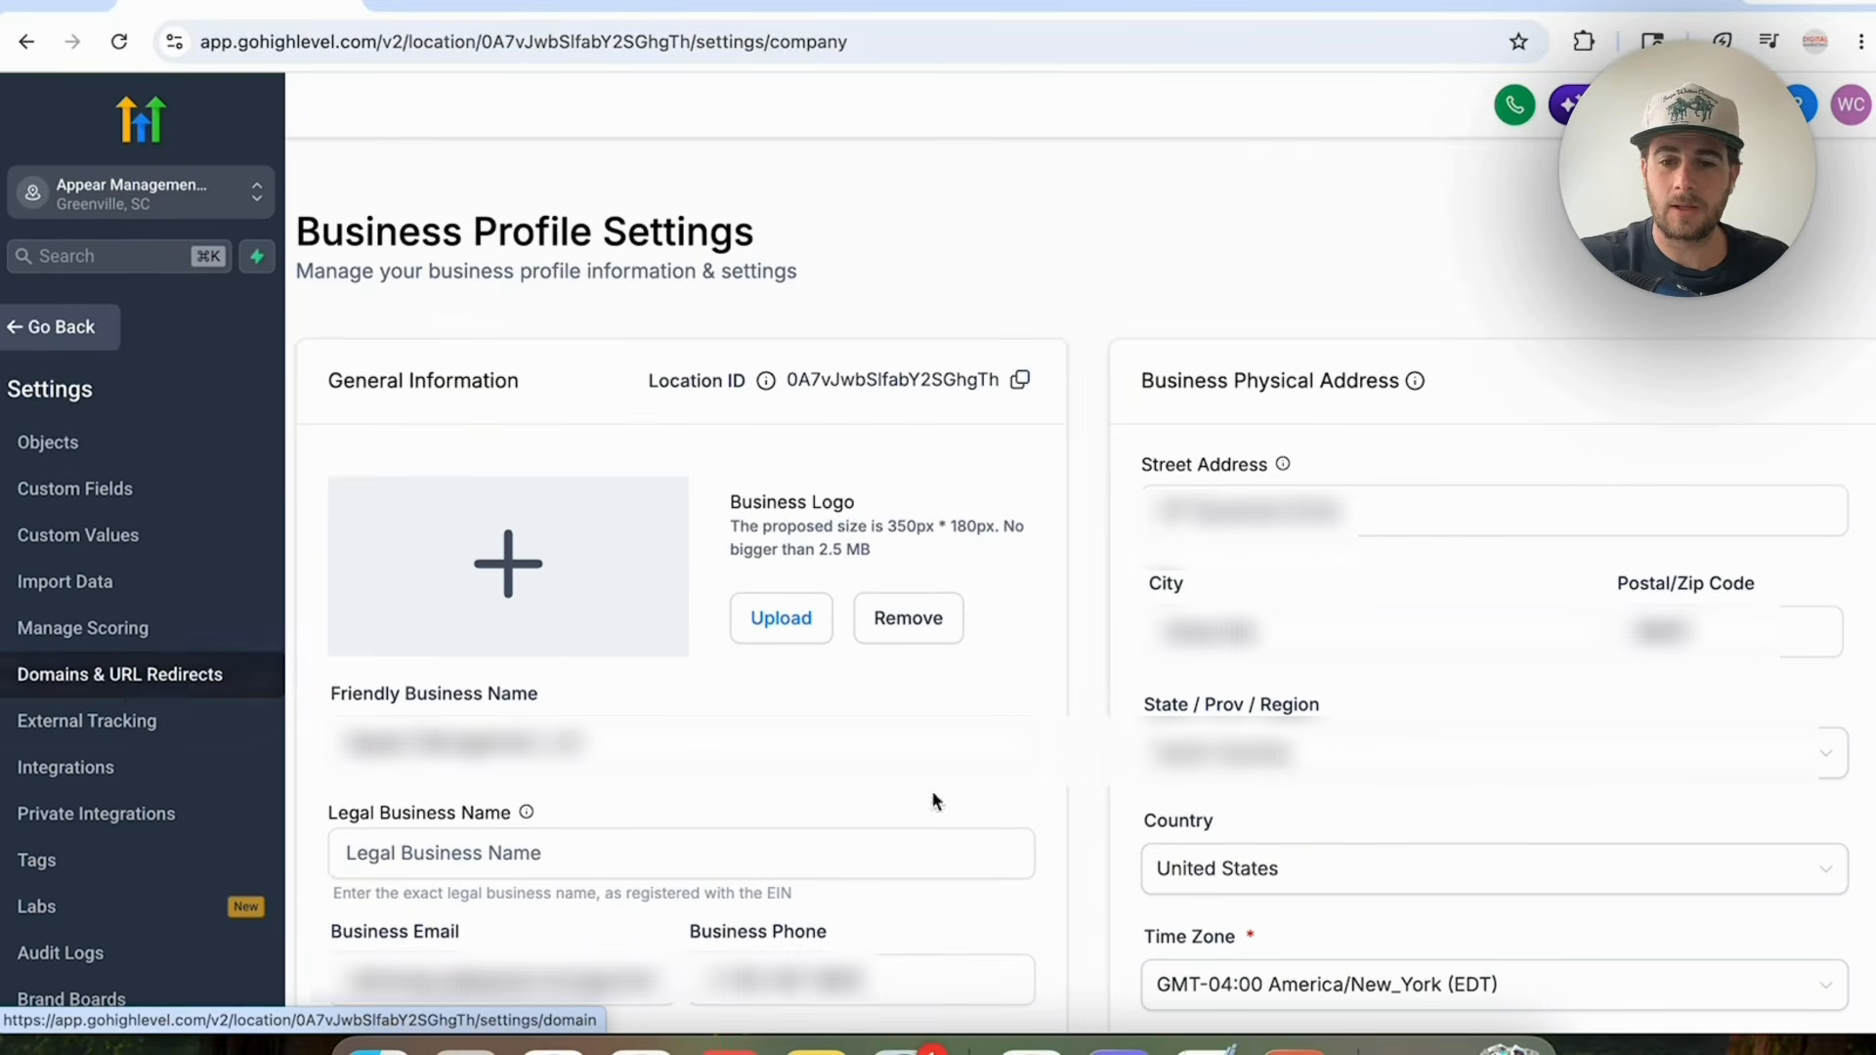
click(96, 815)
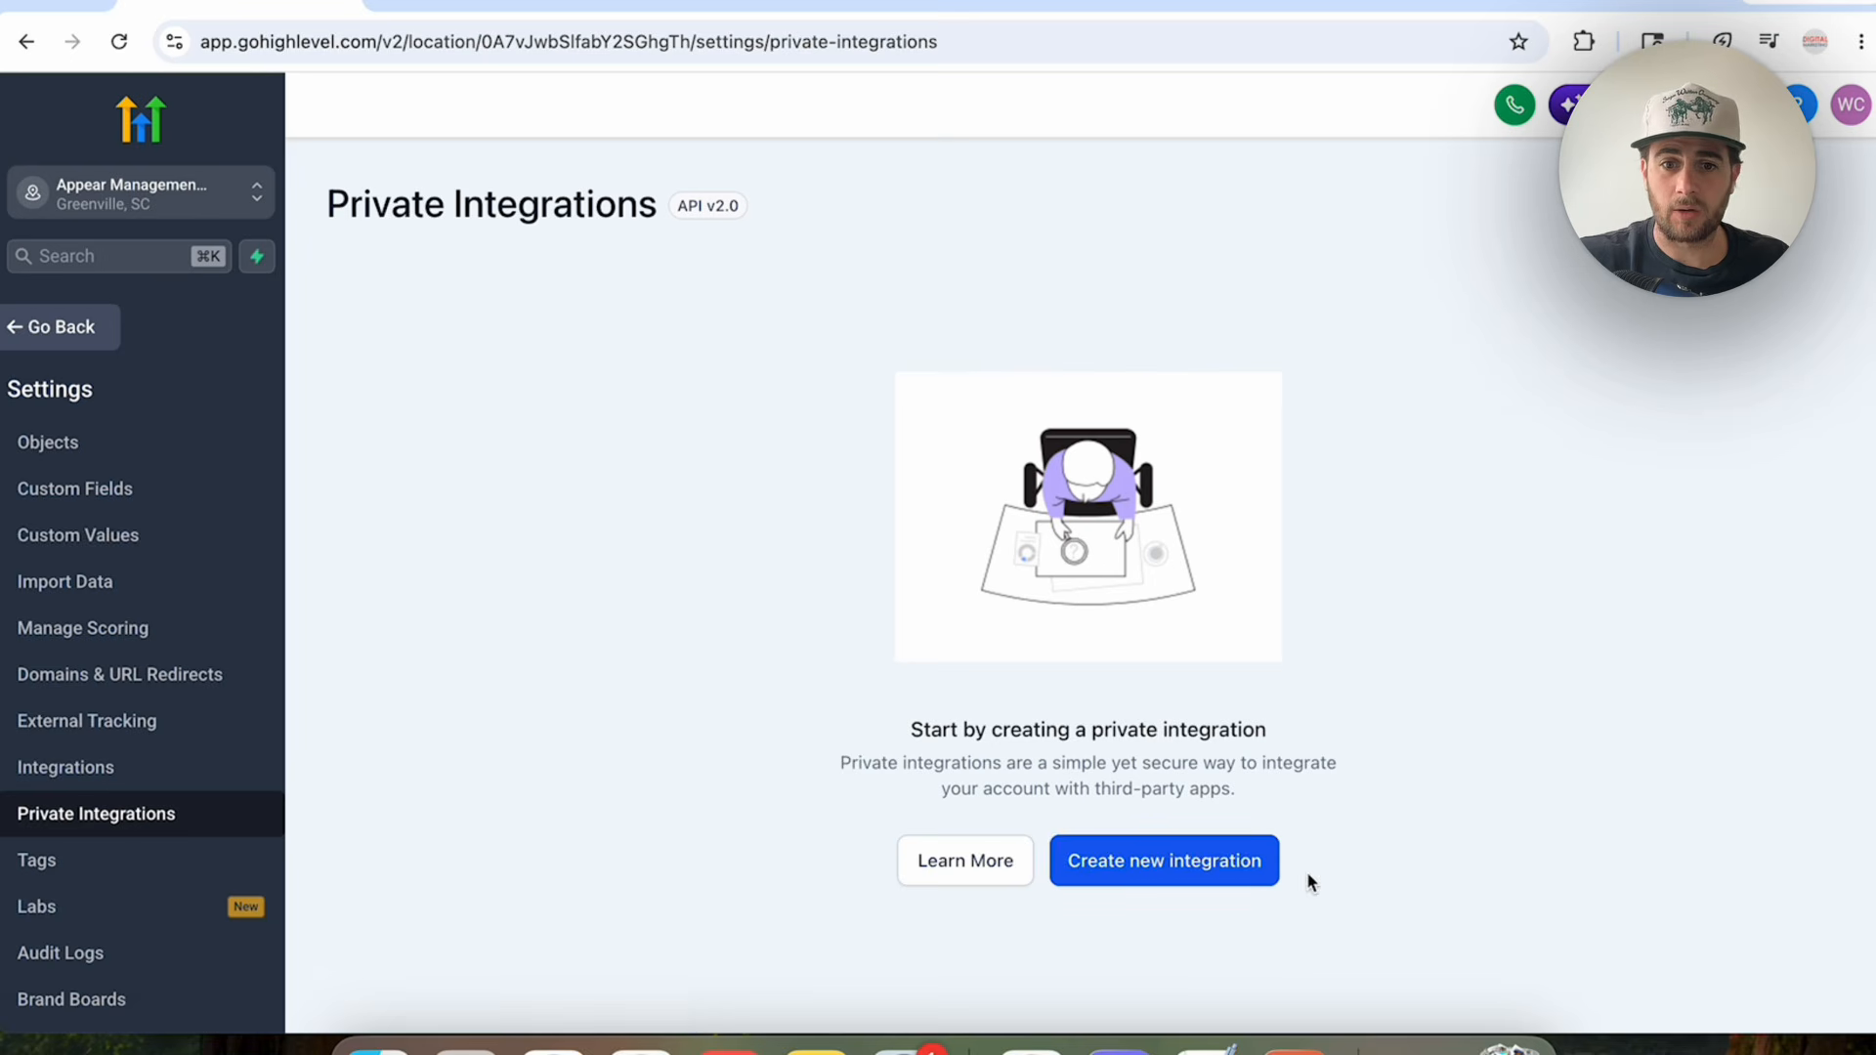
click(1193, 865)
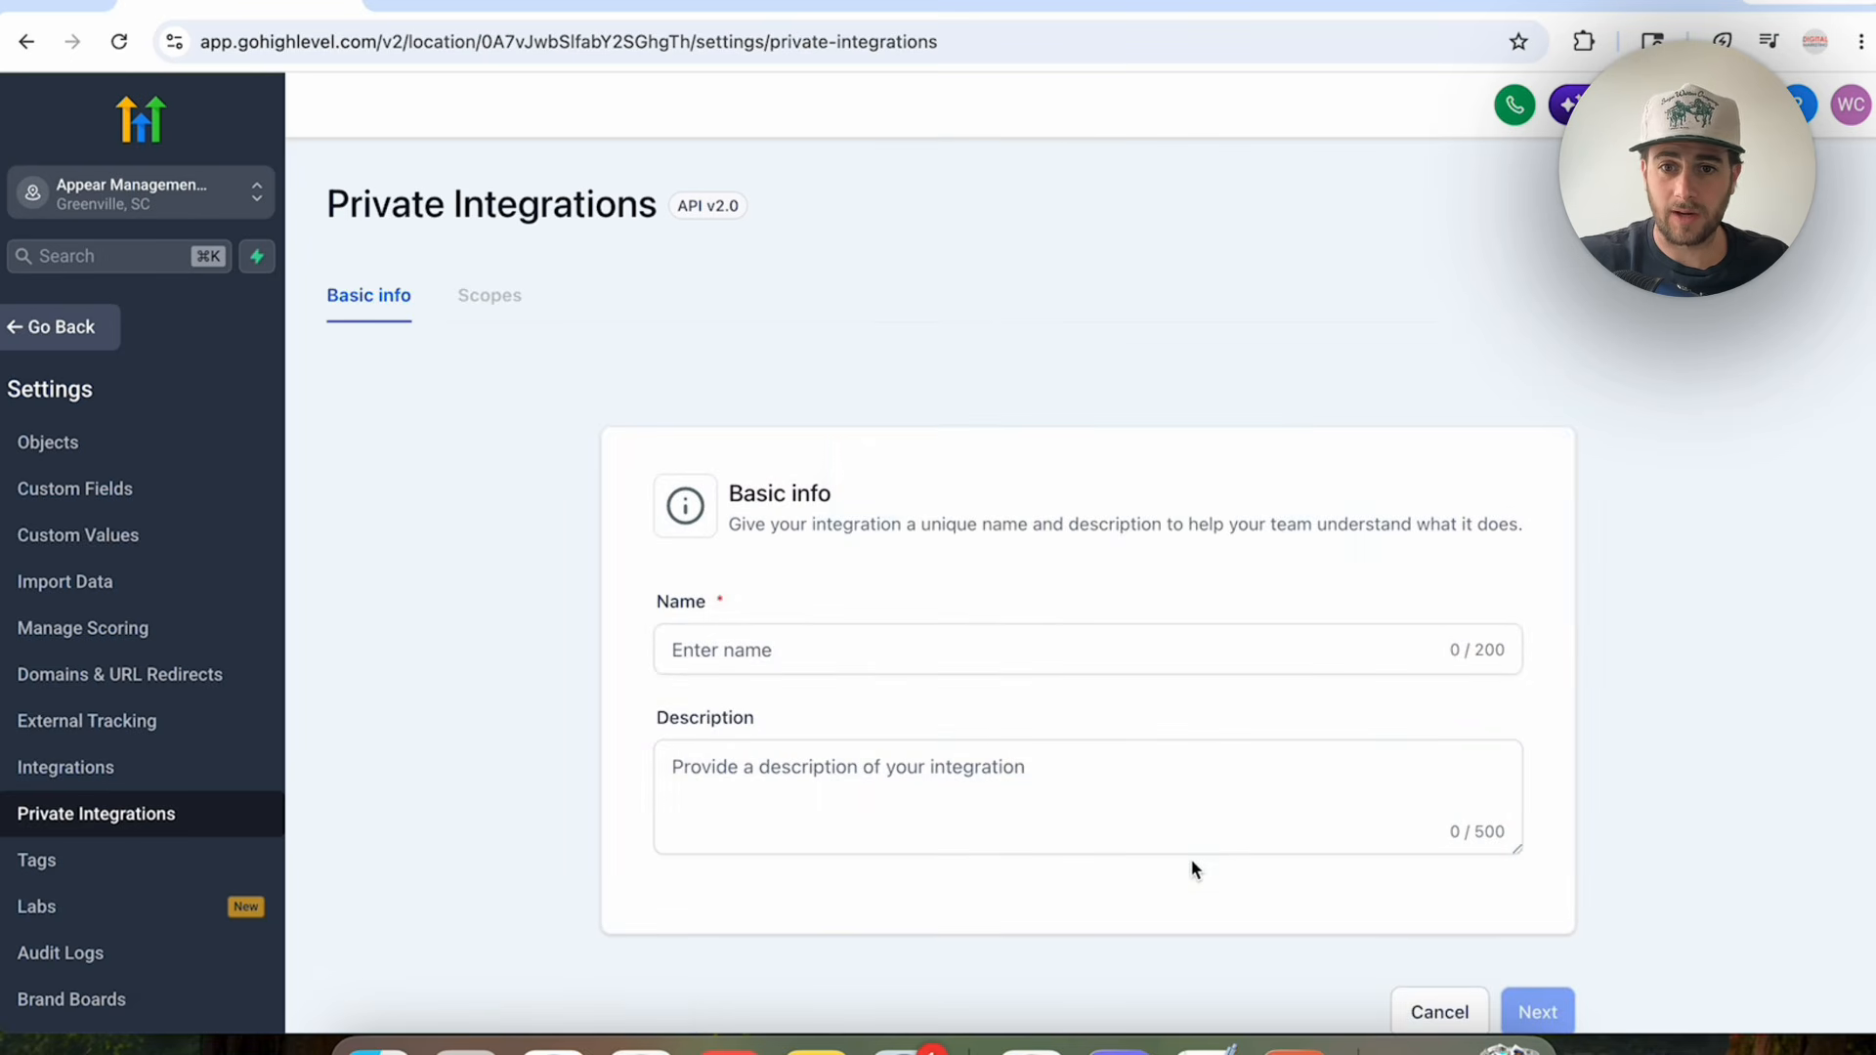
click(729, 643)
text(Claude)
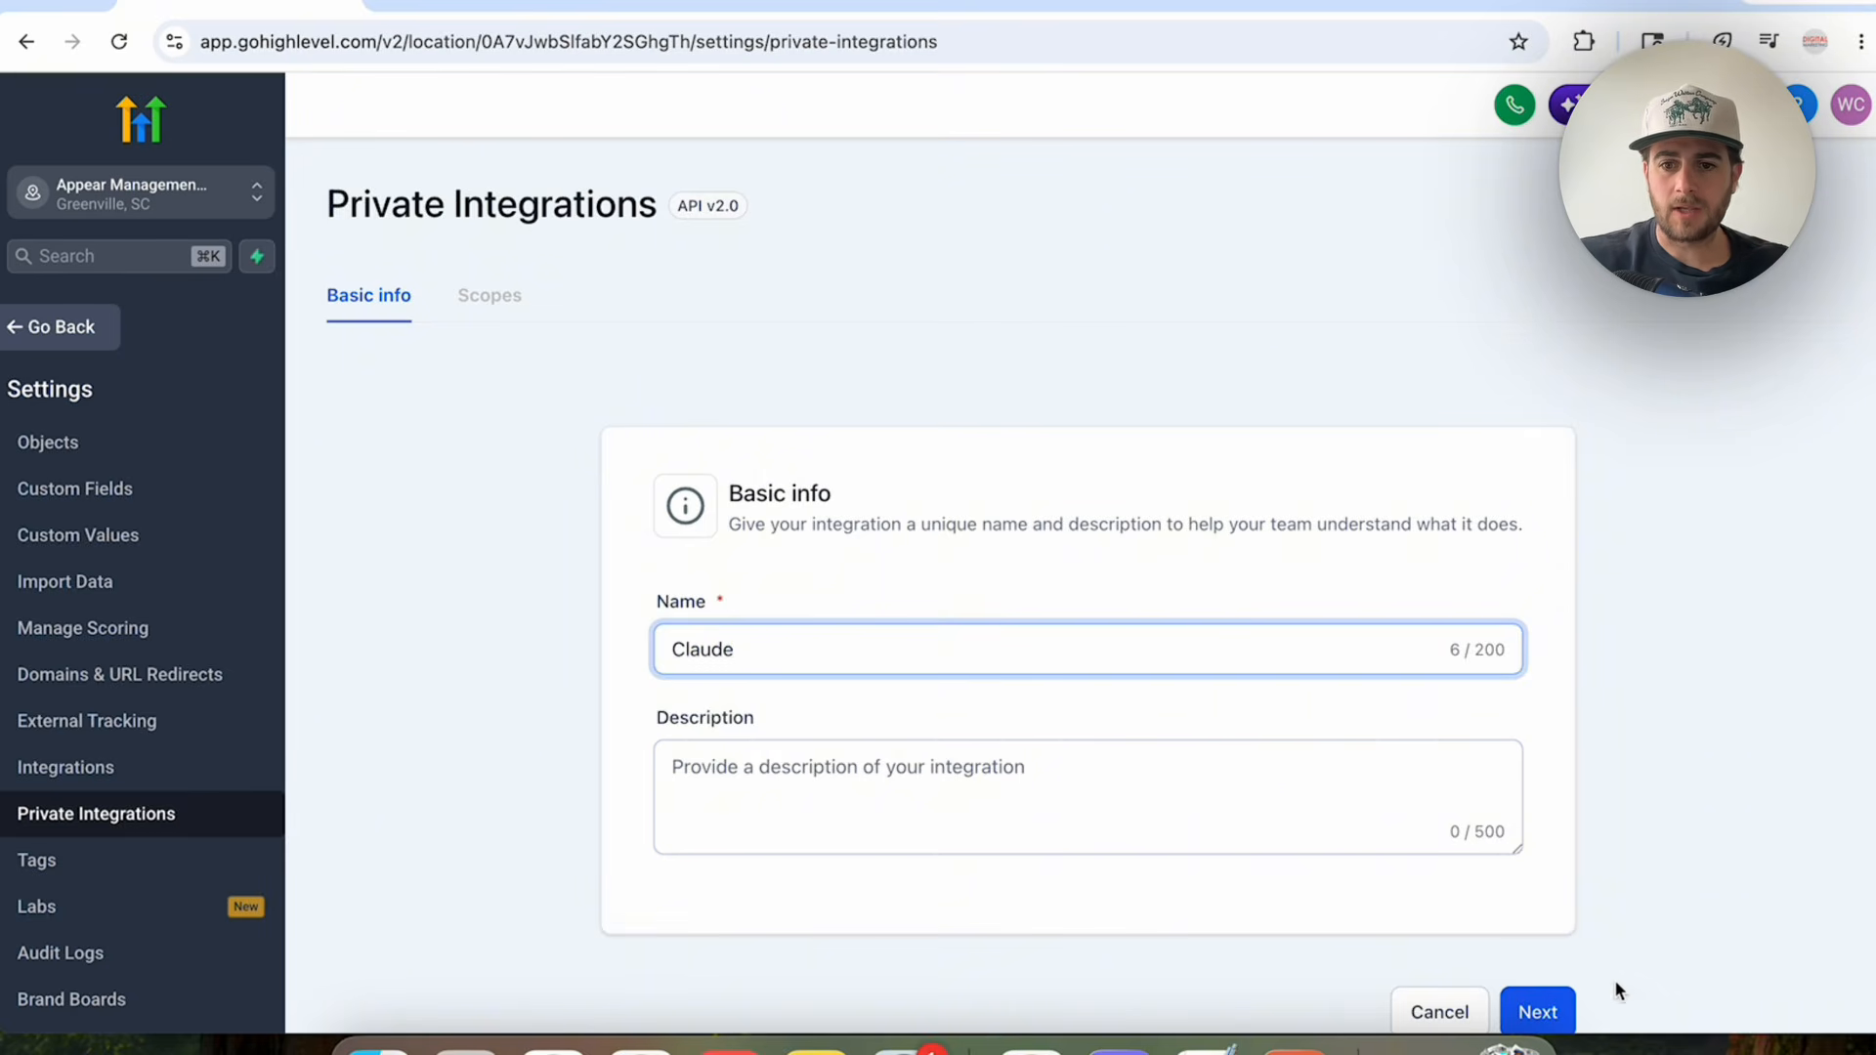
click(1542, 1006)
Grant the Claude integration all available scopes.
click(781, 640)
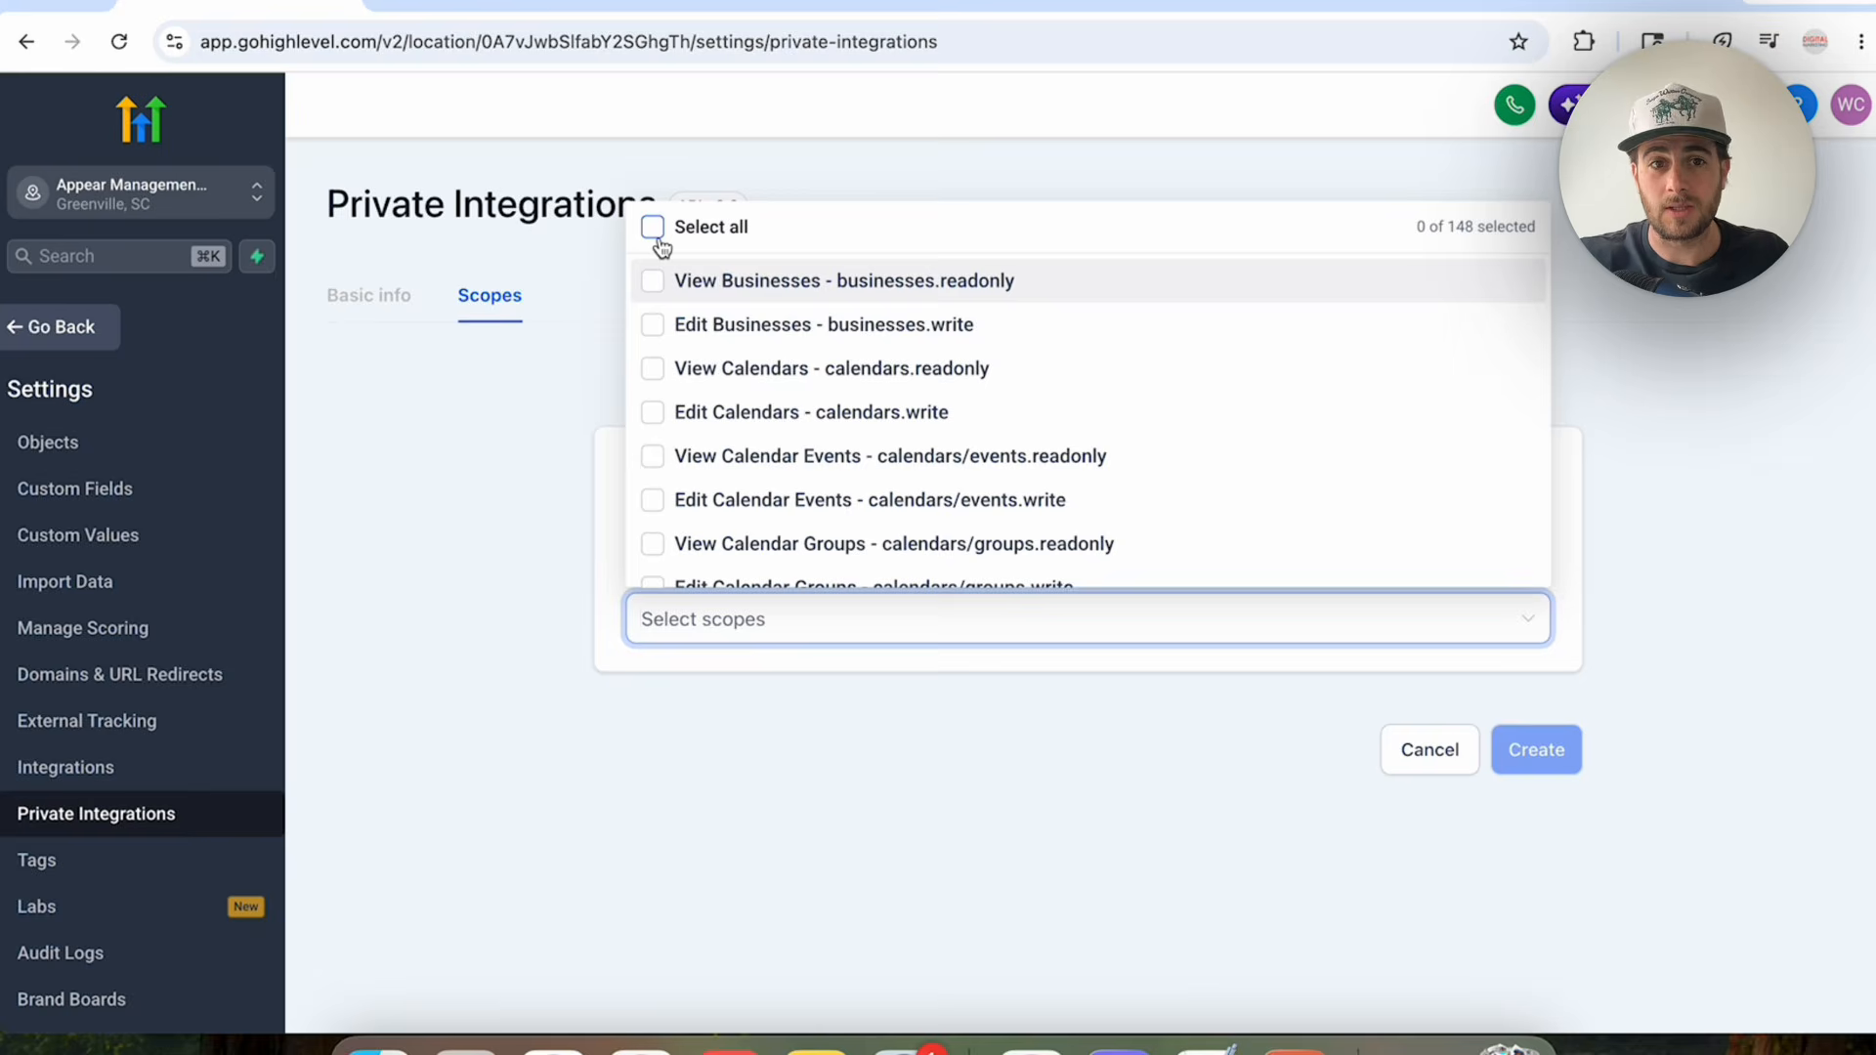
click(657, 238)
click(1626, 386)
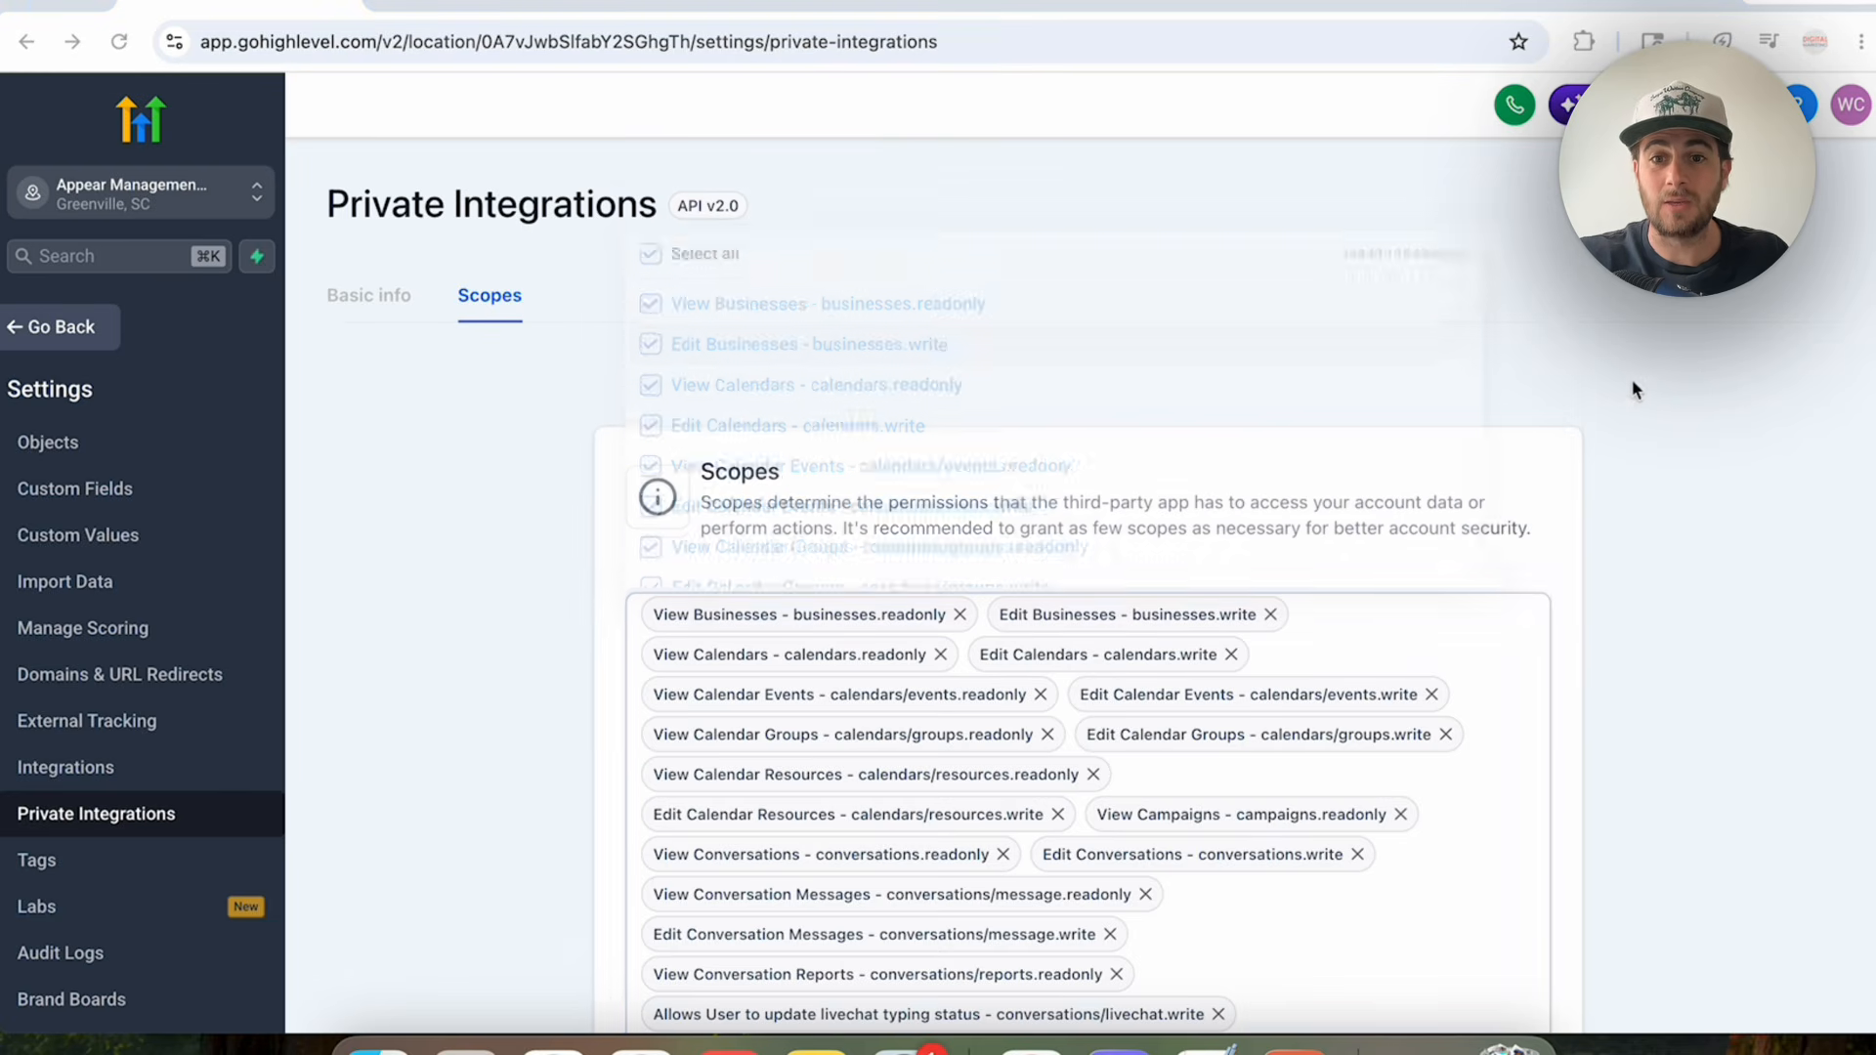
Create the integration, accepting the risk of sensitive scopes, and copy its access token.
scroll(1487, 716, down, 1)
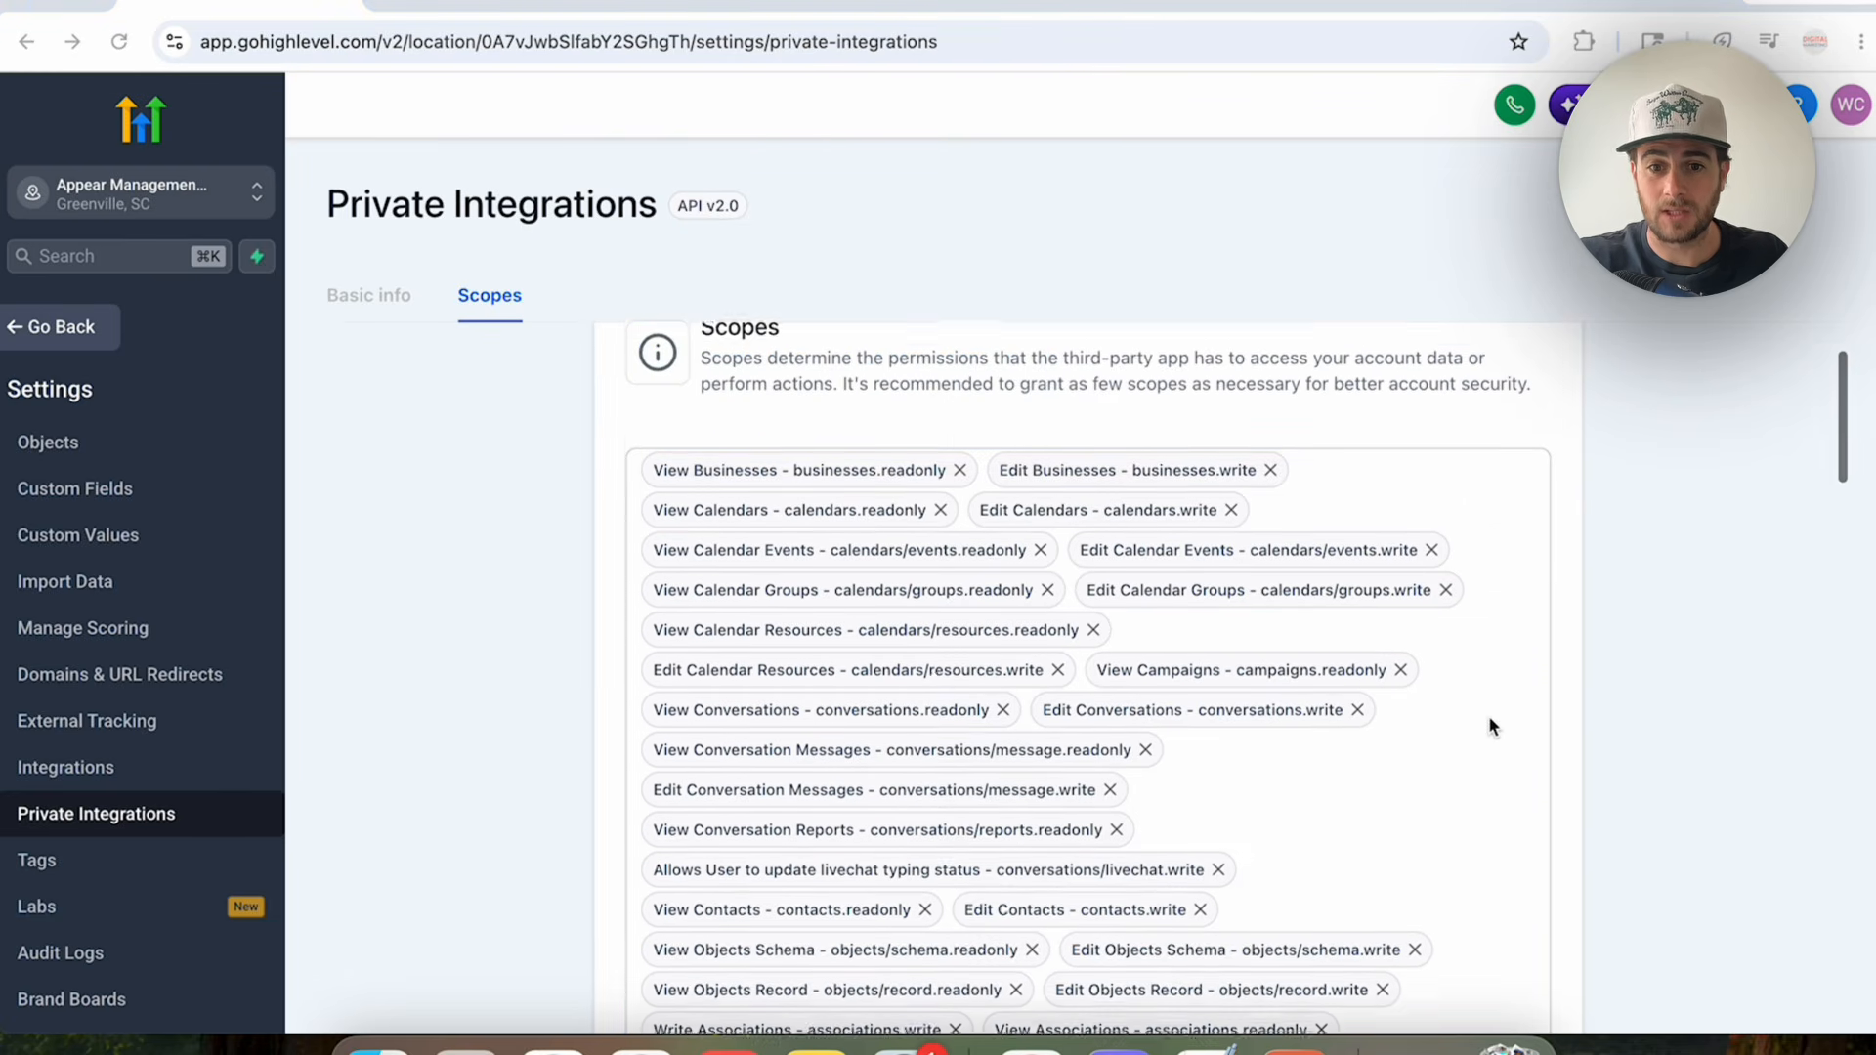
scroll(1486, 724, down, 2)
scroll(1150, 593, down, 8)
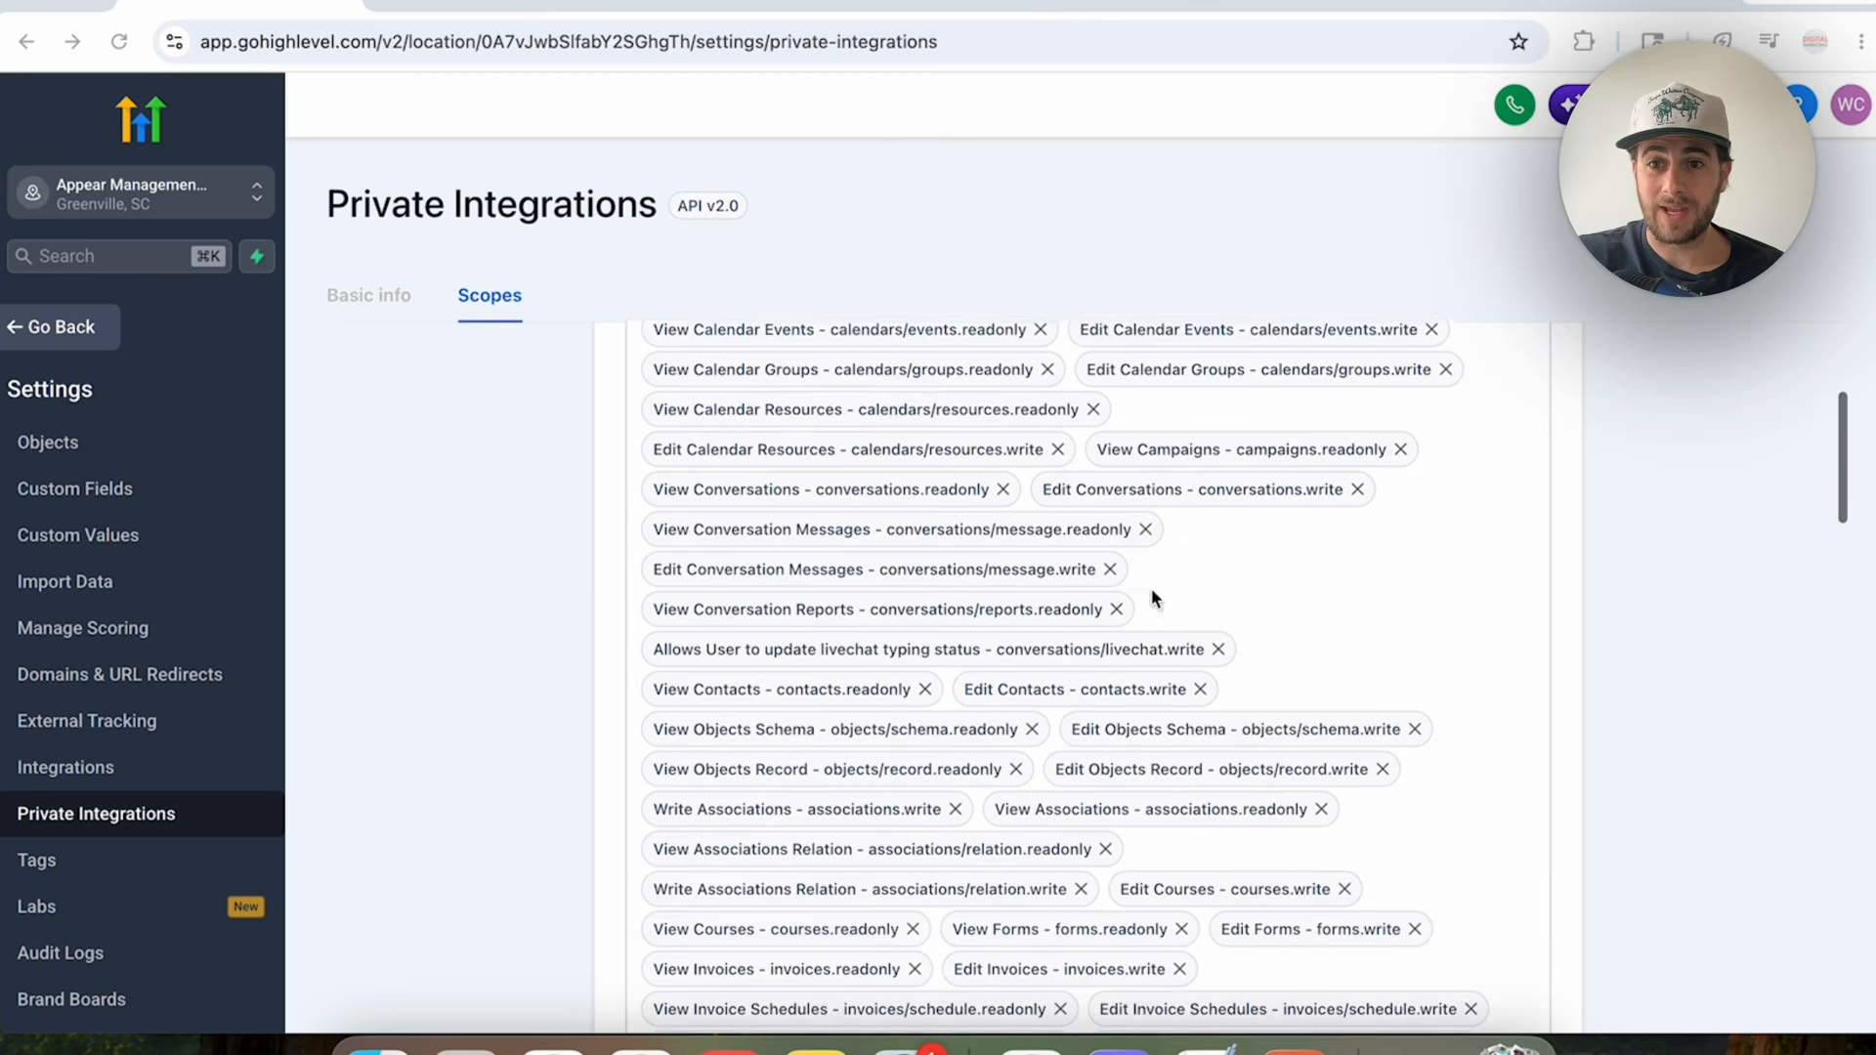
scroll(1151, 590, down, 6)
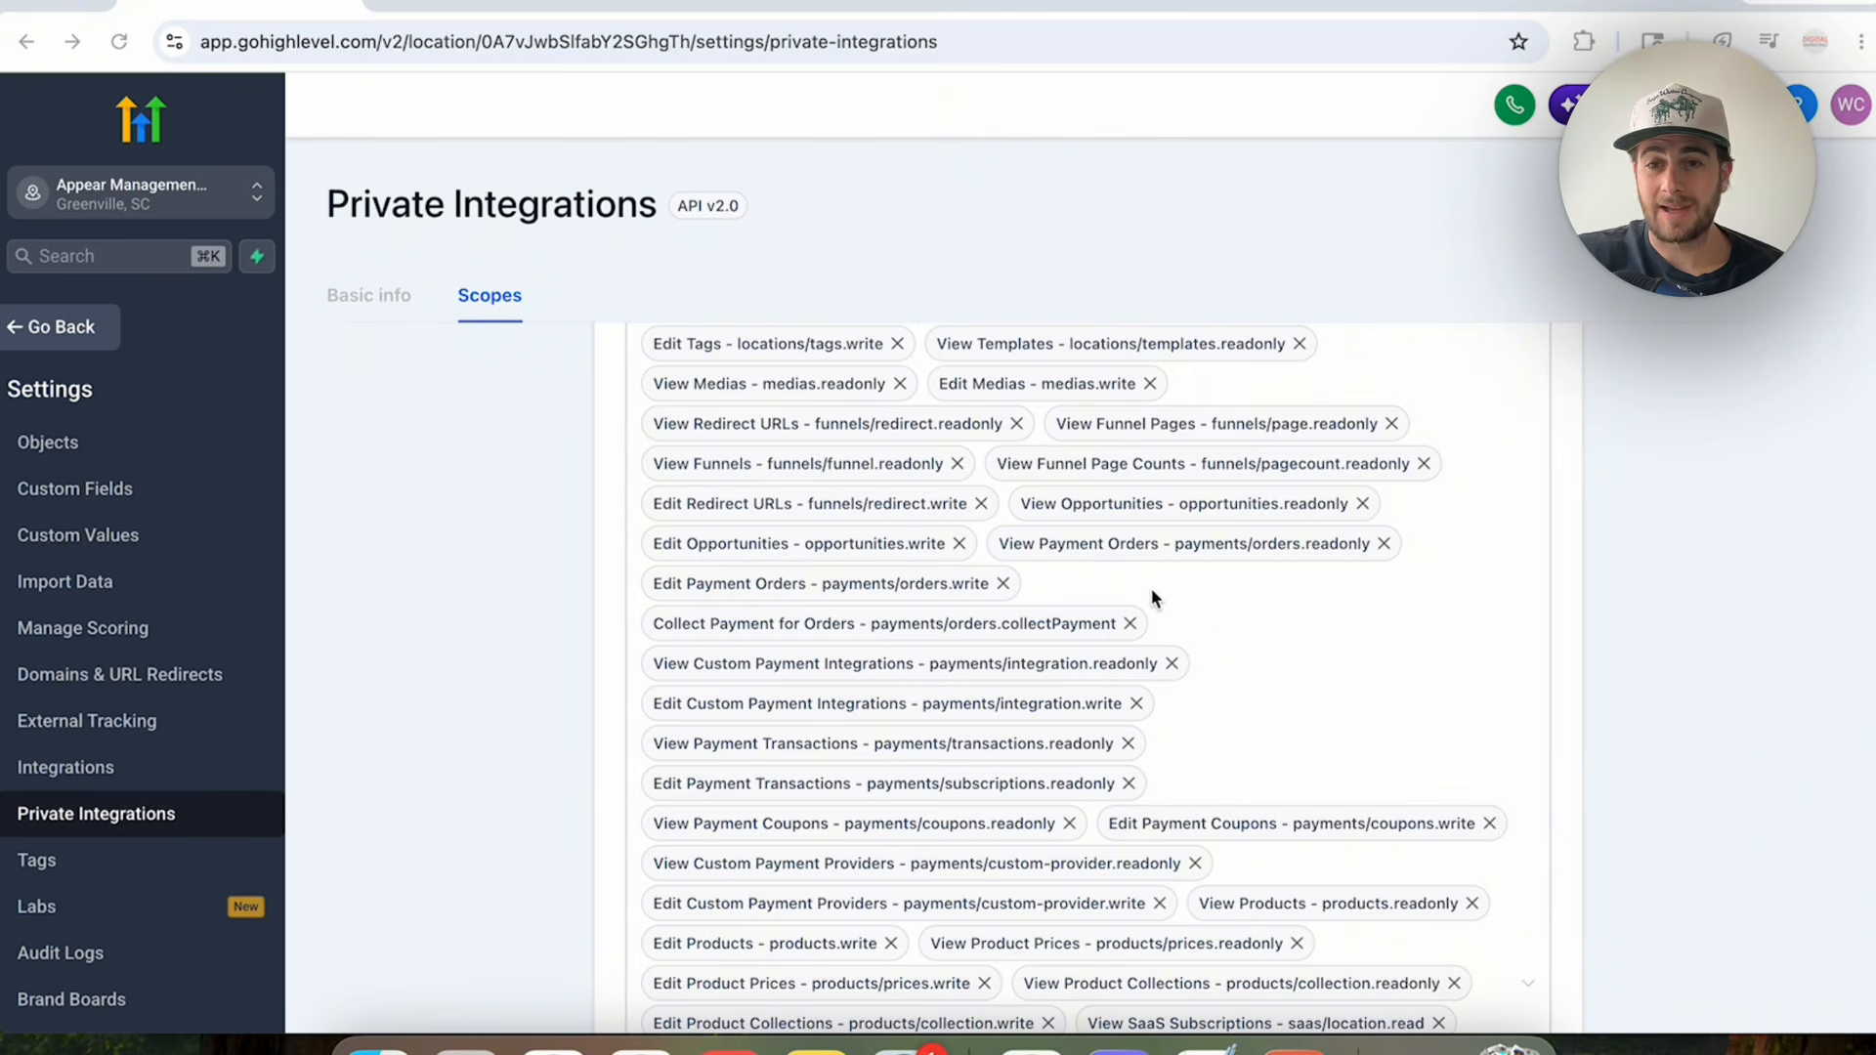
scroll(1129, 865, down, 1)
scroll(1127, 870, down, 20)
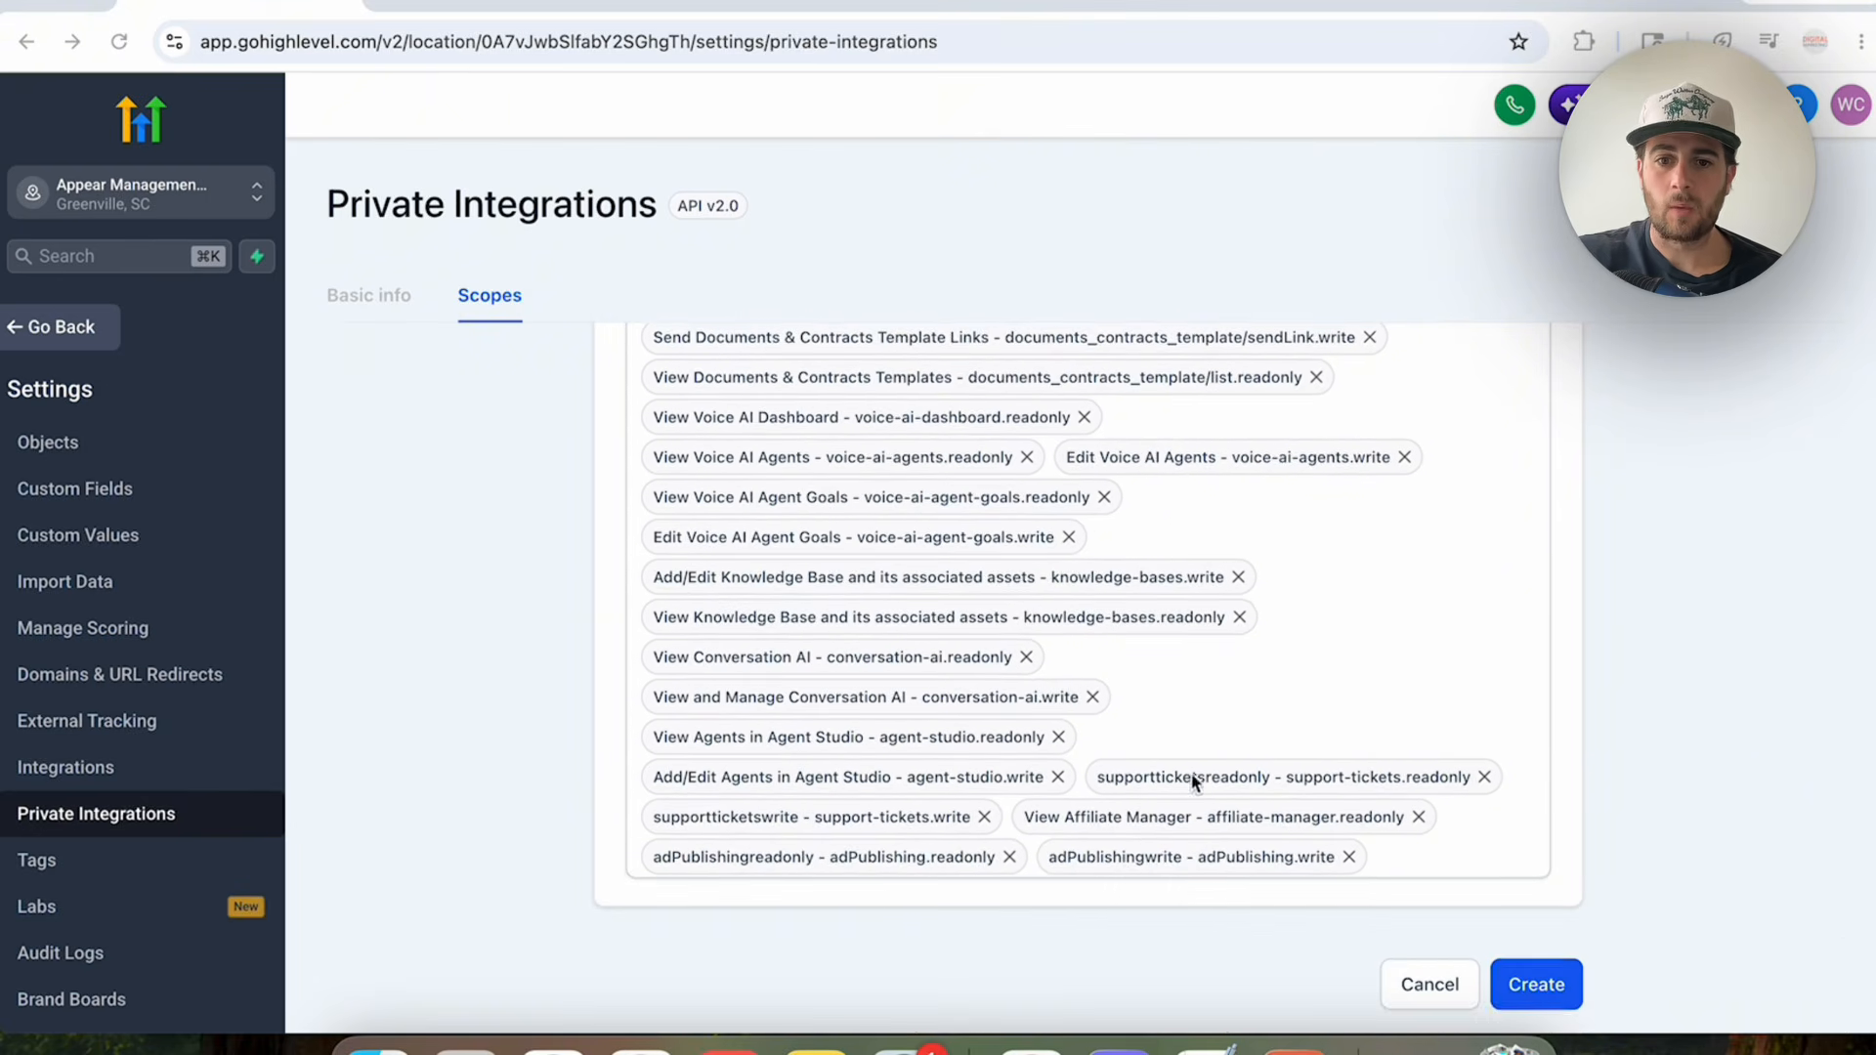
click(1536, 978)
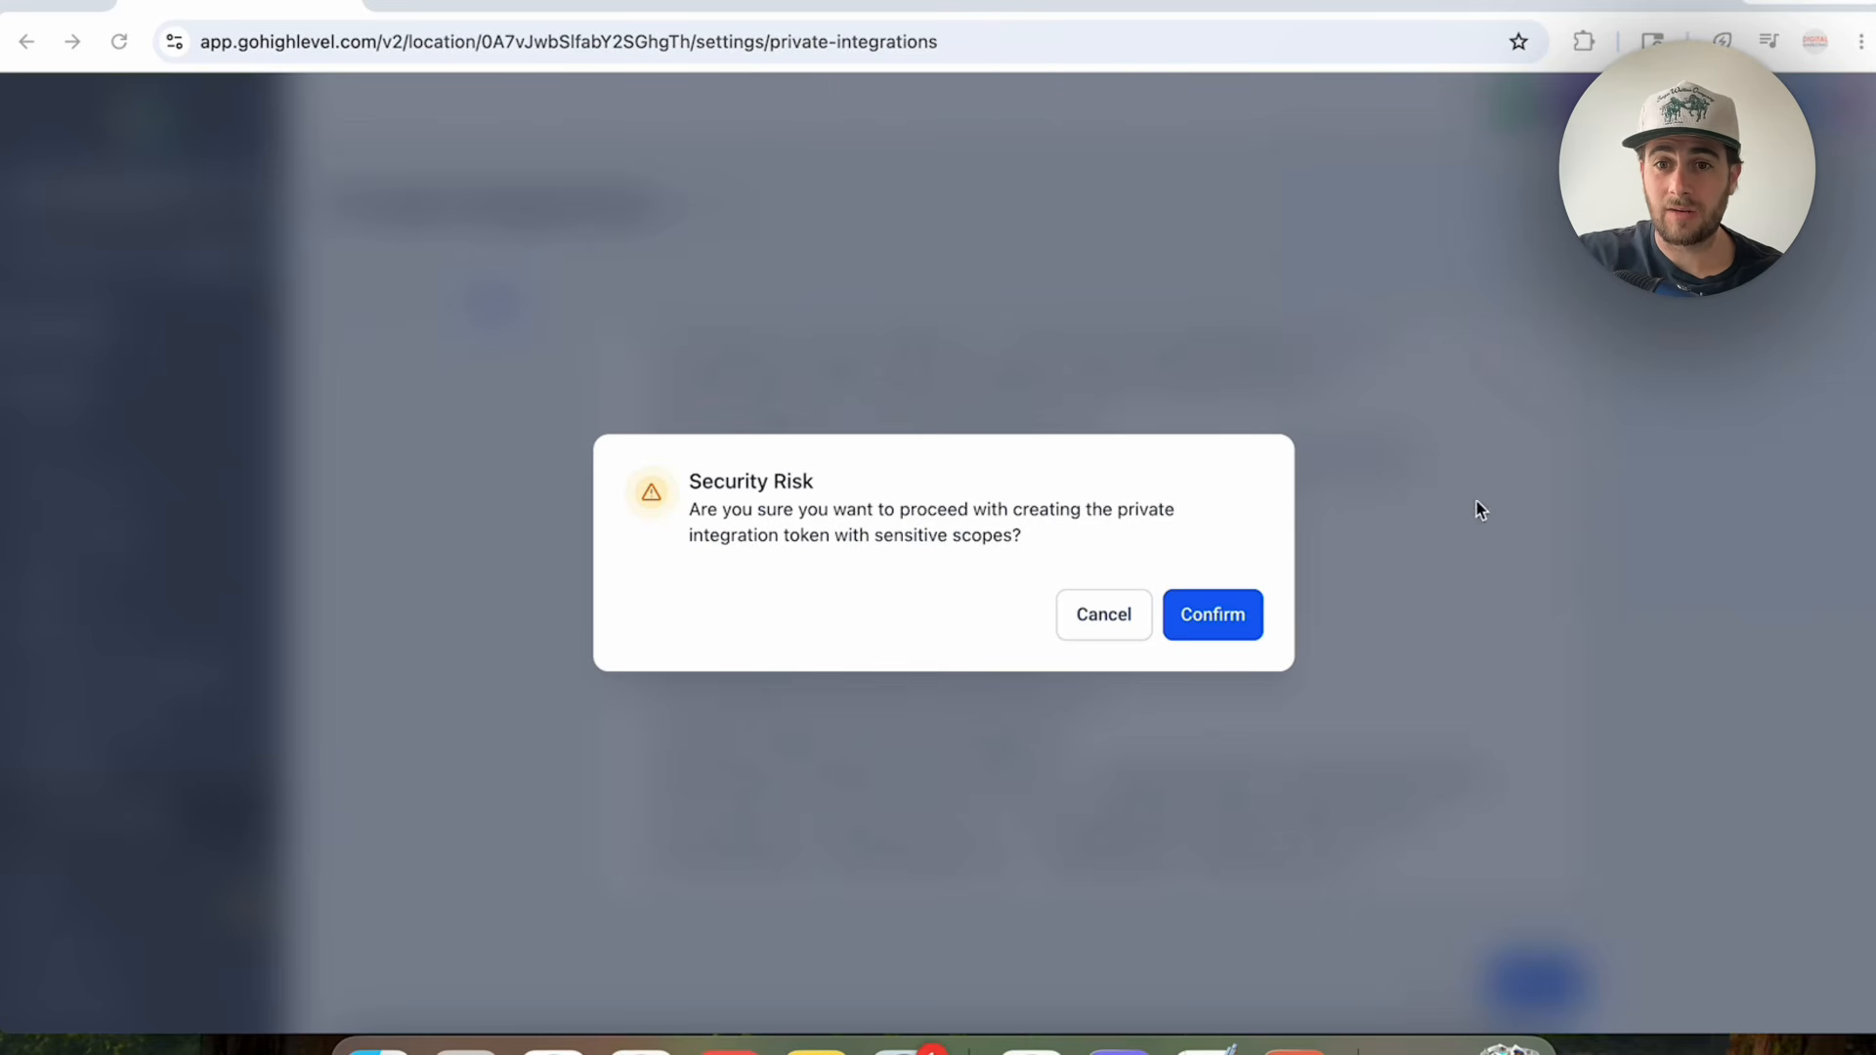
click(1246, 610)
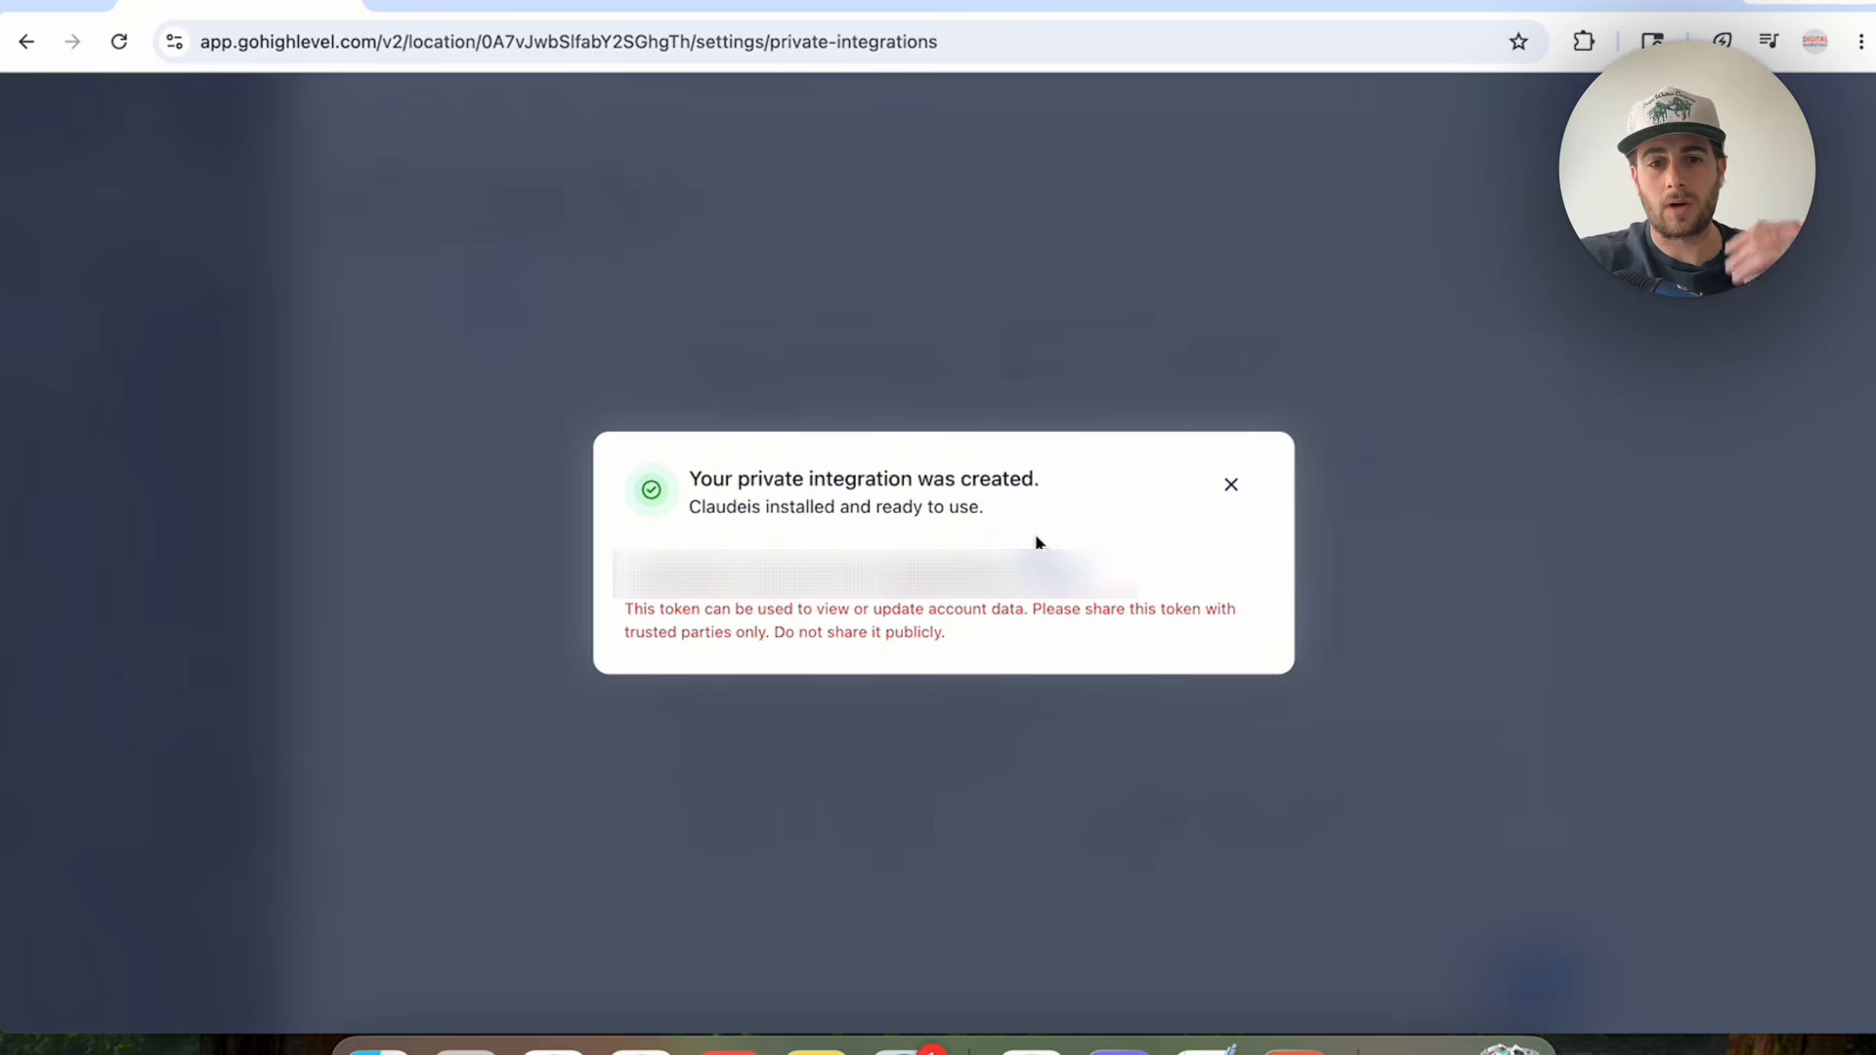
click(1049, 573)
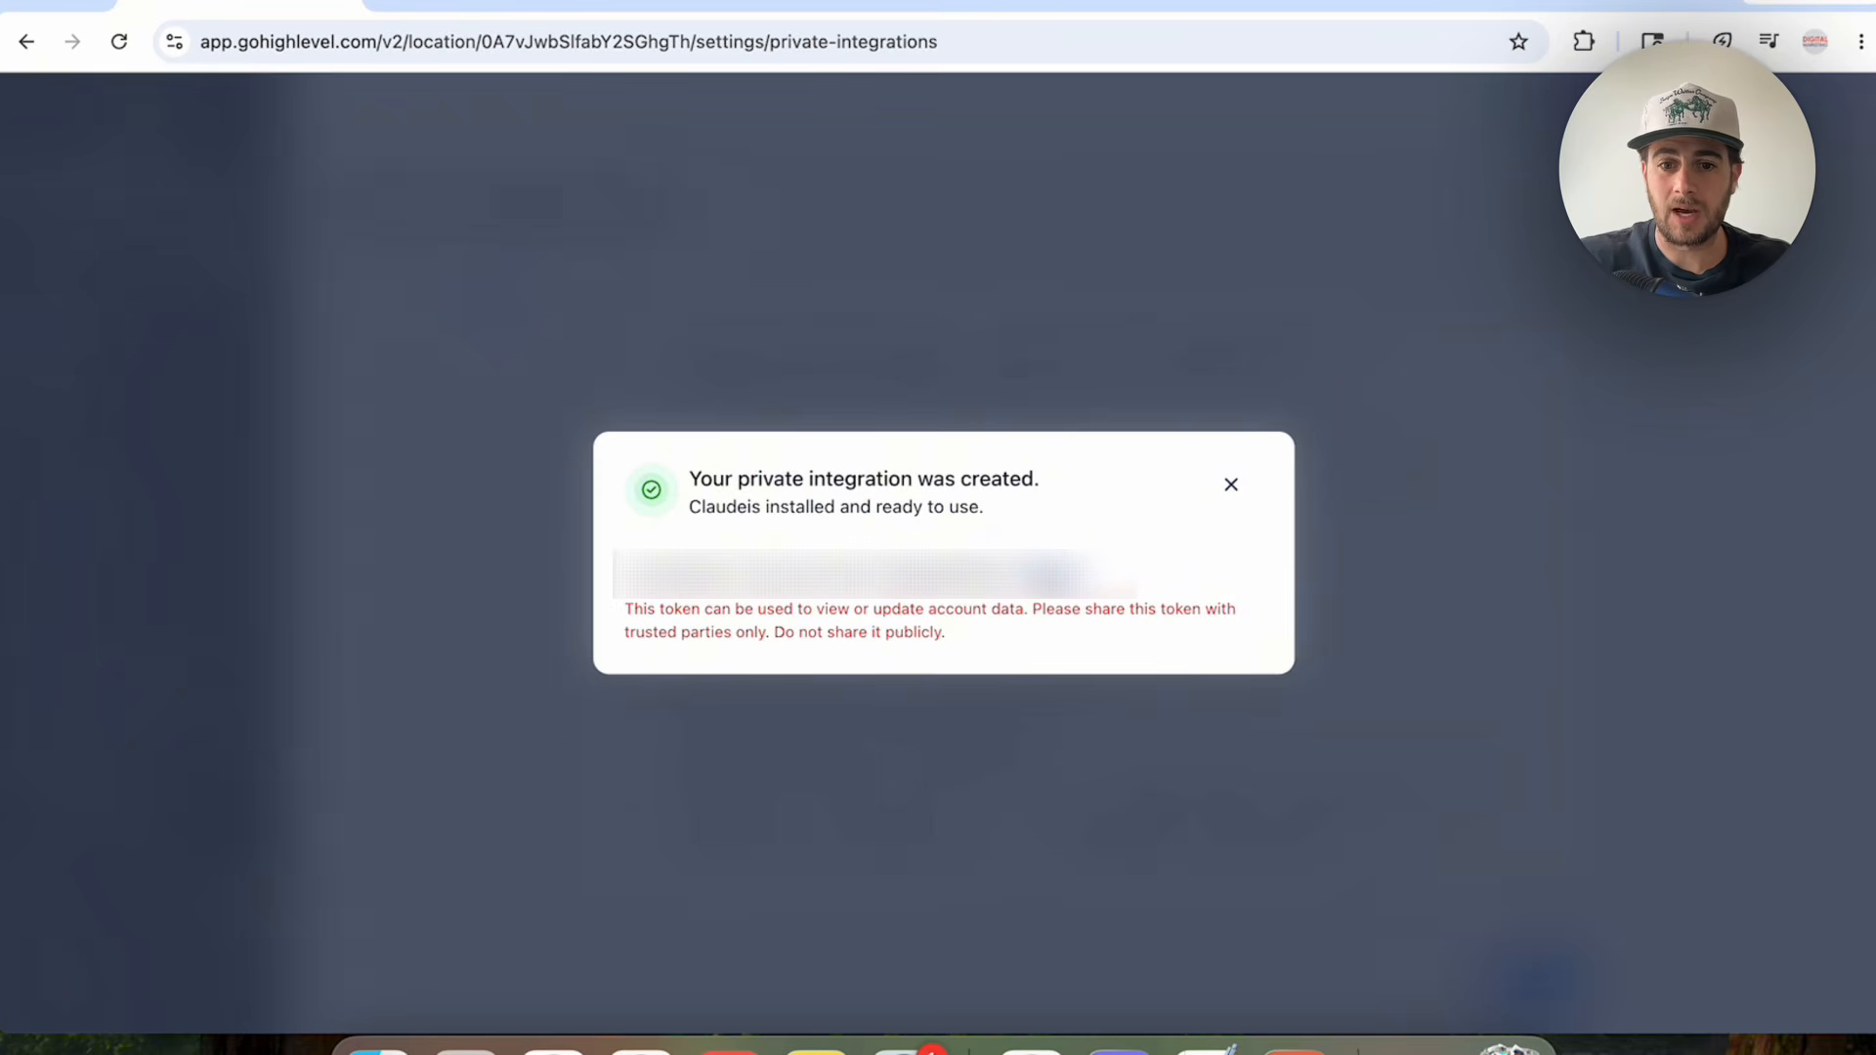
Switch to the Claude desktop app and reveal its local MCP server configuration file from the developer settings.
click(1292, 1043)
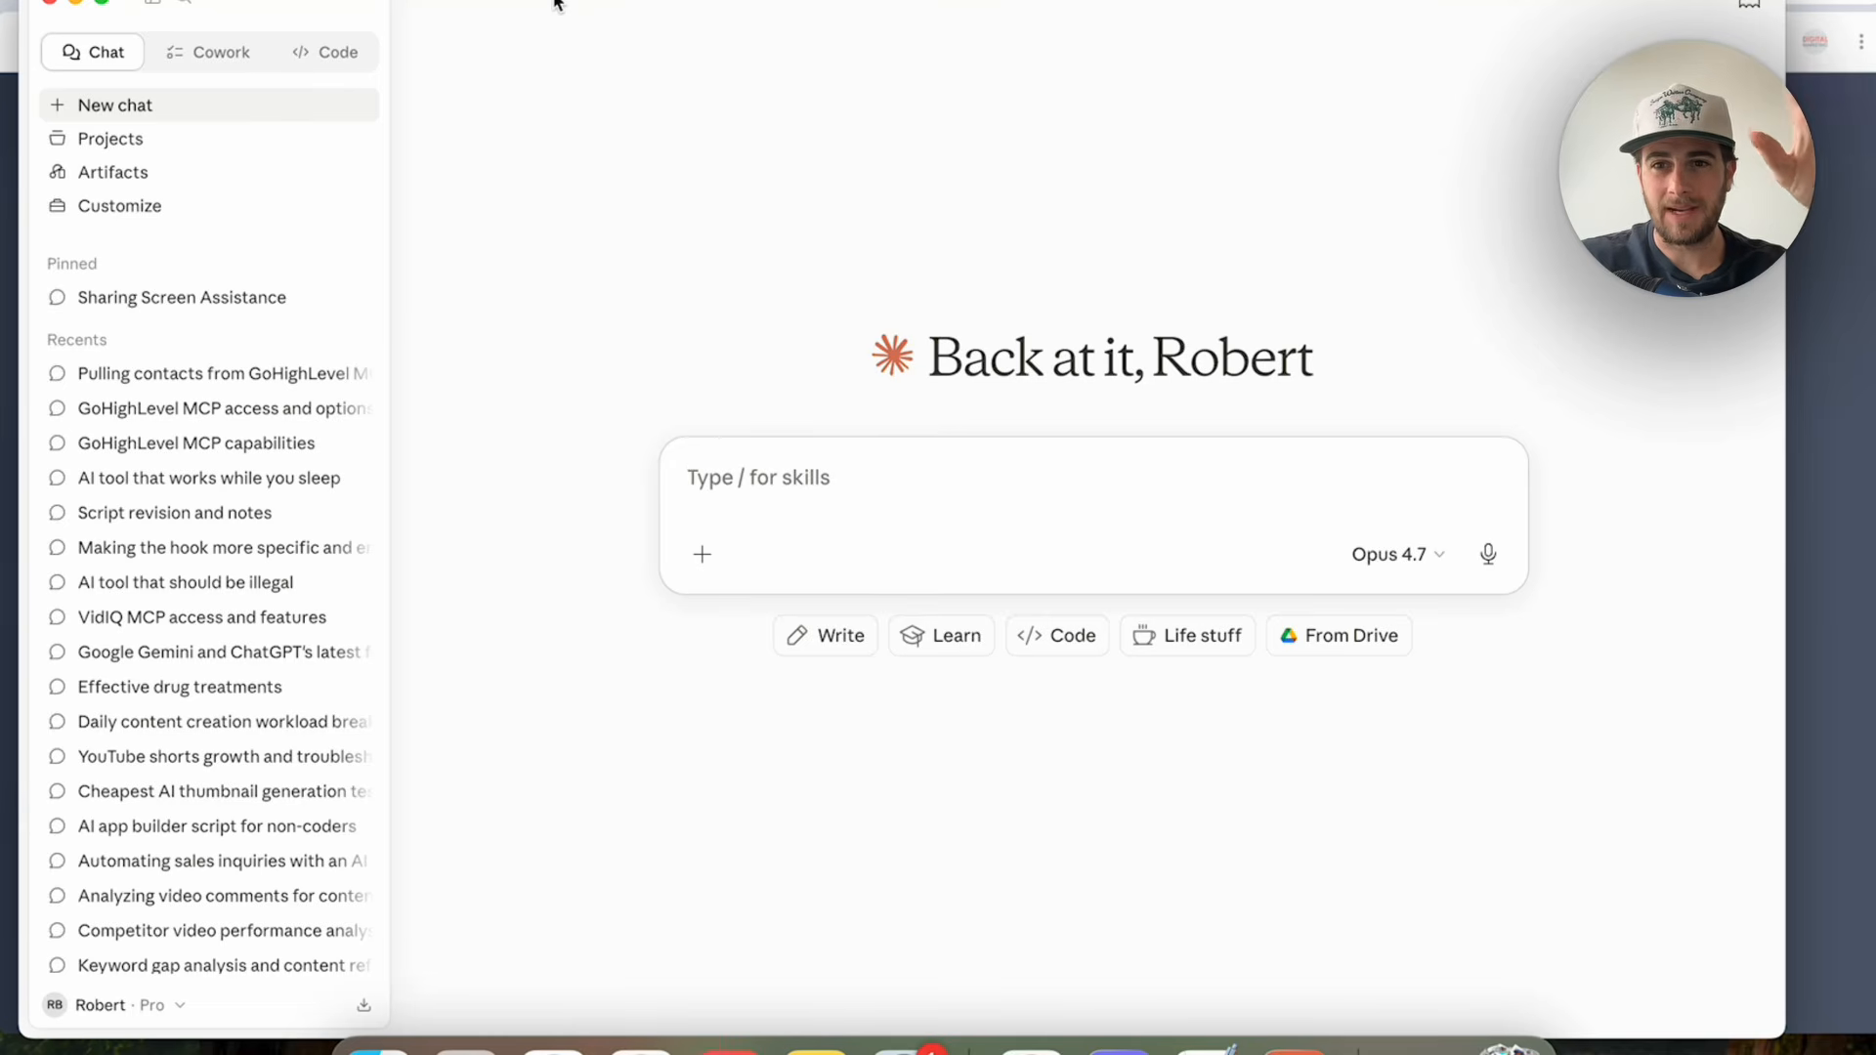
click(86, 1)
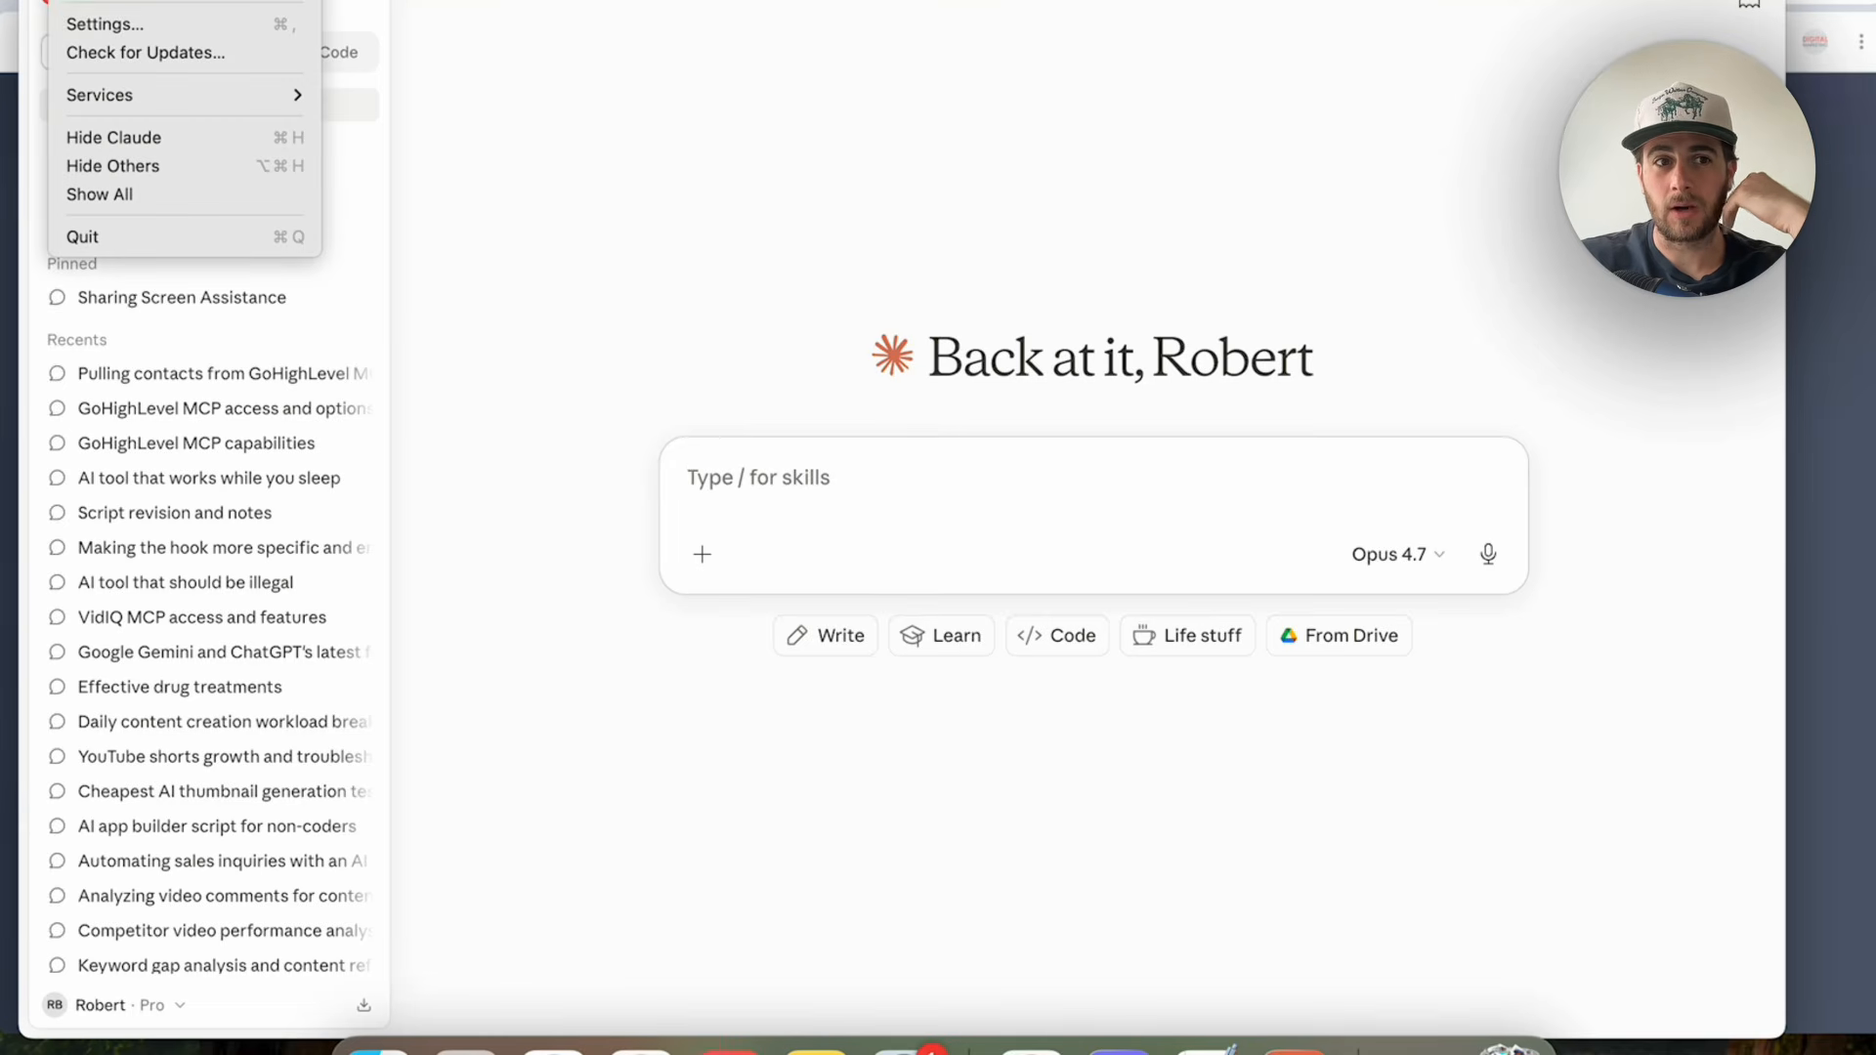
click(137, 26)
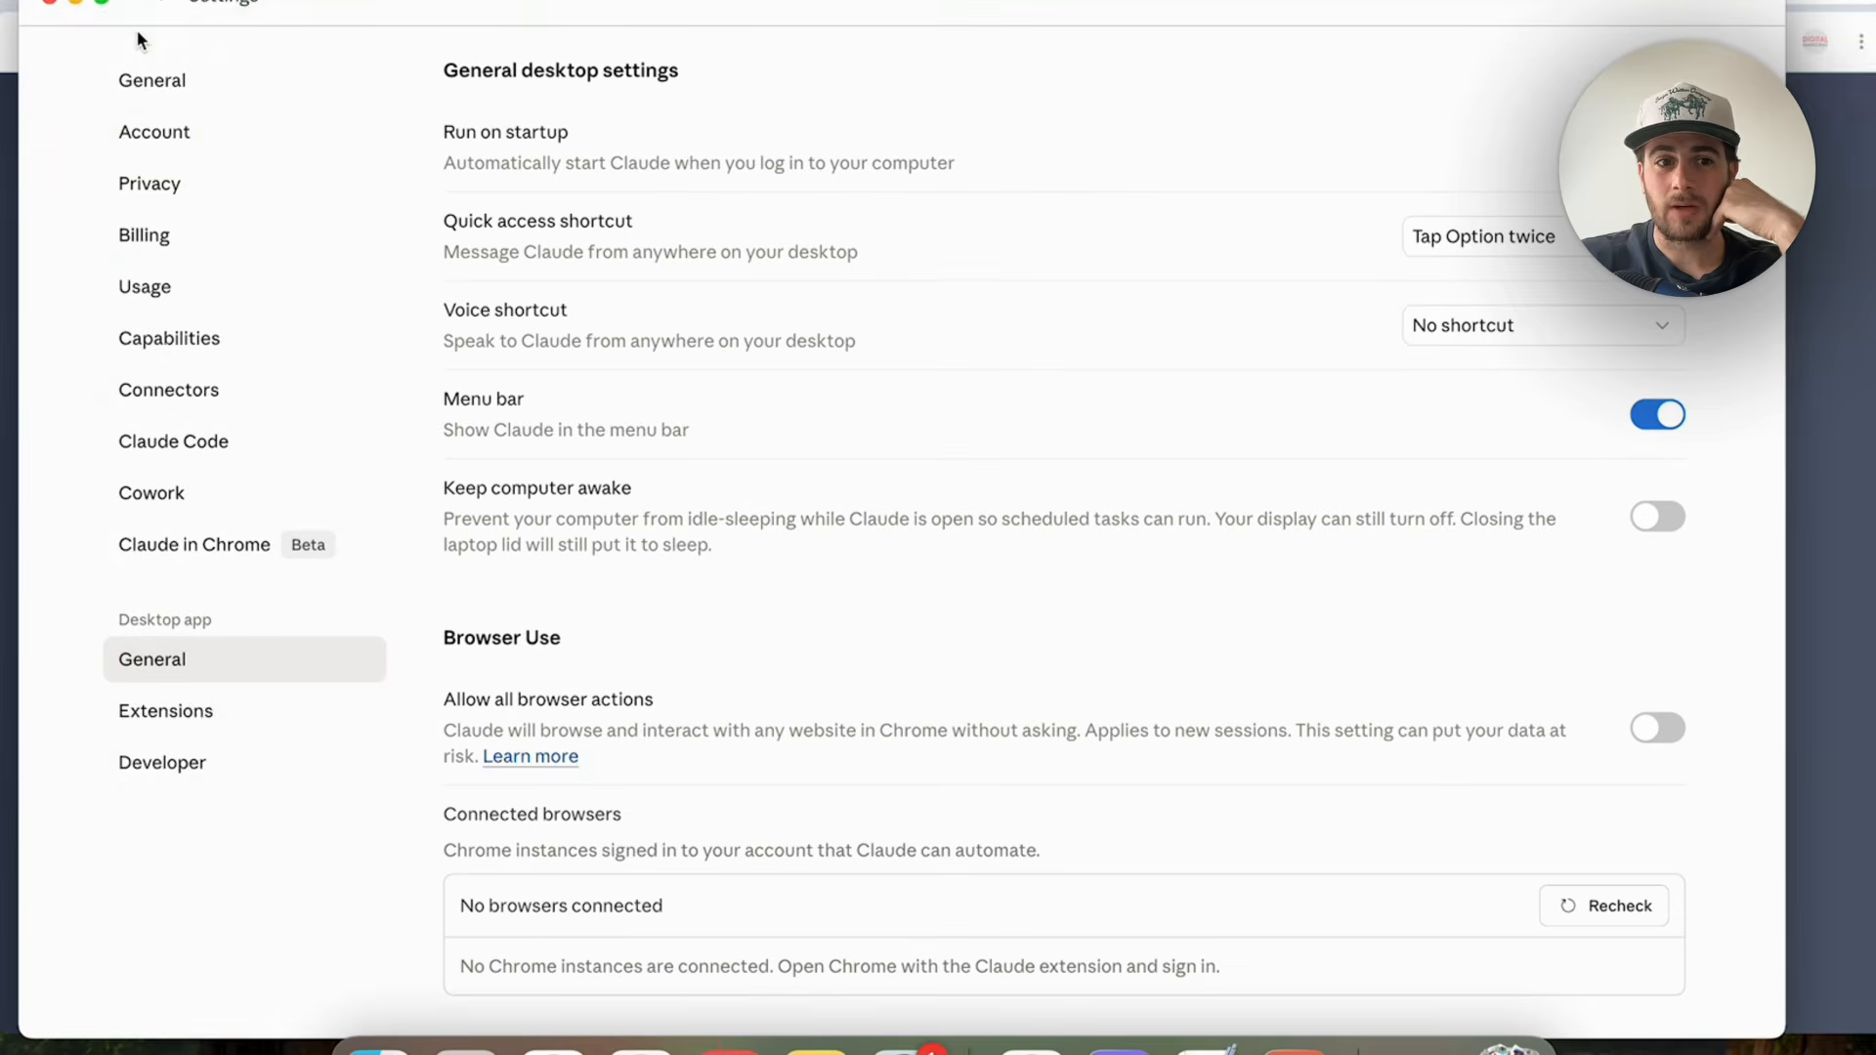
click(201, 762)
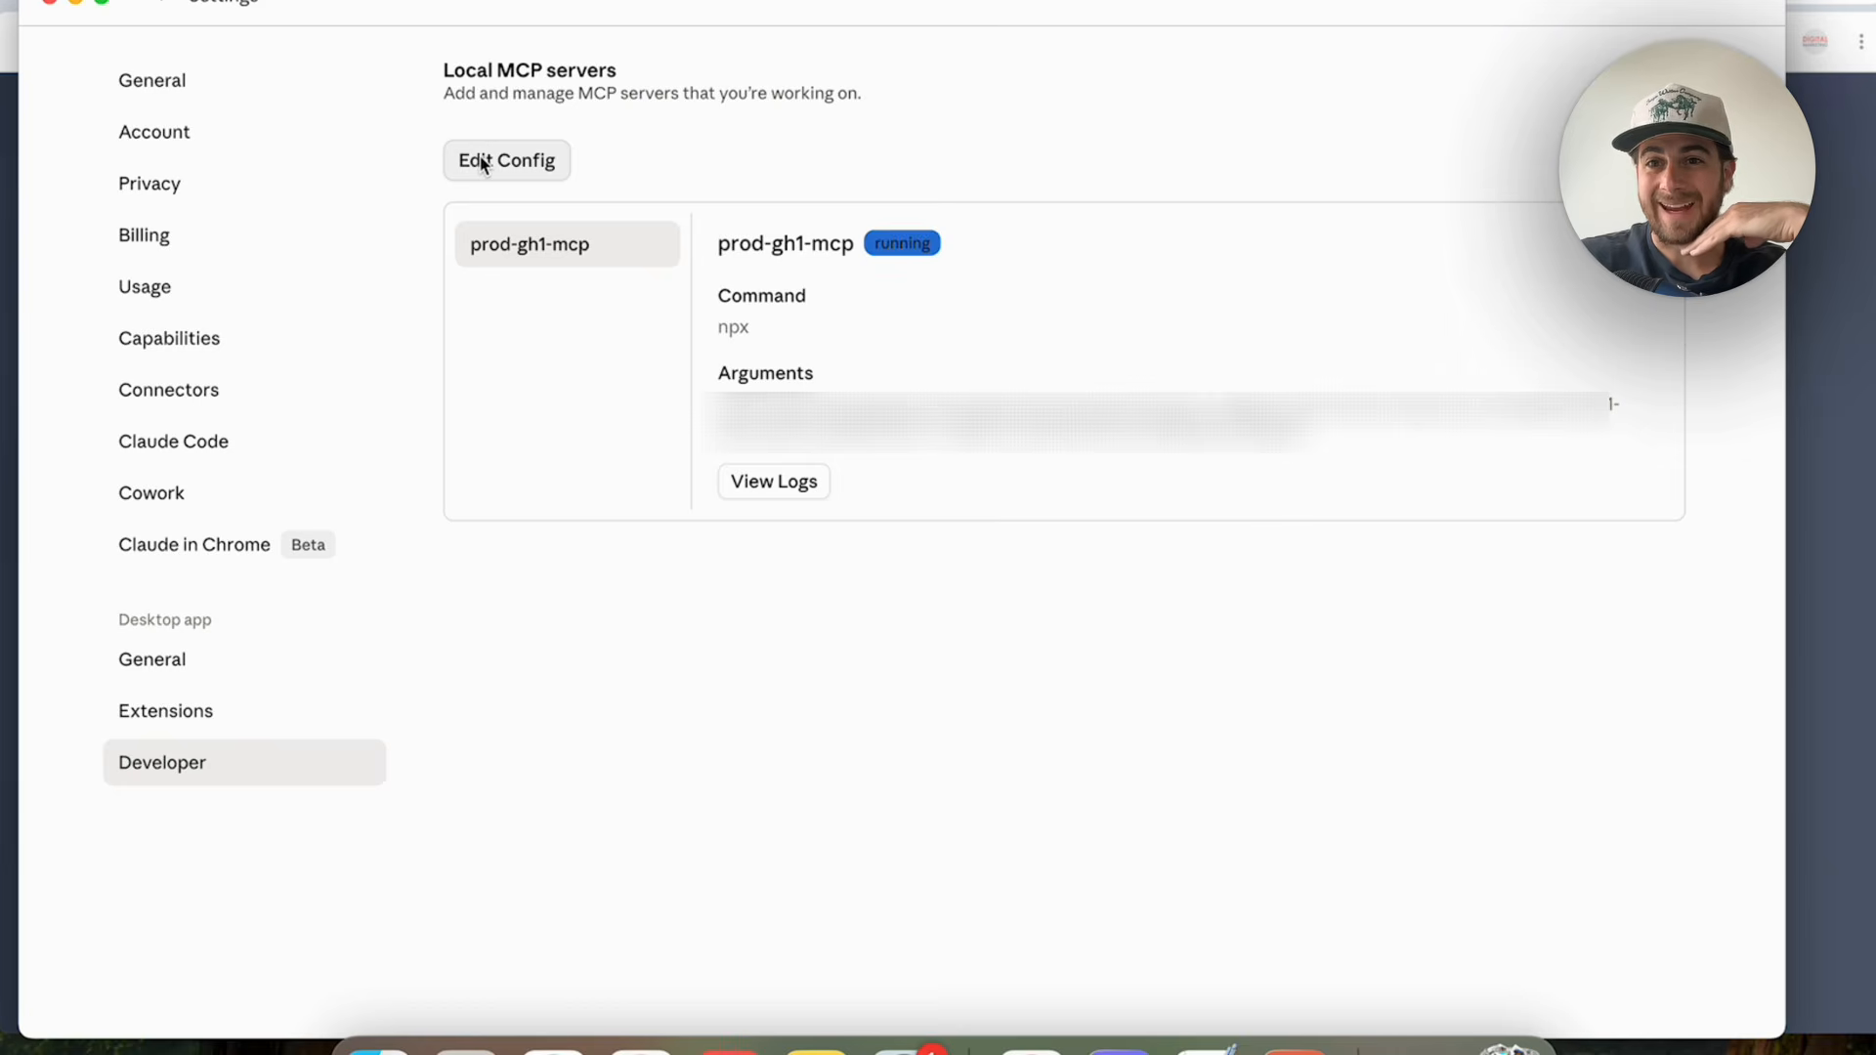
click(545, 159)
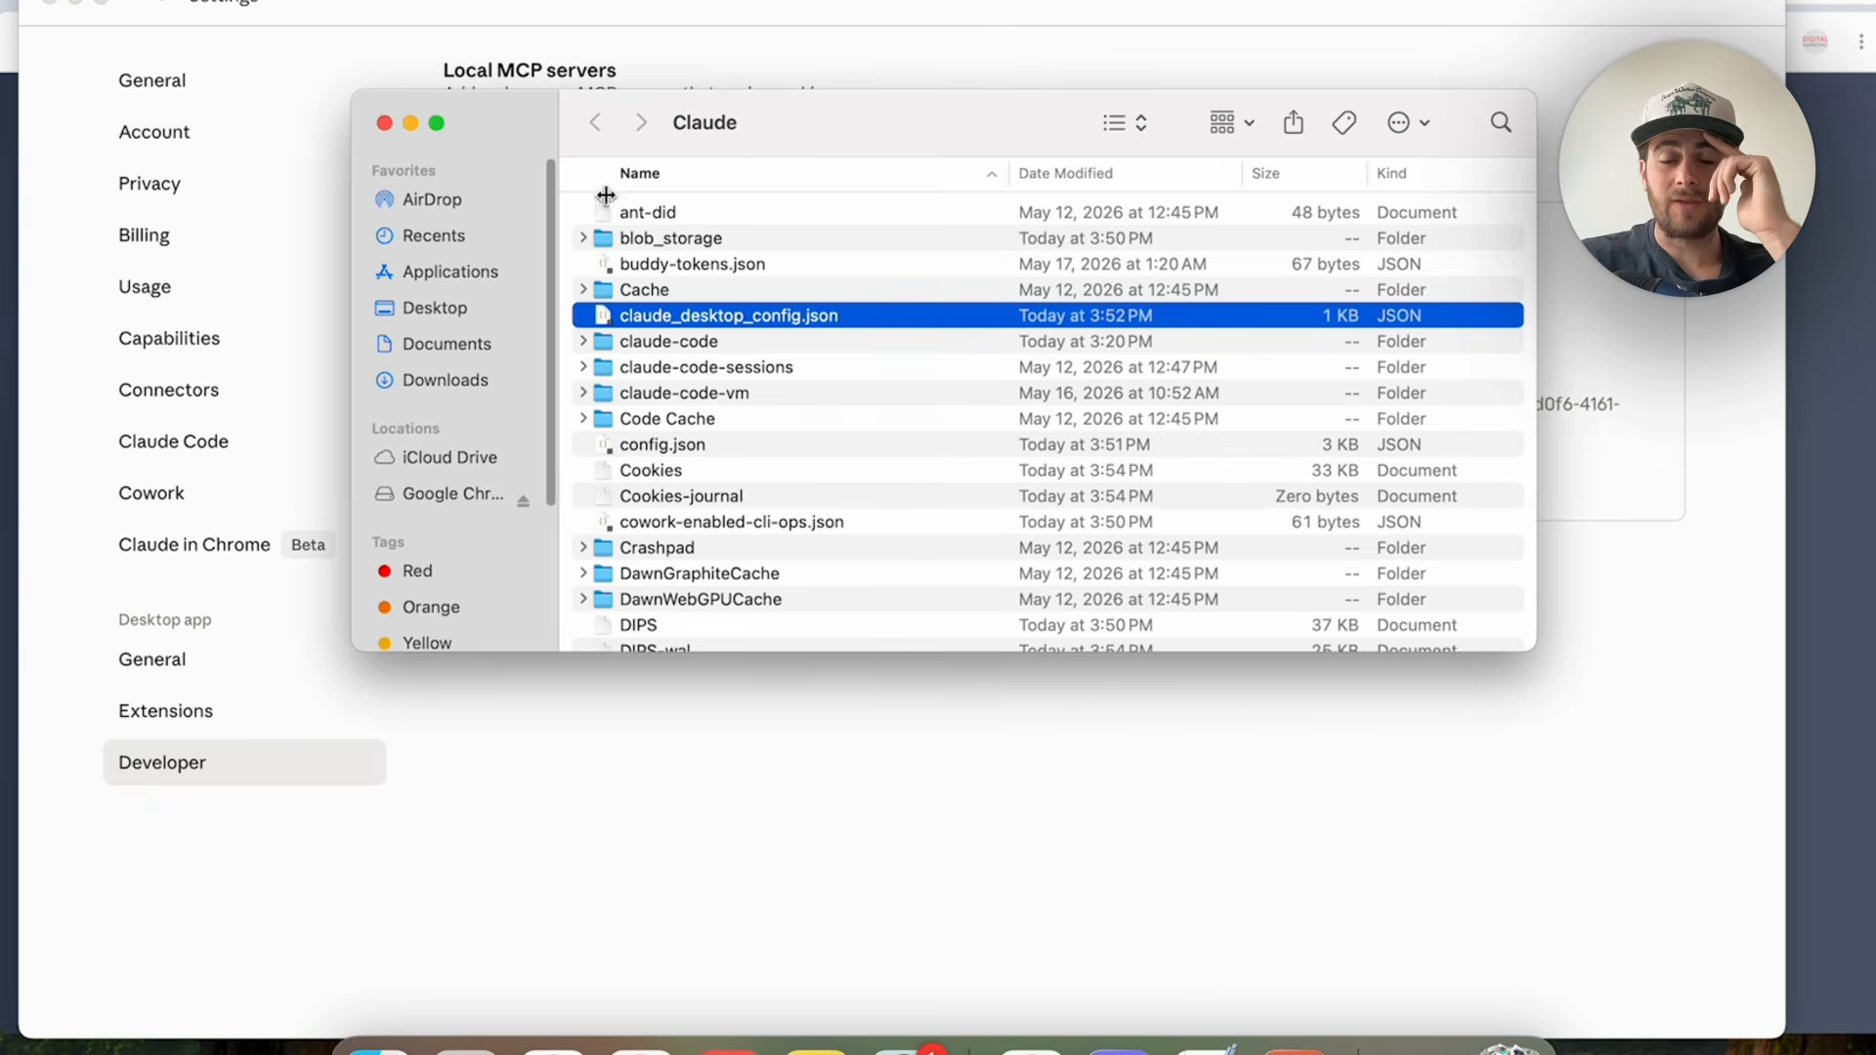
Open claude_desktop_config.json in TextEdit and enlarge its window to show the whole file.
right_click(706, 327)
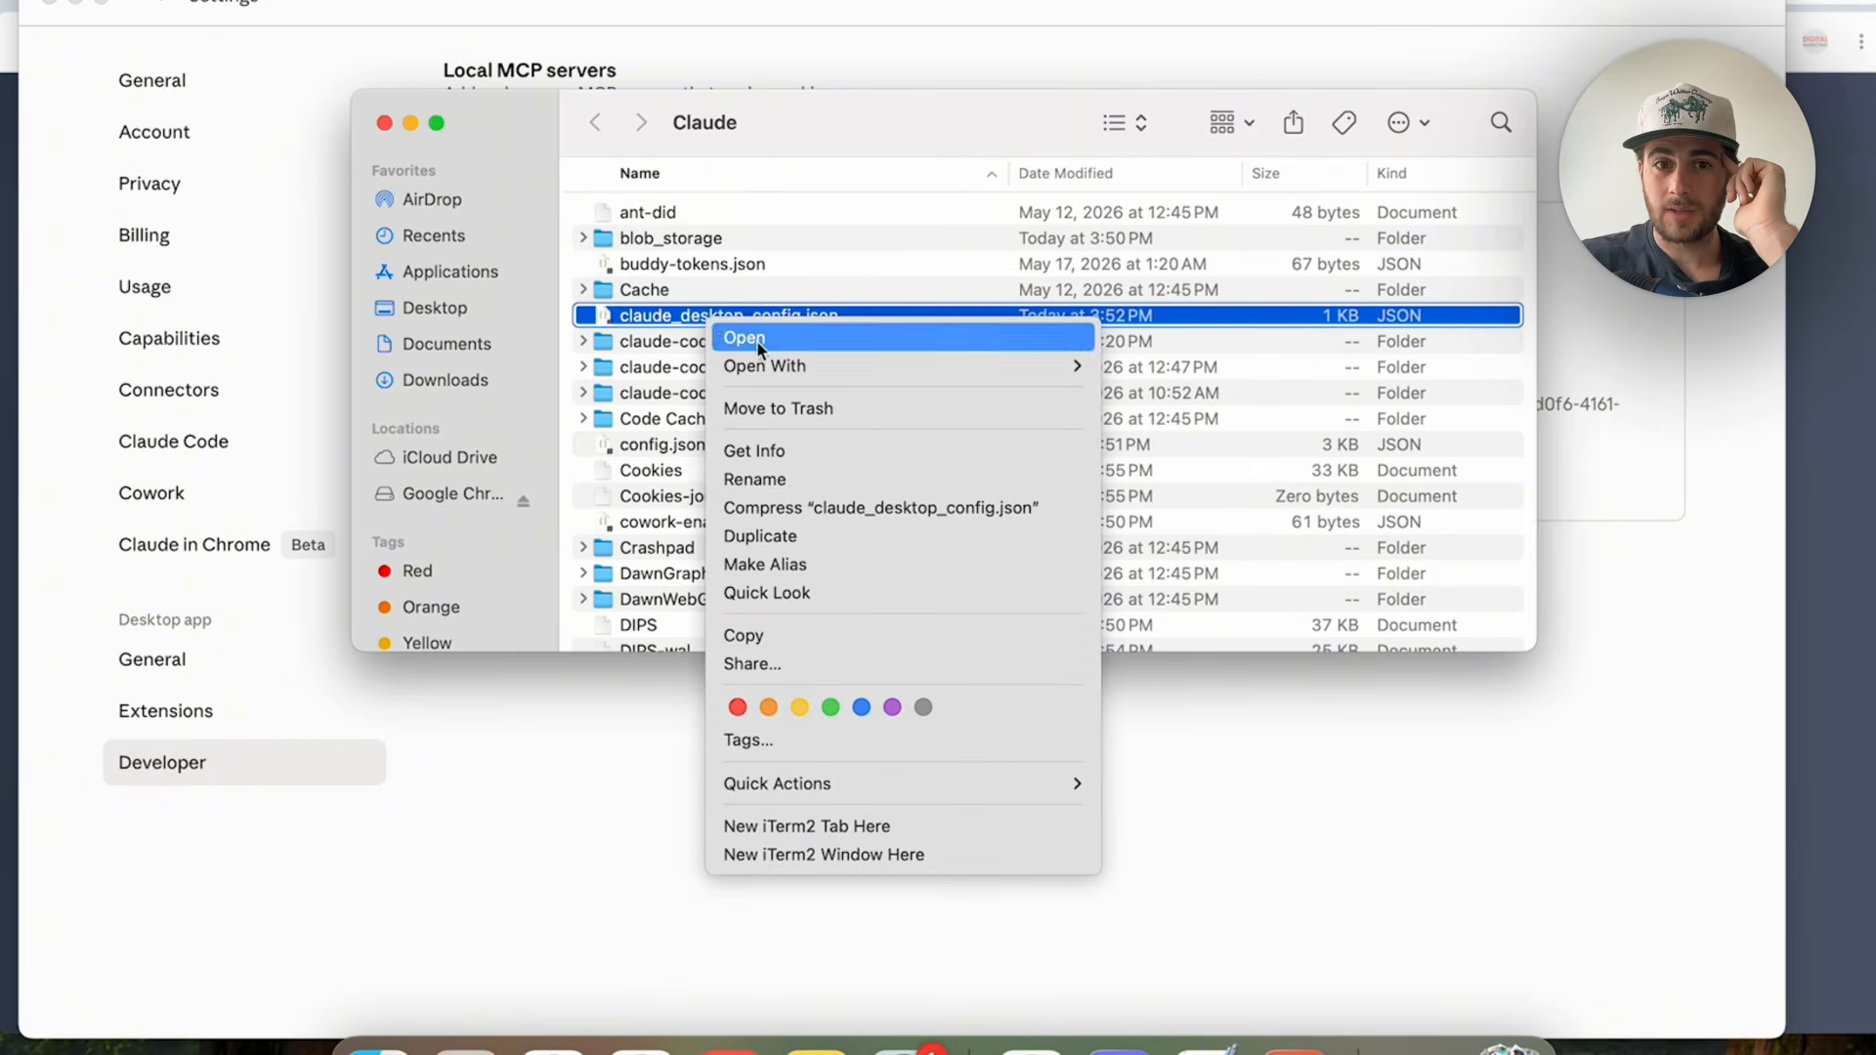
mouse_move(957, 364)
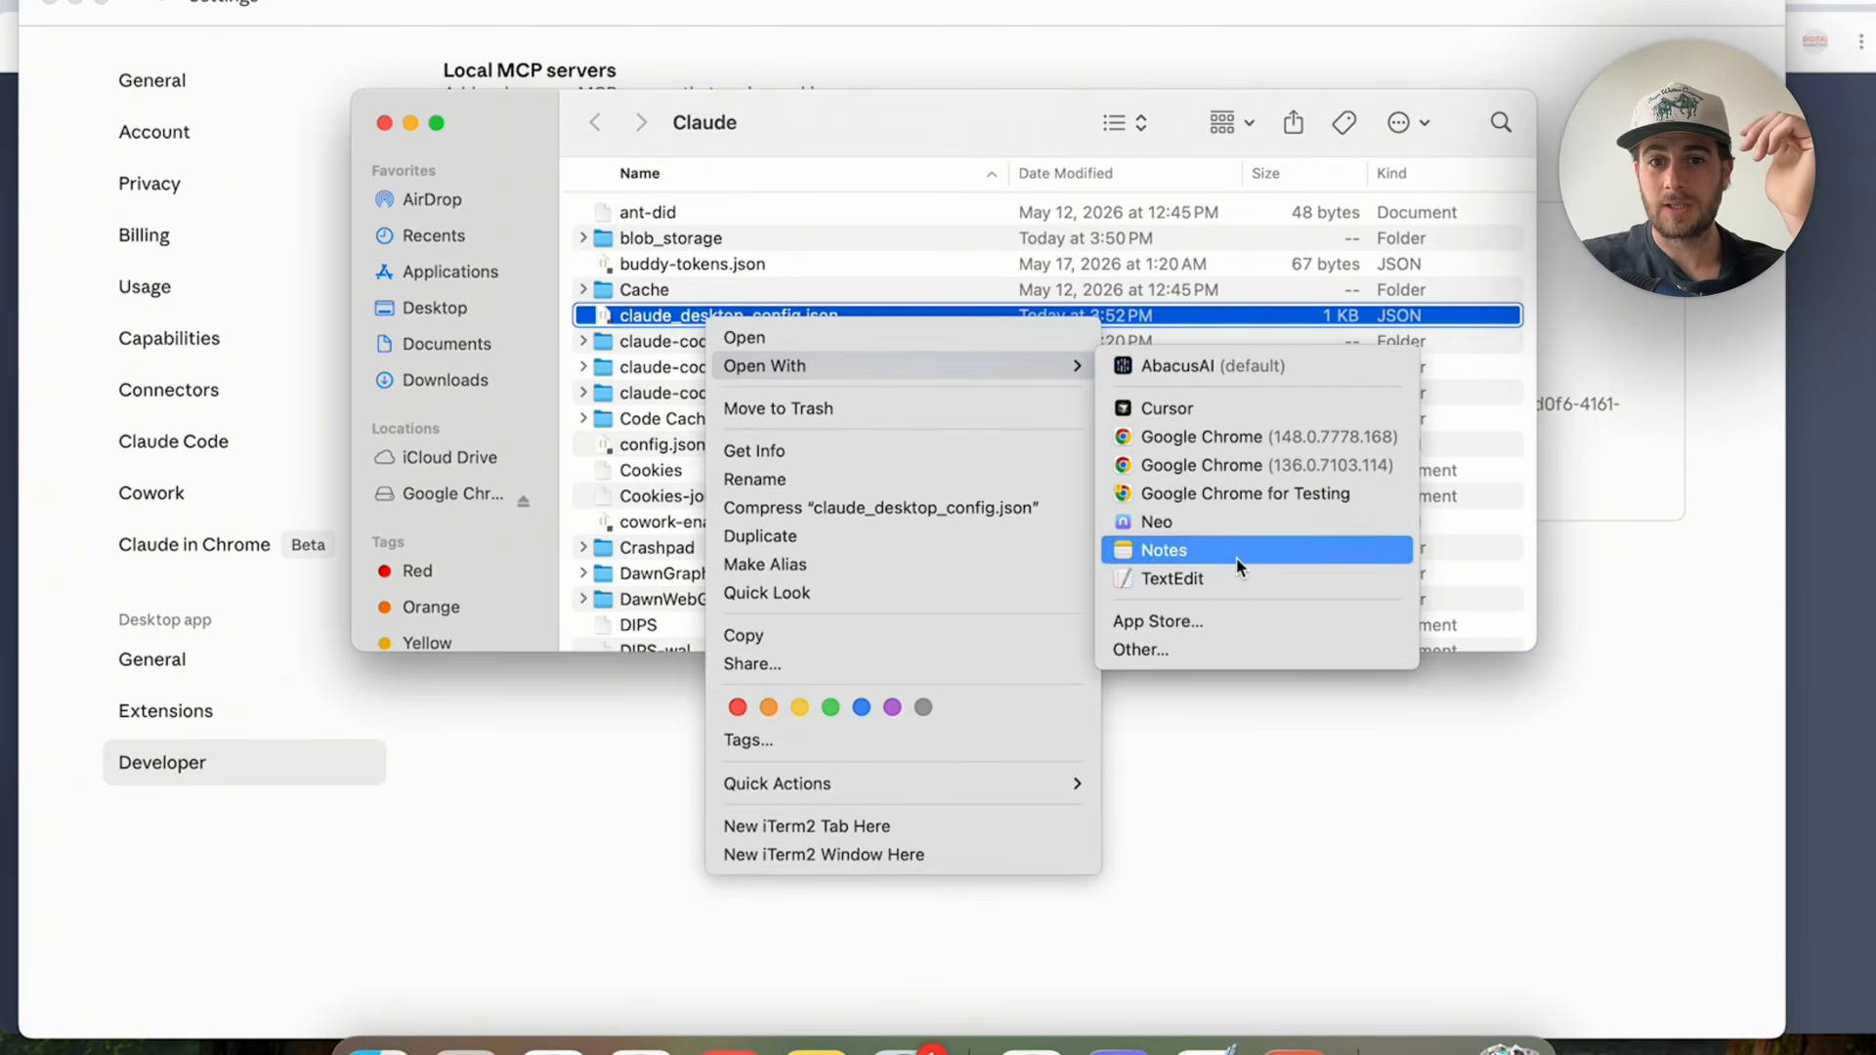
click(1172, 578)
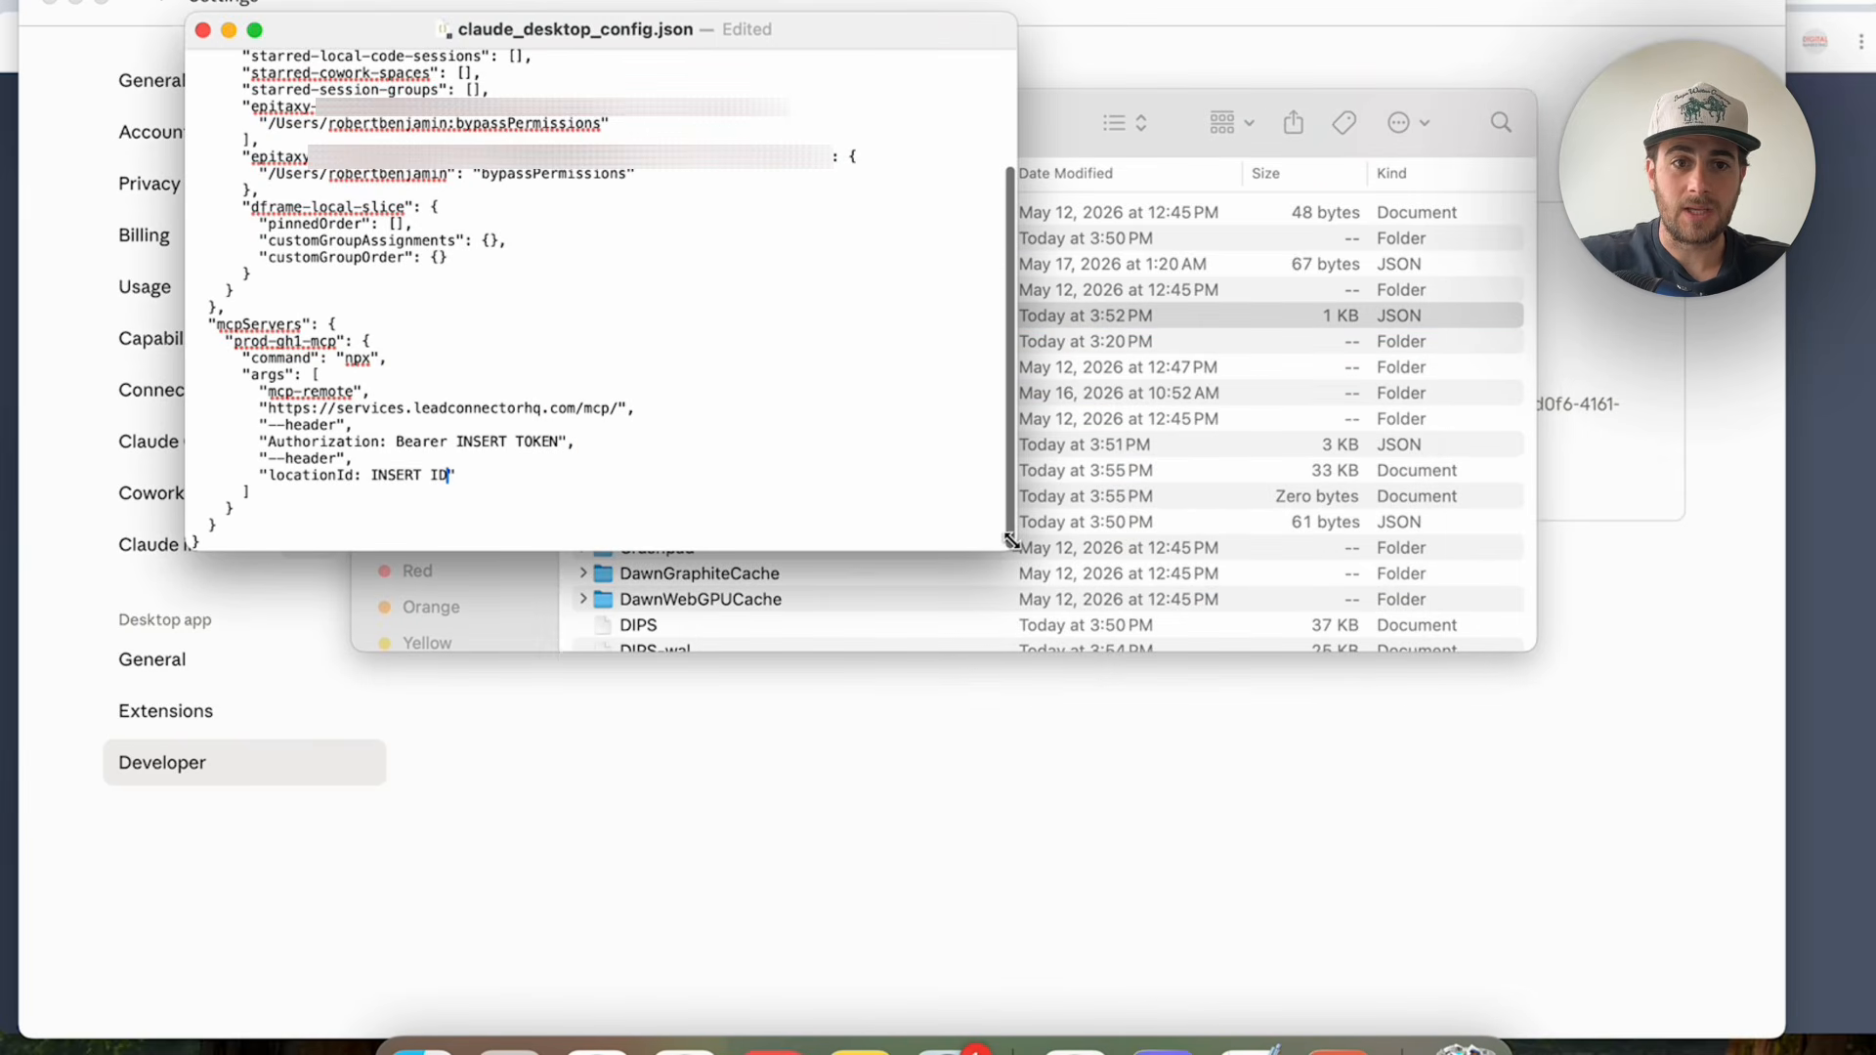
drag(1011, 541, 1120, 795)
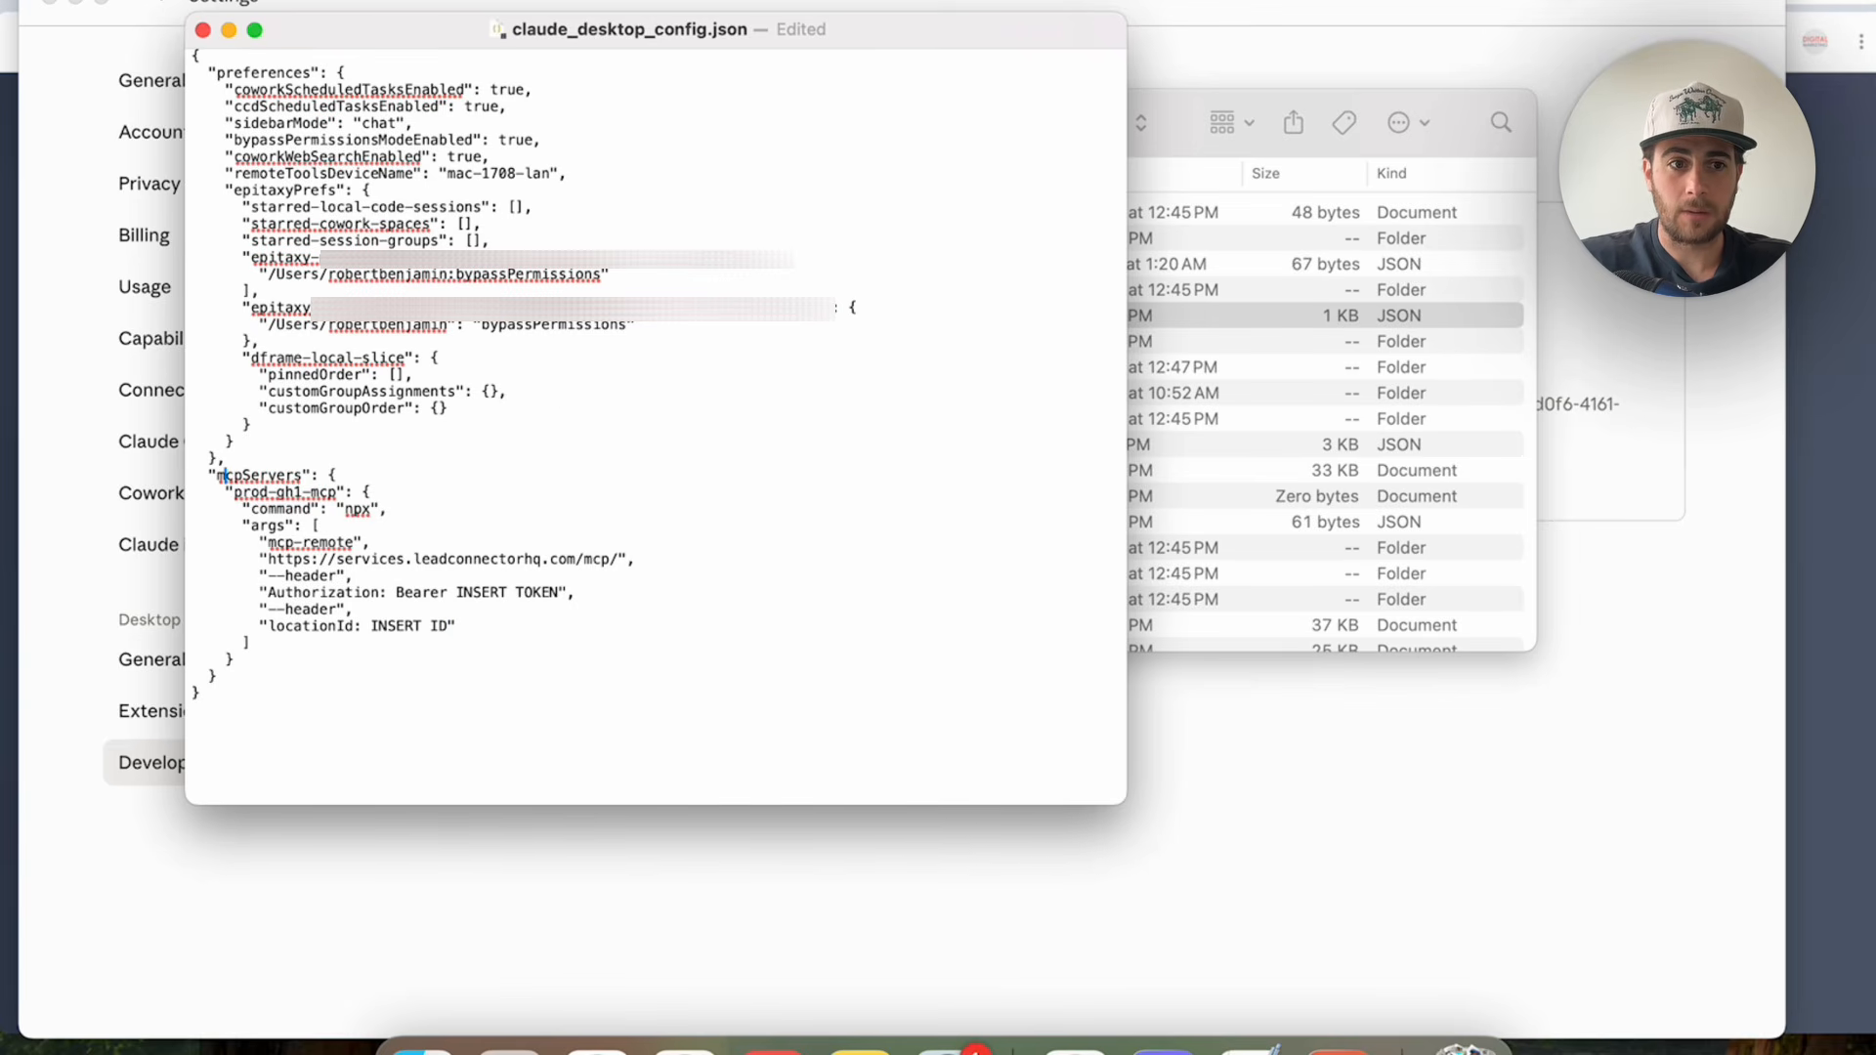
Examine the mcpServers block in claude_desktop_config.json, from the prod-gh1-mcp entry through its locationId header.
key(shift+Down)
key(shift+Down)
key(shift+Down)
key(shift+Down)
key(shift+Down)
key(shift+Down)
key(shift+Down)
key(shift+Down)
key(shift+Down)
key(shift+Down)
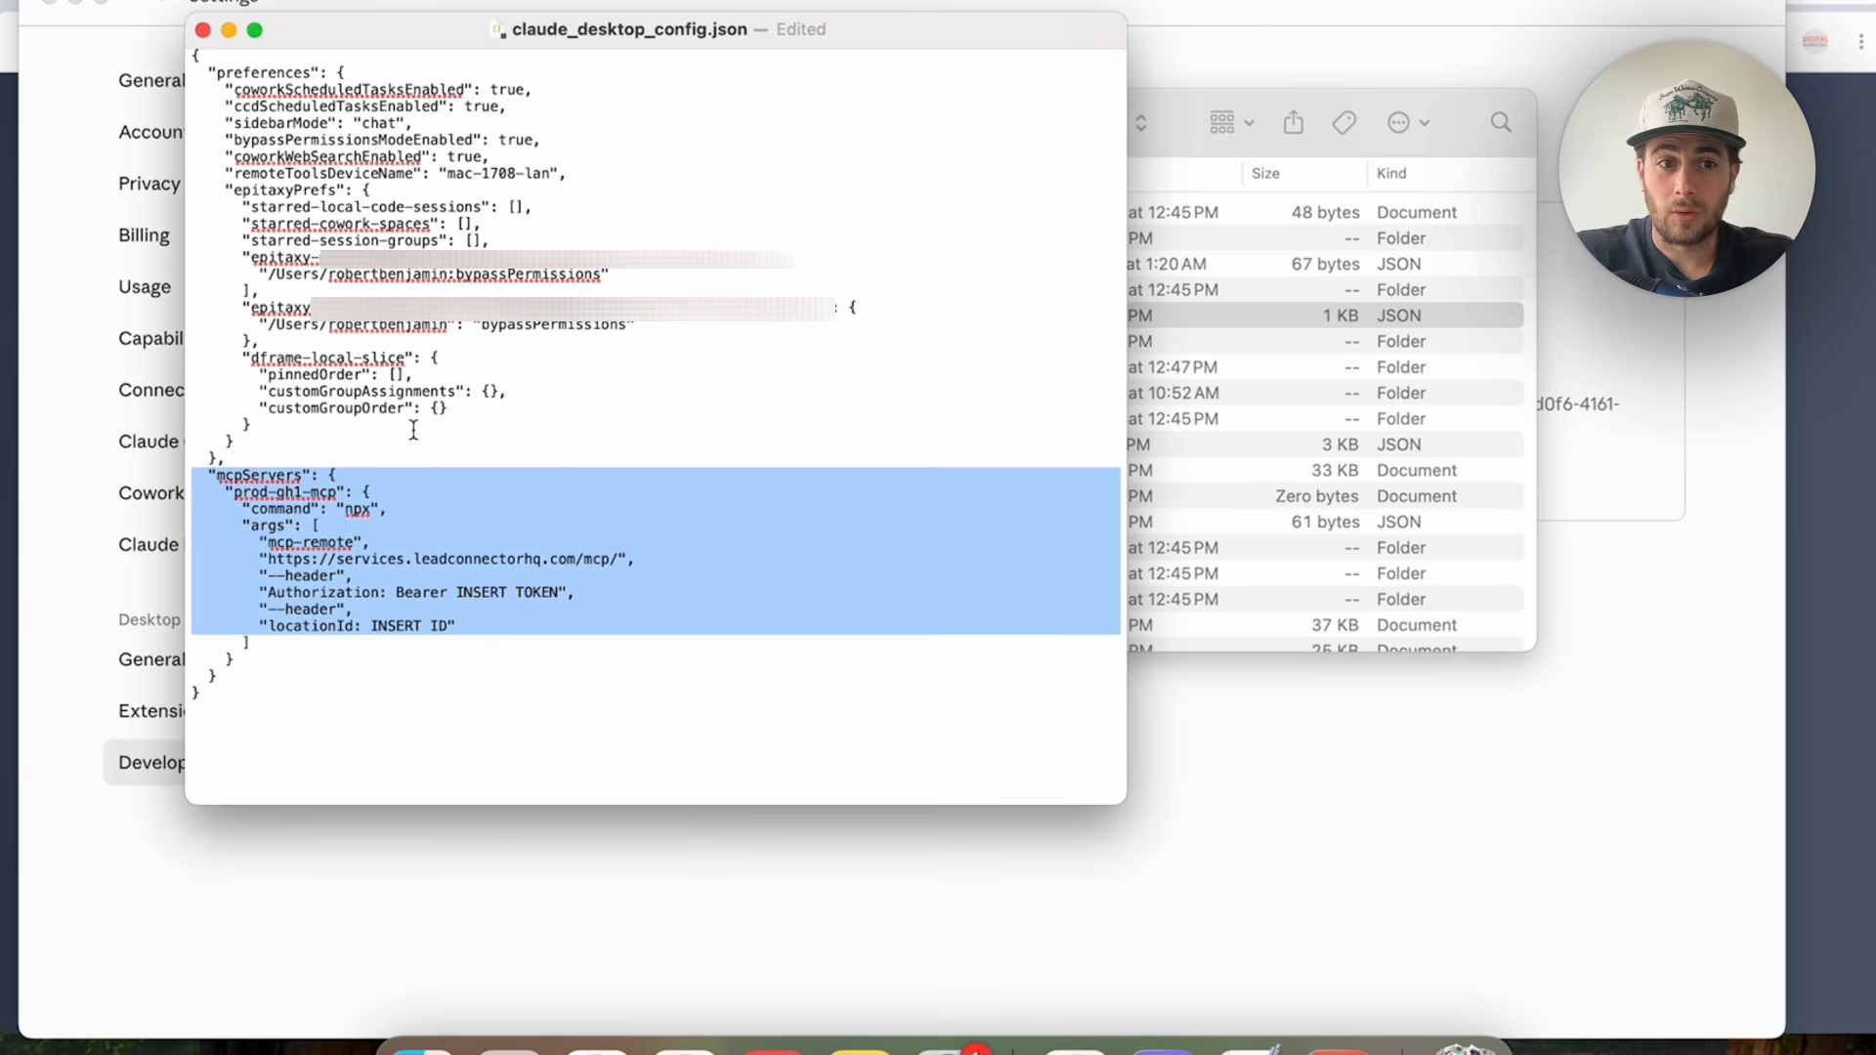
click(517, 622)
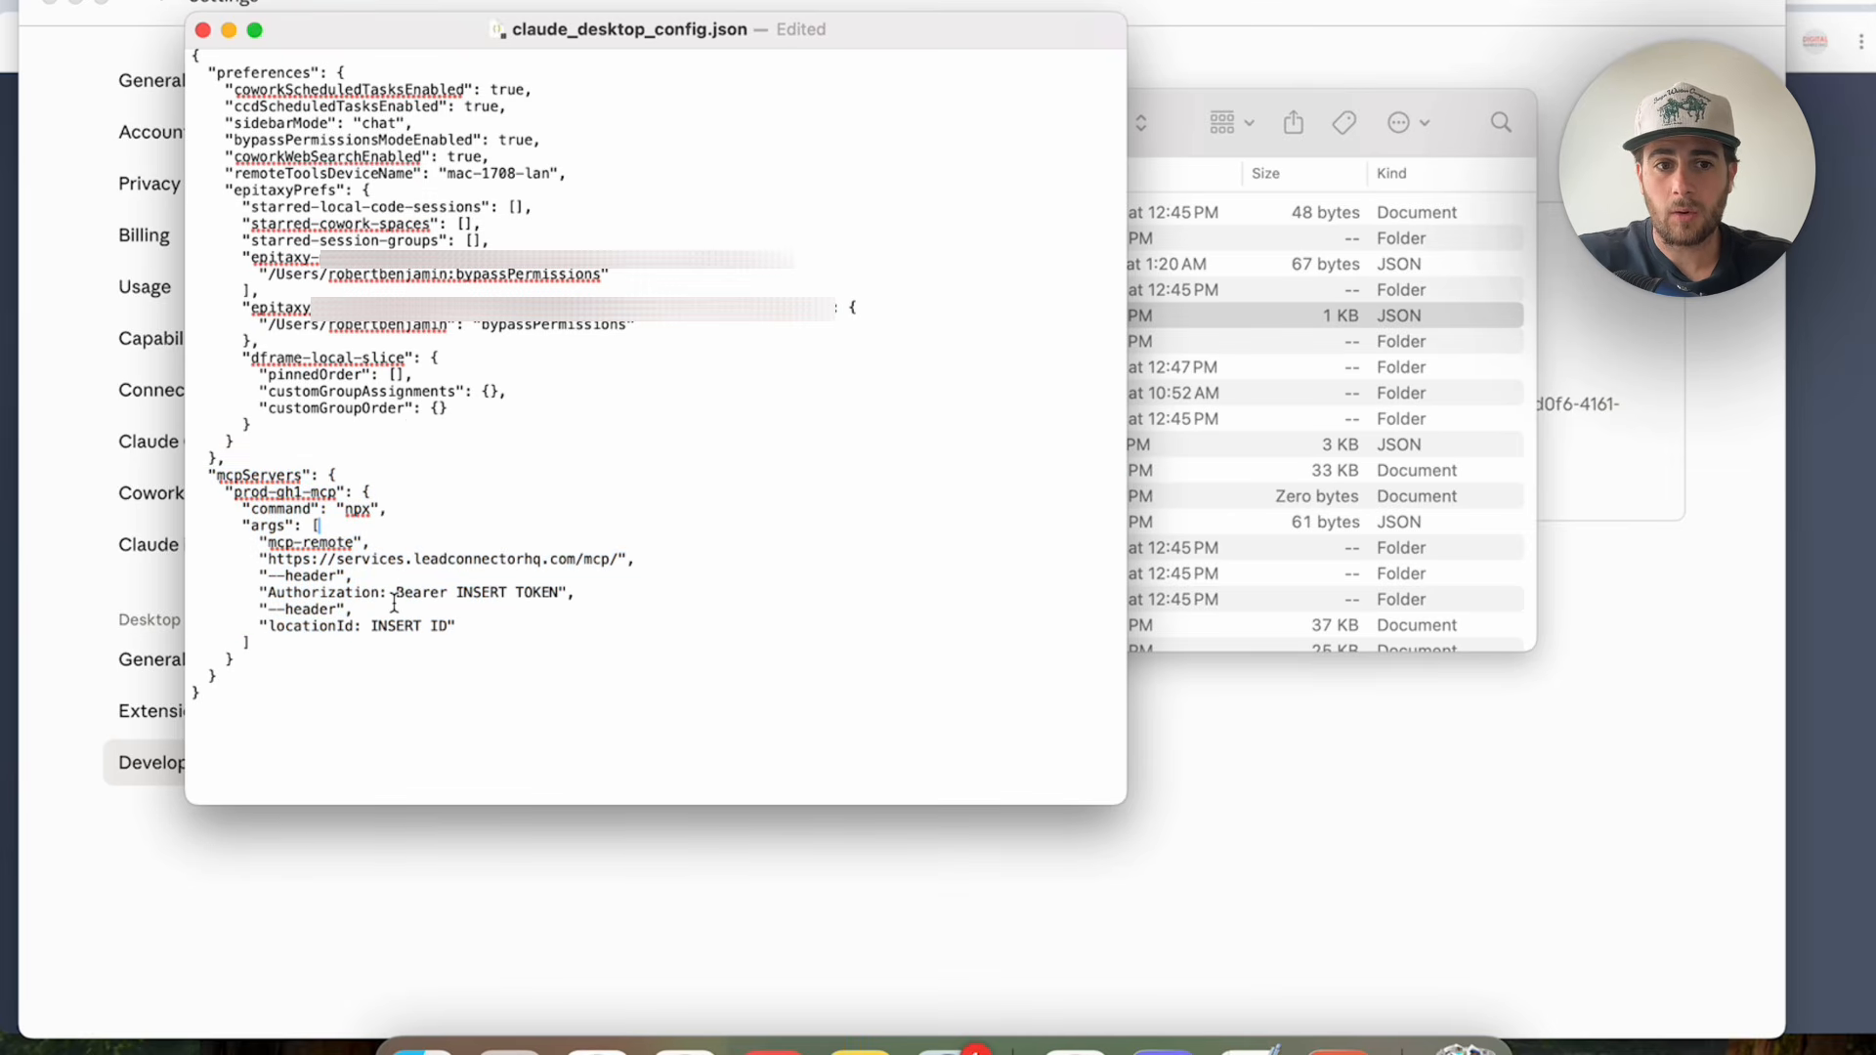
Replace the INSERT TOKEN placeholder in the Authorization header with the copied private integration token.
double_click(502, 594)
drag(501, 594, 543, 596)
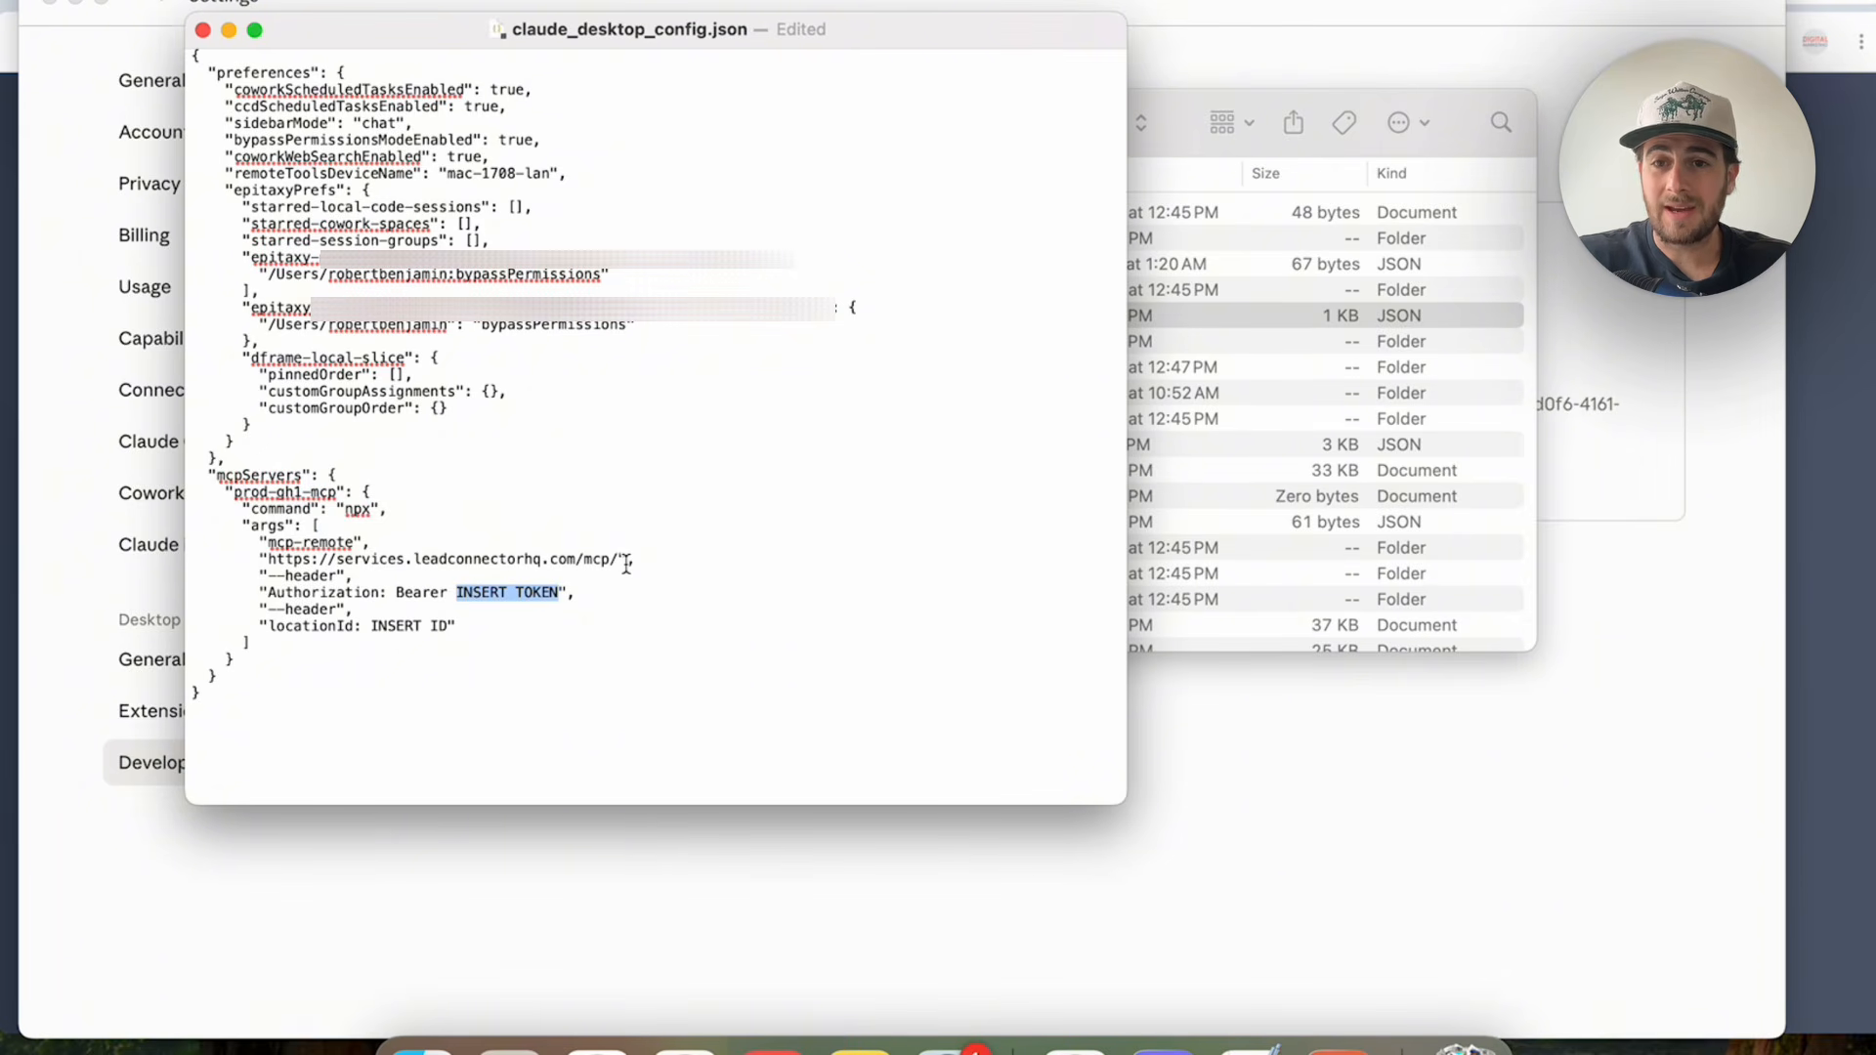
key(super+v)
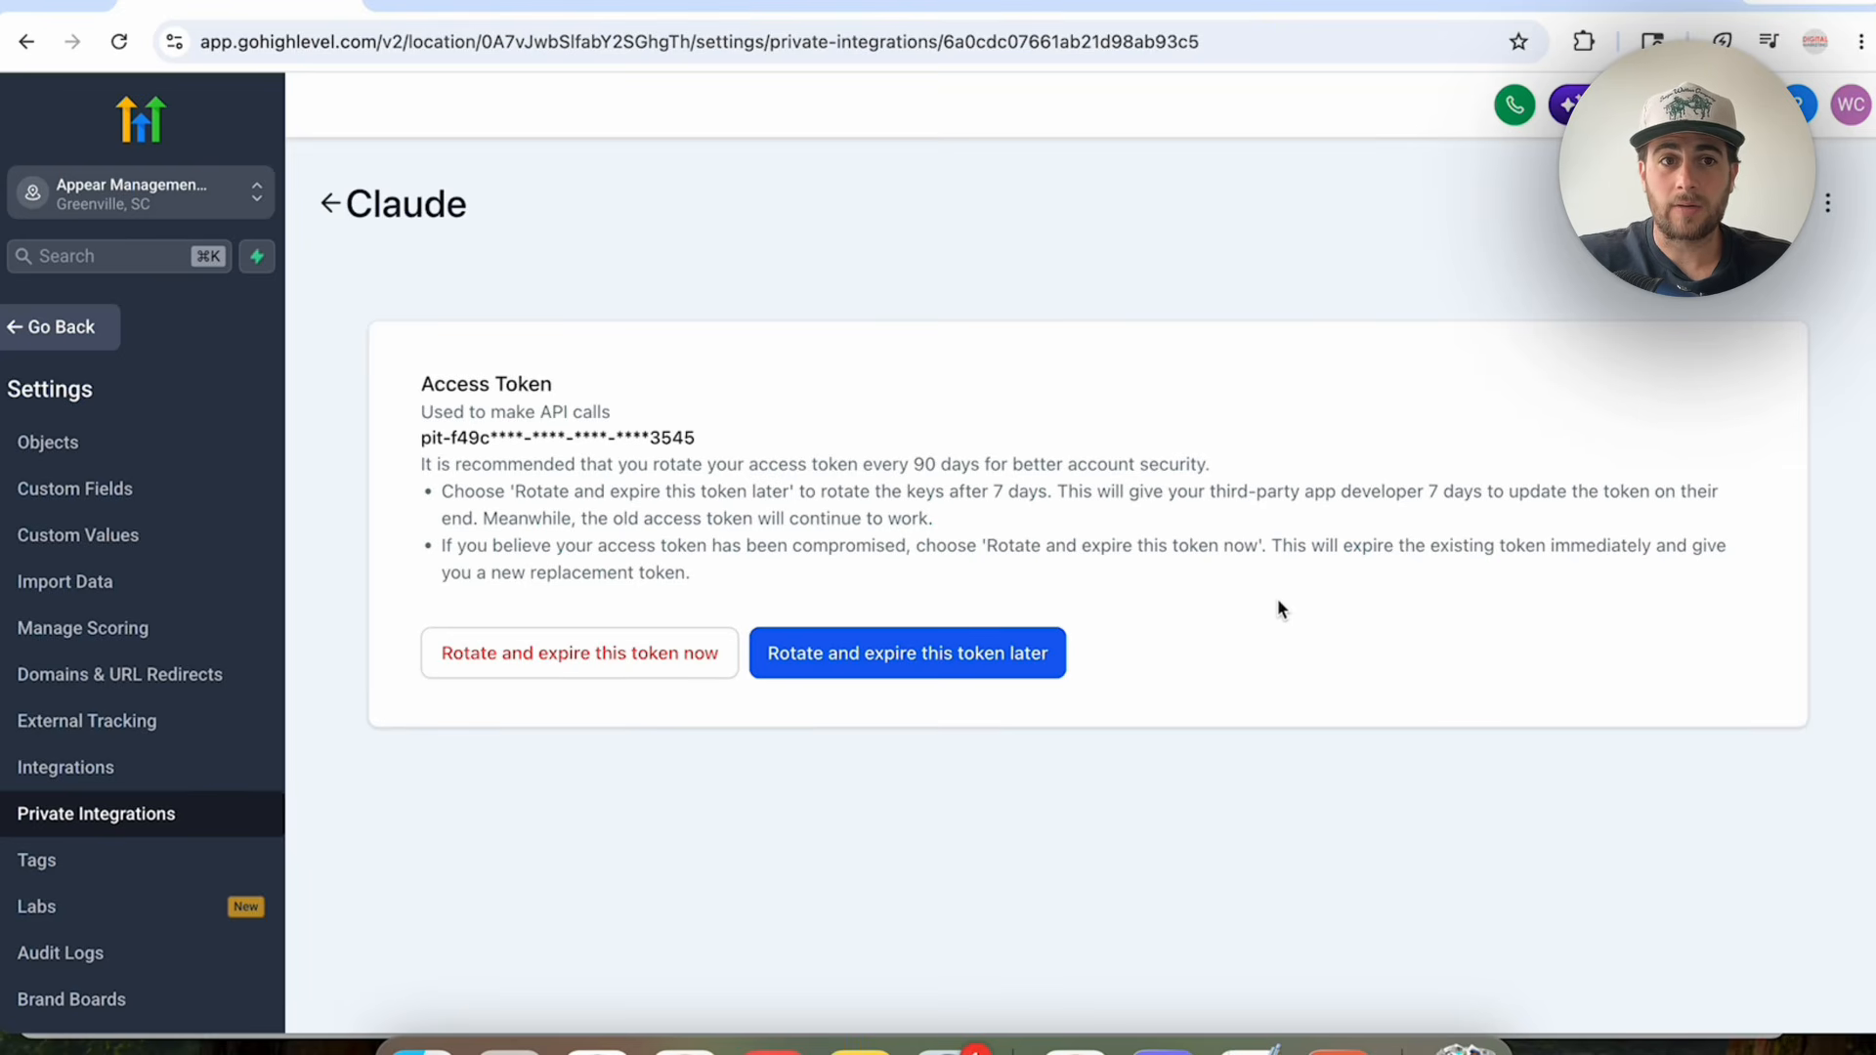
Copy the location ID from the GoHighLevel page address and paste it over the INSERT ID placeholder in TextEdit.
double_click(591, 60)
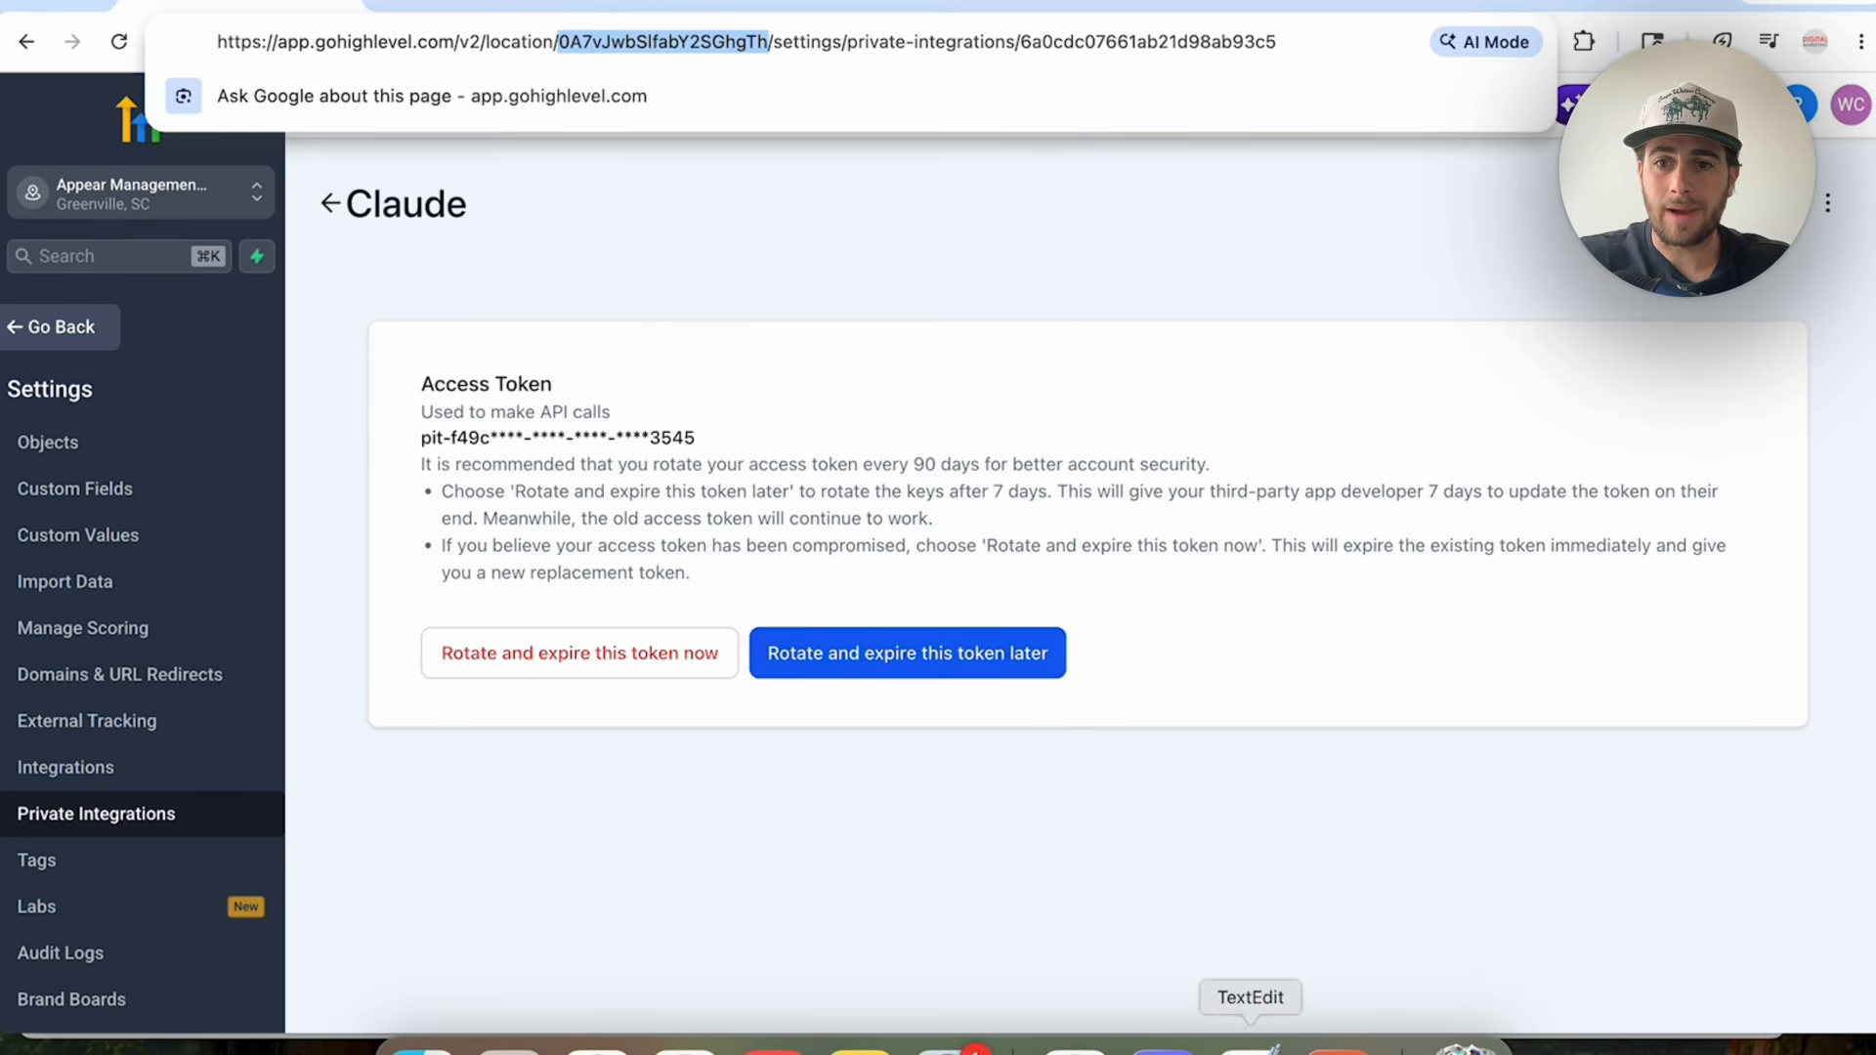
click(1250, 1045)
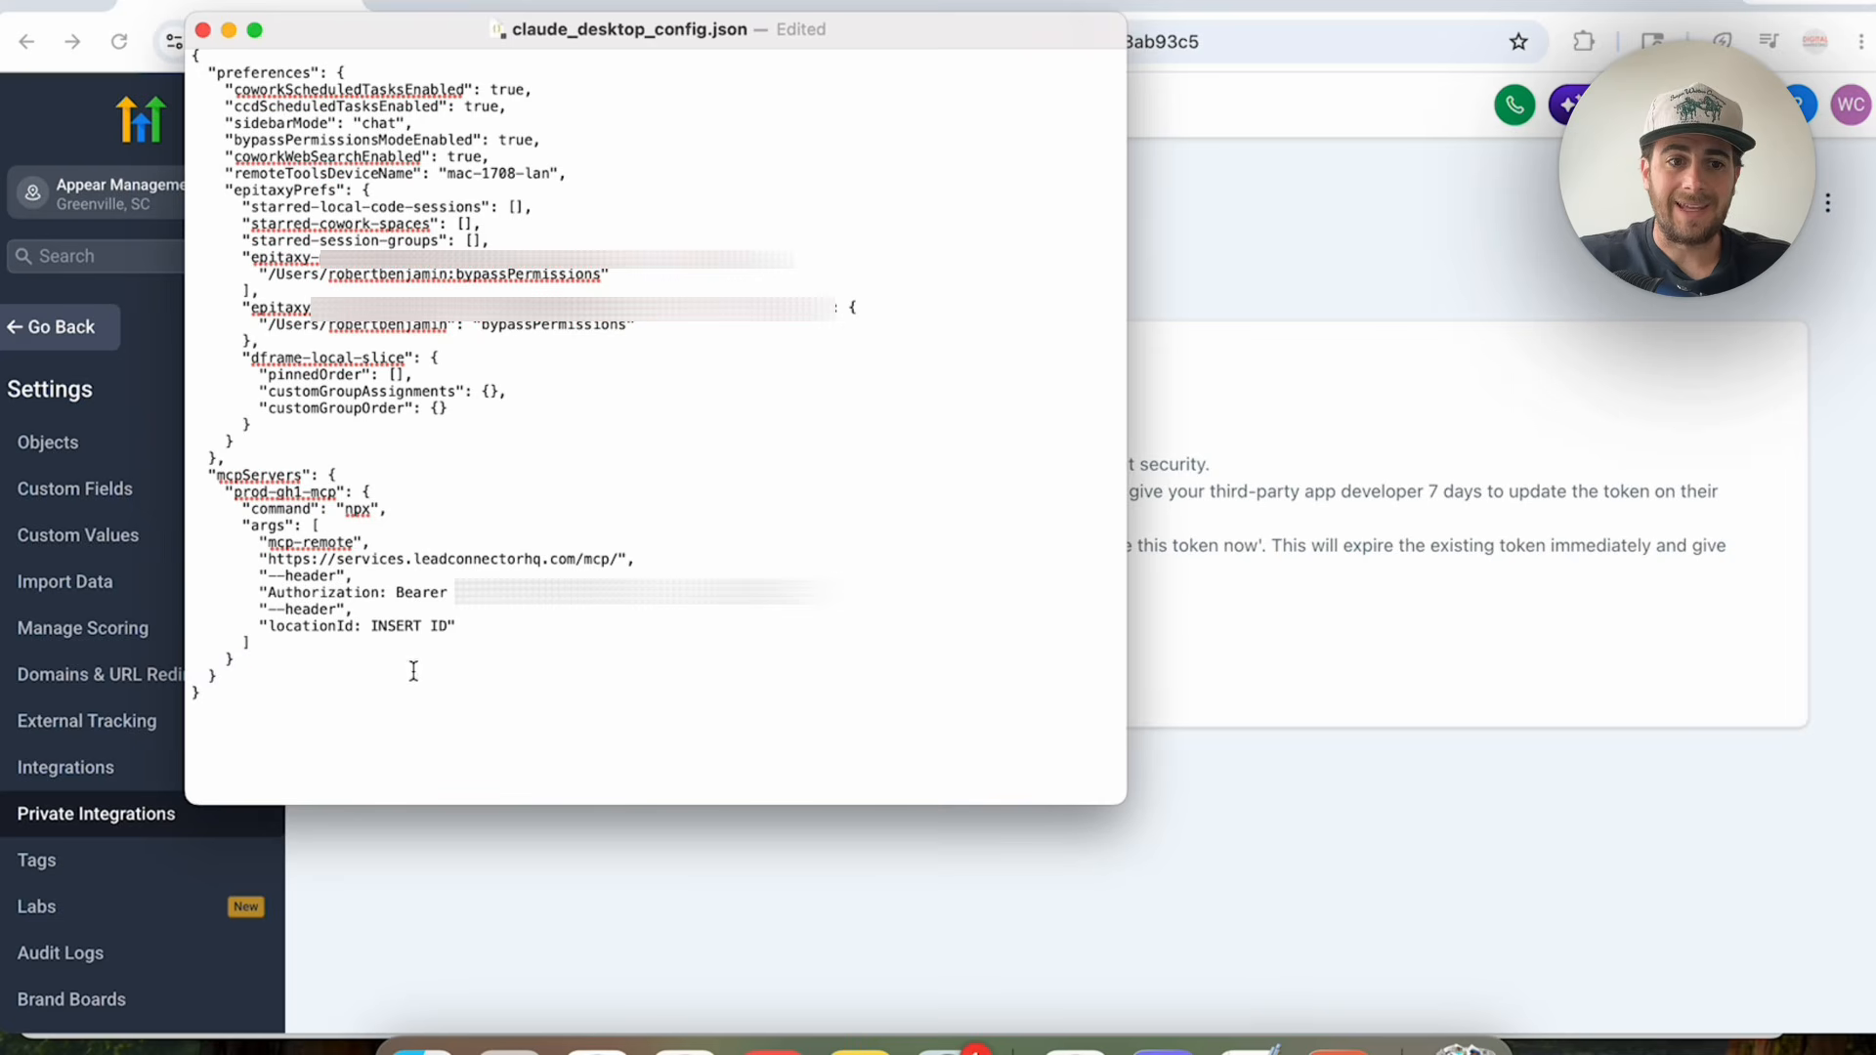
double_click(394, 625)
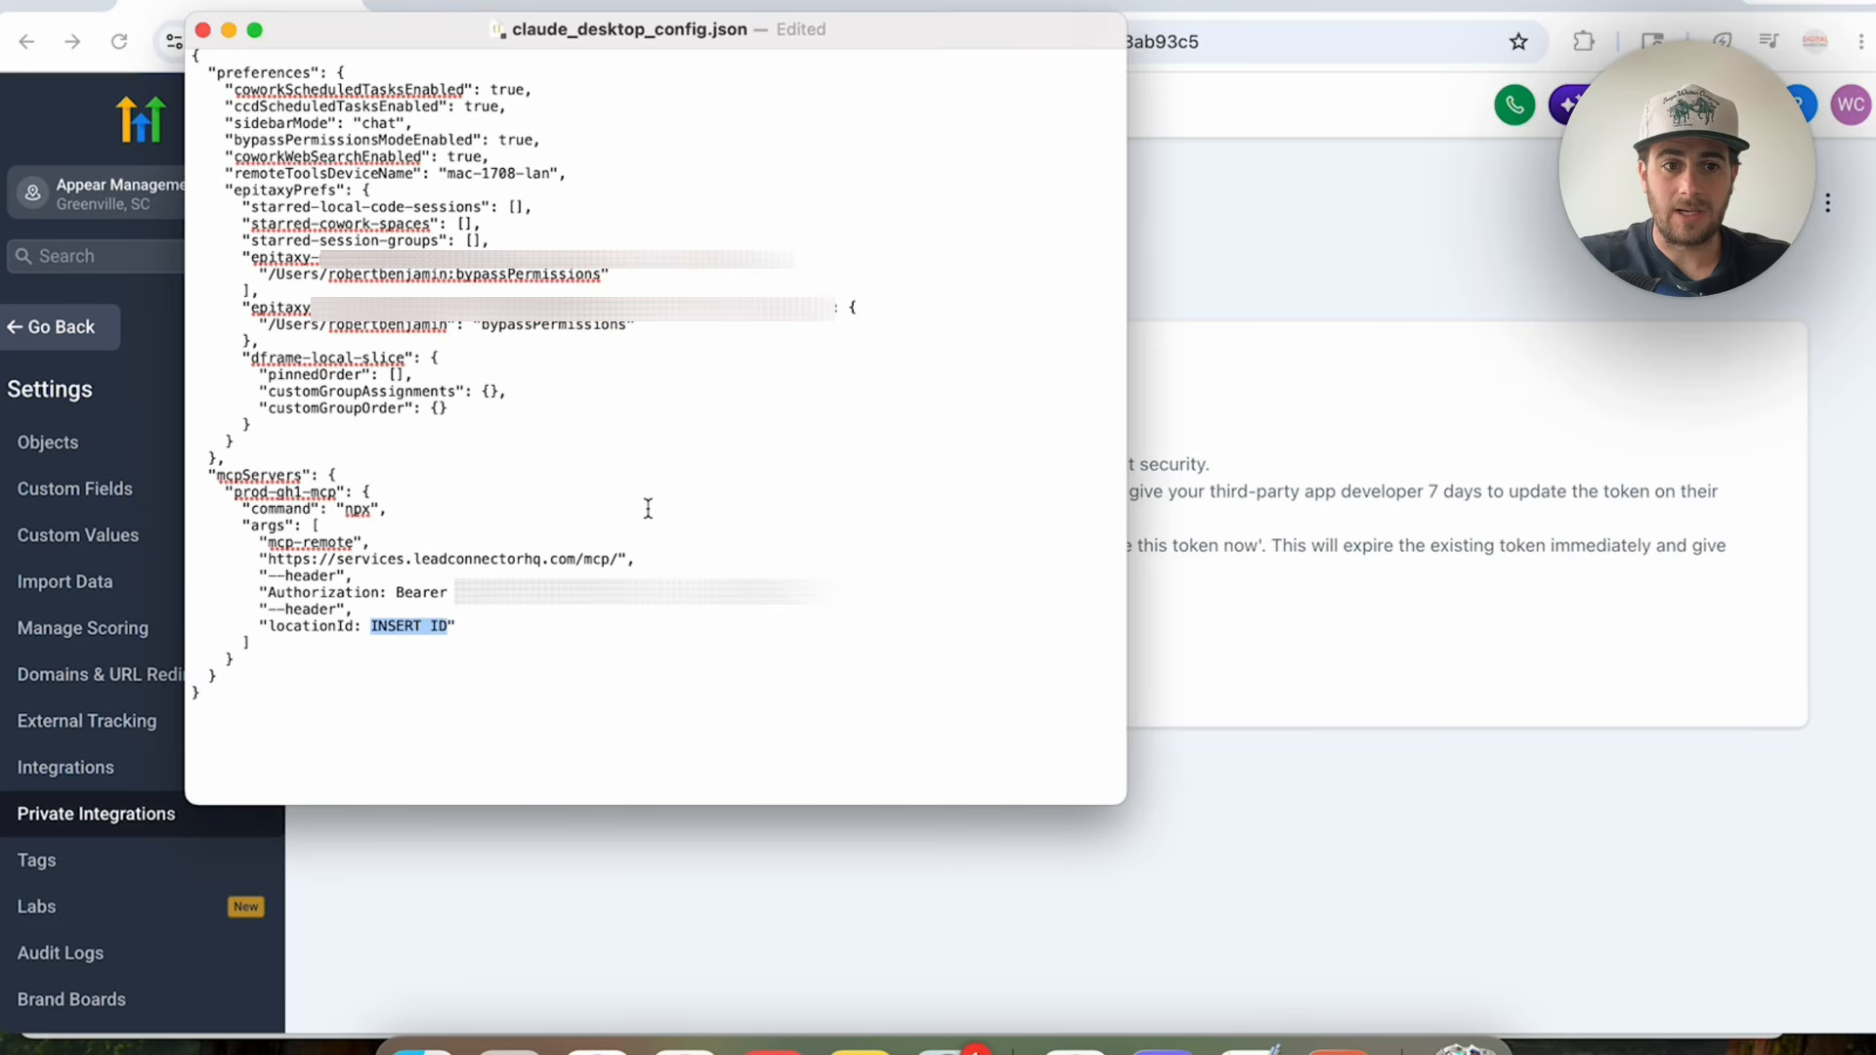
key(super+v)
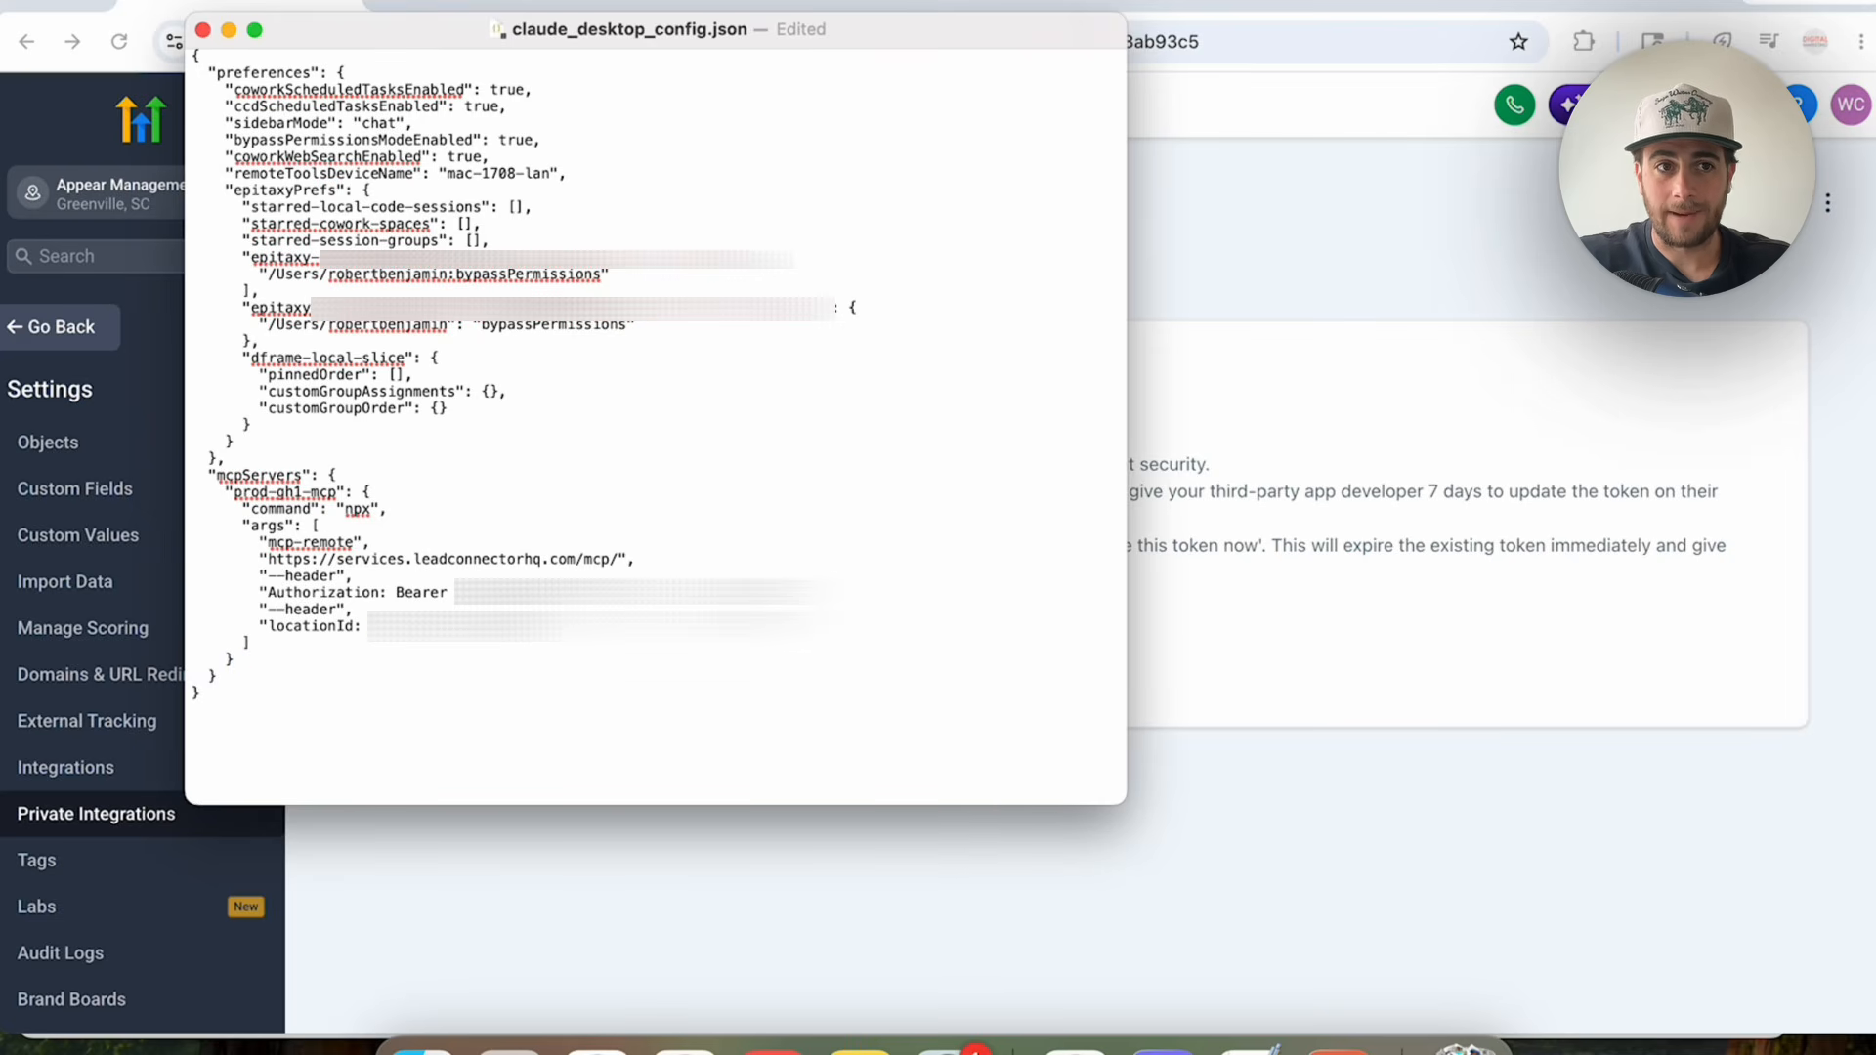
Save claude_desktop_config.json and close it.
click(171, 0)
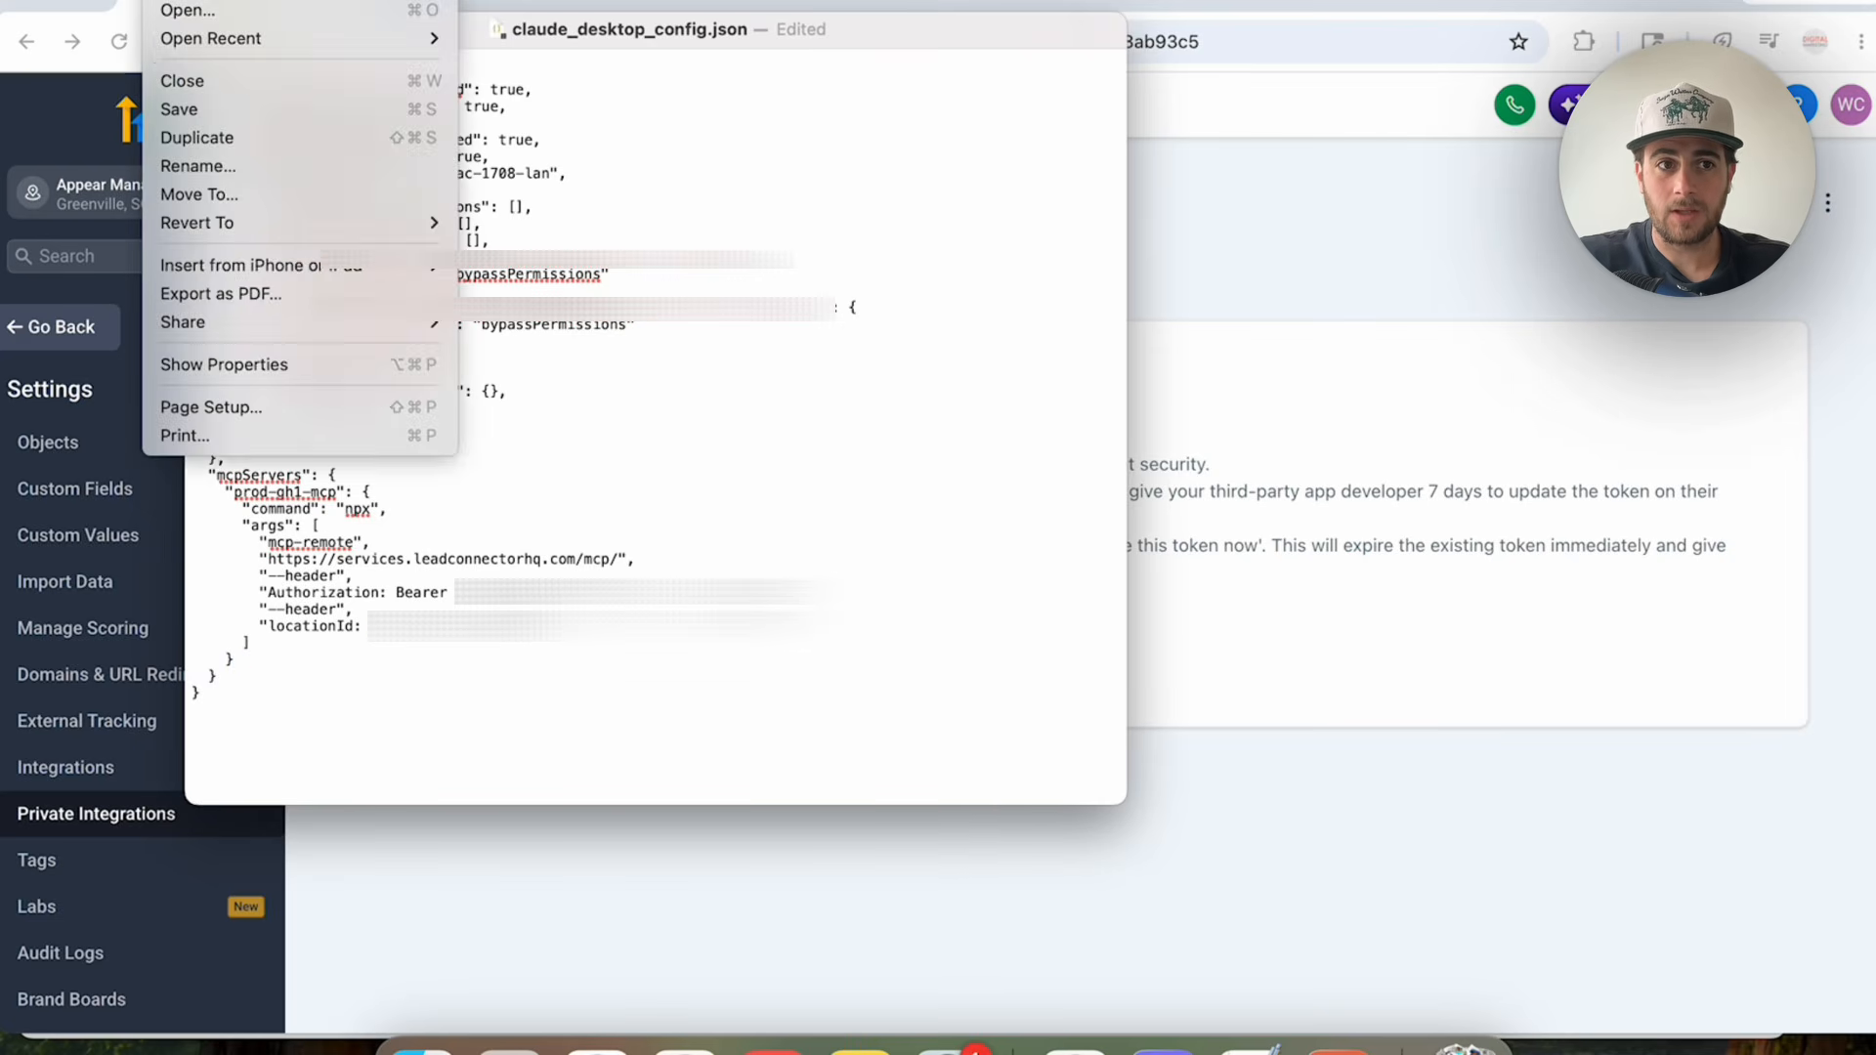
click(194, 110)
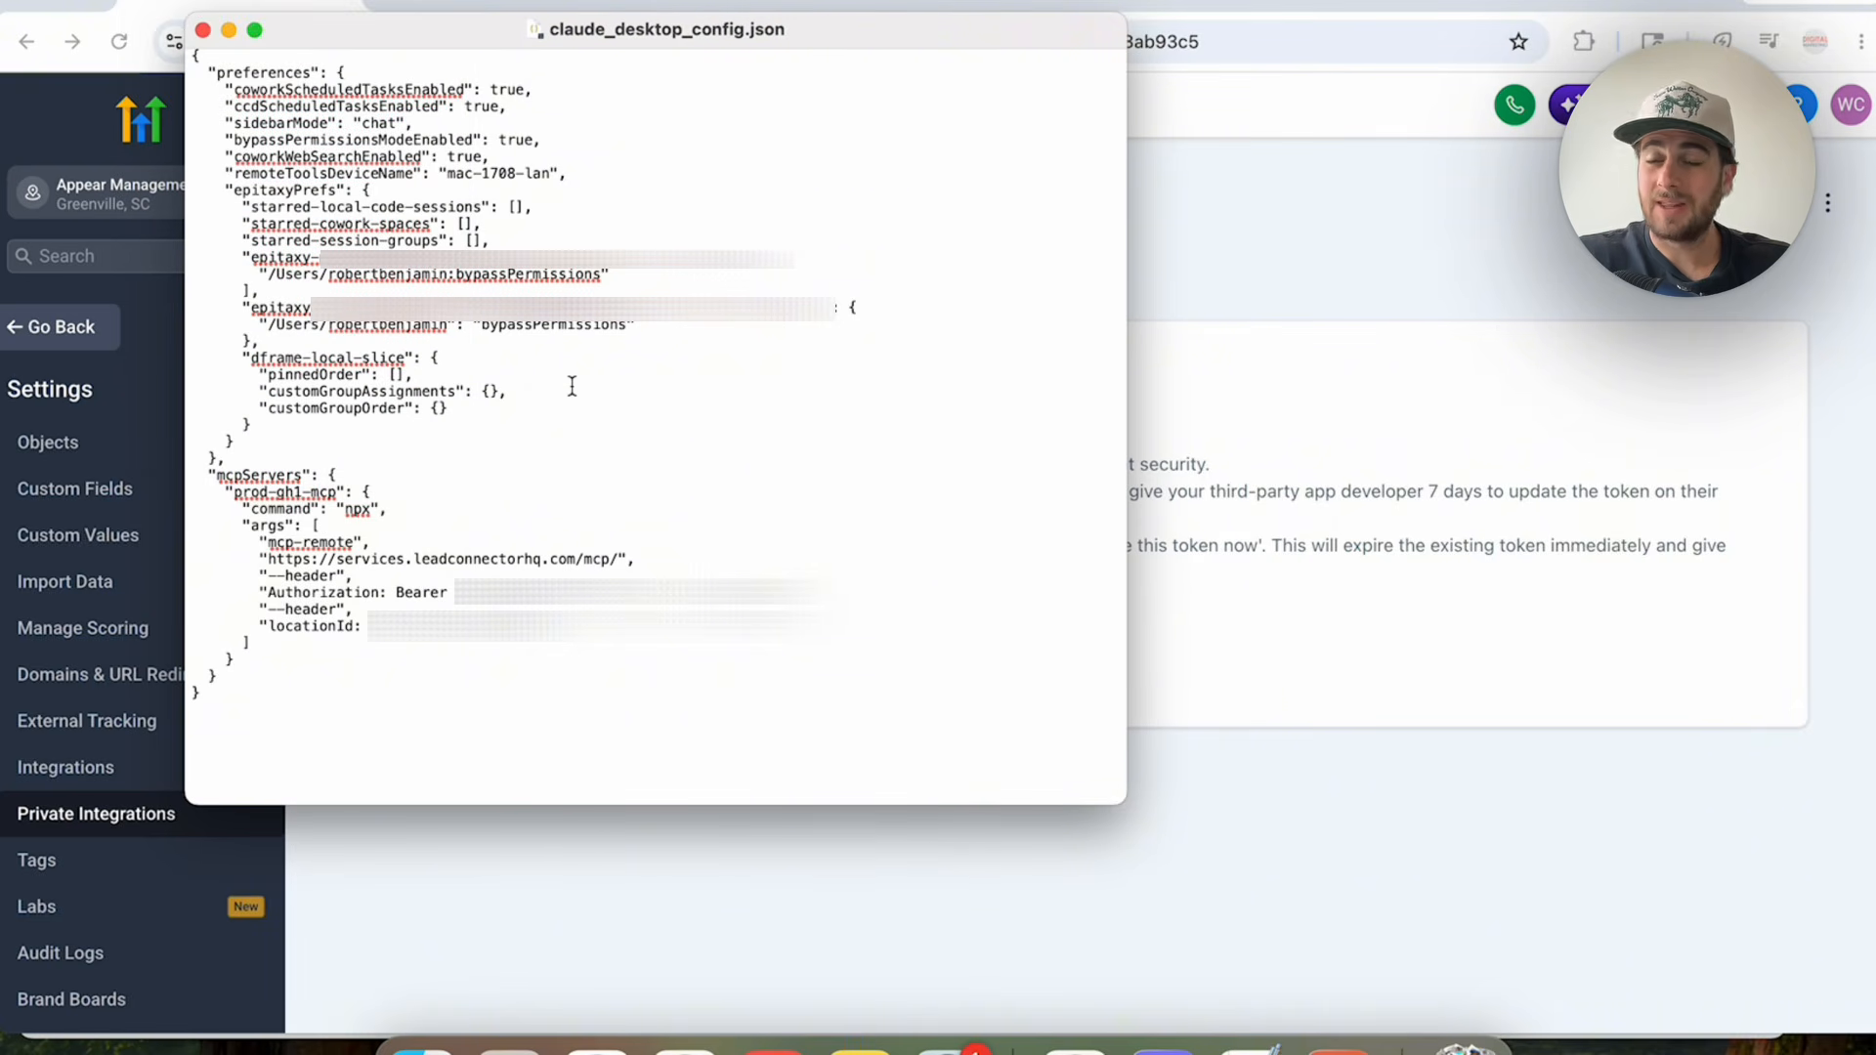
click(202, 30)
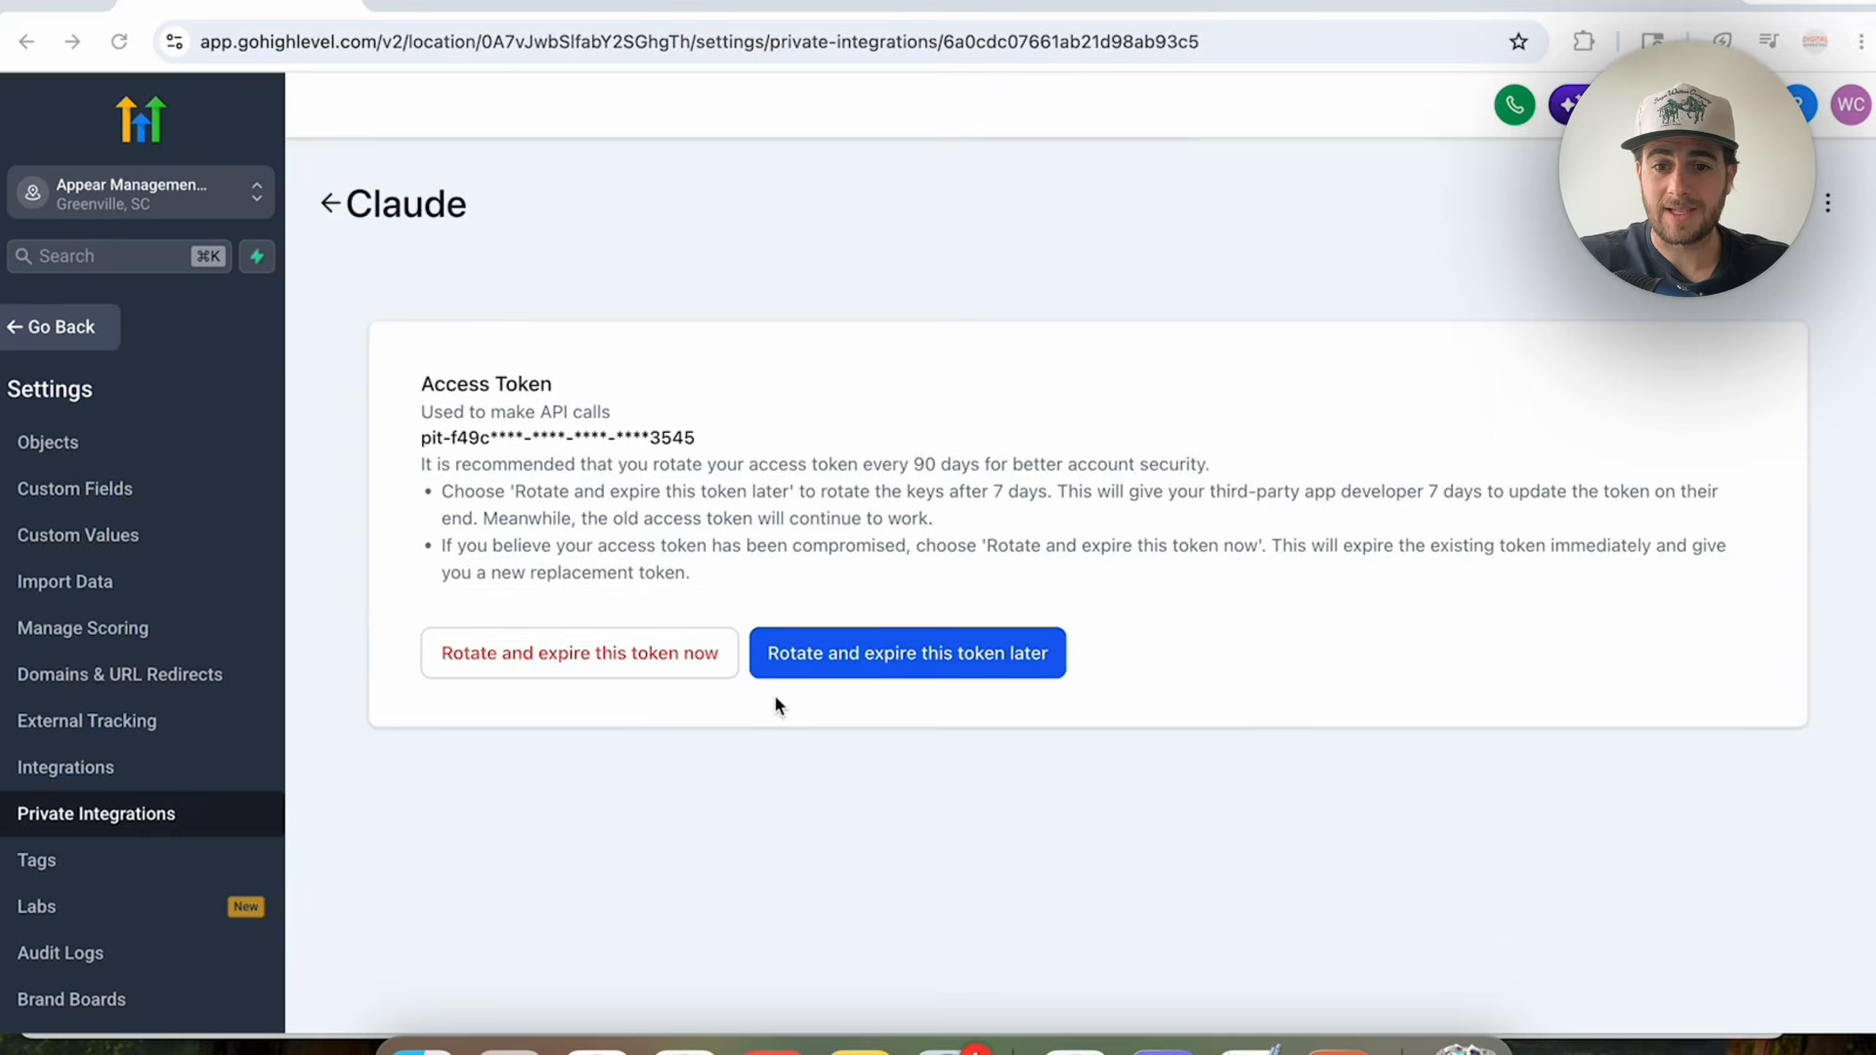
Quit Claude and TextEdit, and relaunch the Claude desktop app to load the edited configuration.
right_click(1322, 1043)
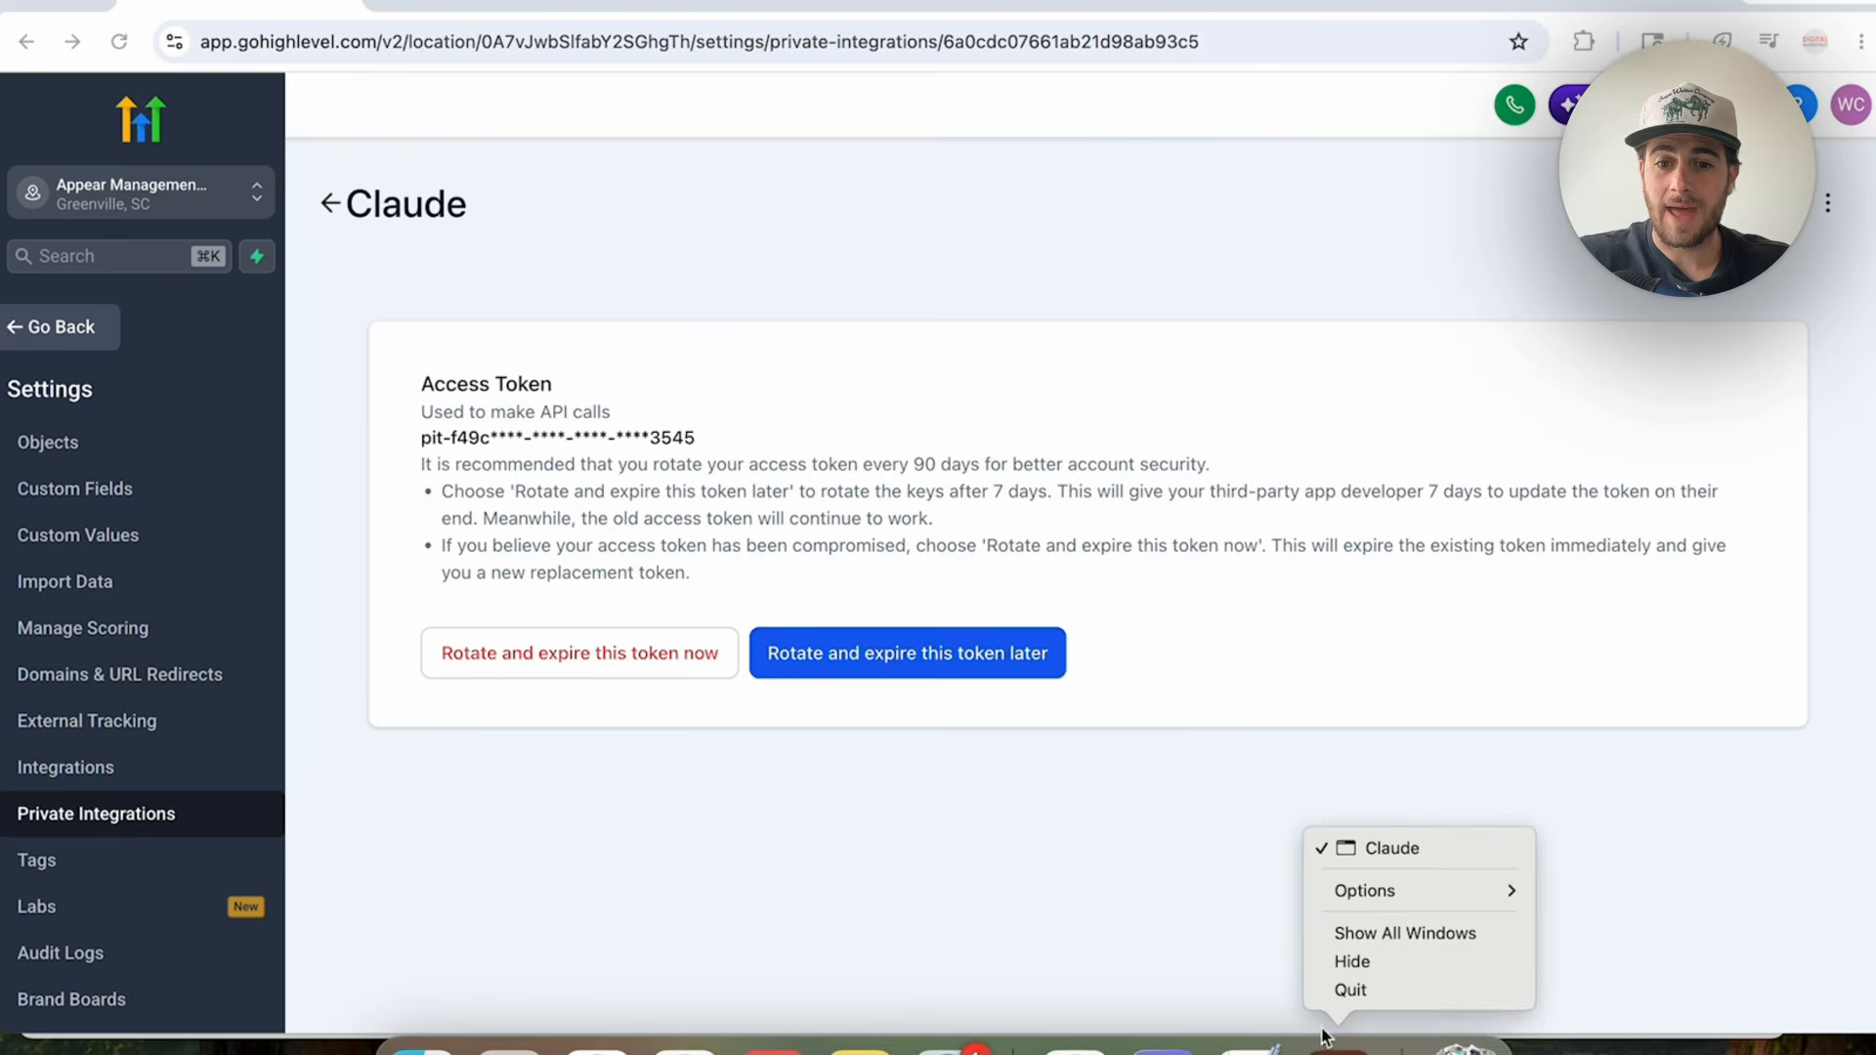
click(1361, 993)
right_click(1251, 1043)
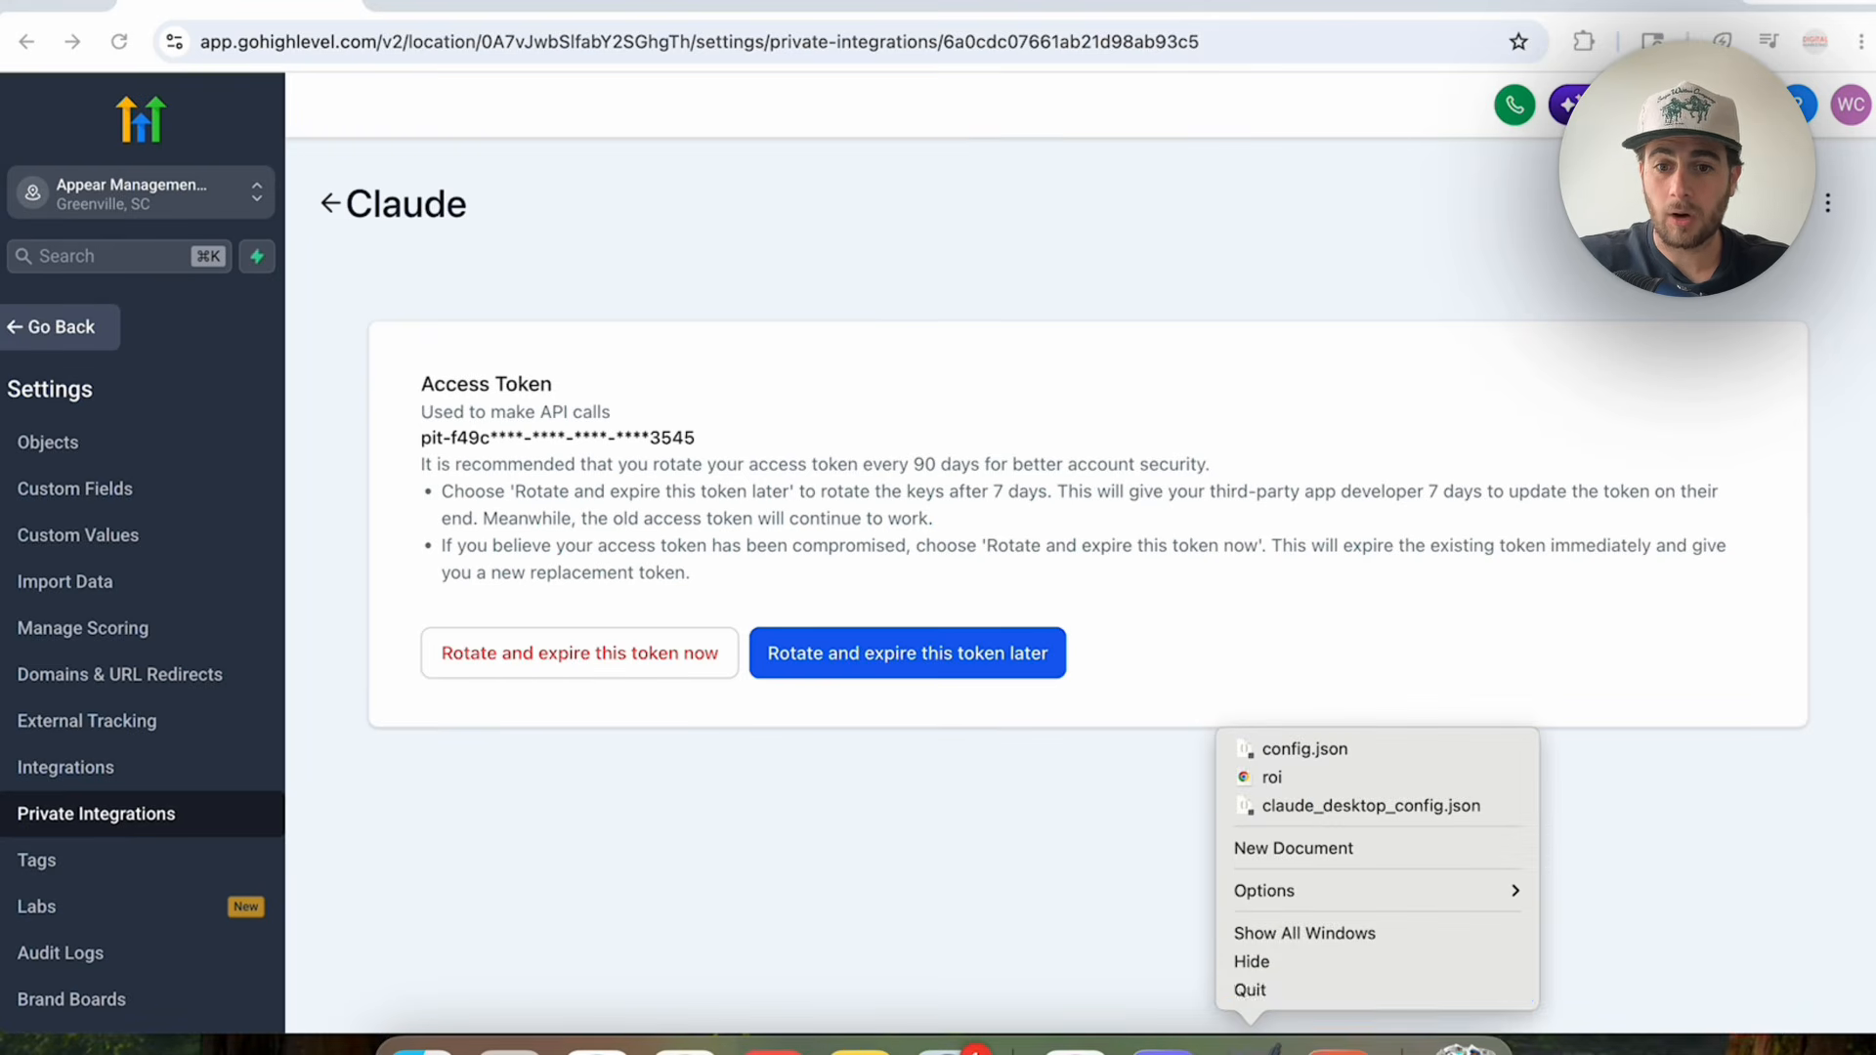
click(1293, 985)
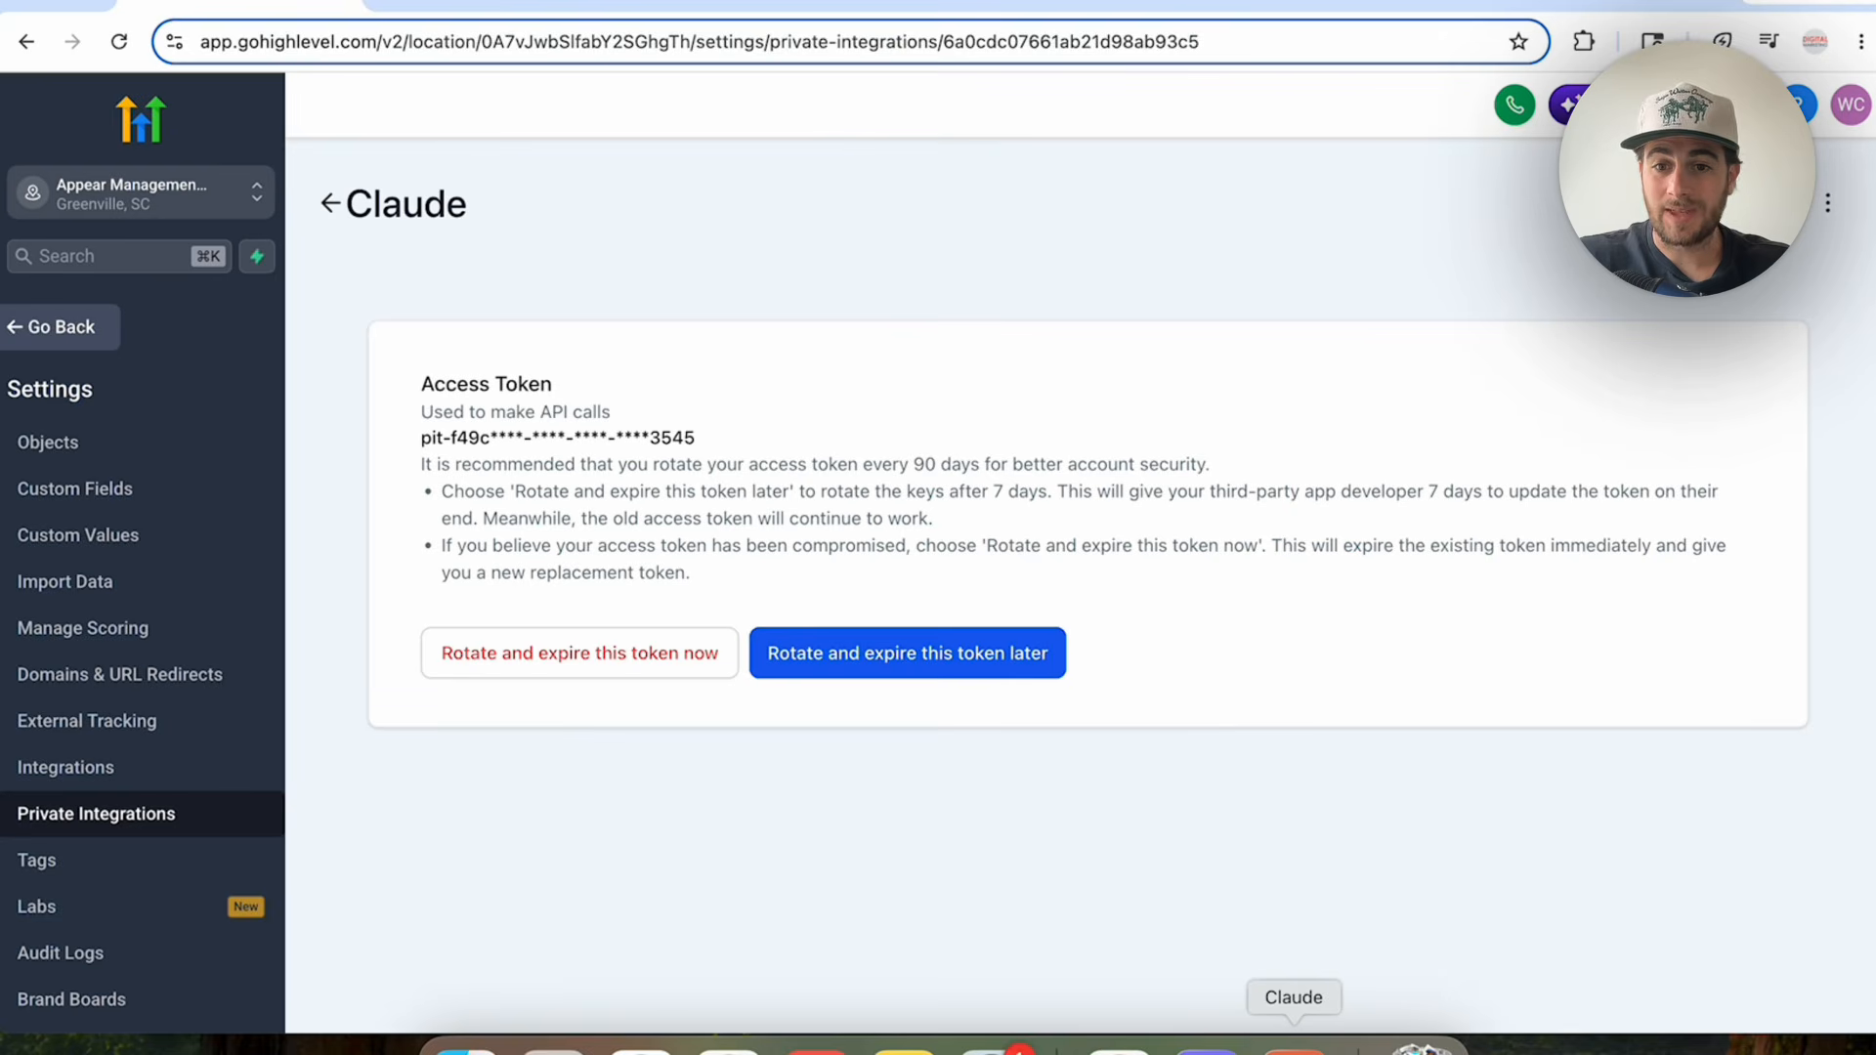
right_click(1293, 1044)
click(1321, 992)
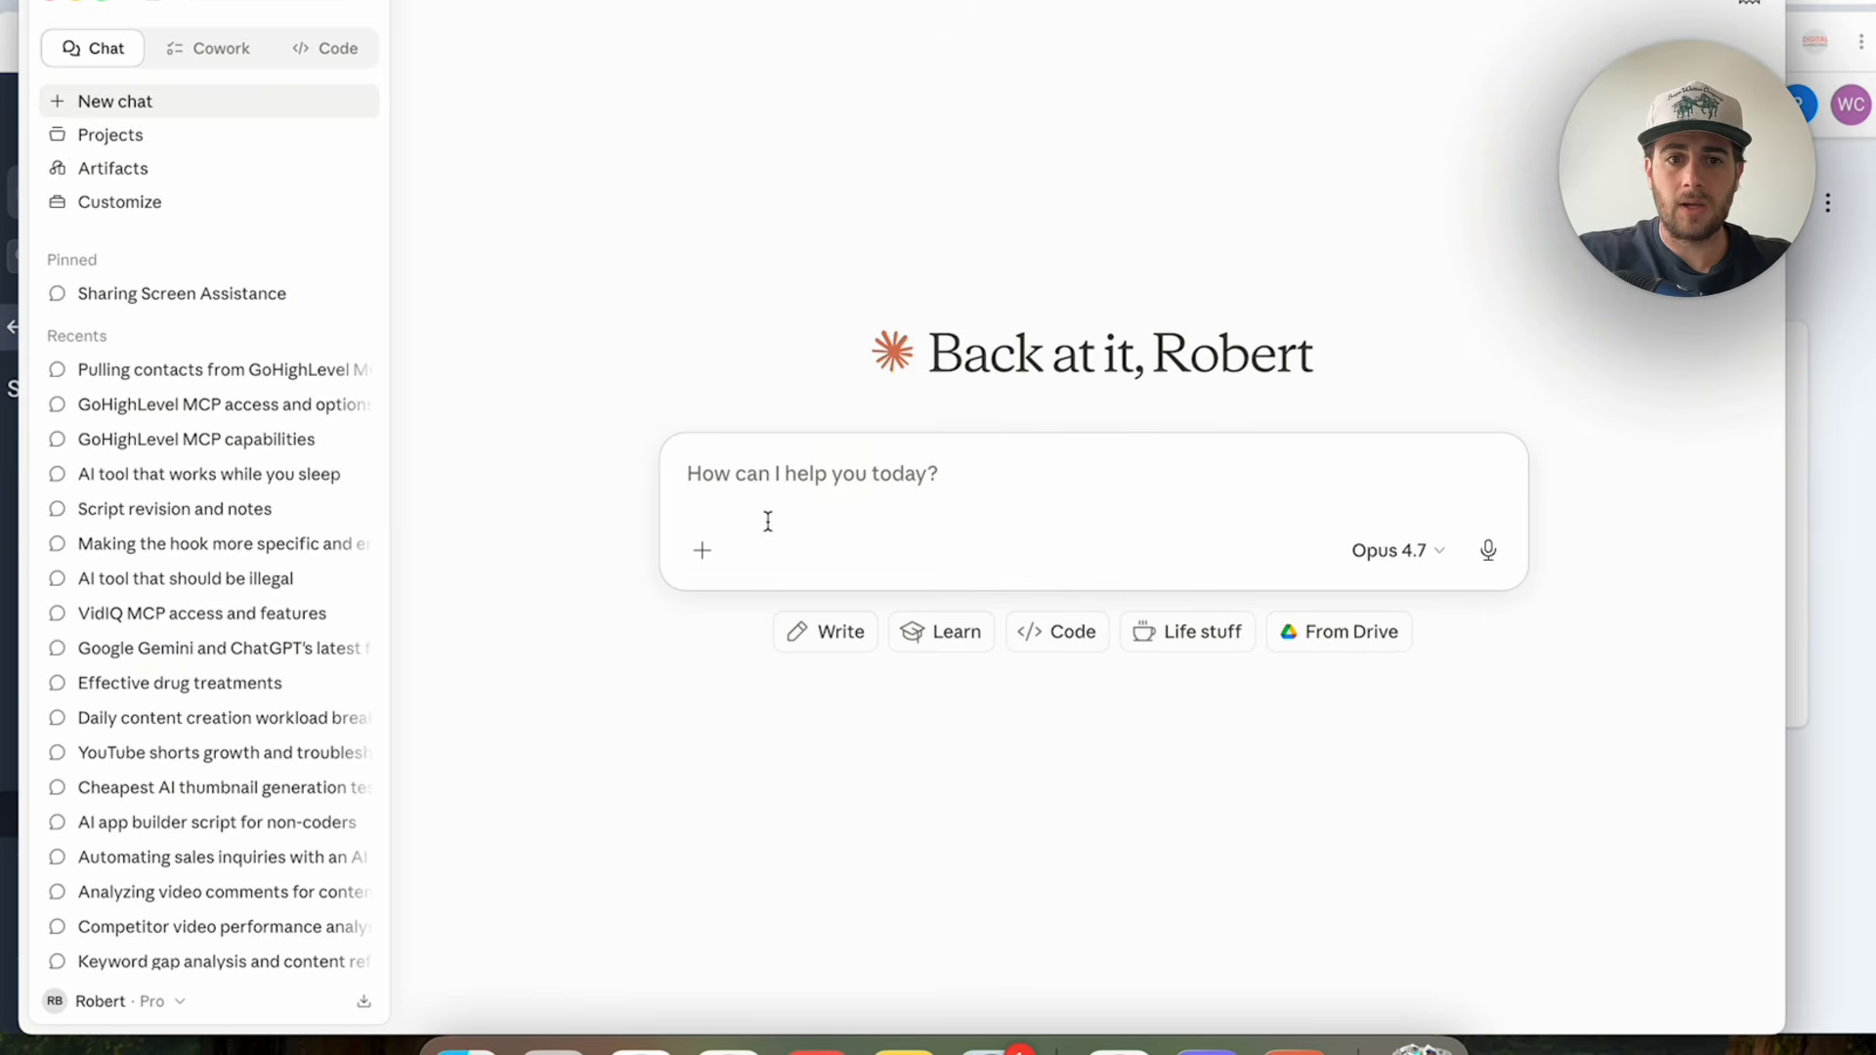
Ask Claude in a new chat whether it is connected to the gohighlevel MCP now and what access and capabilities it has.
text(are you connected to the gohi)
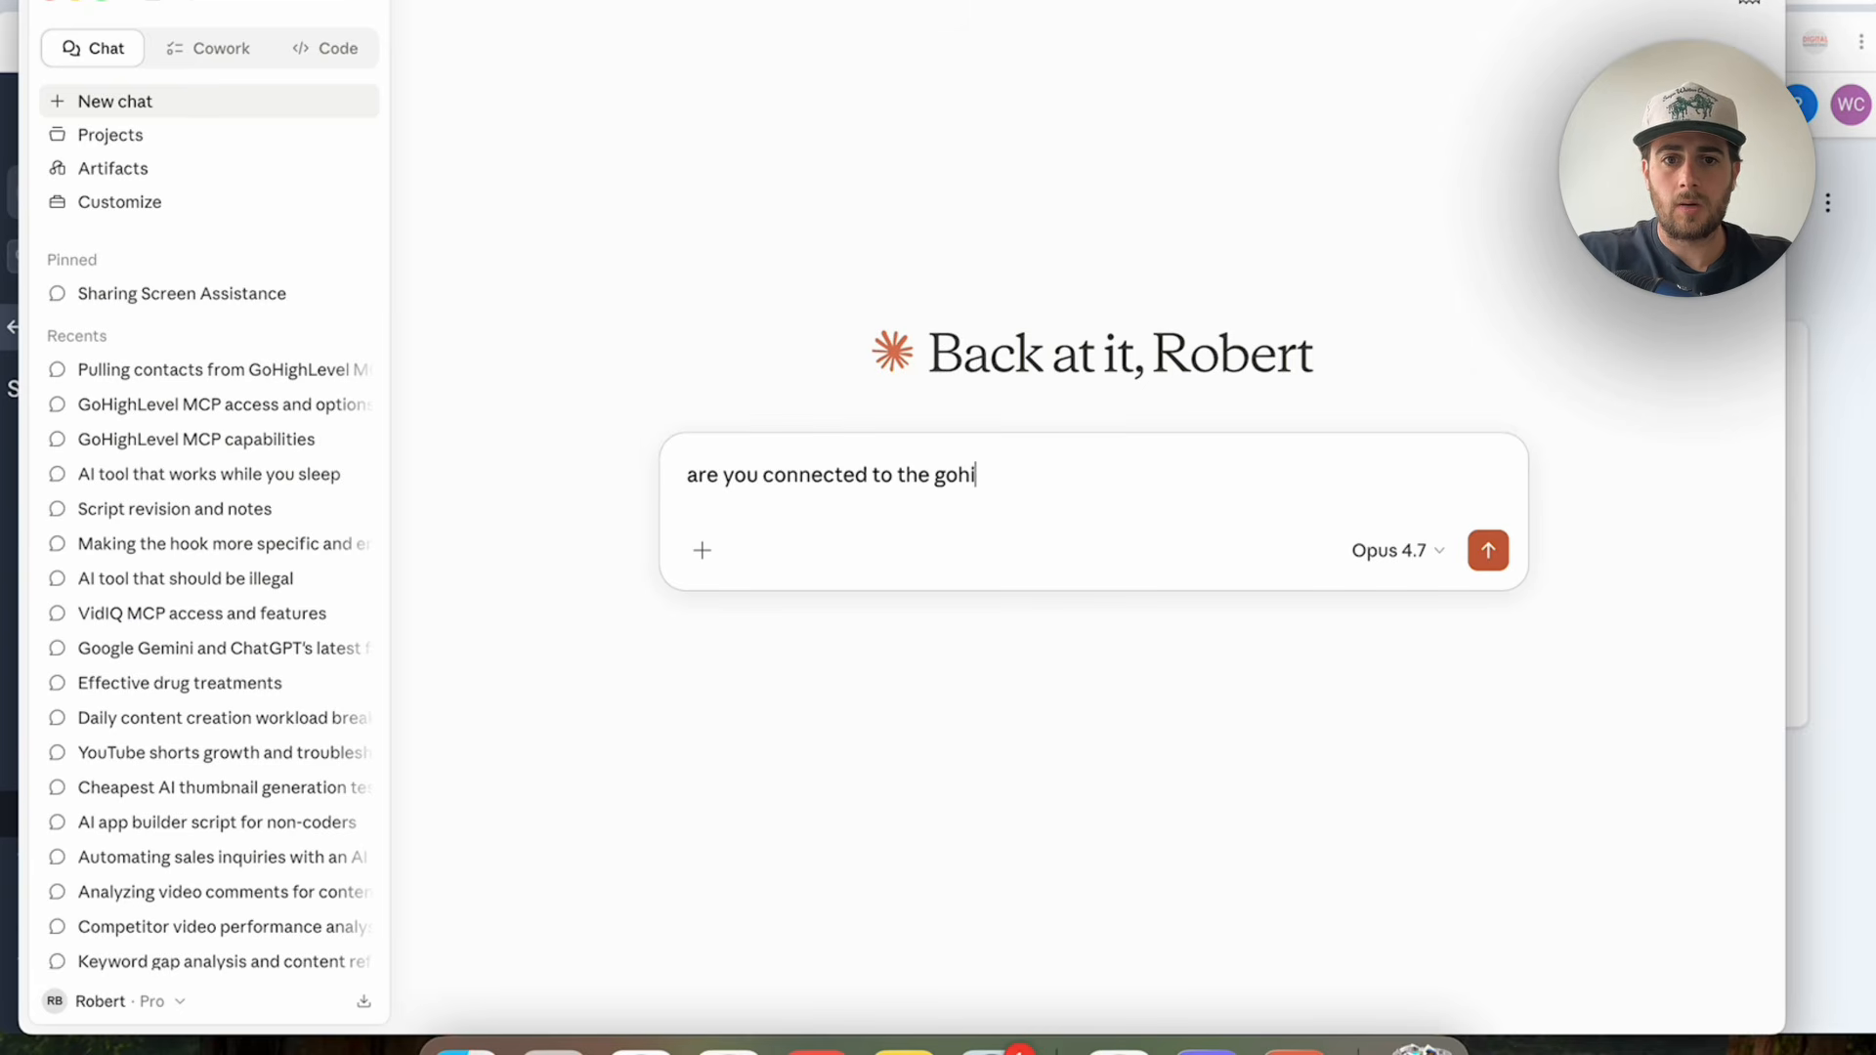
text(ghlevel MCP now)
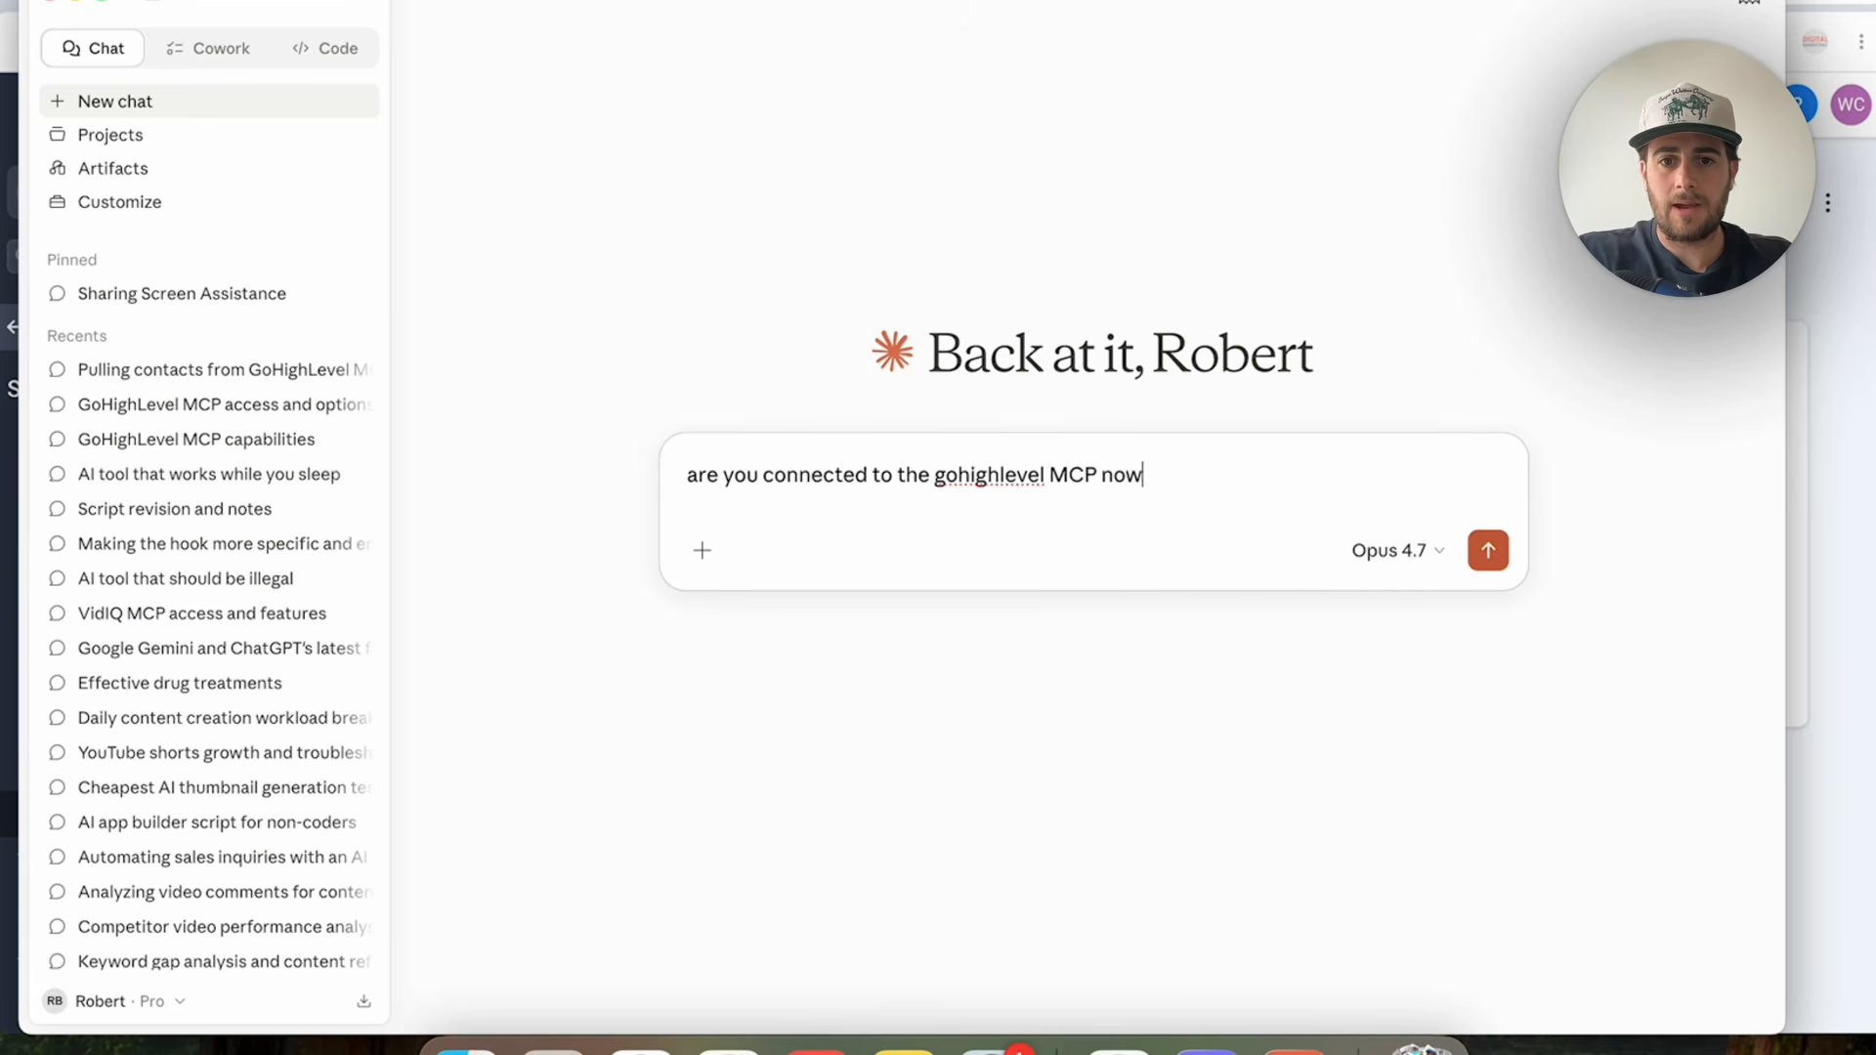
text(w? If you are wh)
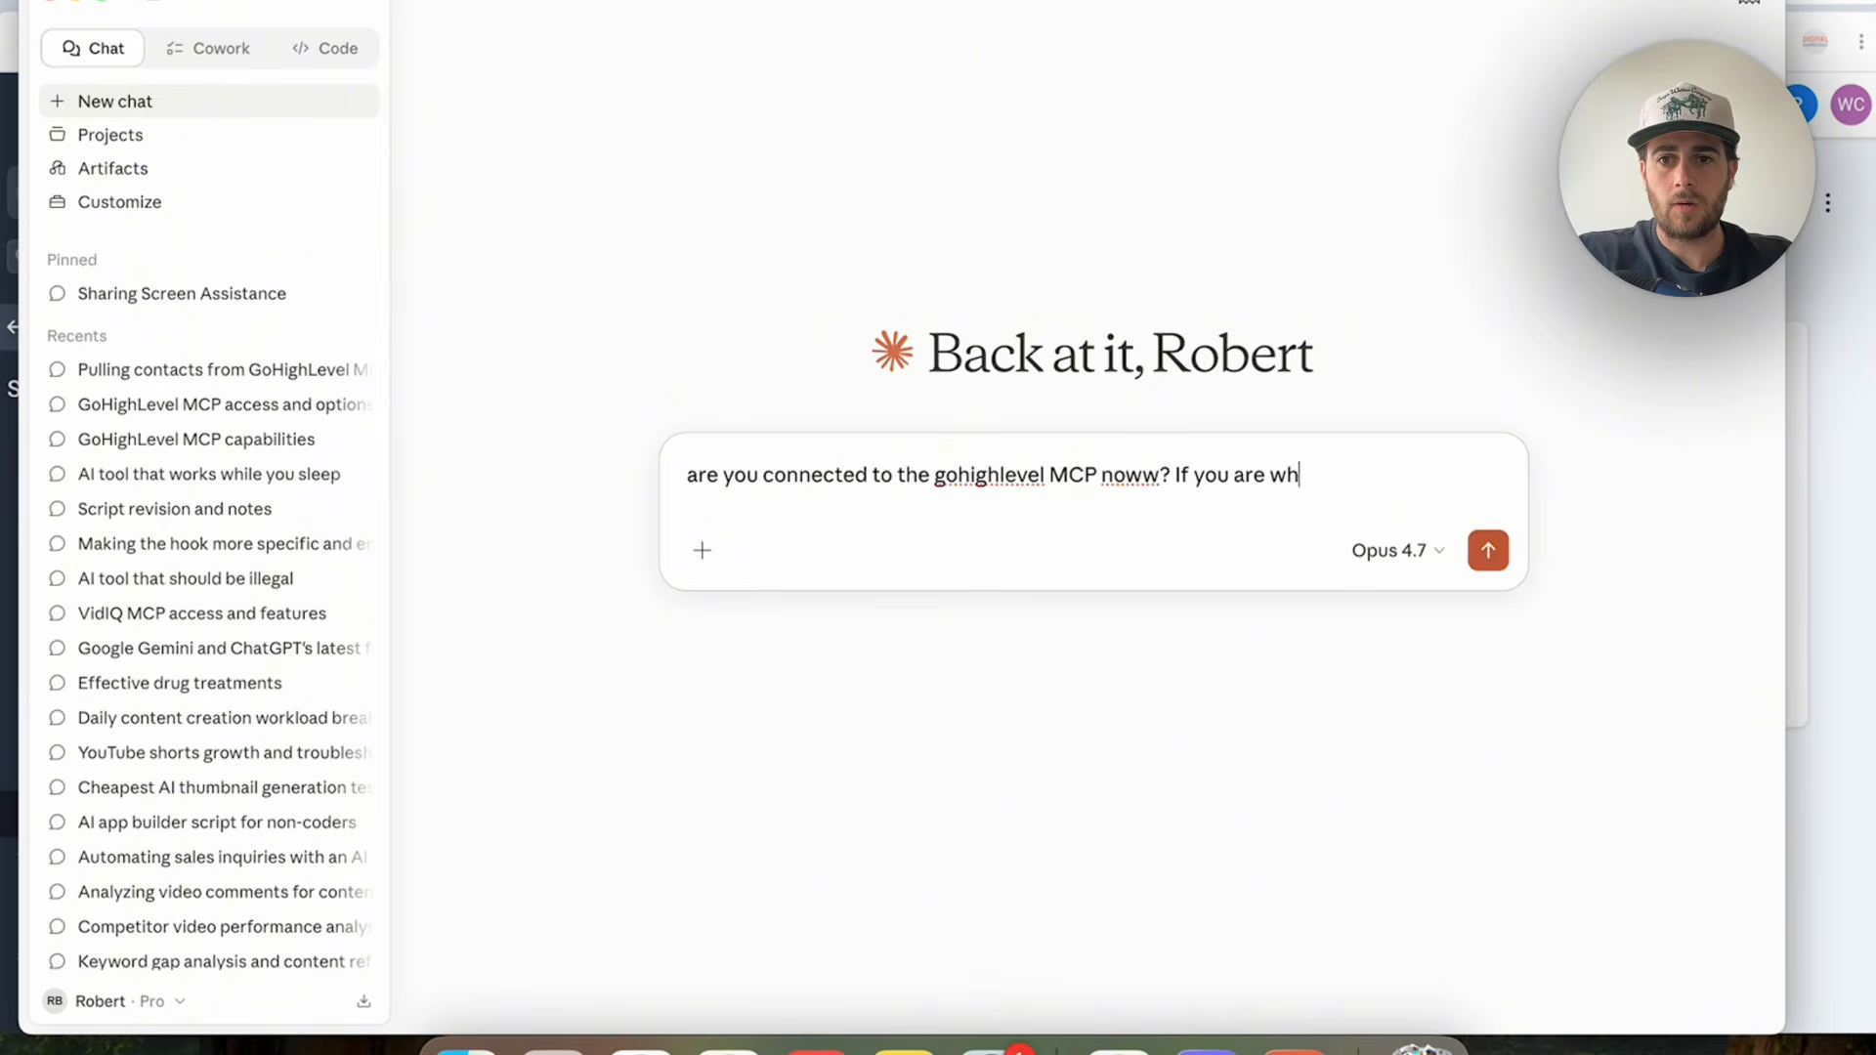
text(at acess do you ha)
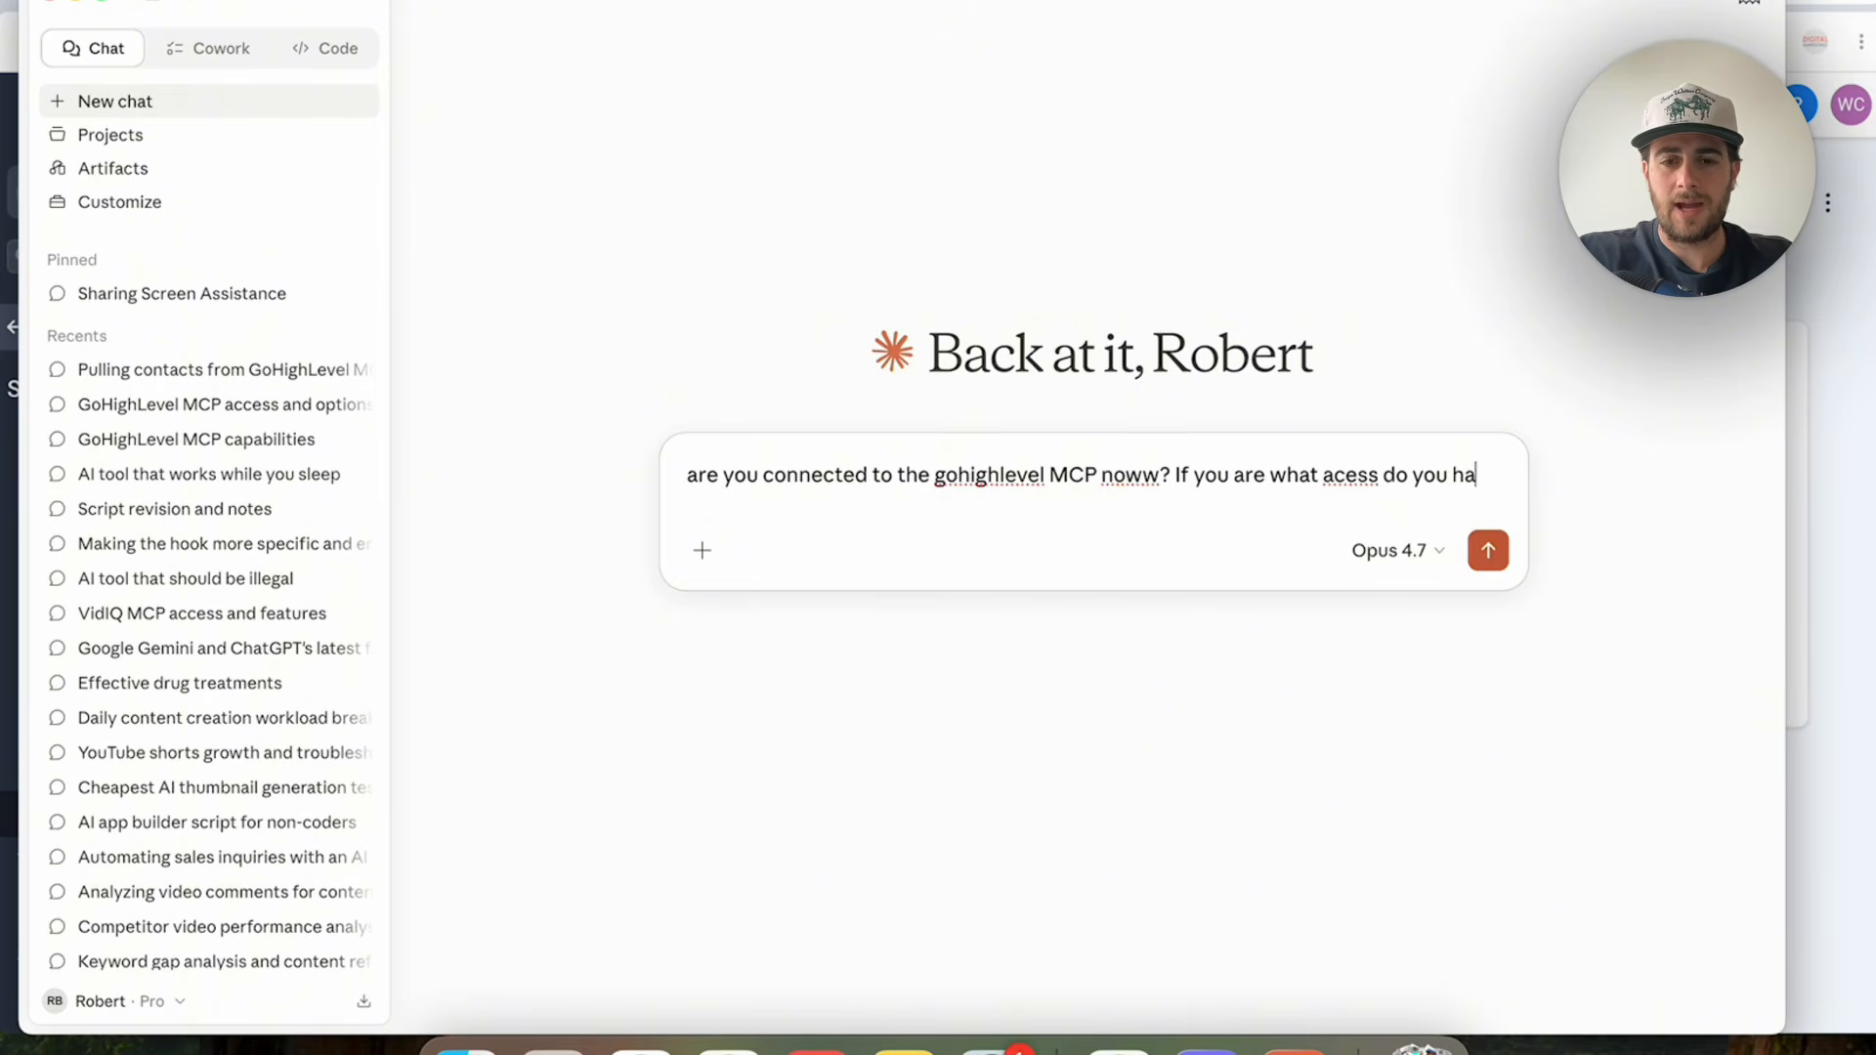
text(ve and what capabilit)
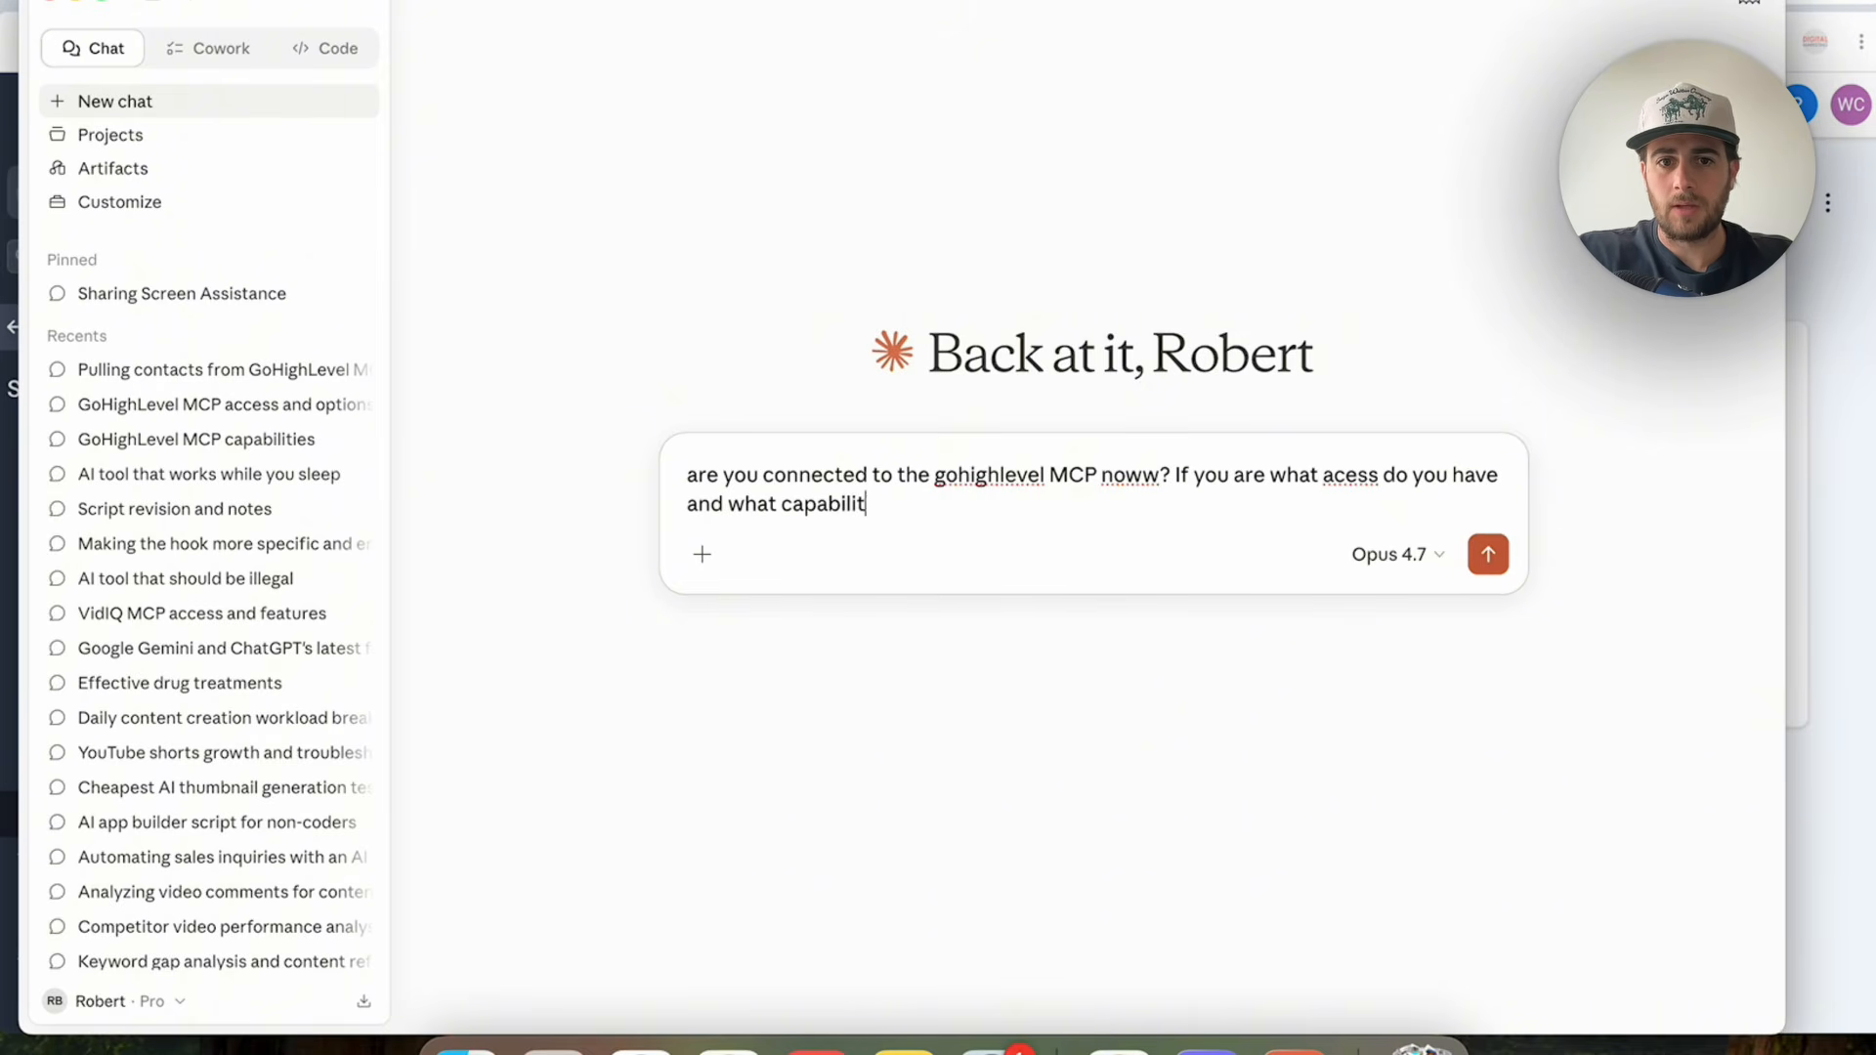
text(ies do you have)
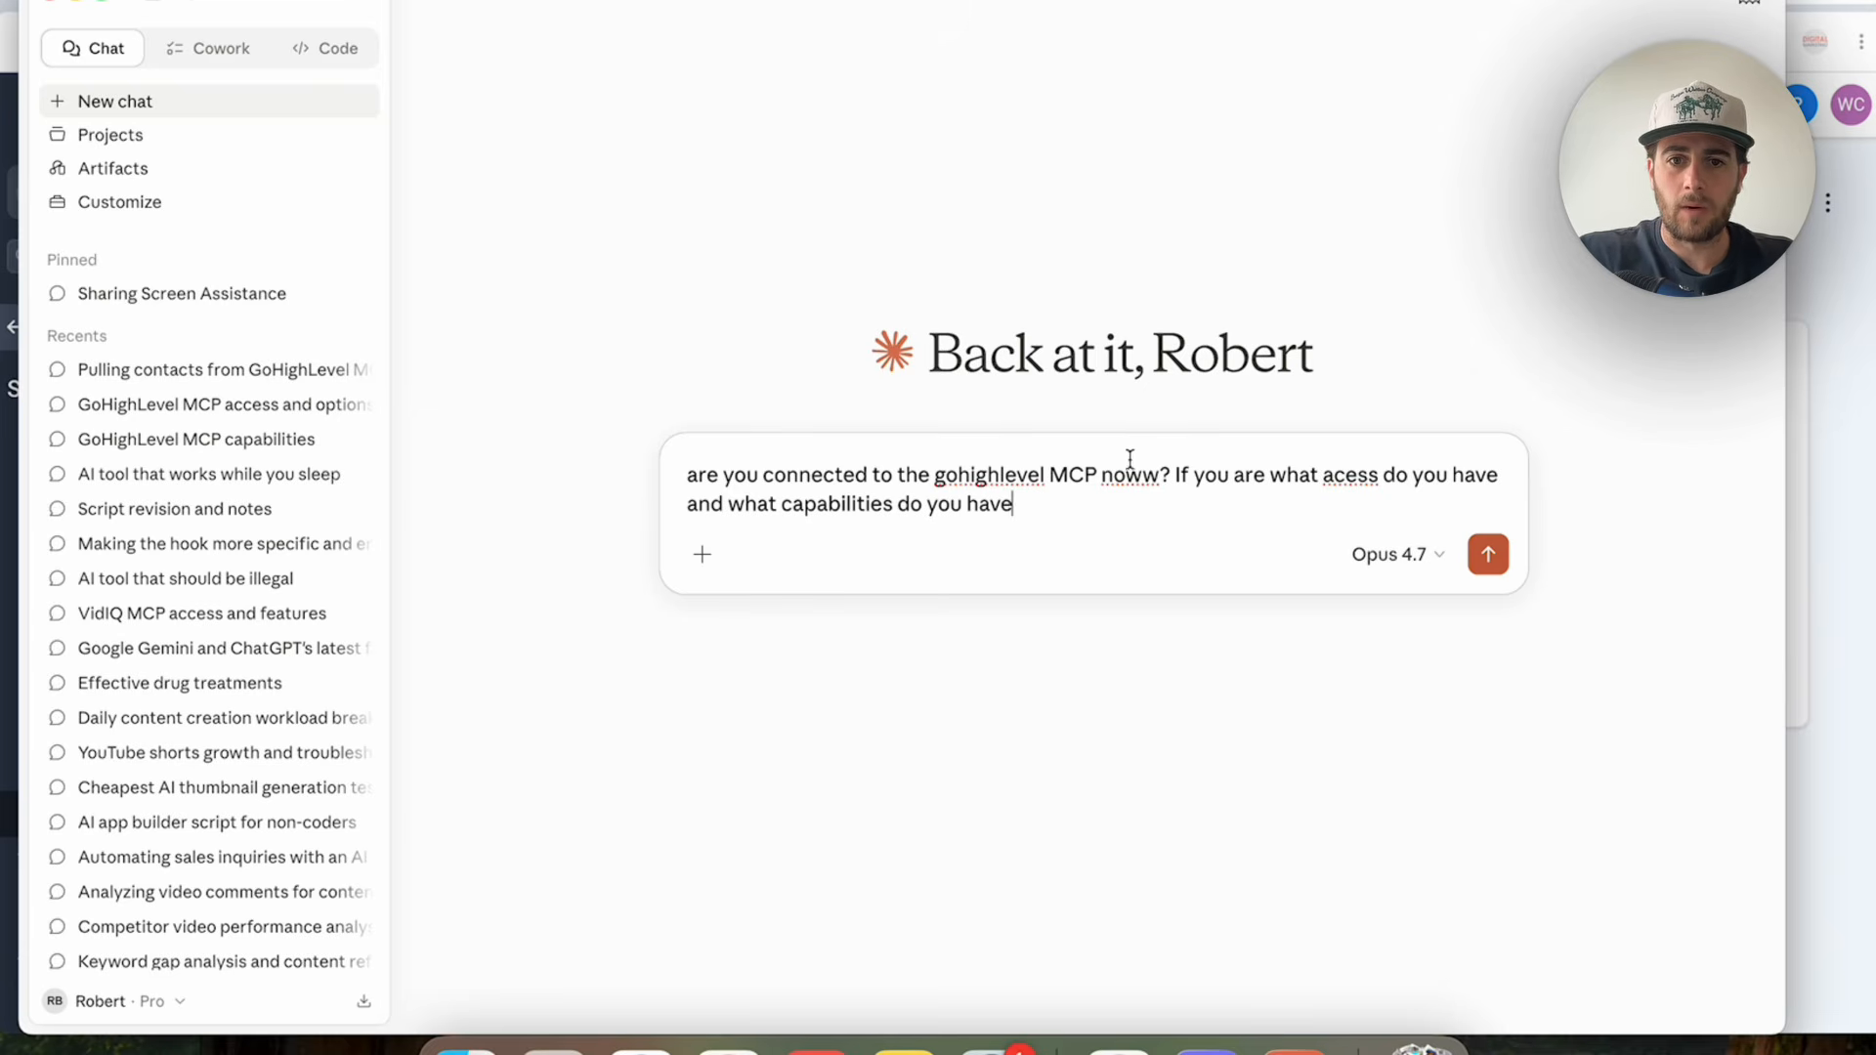
click(1129, 459)
key(Delete)
key(Return)
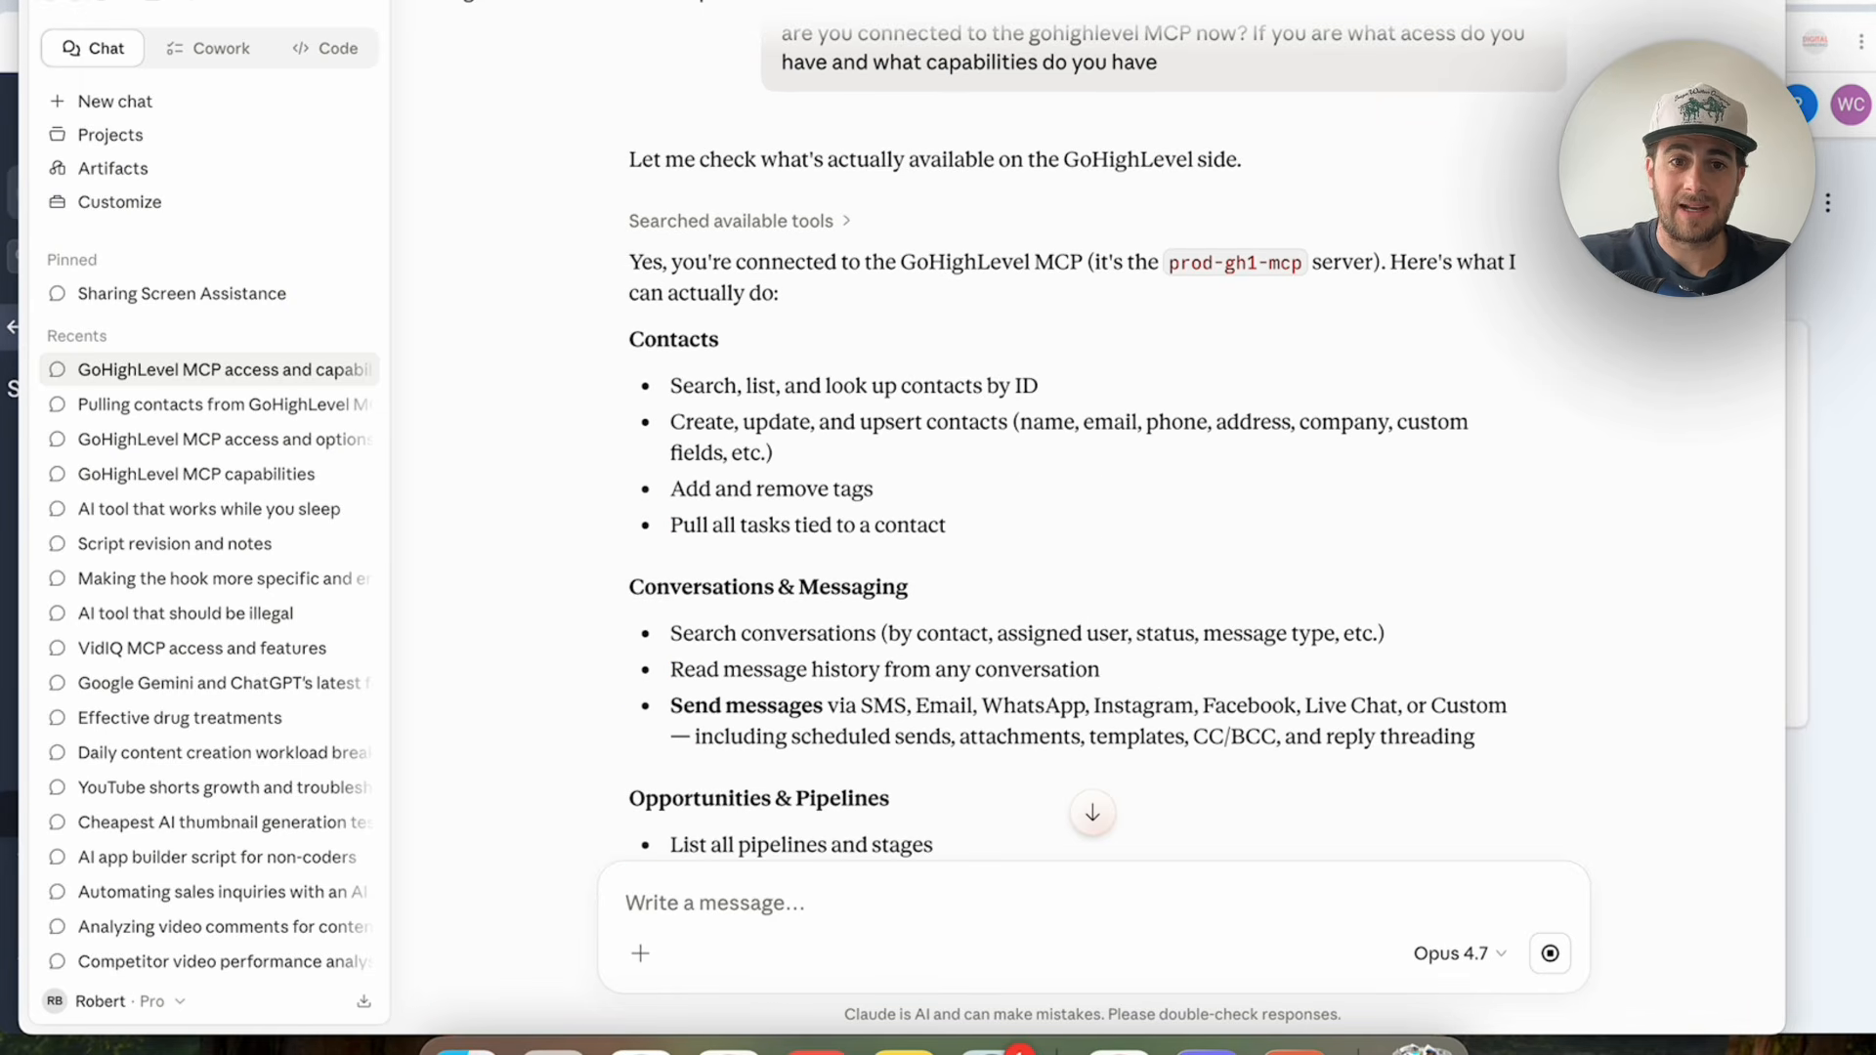
Examine Claude's reply, from the contacts and messaging capabilities down to the missing features and the locationId note.
scroll(1303, 418, down, 2)
scroll(1302, 418, down, 4)
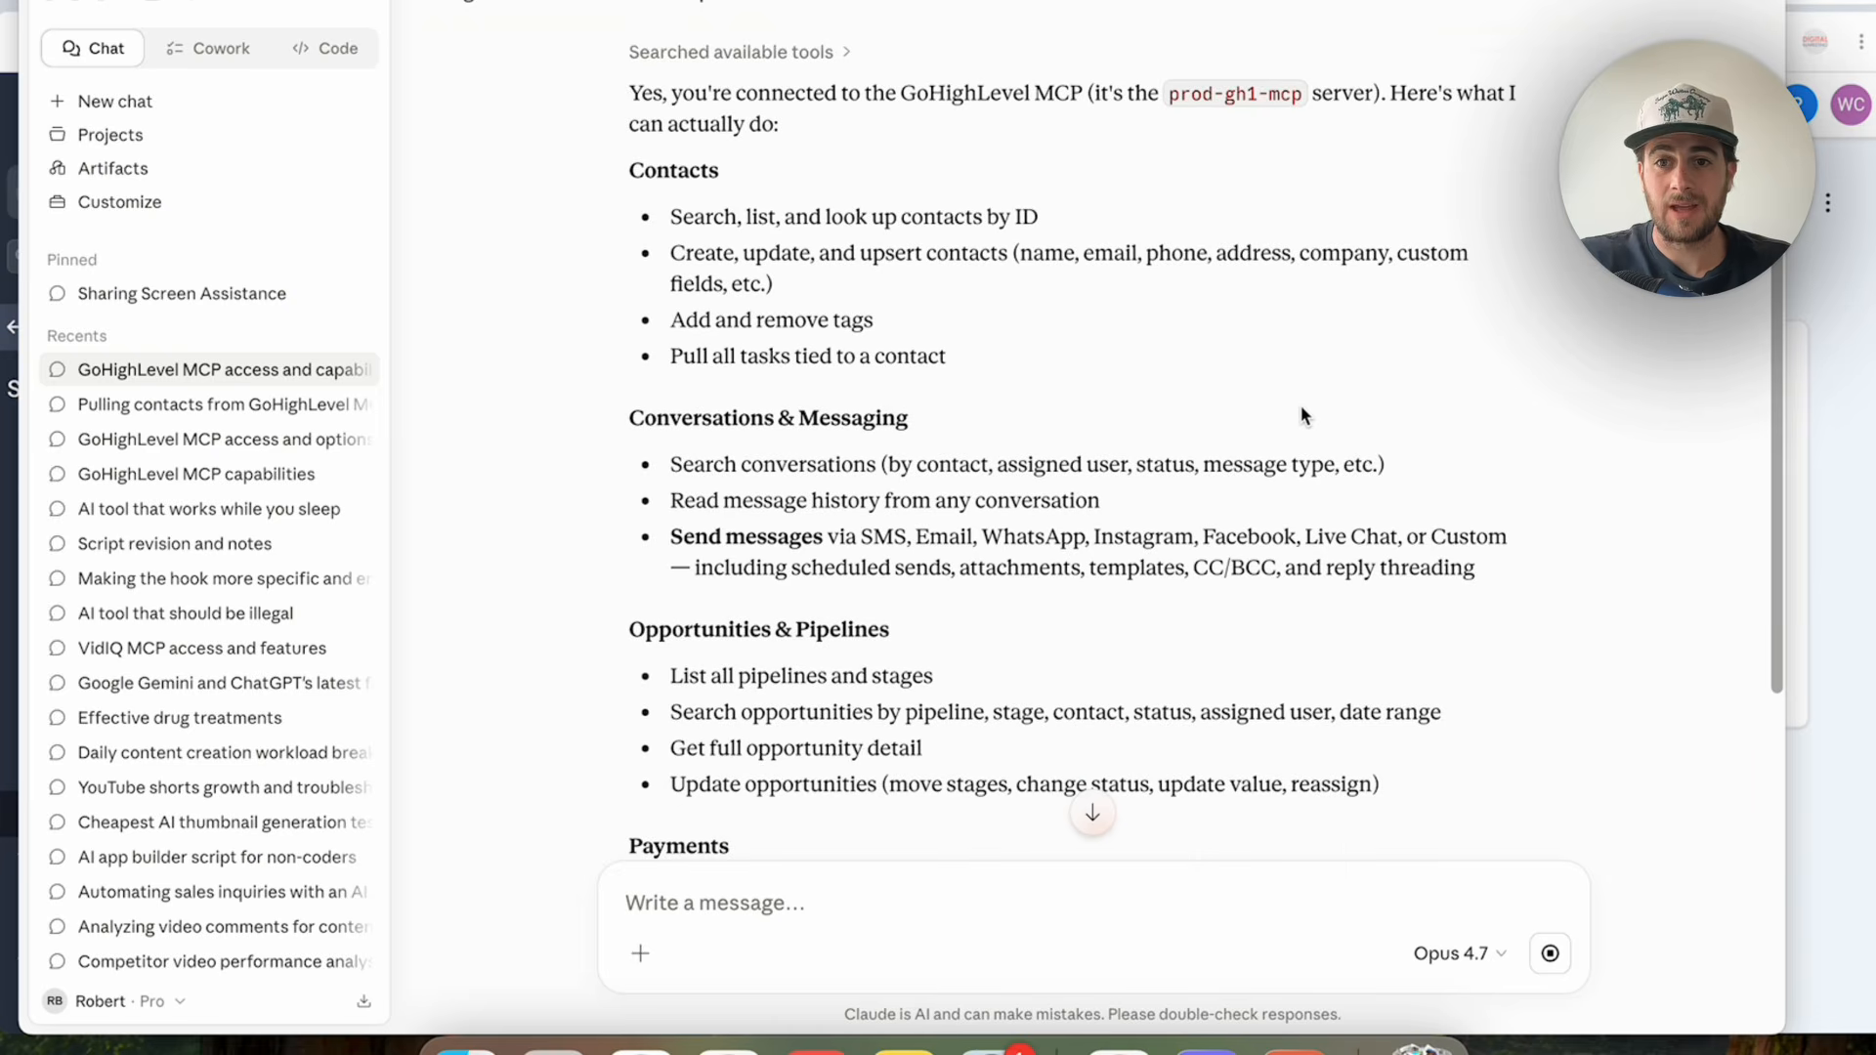
scroll(1303, 415, down, 5)
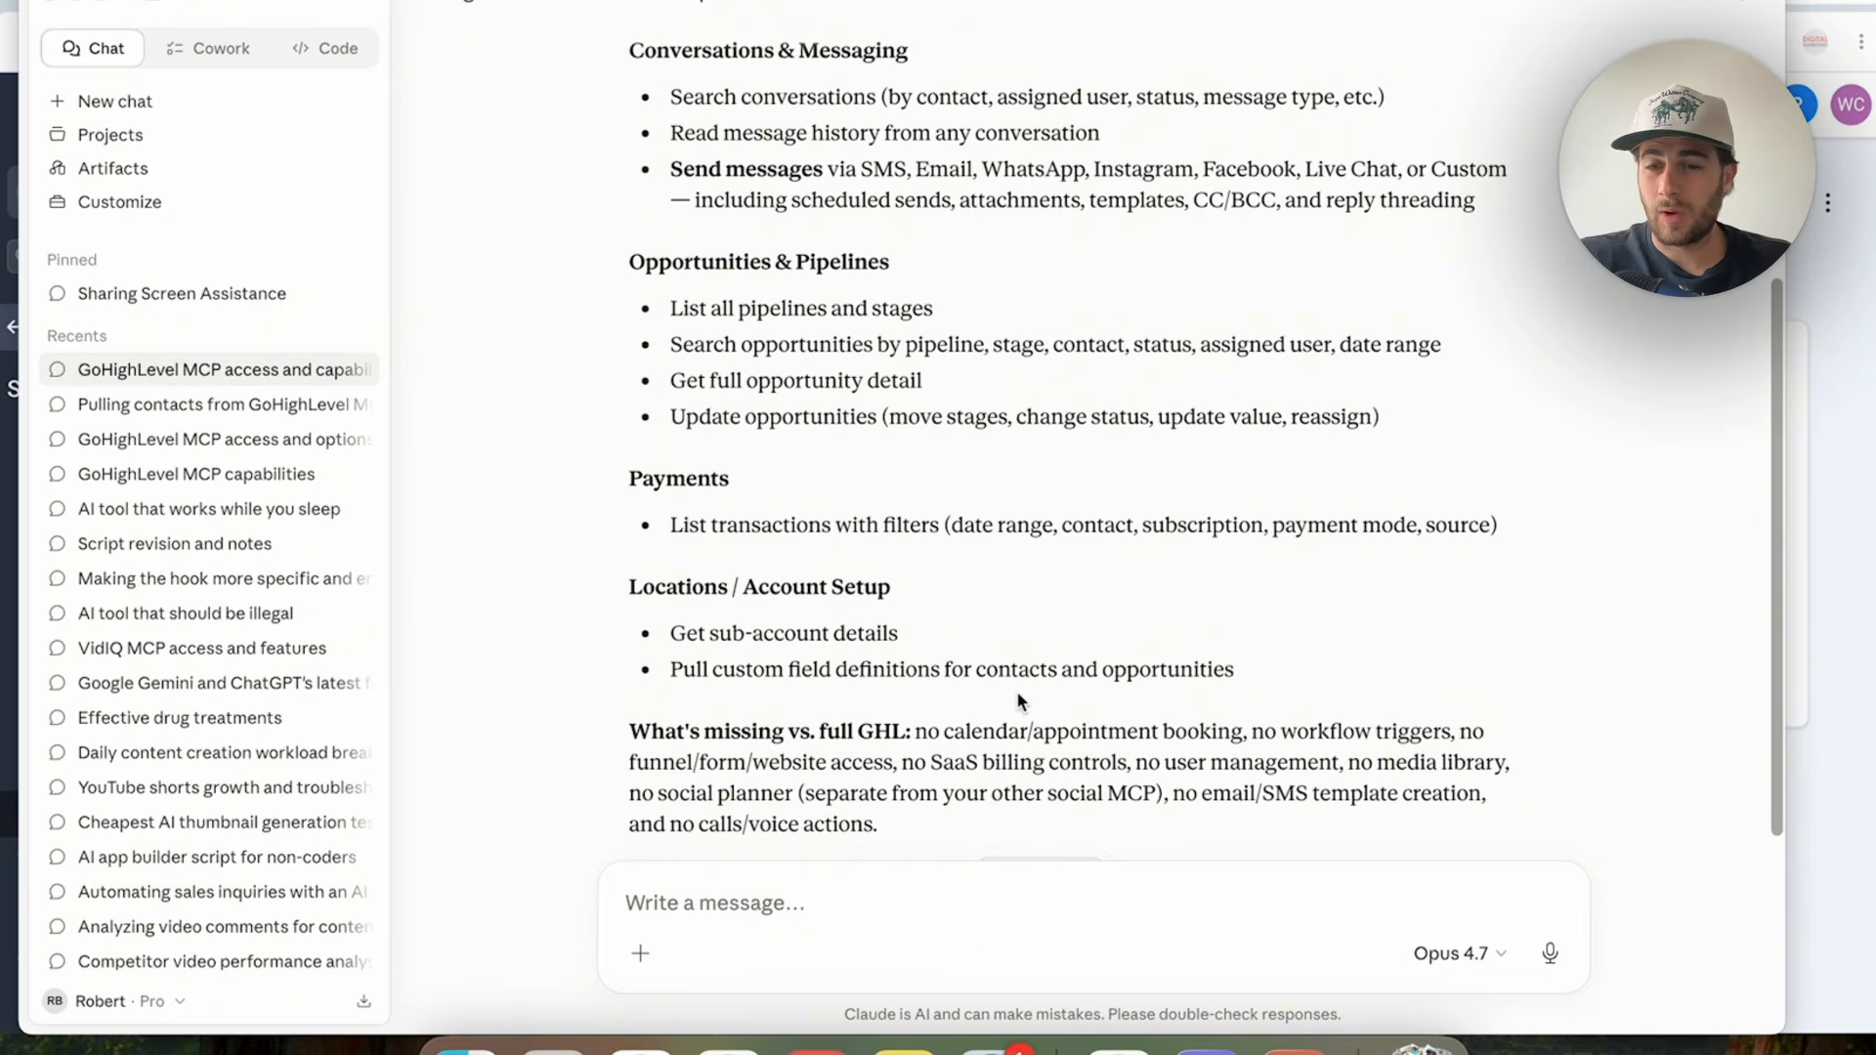
scroll(1016, 690, down, 1)
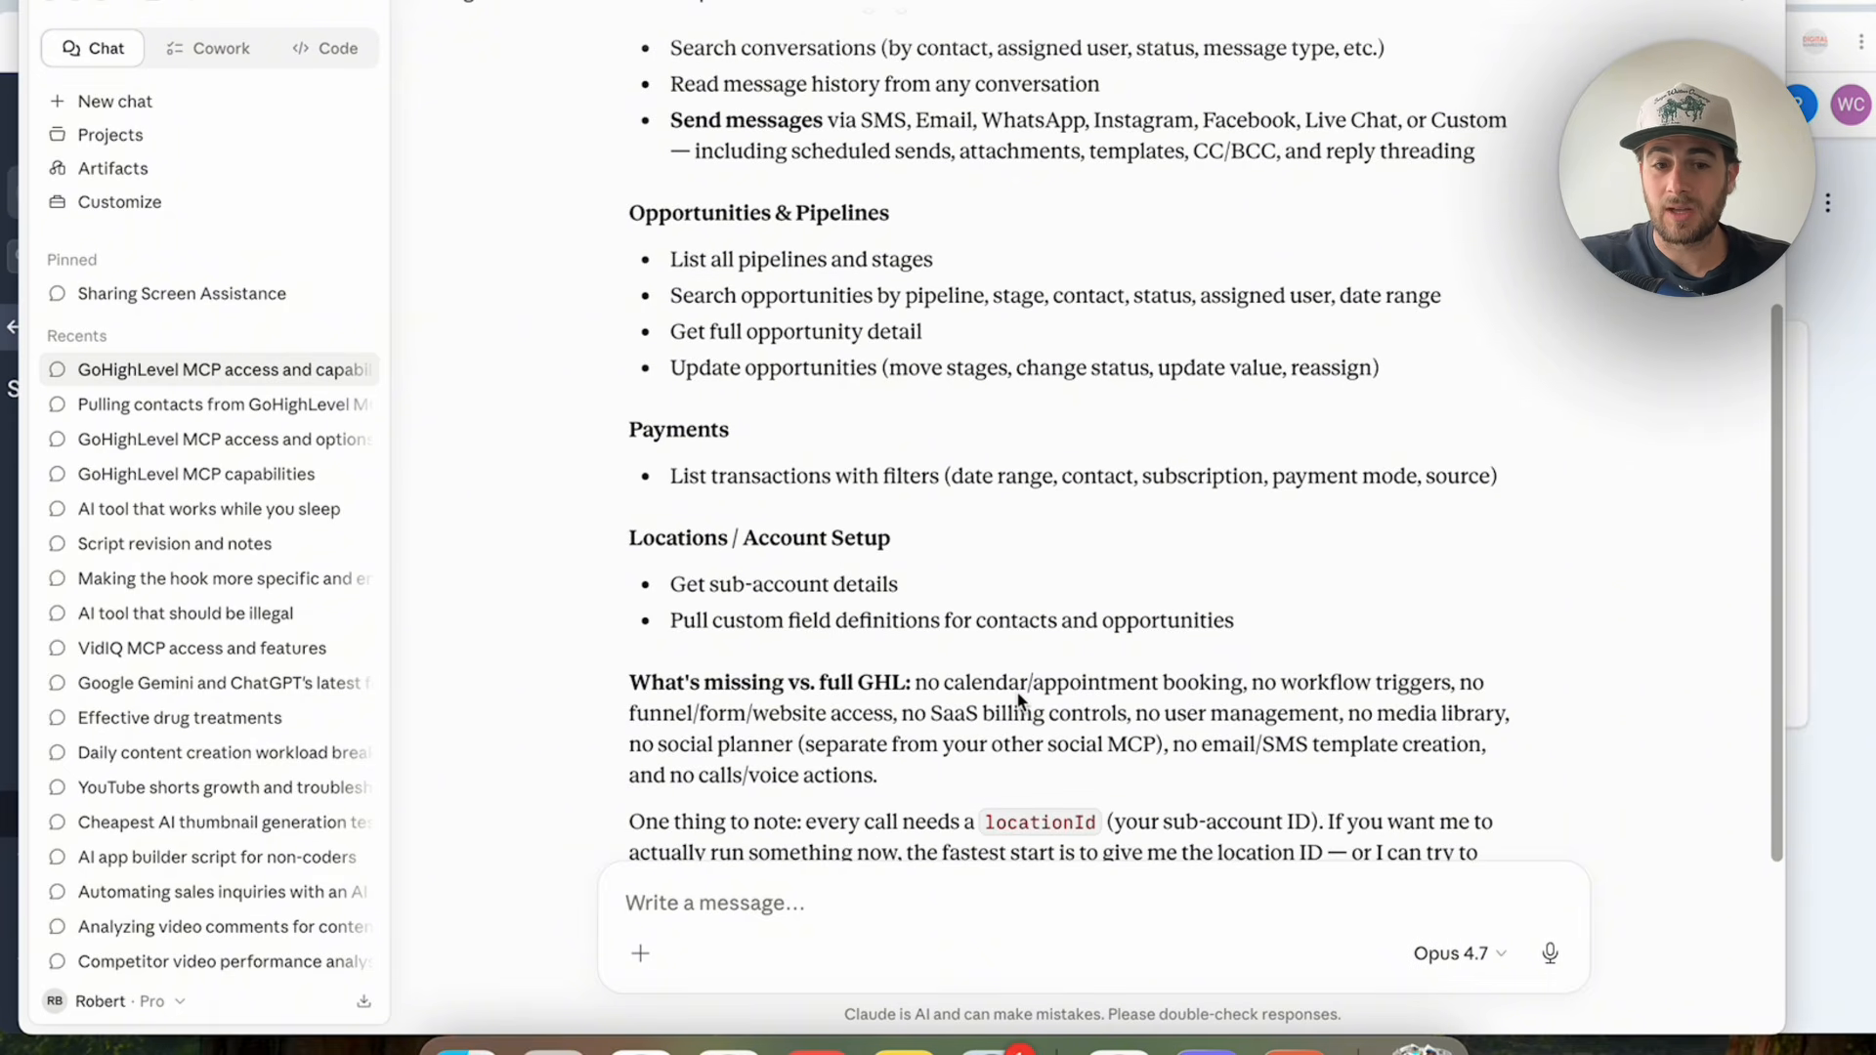
scroll(1015, 690, down, 2)
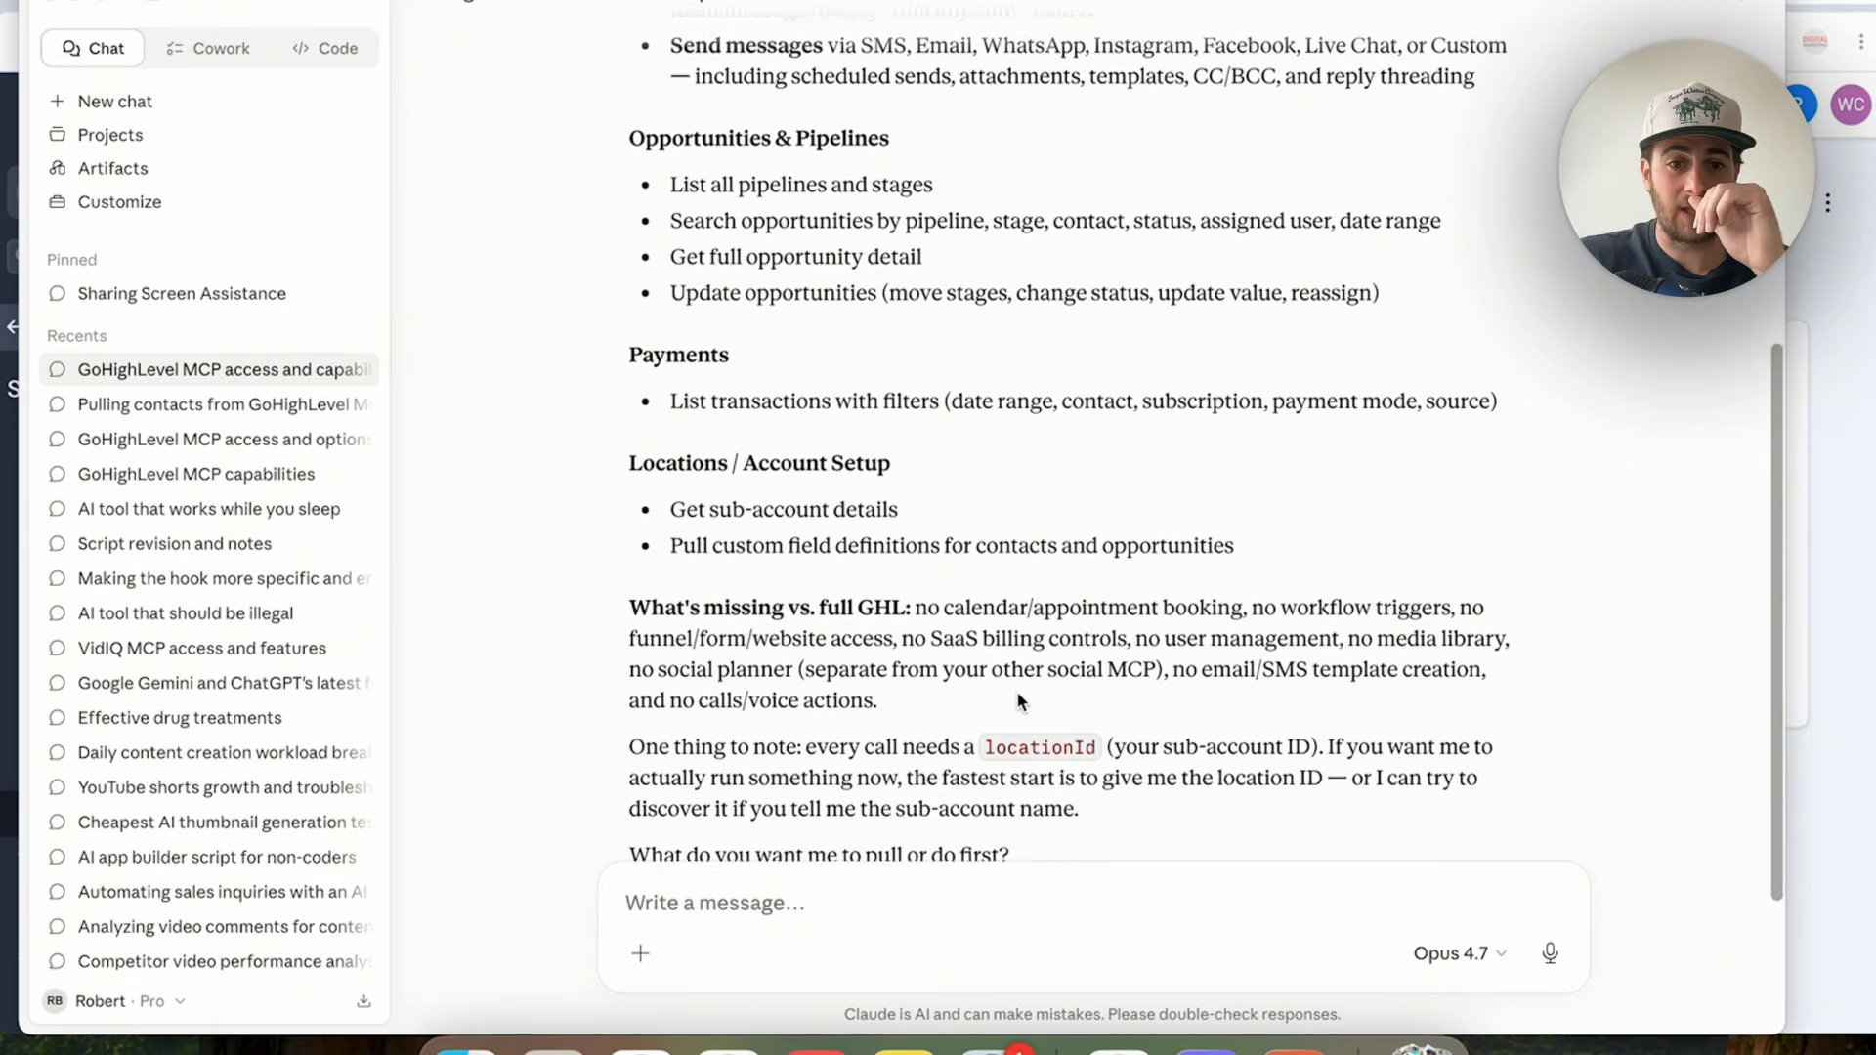
double_click(1028, 740)
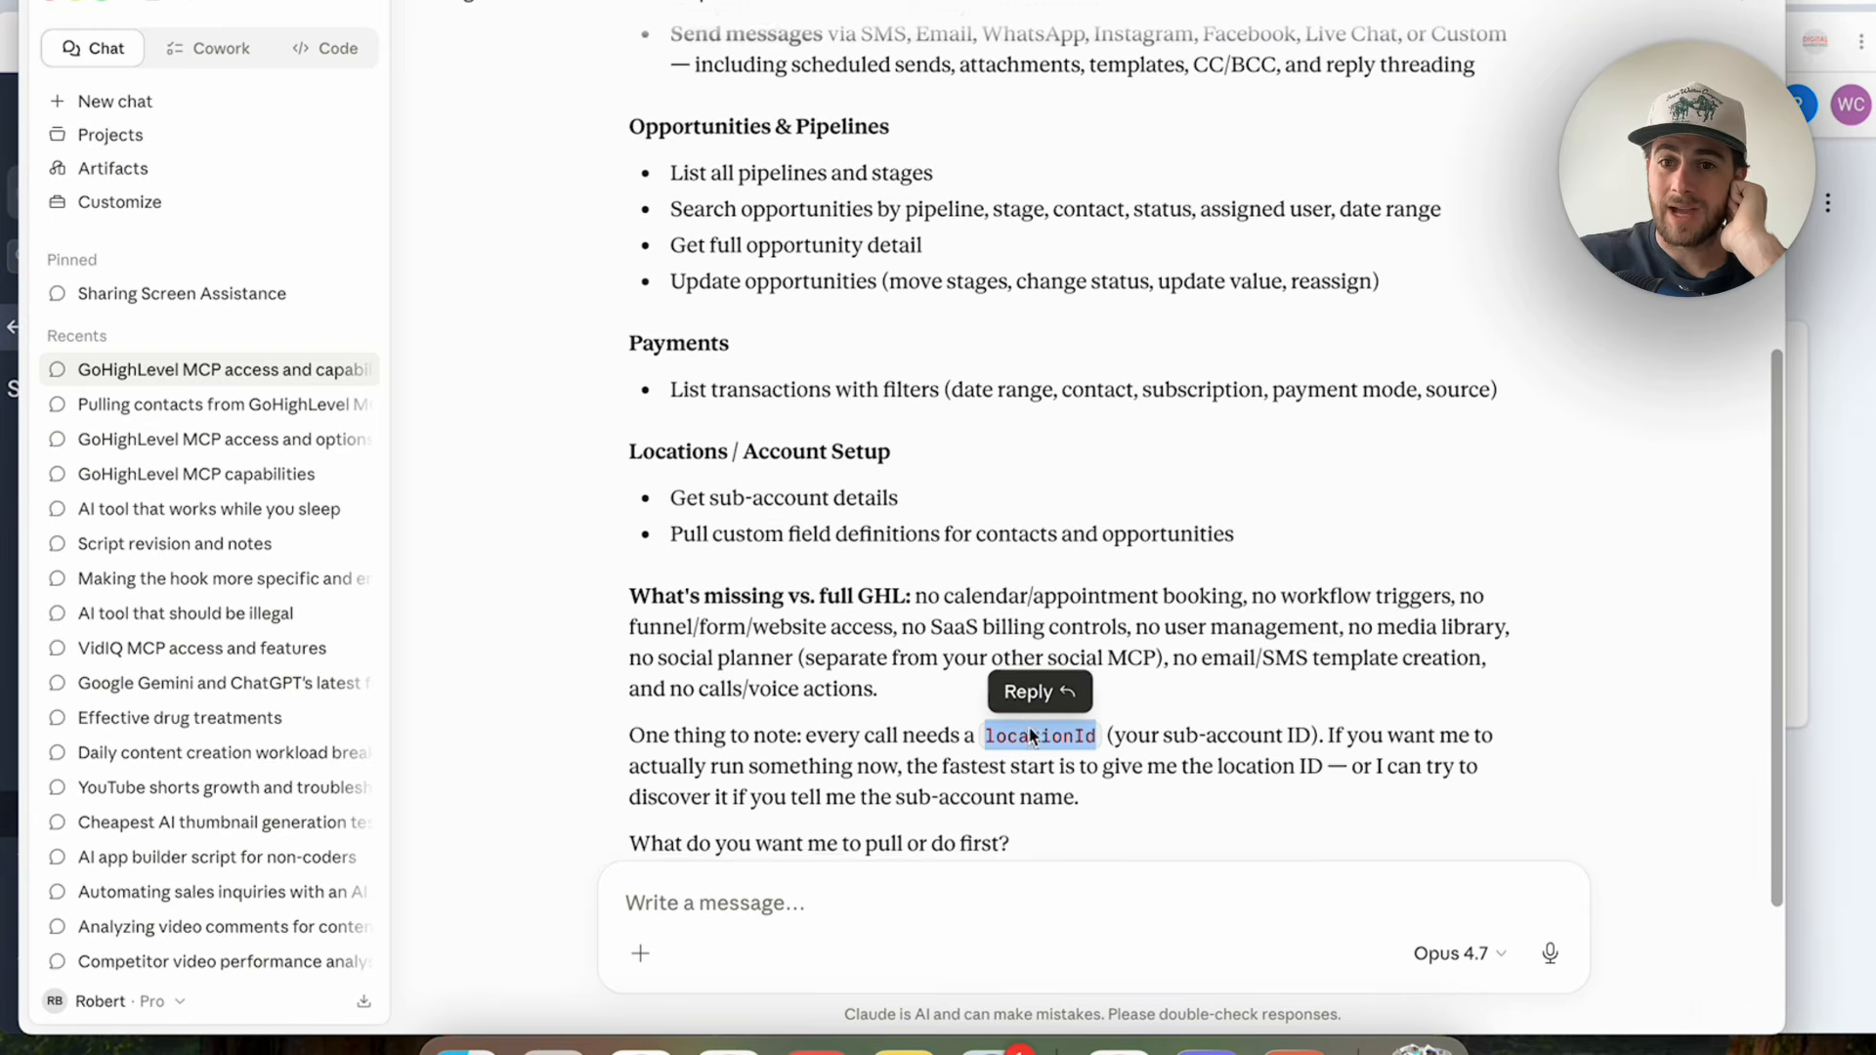
scroll(1031, 728, down, 1)
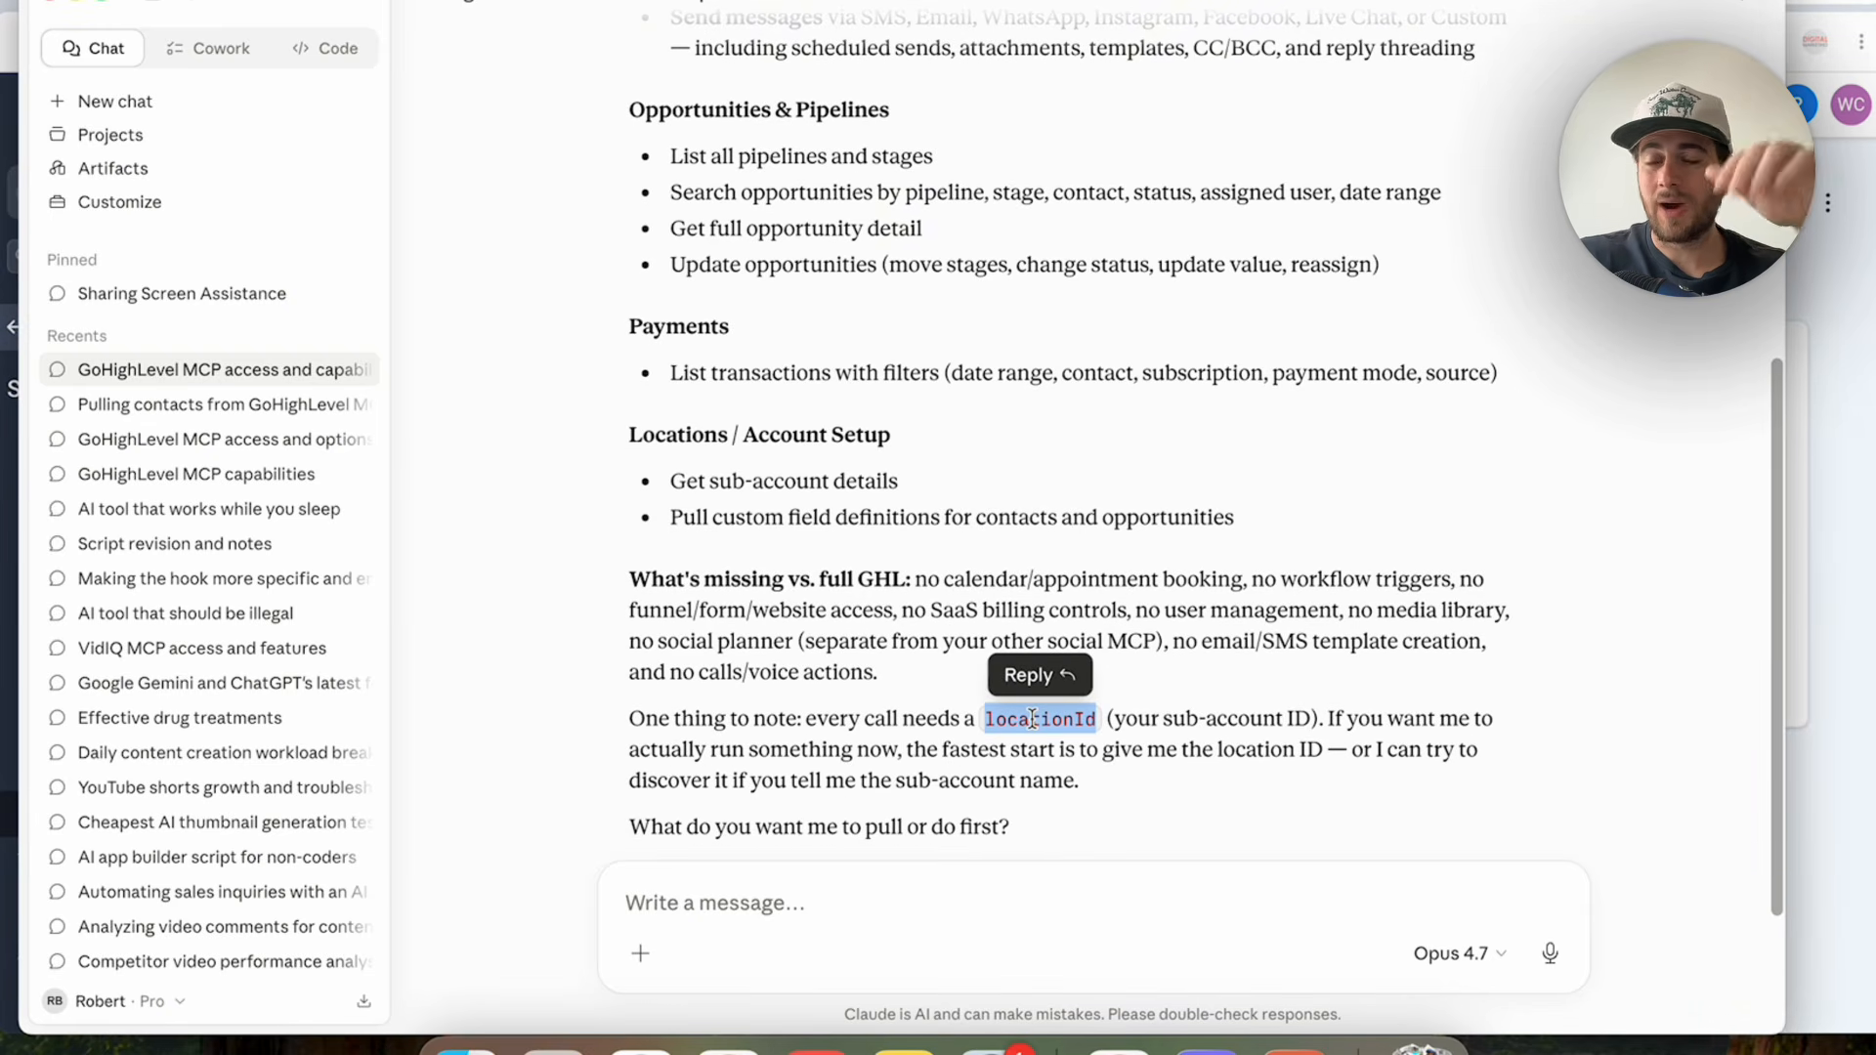
click(1803, 186)
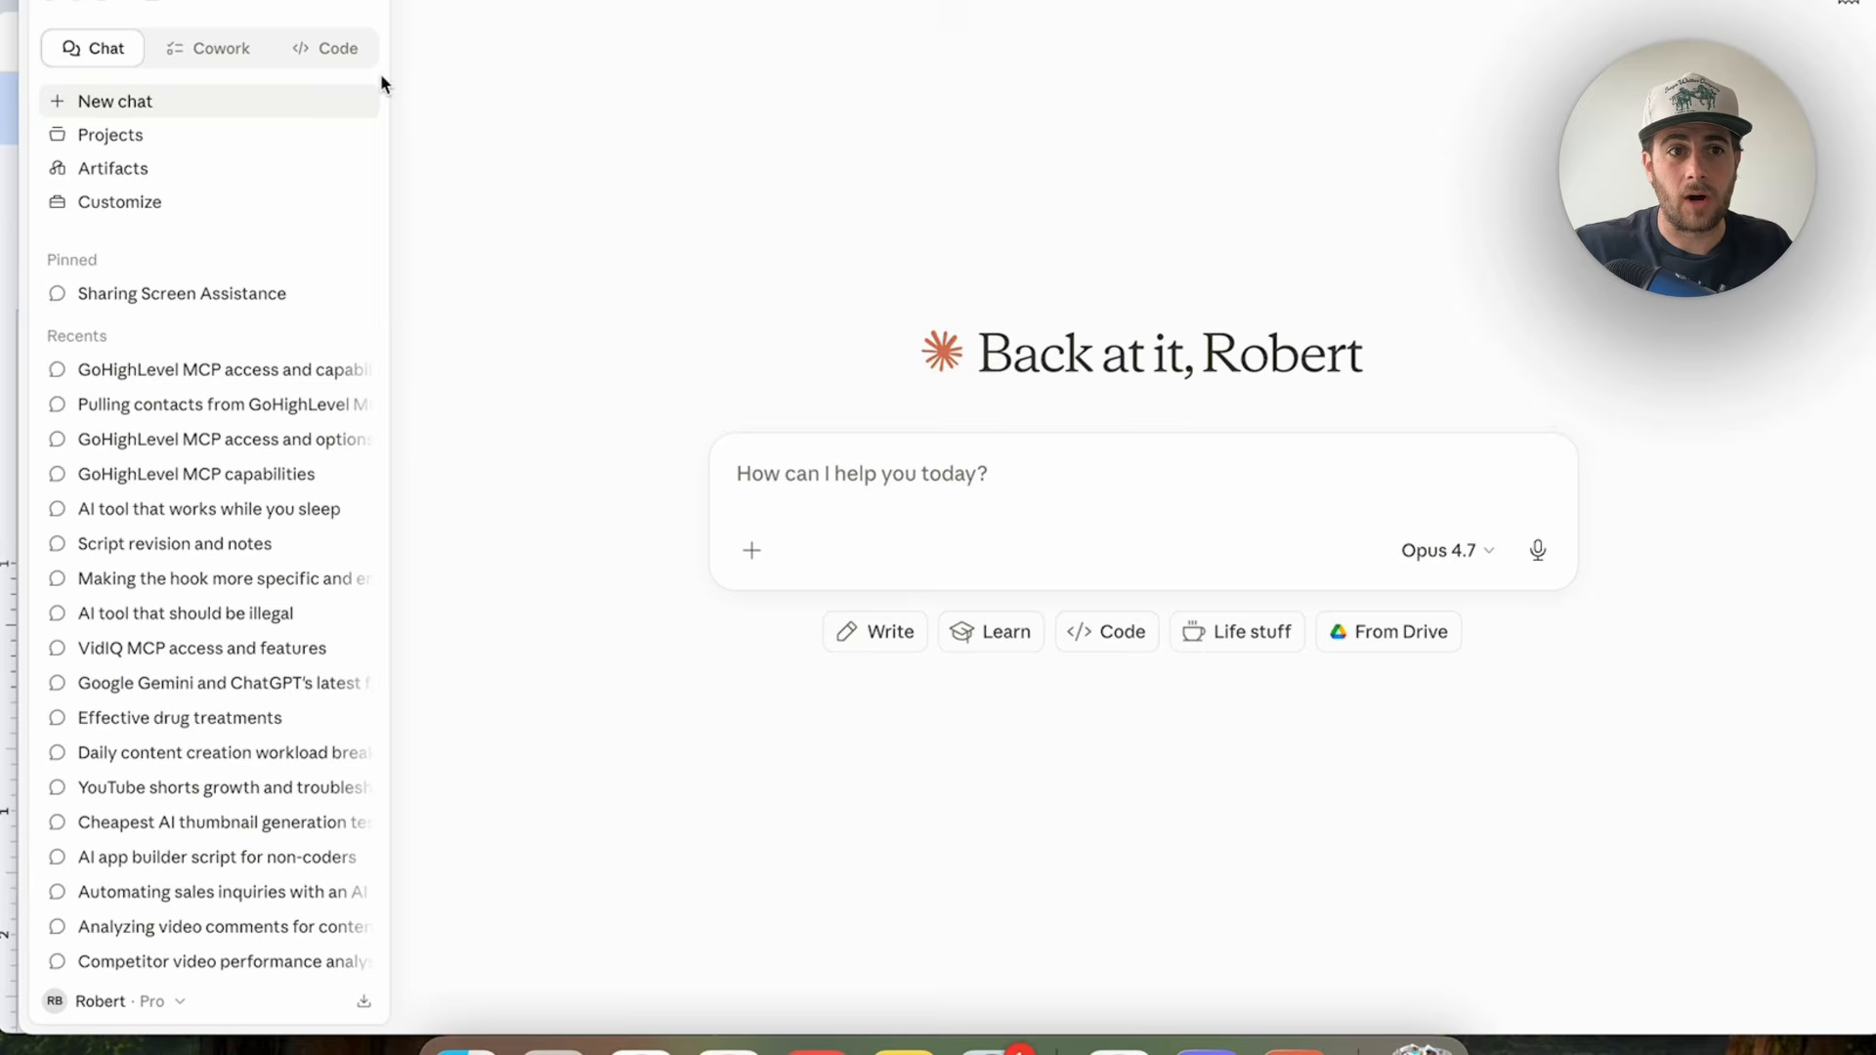
Start a manually set up scheduled task in Cowork.
click(213, 56)
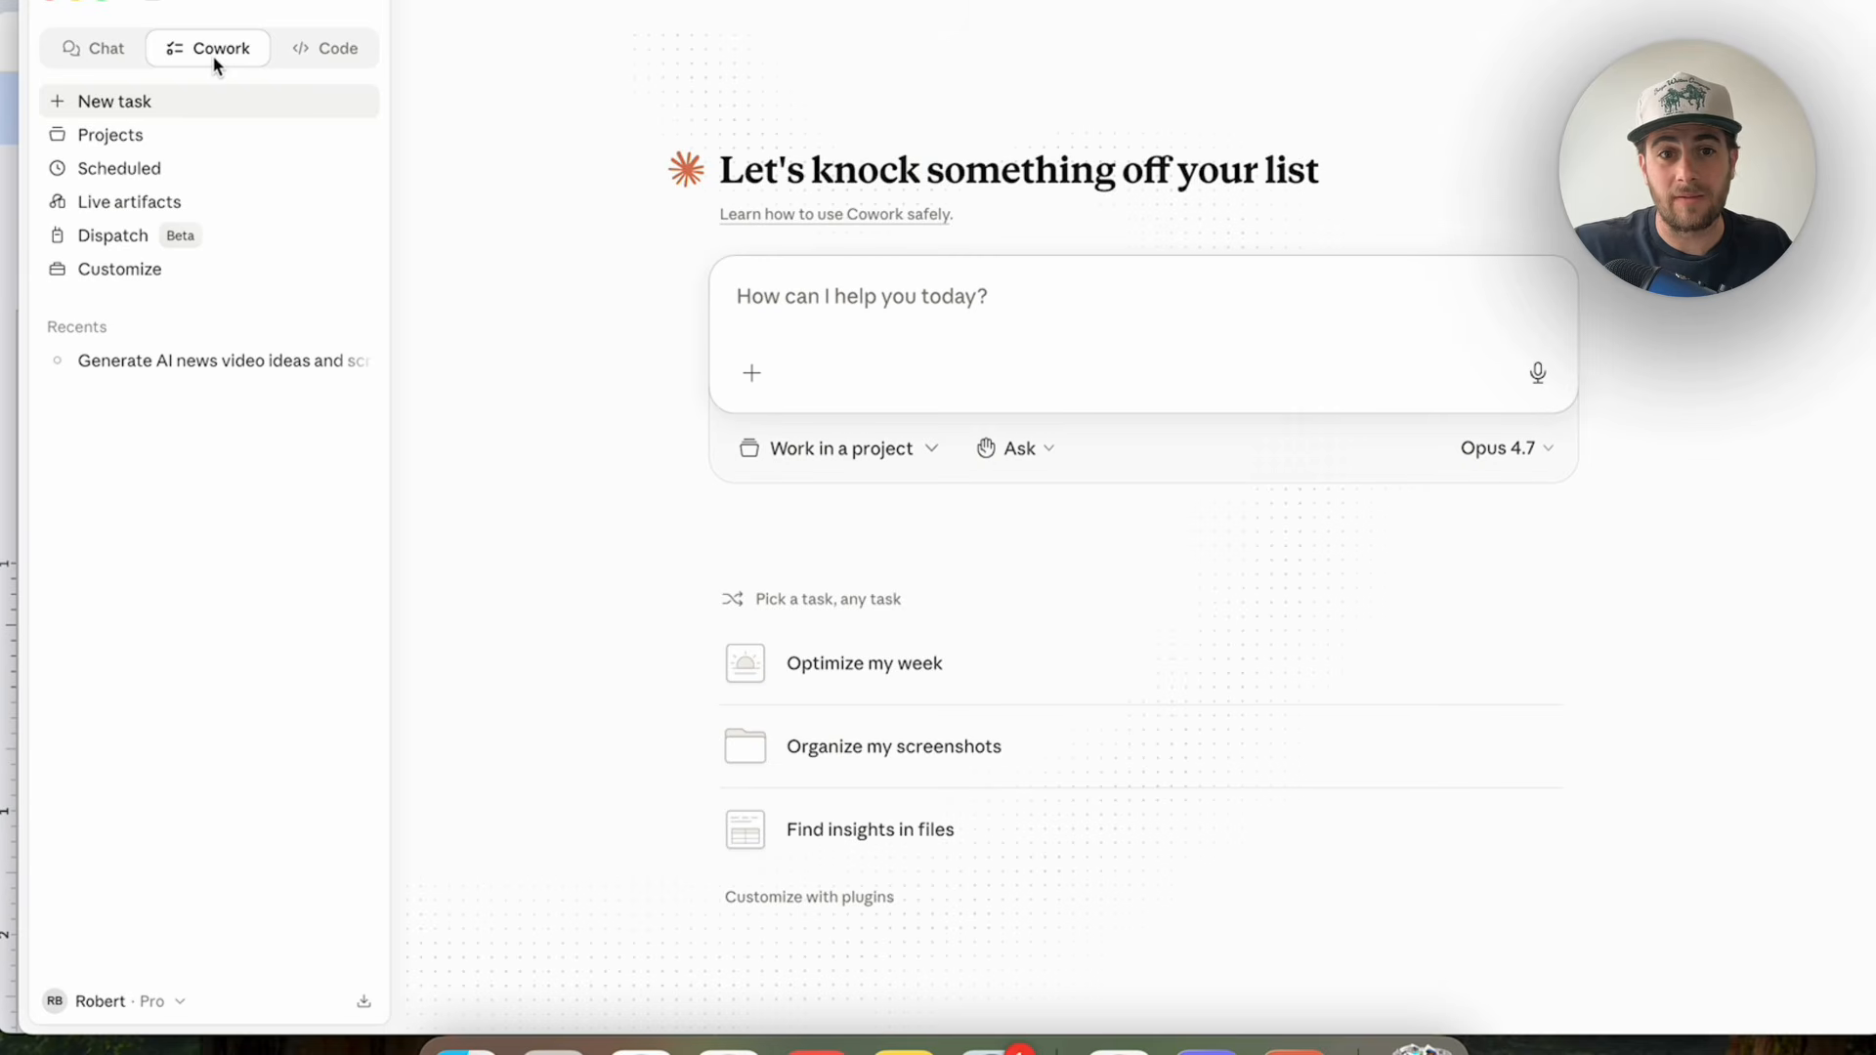
click(166, 169)
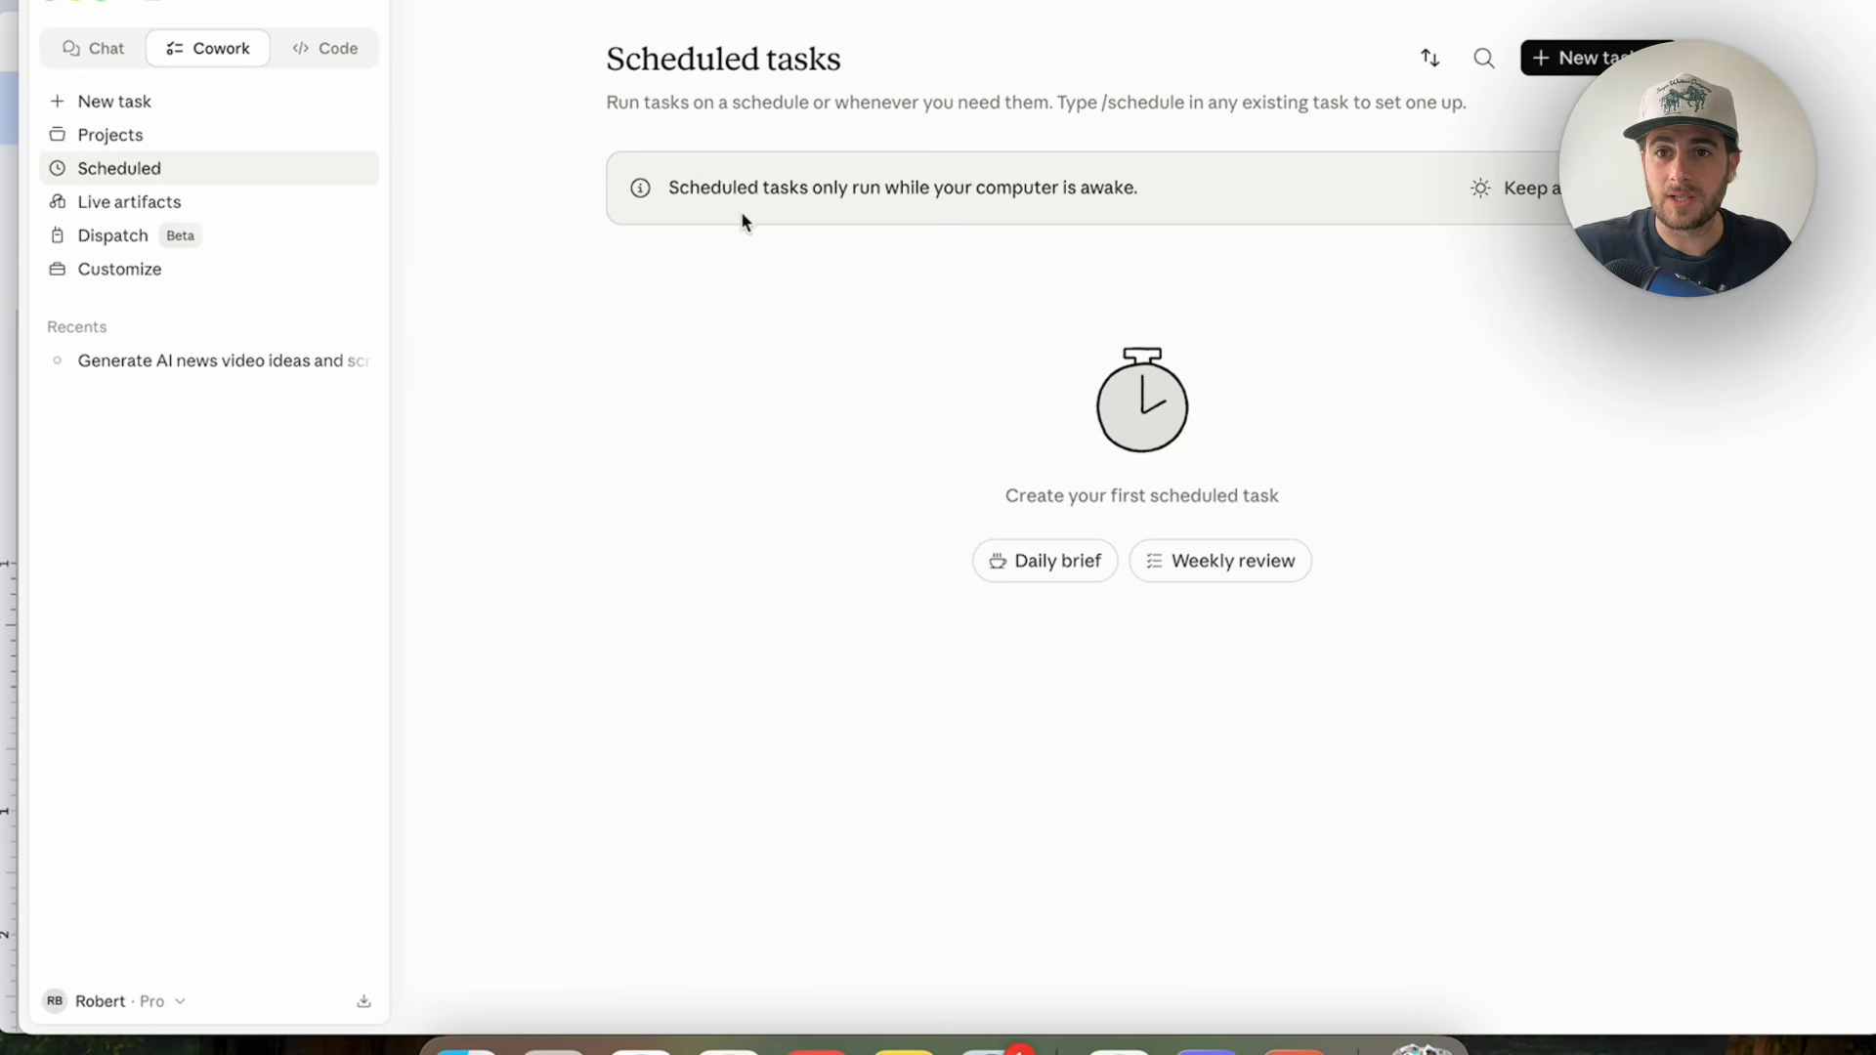
click(1593, 59)
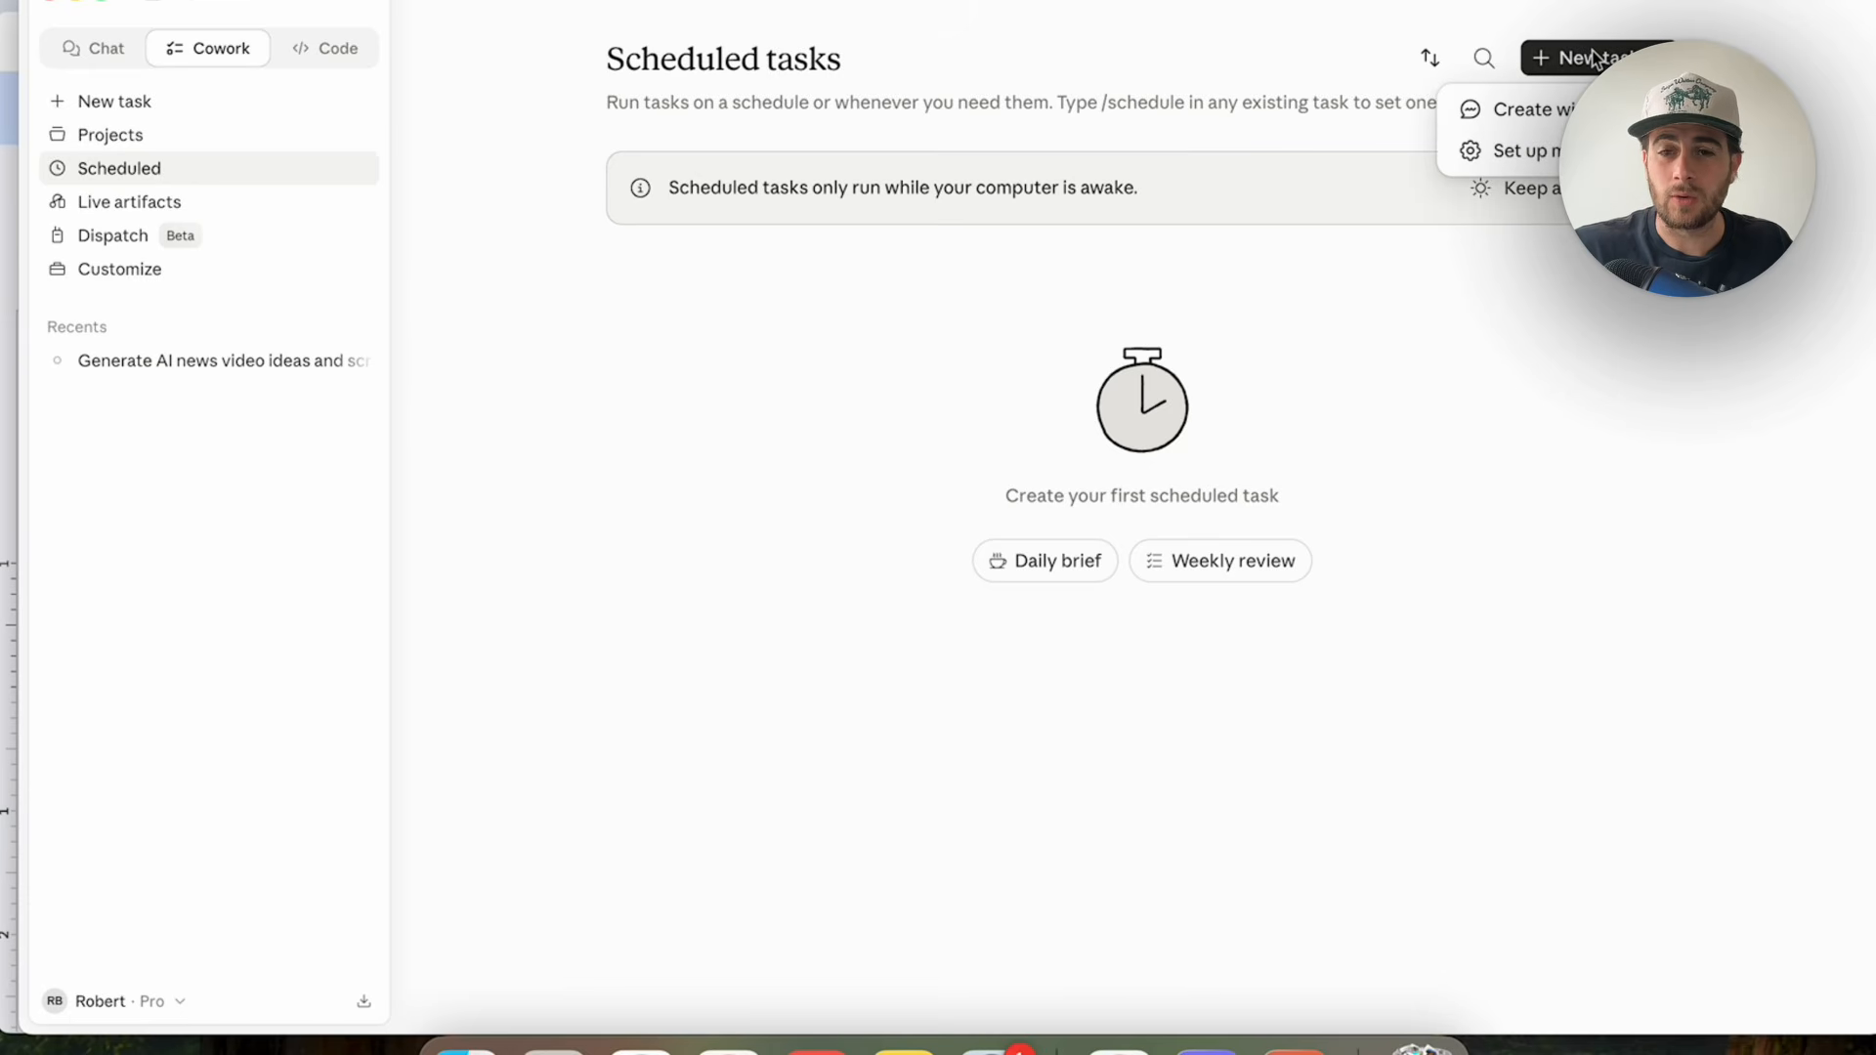
key(Escape)
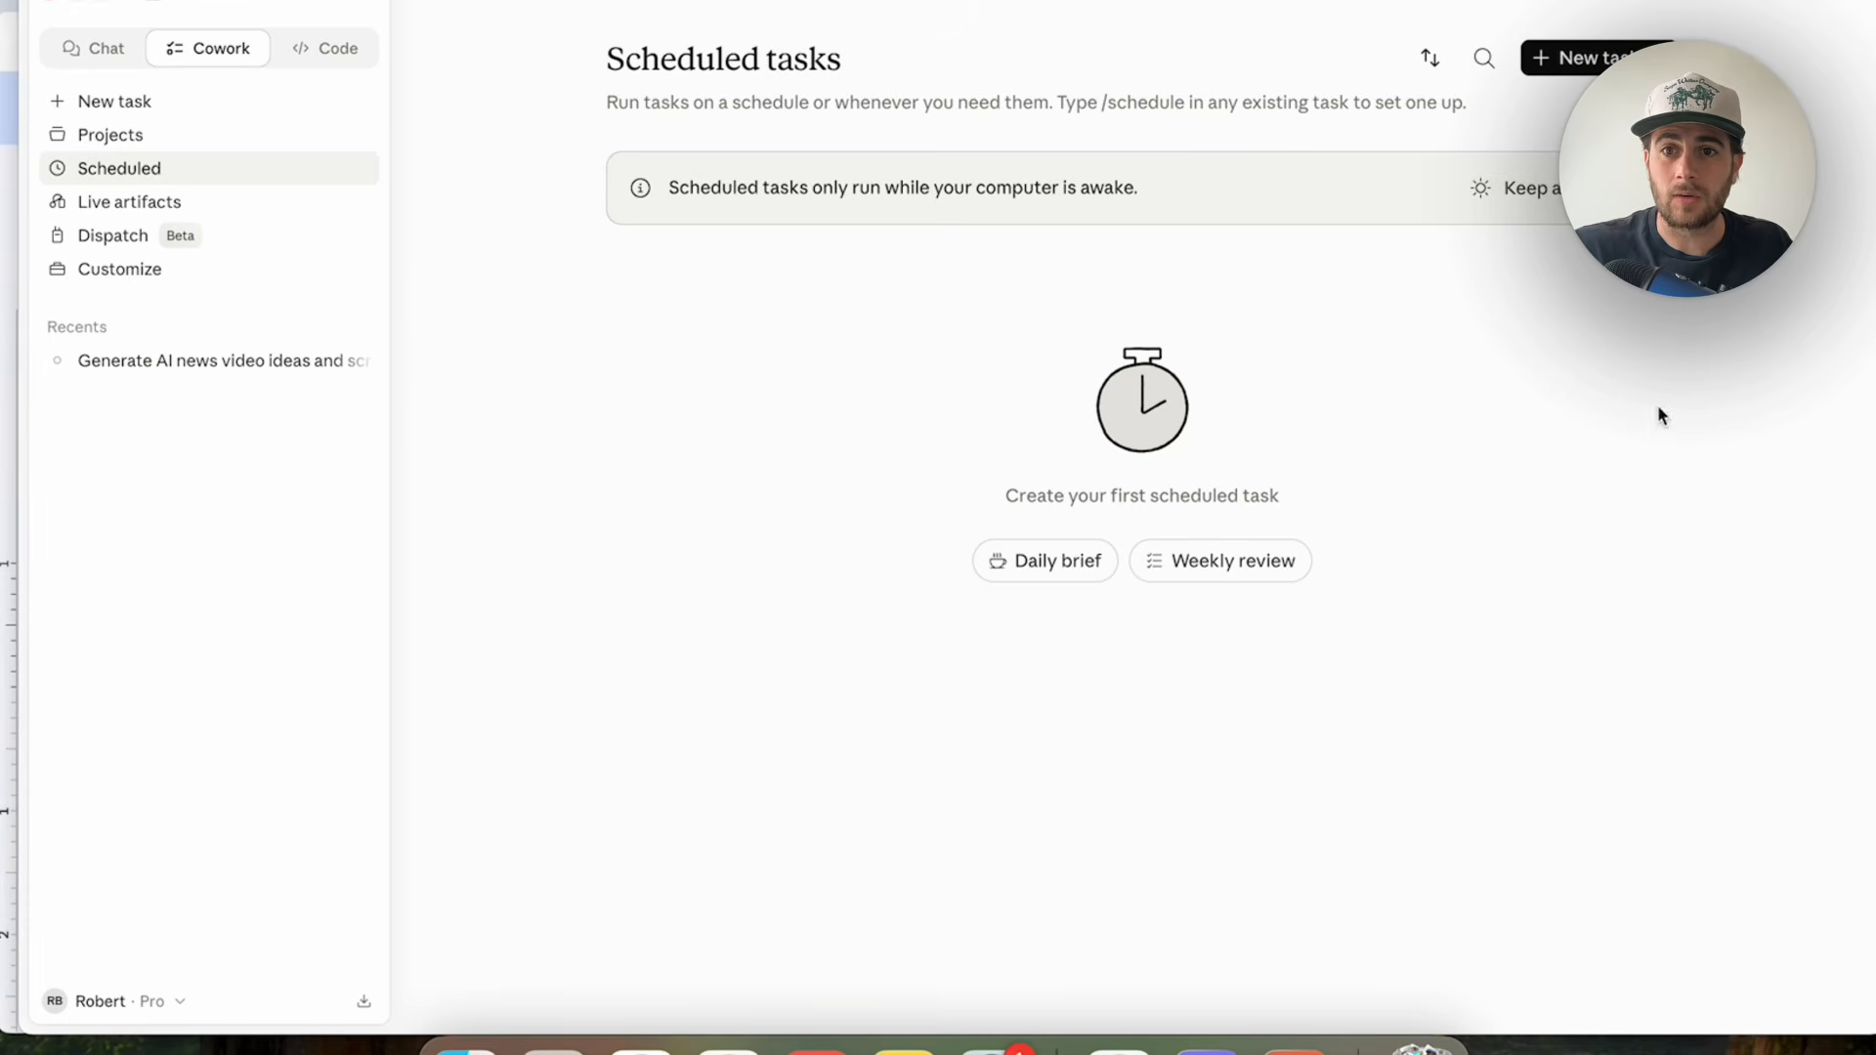
click(1607, 60)
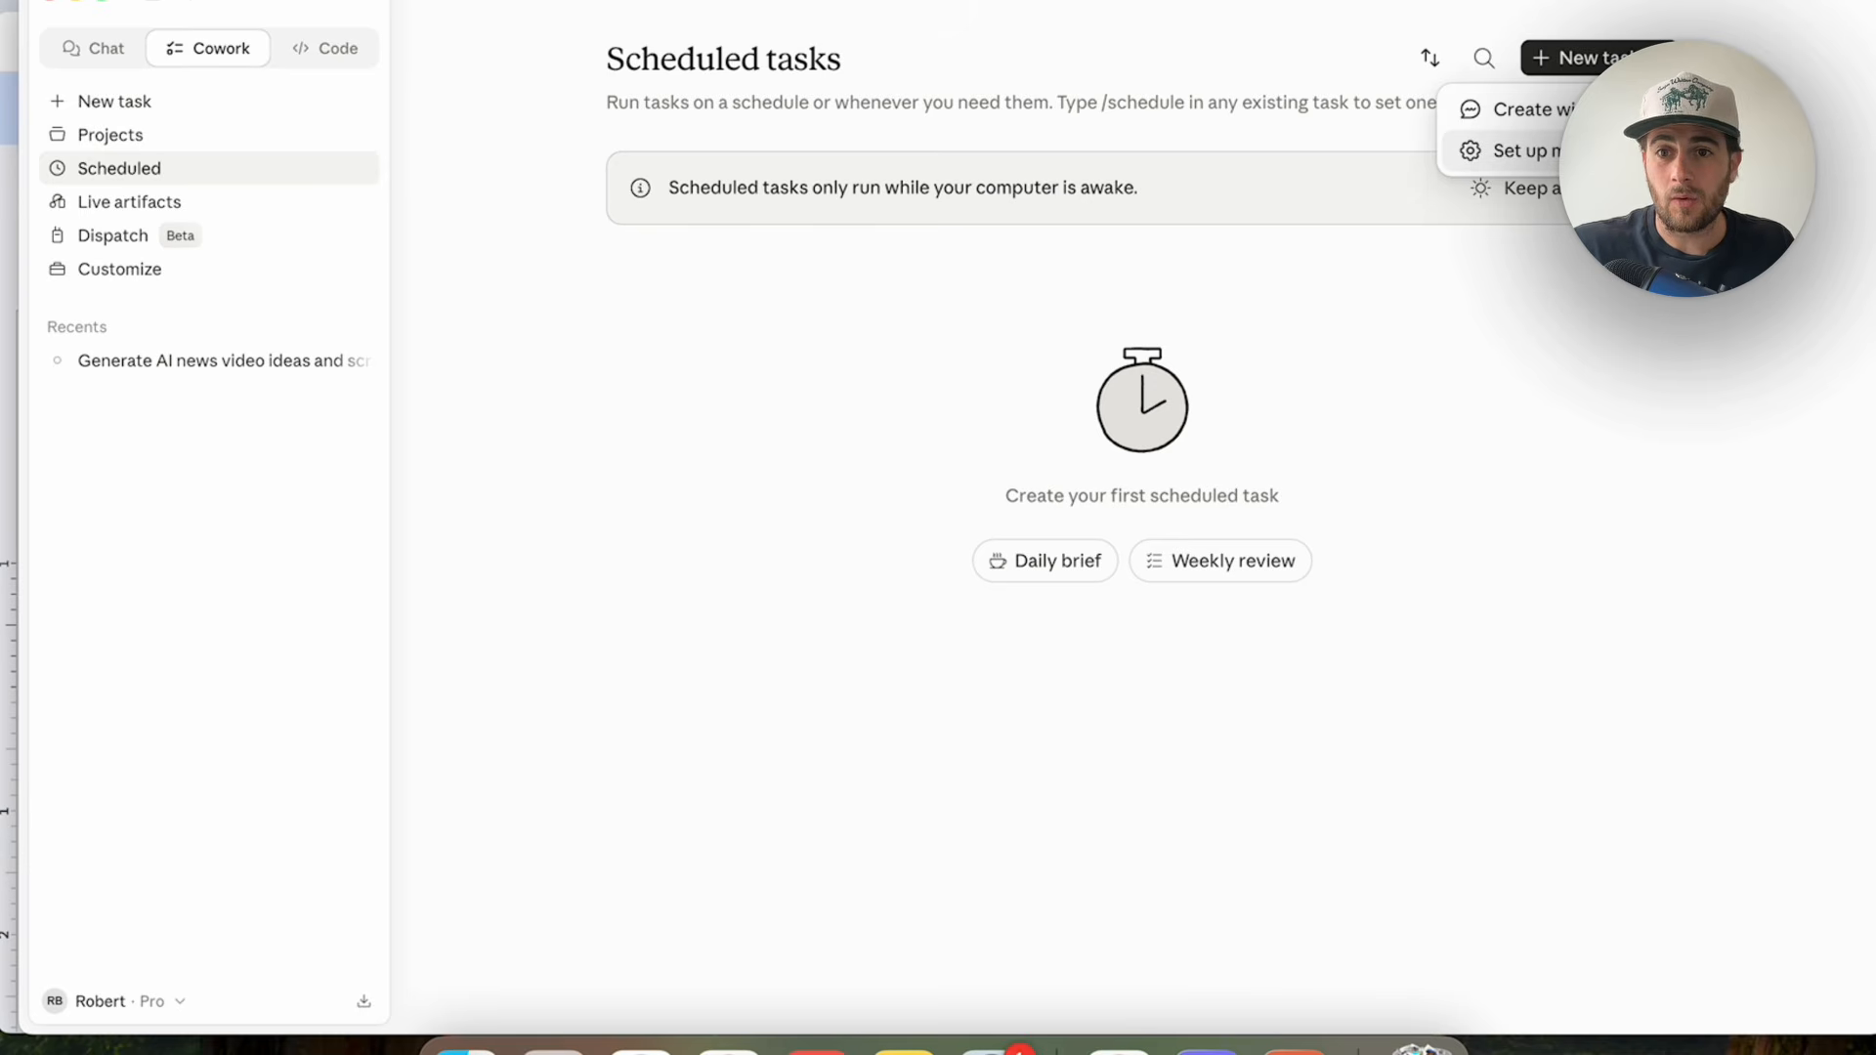
click(1514, 151)
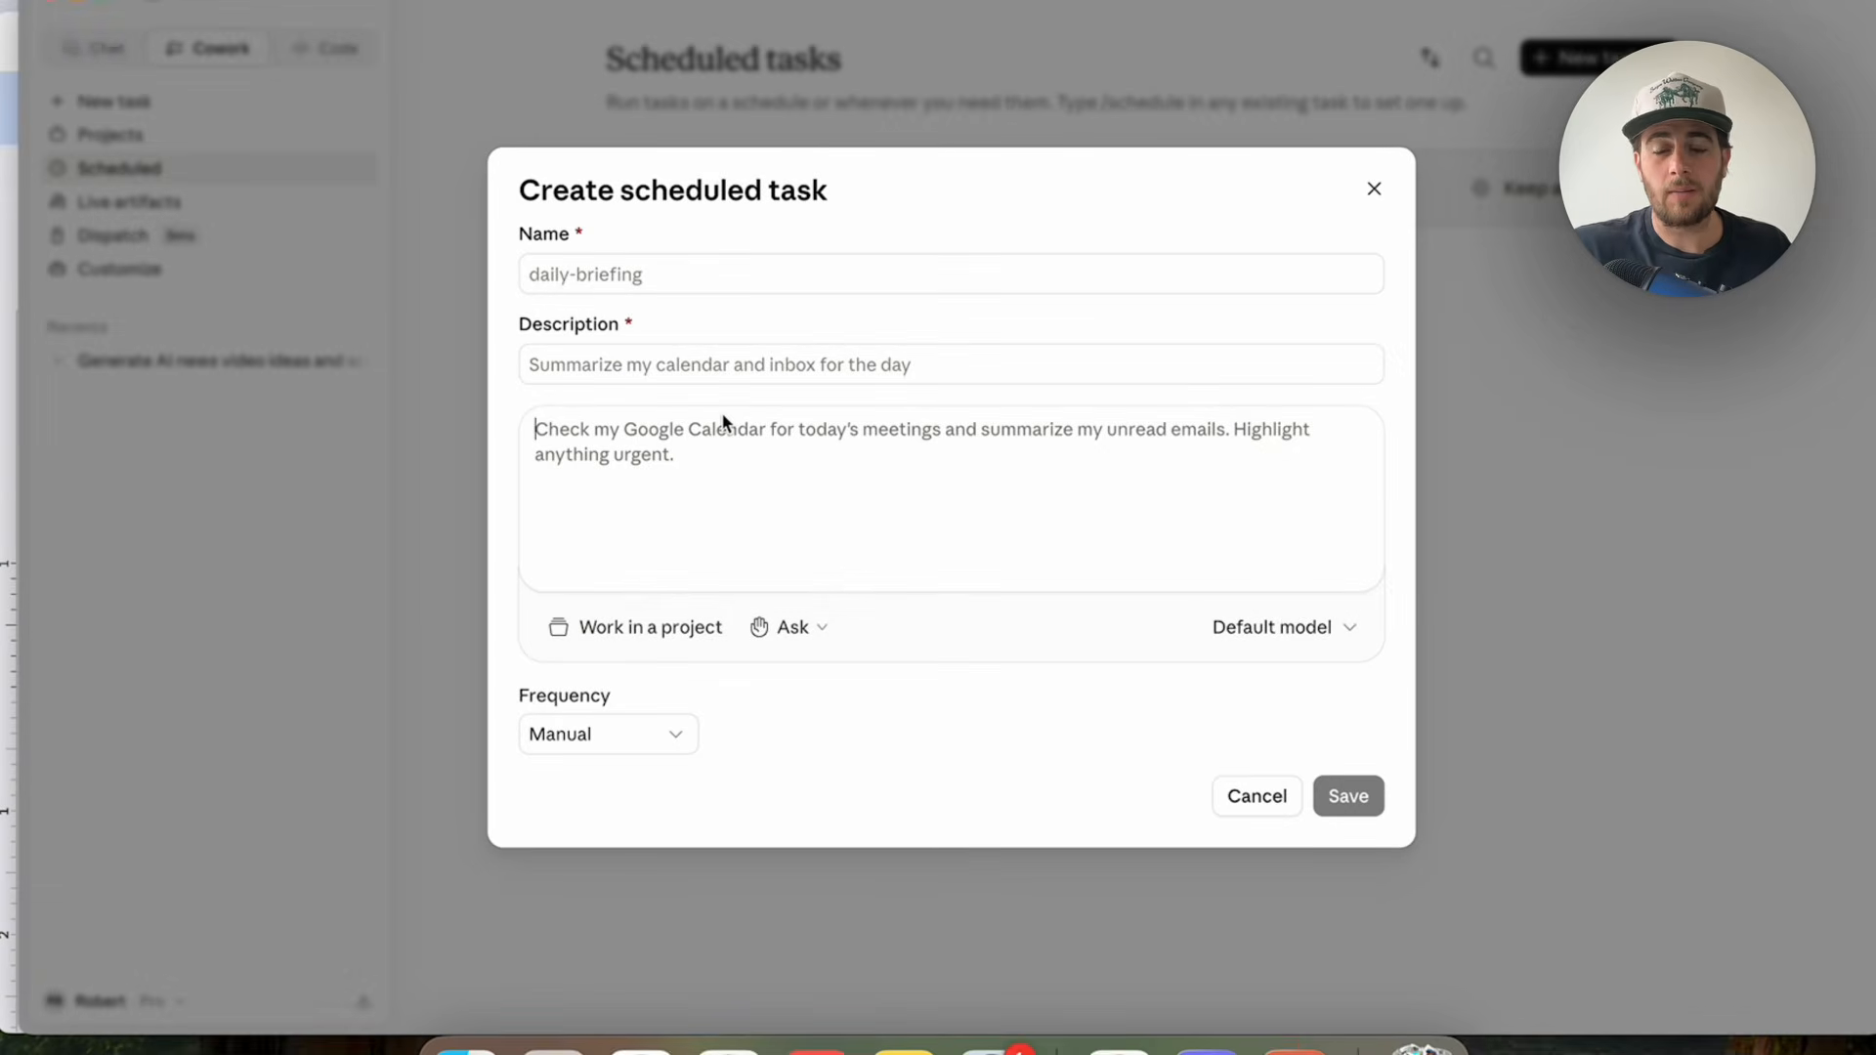
Name the scheduled task "Pull Opportunities" and describe it as "Pull GHL opportunities".
click(785, 259)
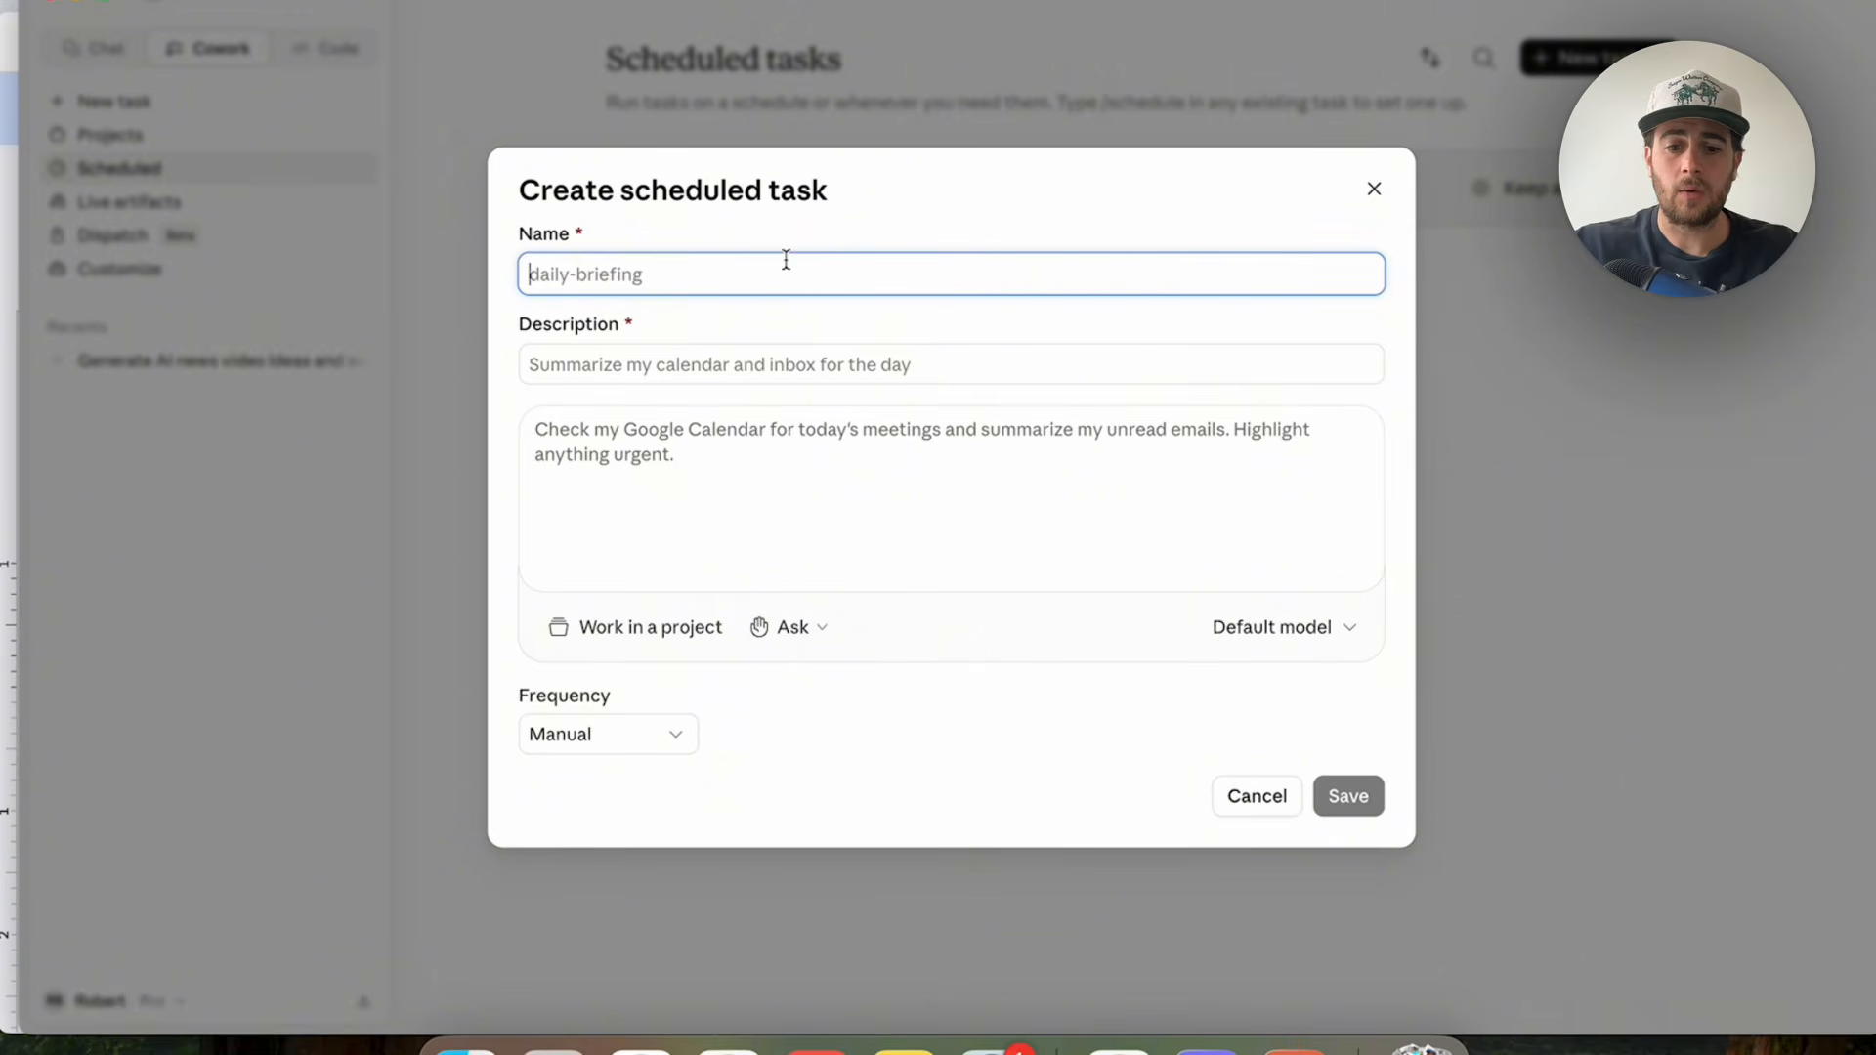
text(Pull O)
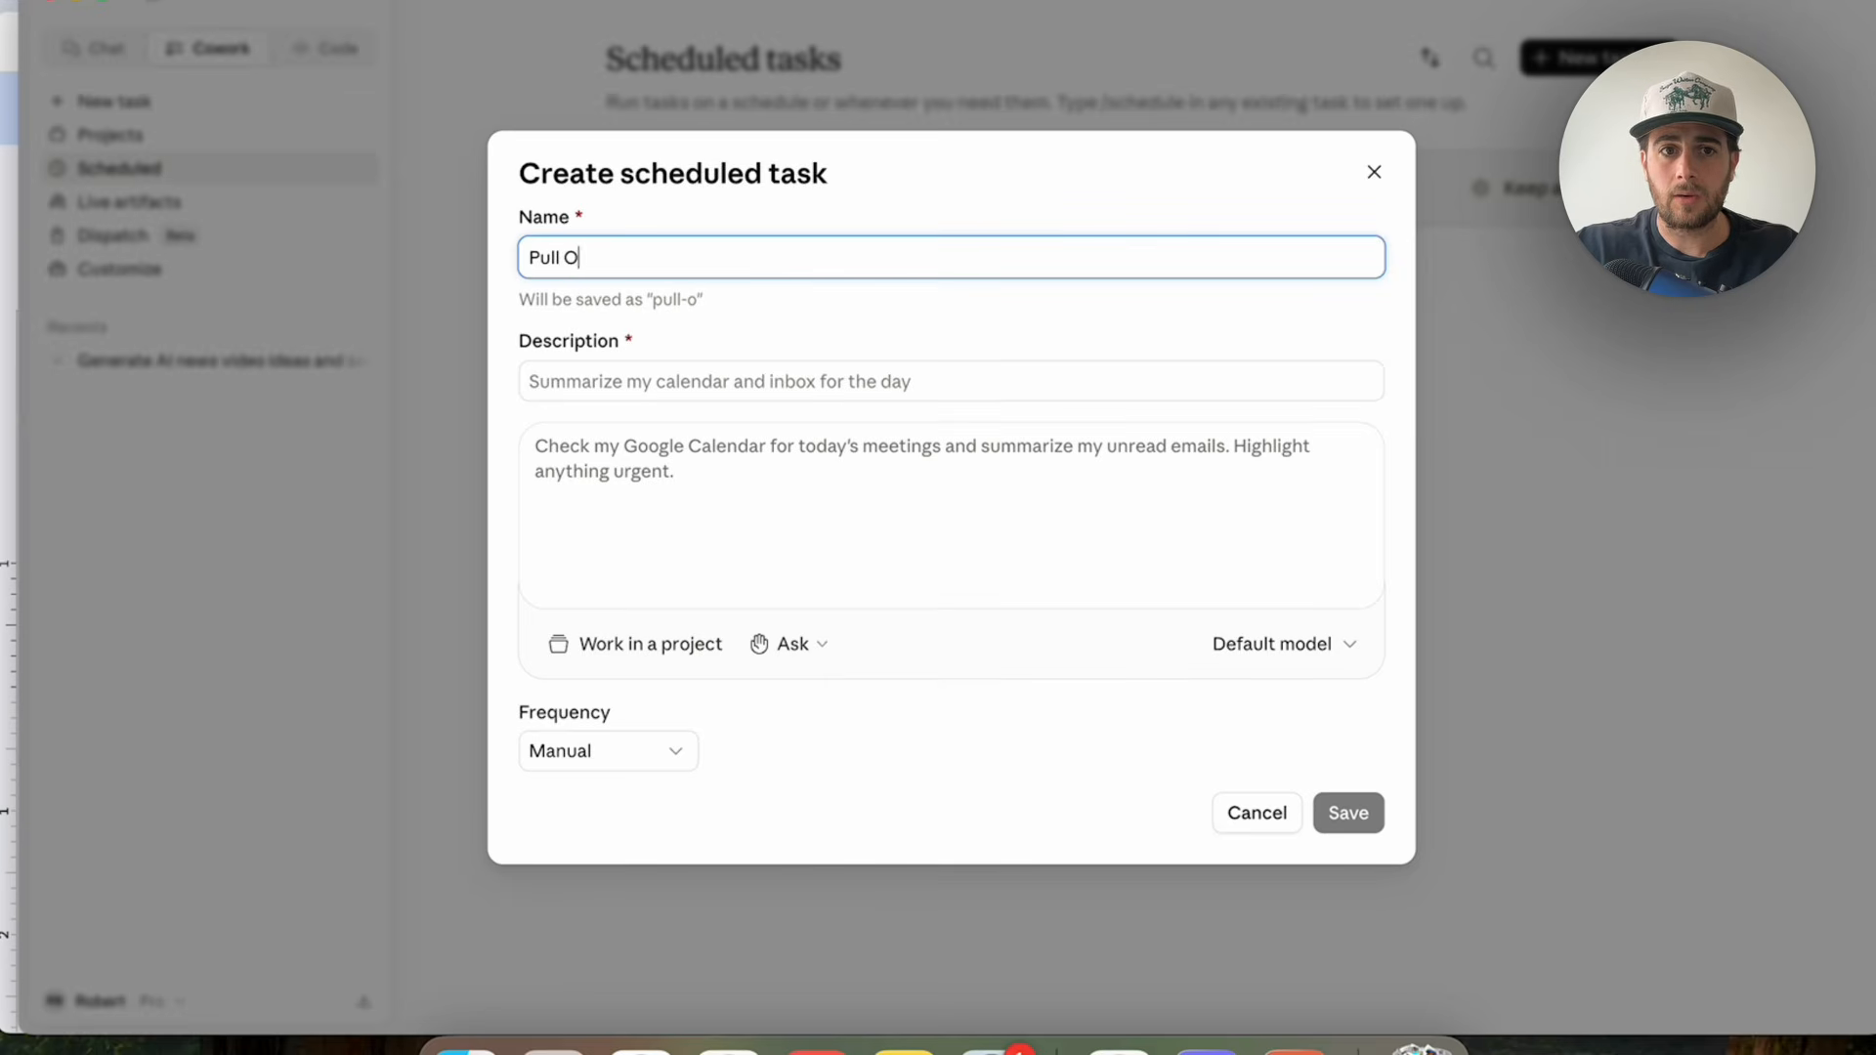
text(pportunities)
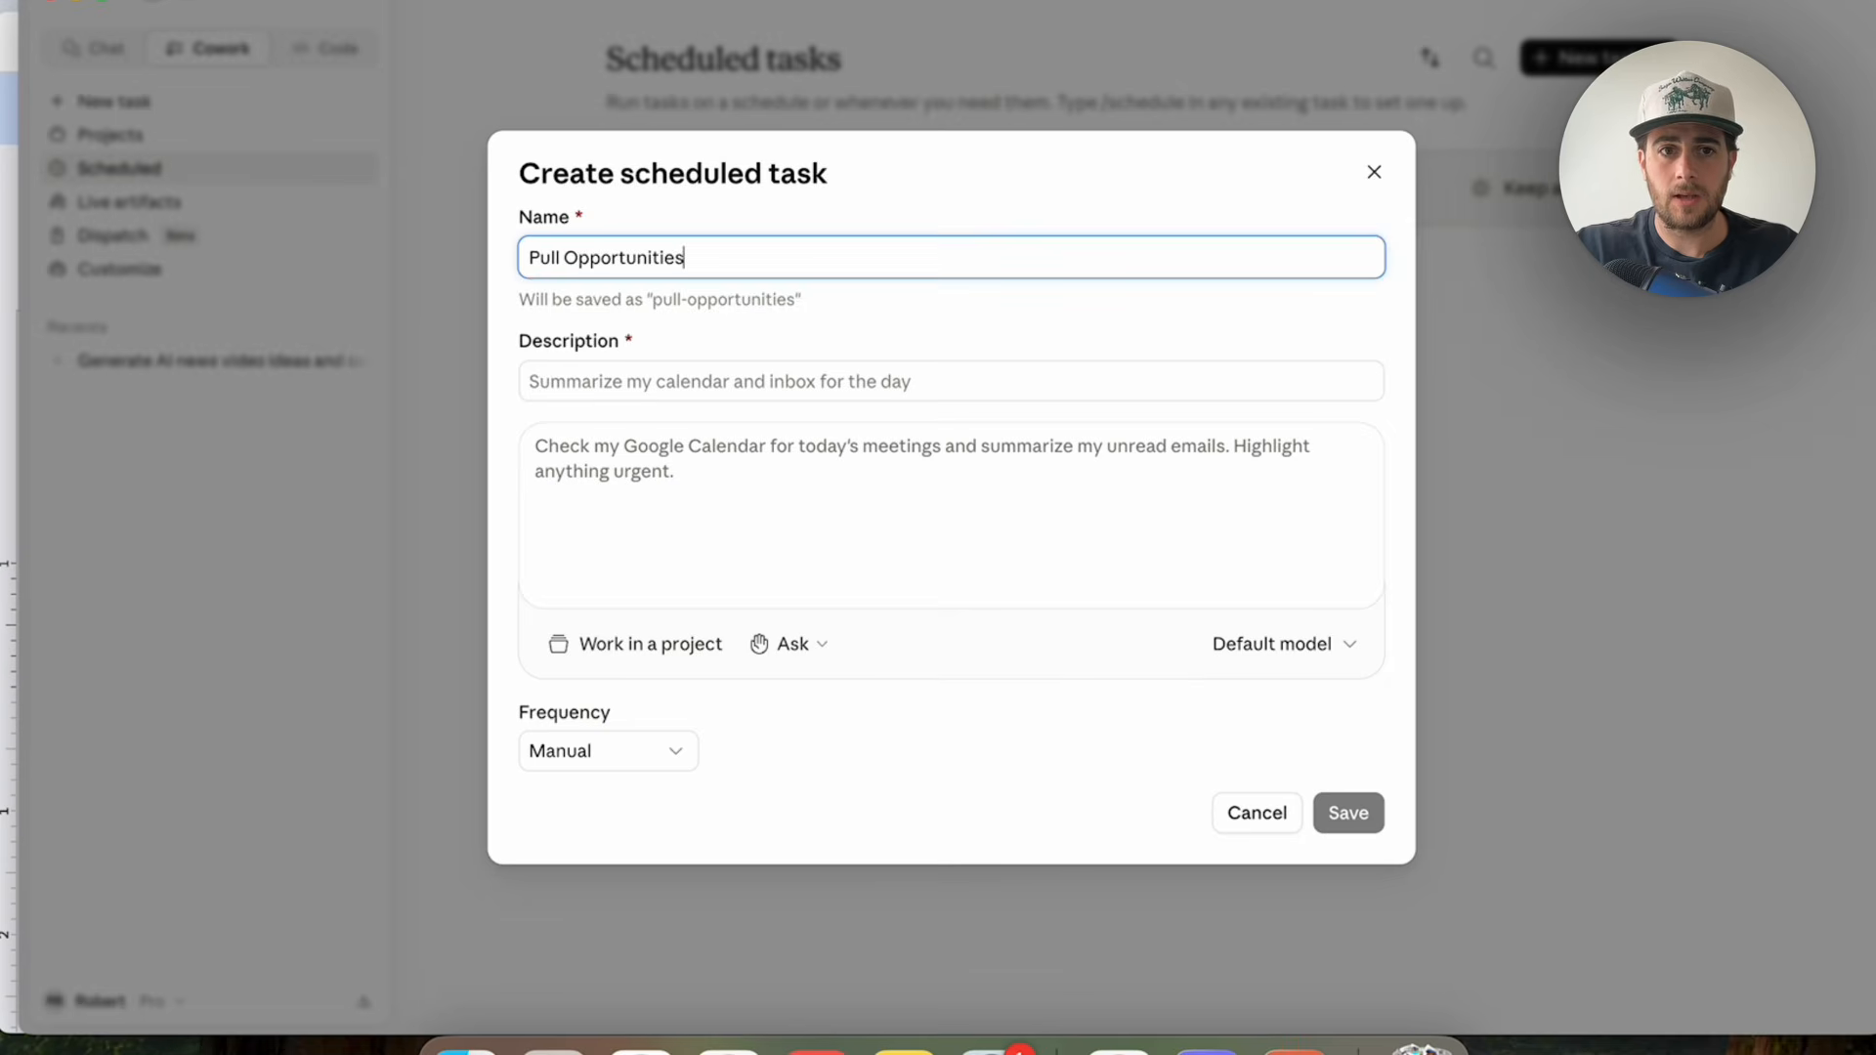
key(Tab)
text(Pull G)
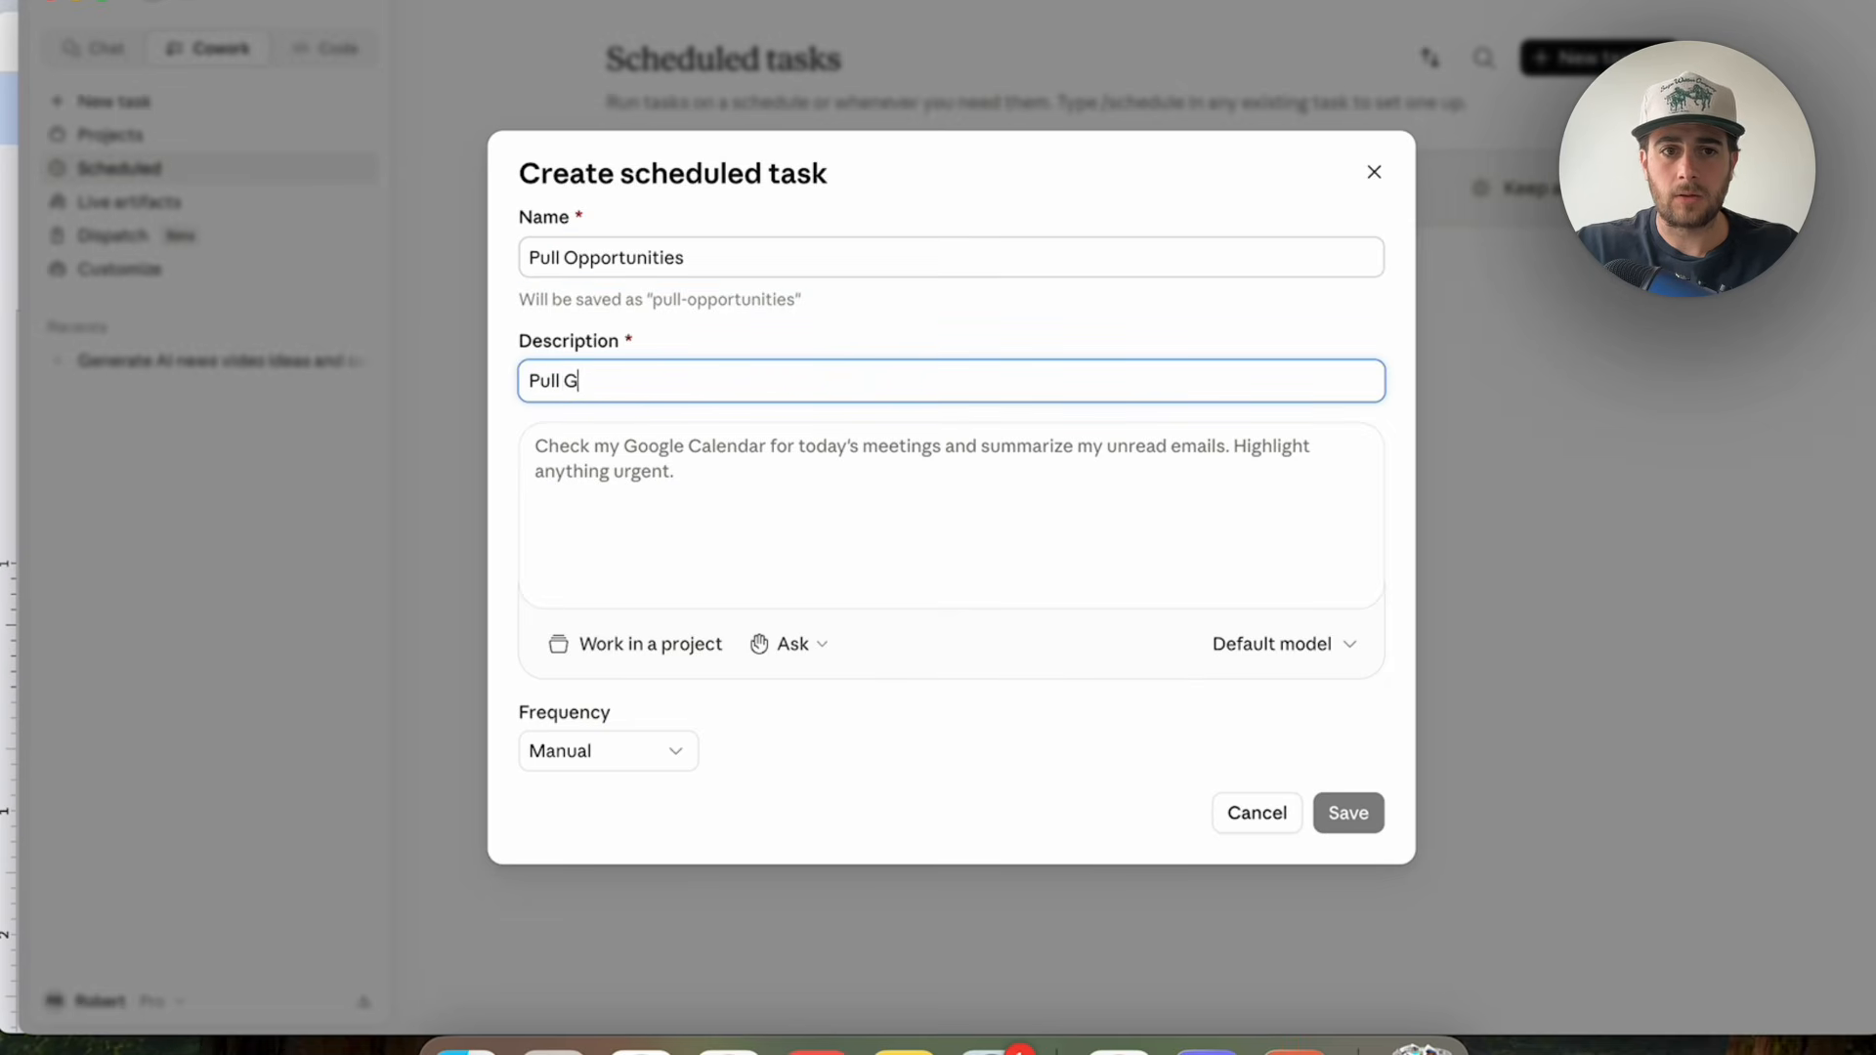
text(HL opportunities)
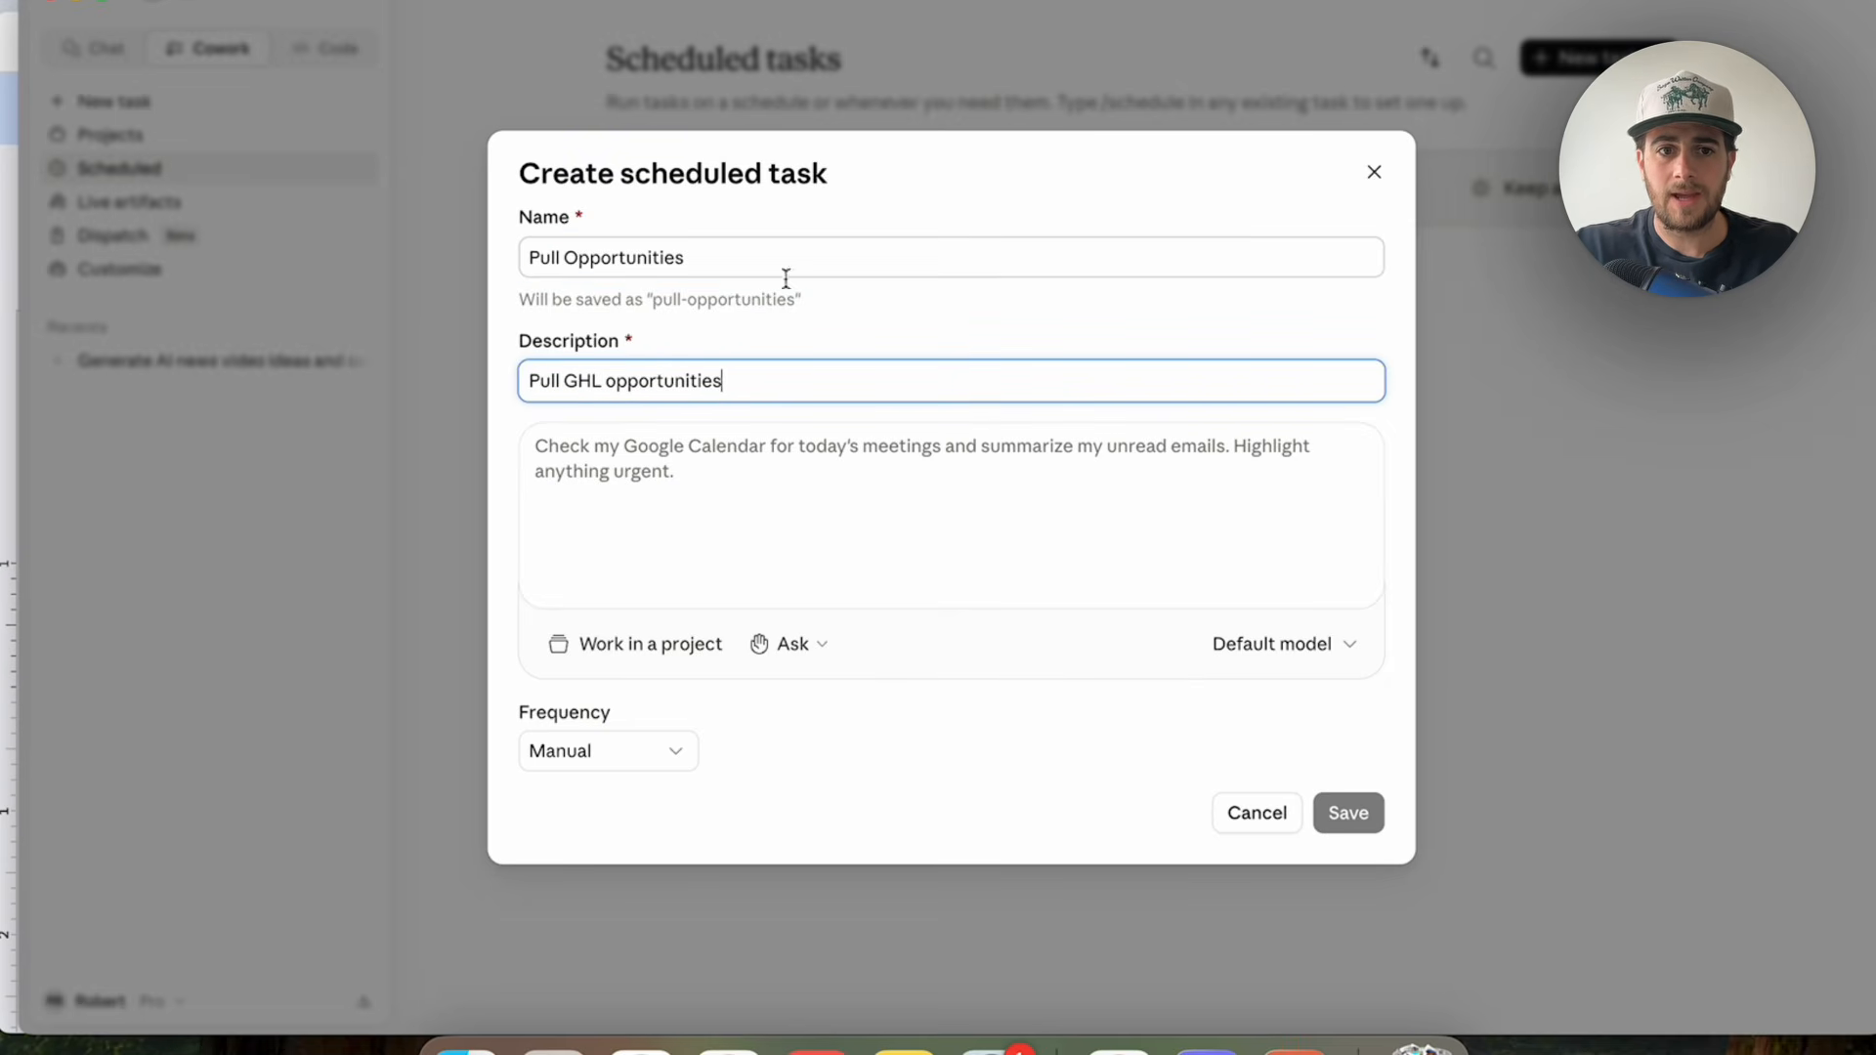
Enter a prompt pulling main-pipeline opportunities unmoved in 7+ days, grouped by stage with contact name, deal value, last activity date, and flagging stalled ones over $5K.
key(Tab)
text(Pull every opportunity in my main pipeline that hasn’t moved in 7+ days. Group them by stage, show contact name, deal value, and last activity date. Flag anything over $5K that’s stalled)
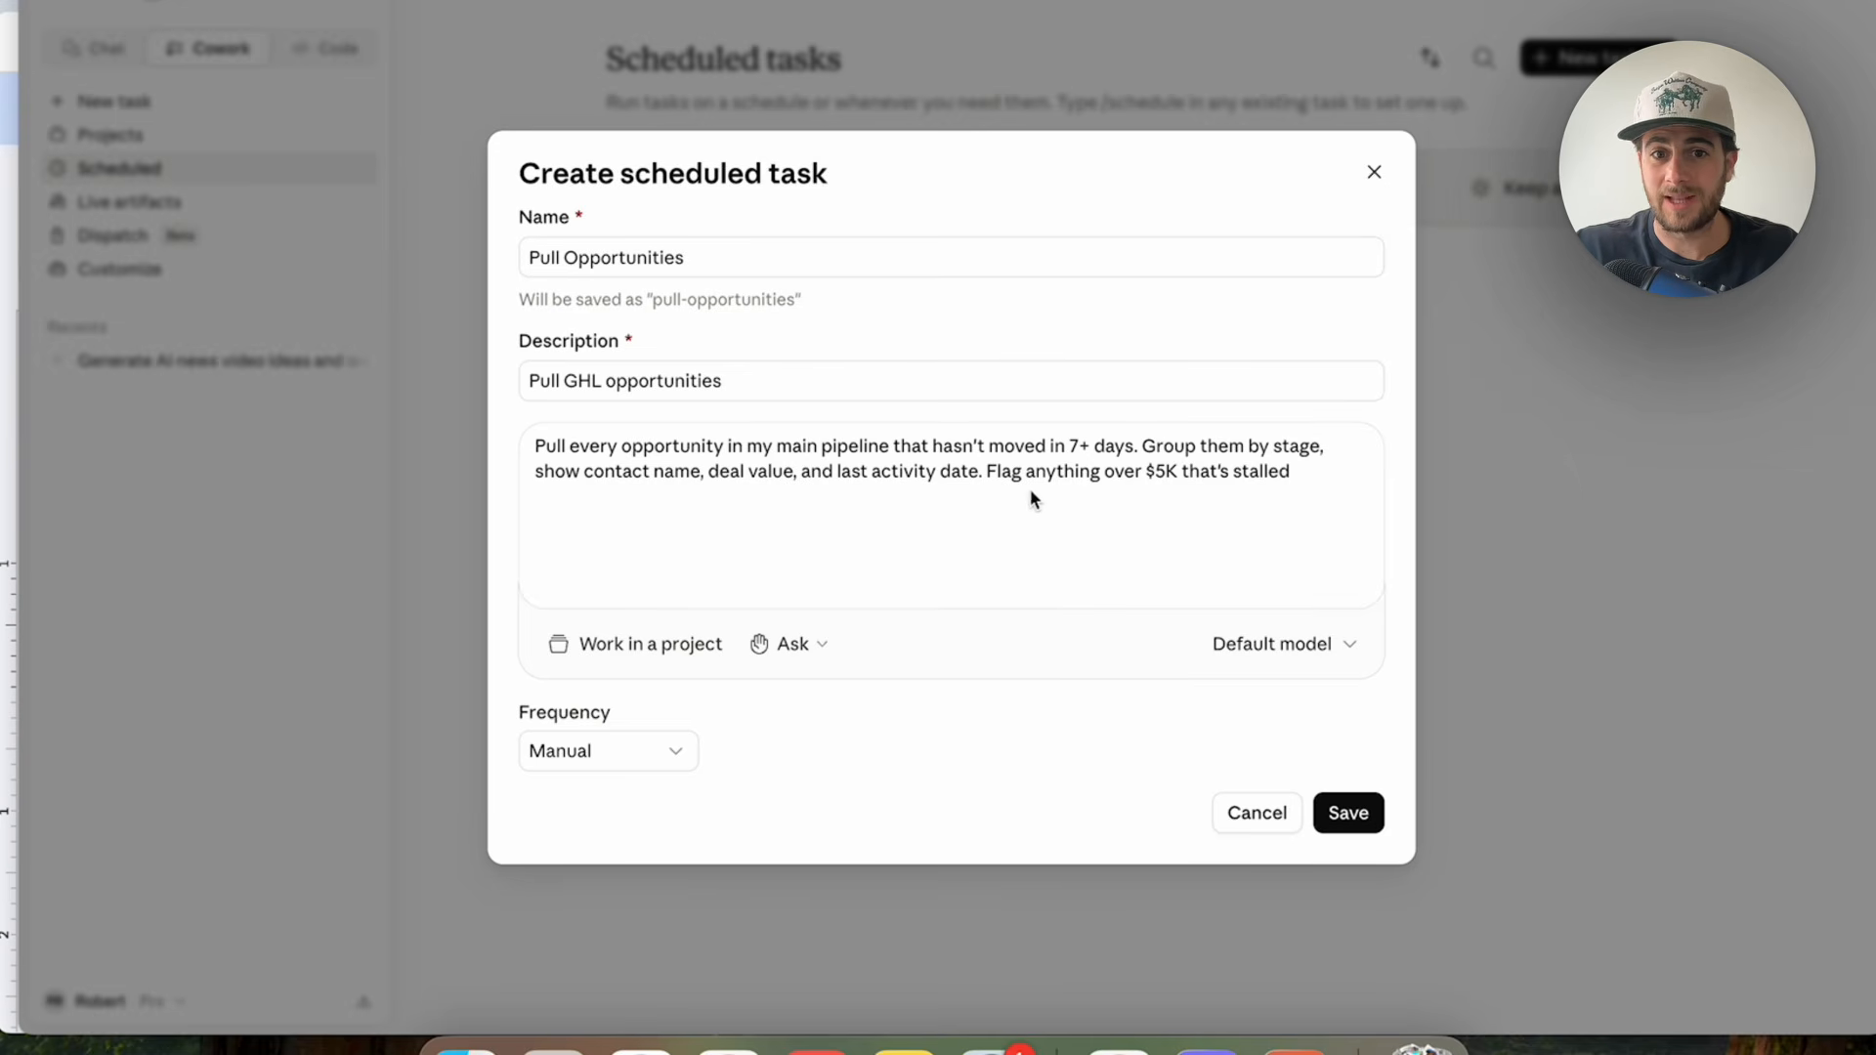
Add "Using the gohighlevel MCP" as a separate paragraph at the end of the task prompt.
click(1297, 471)
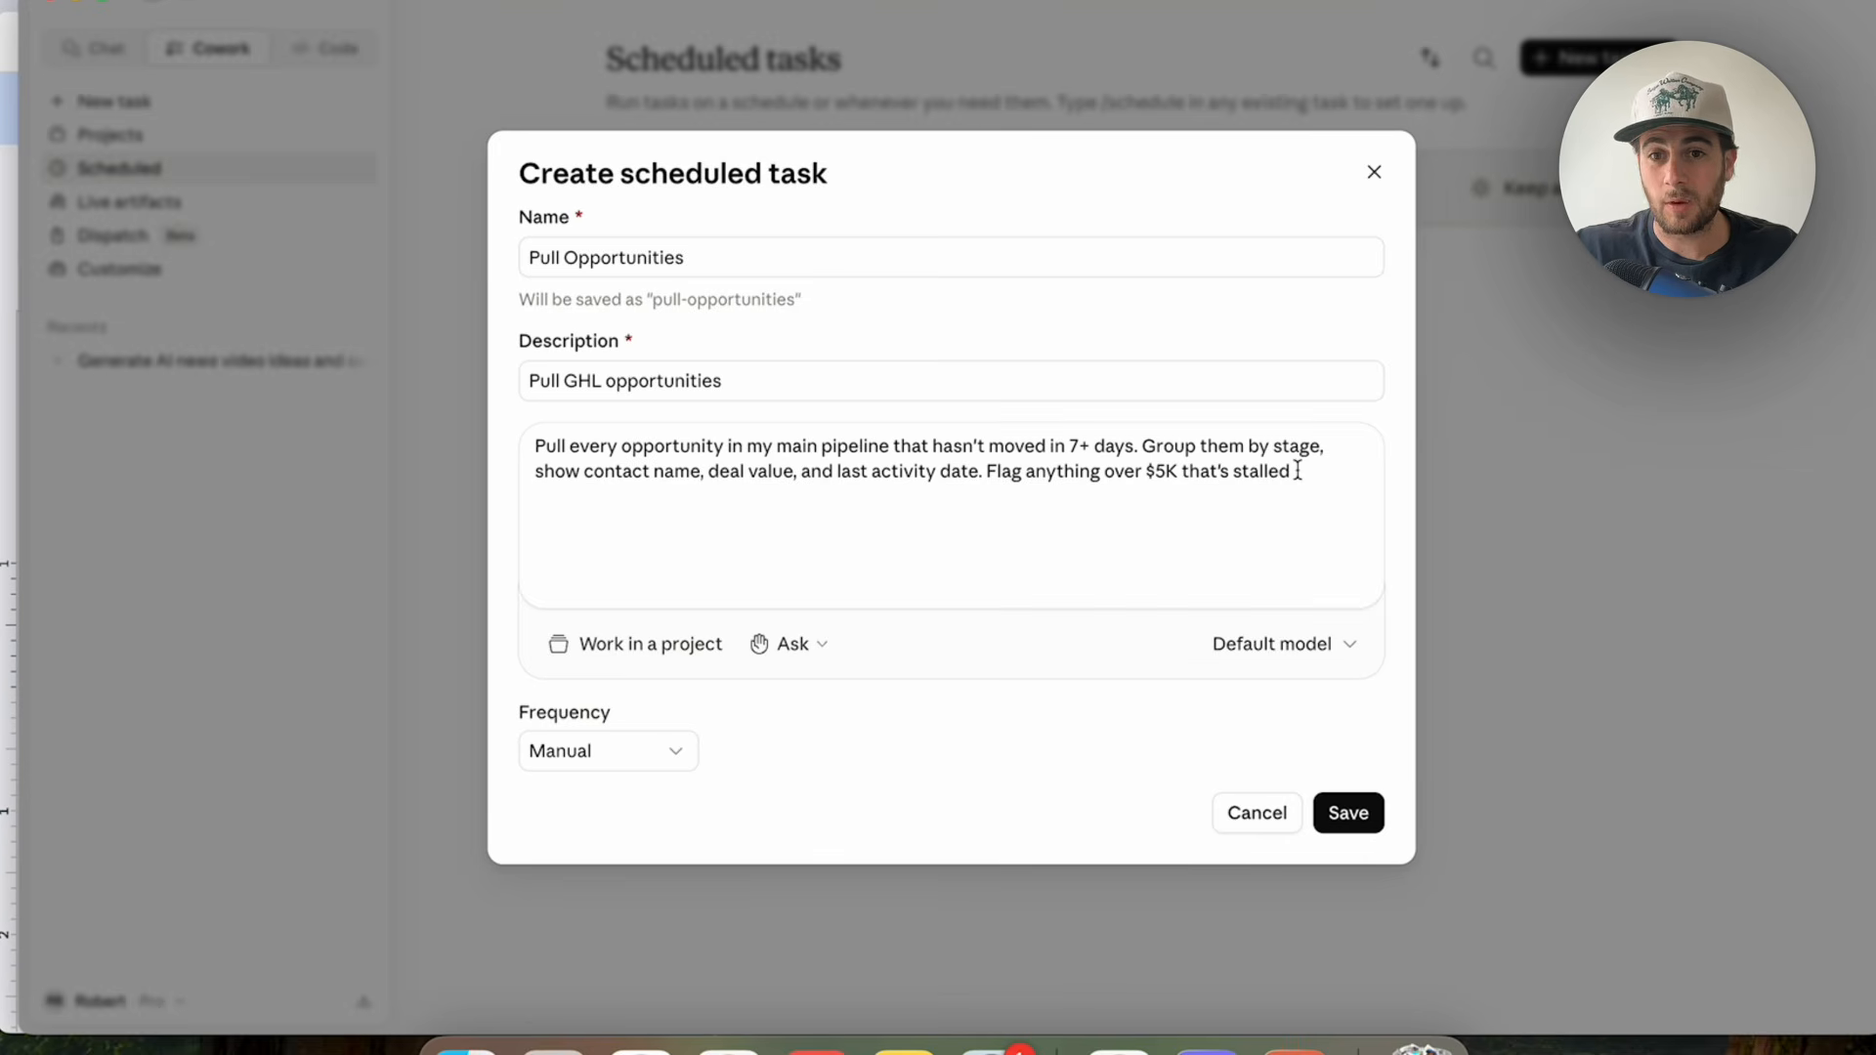
key(Return)
key(Return)
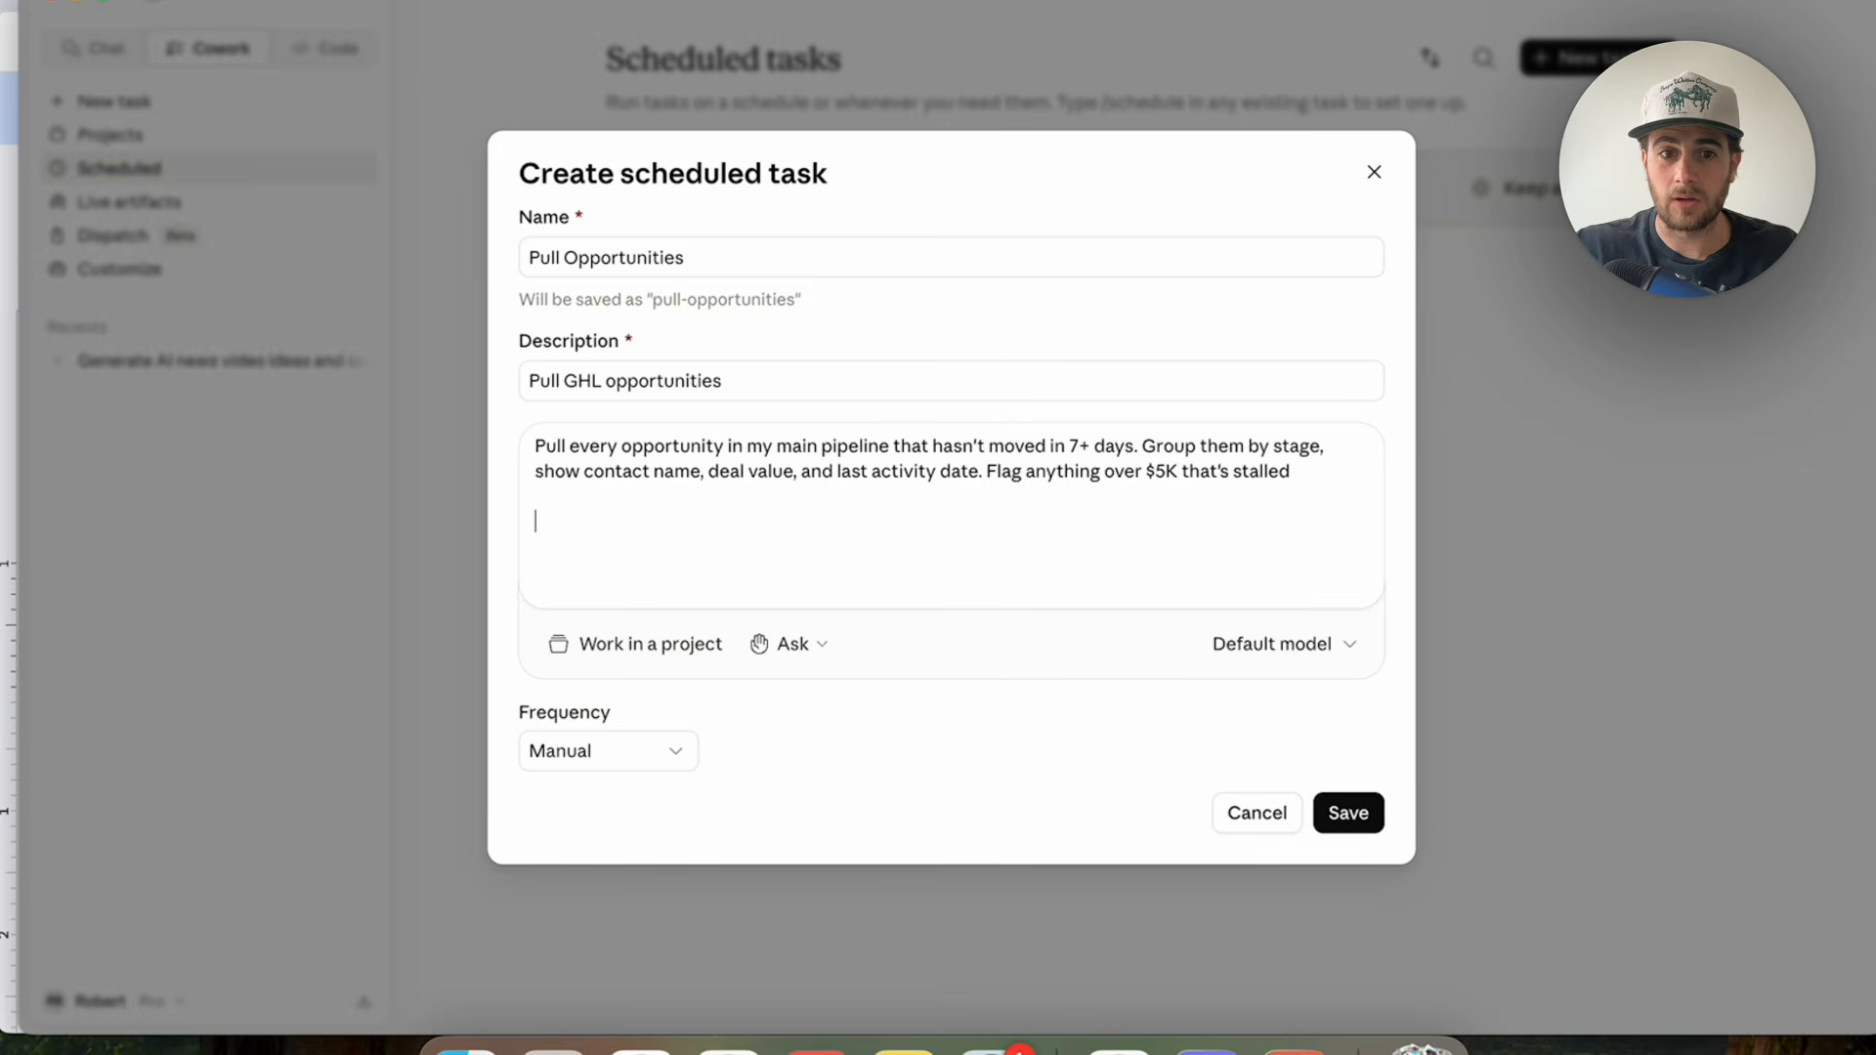
text(Using the g)
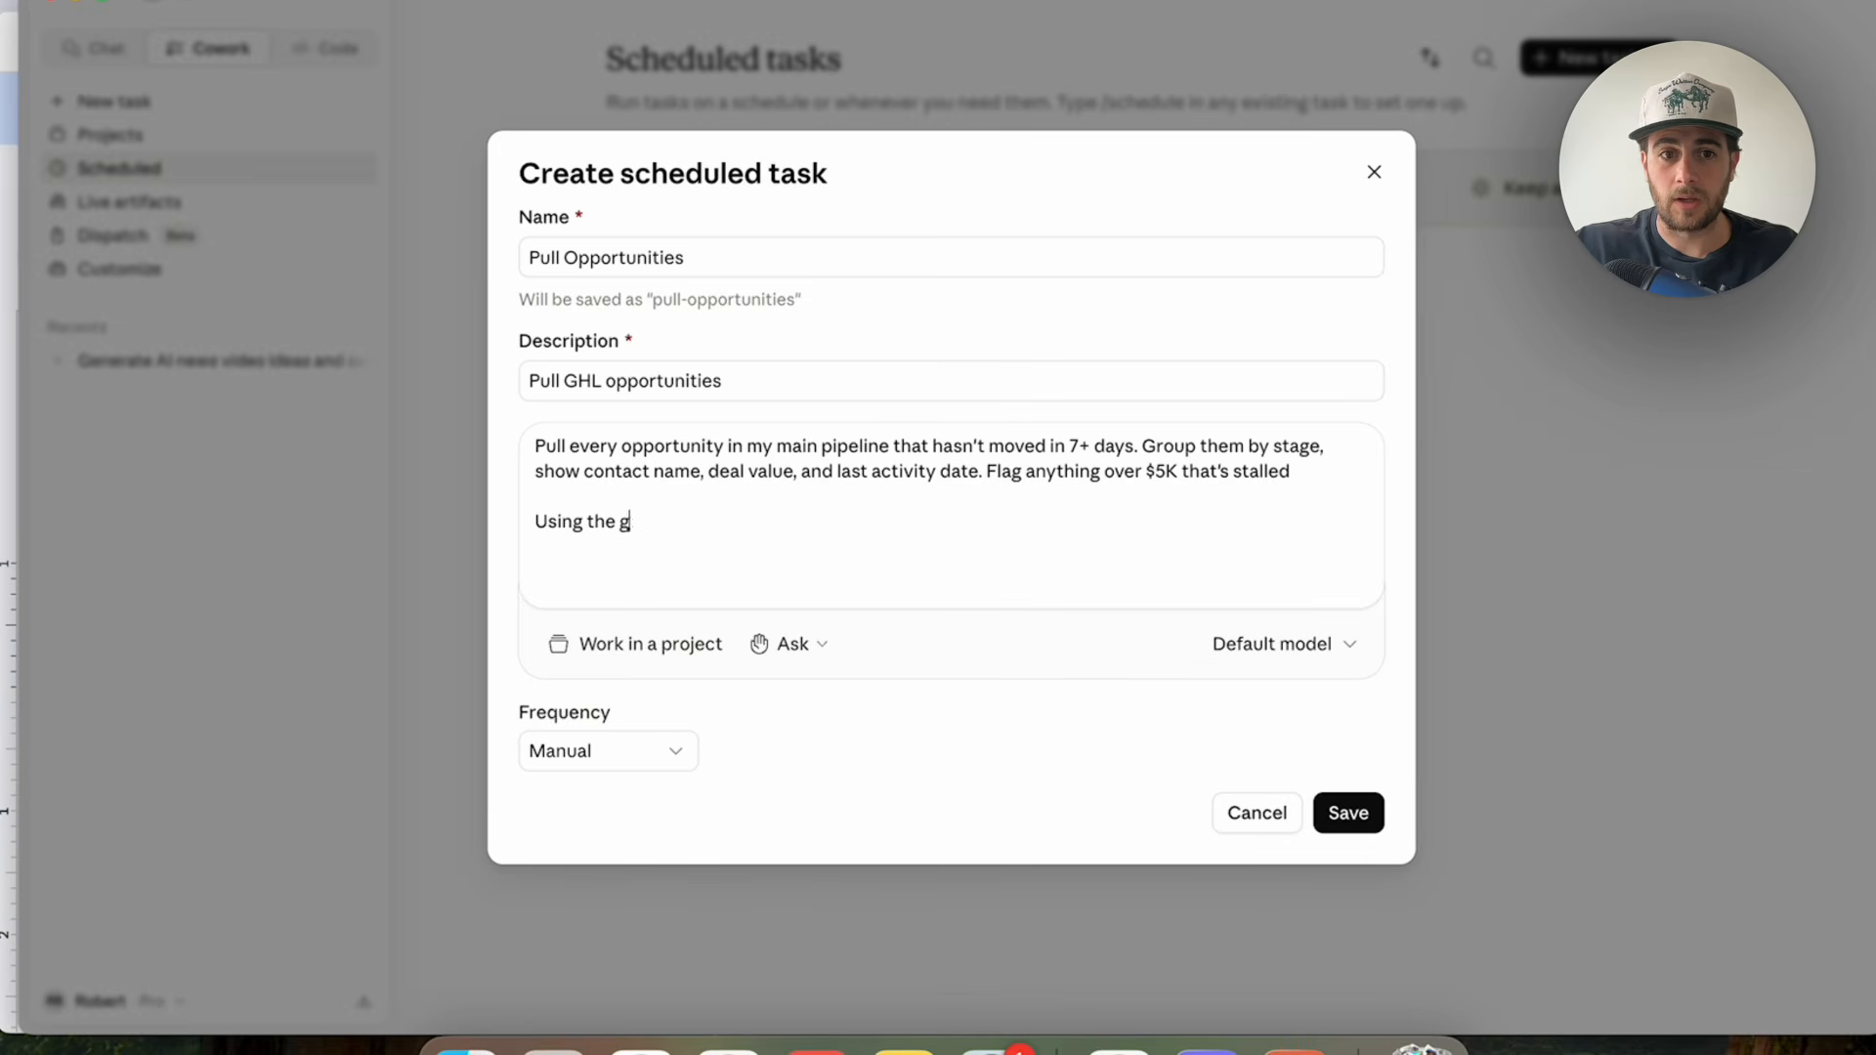
text(ohighlevel MCP)
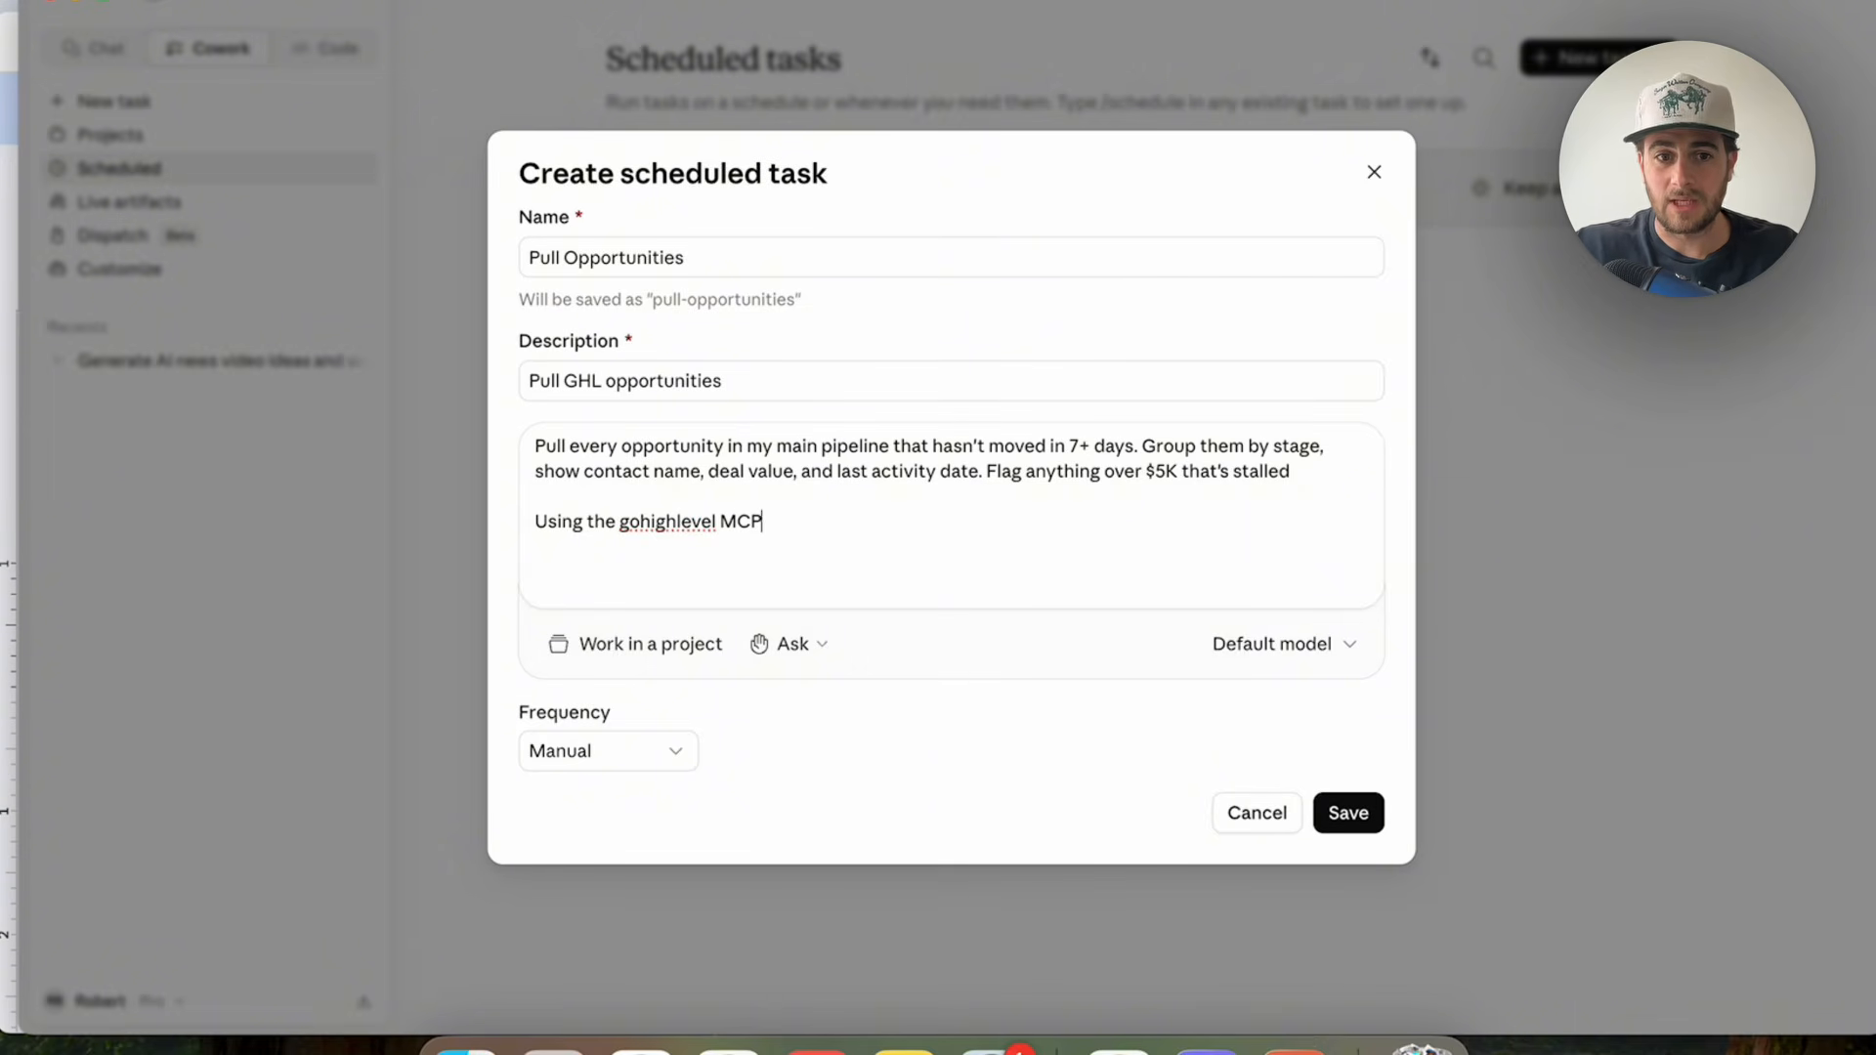
Look over the scheduled task's approval mode and model options, and set its frequency to Daily.
click(650, 754)
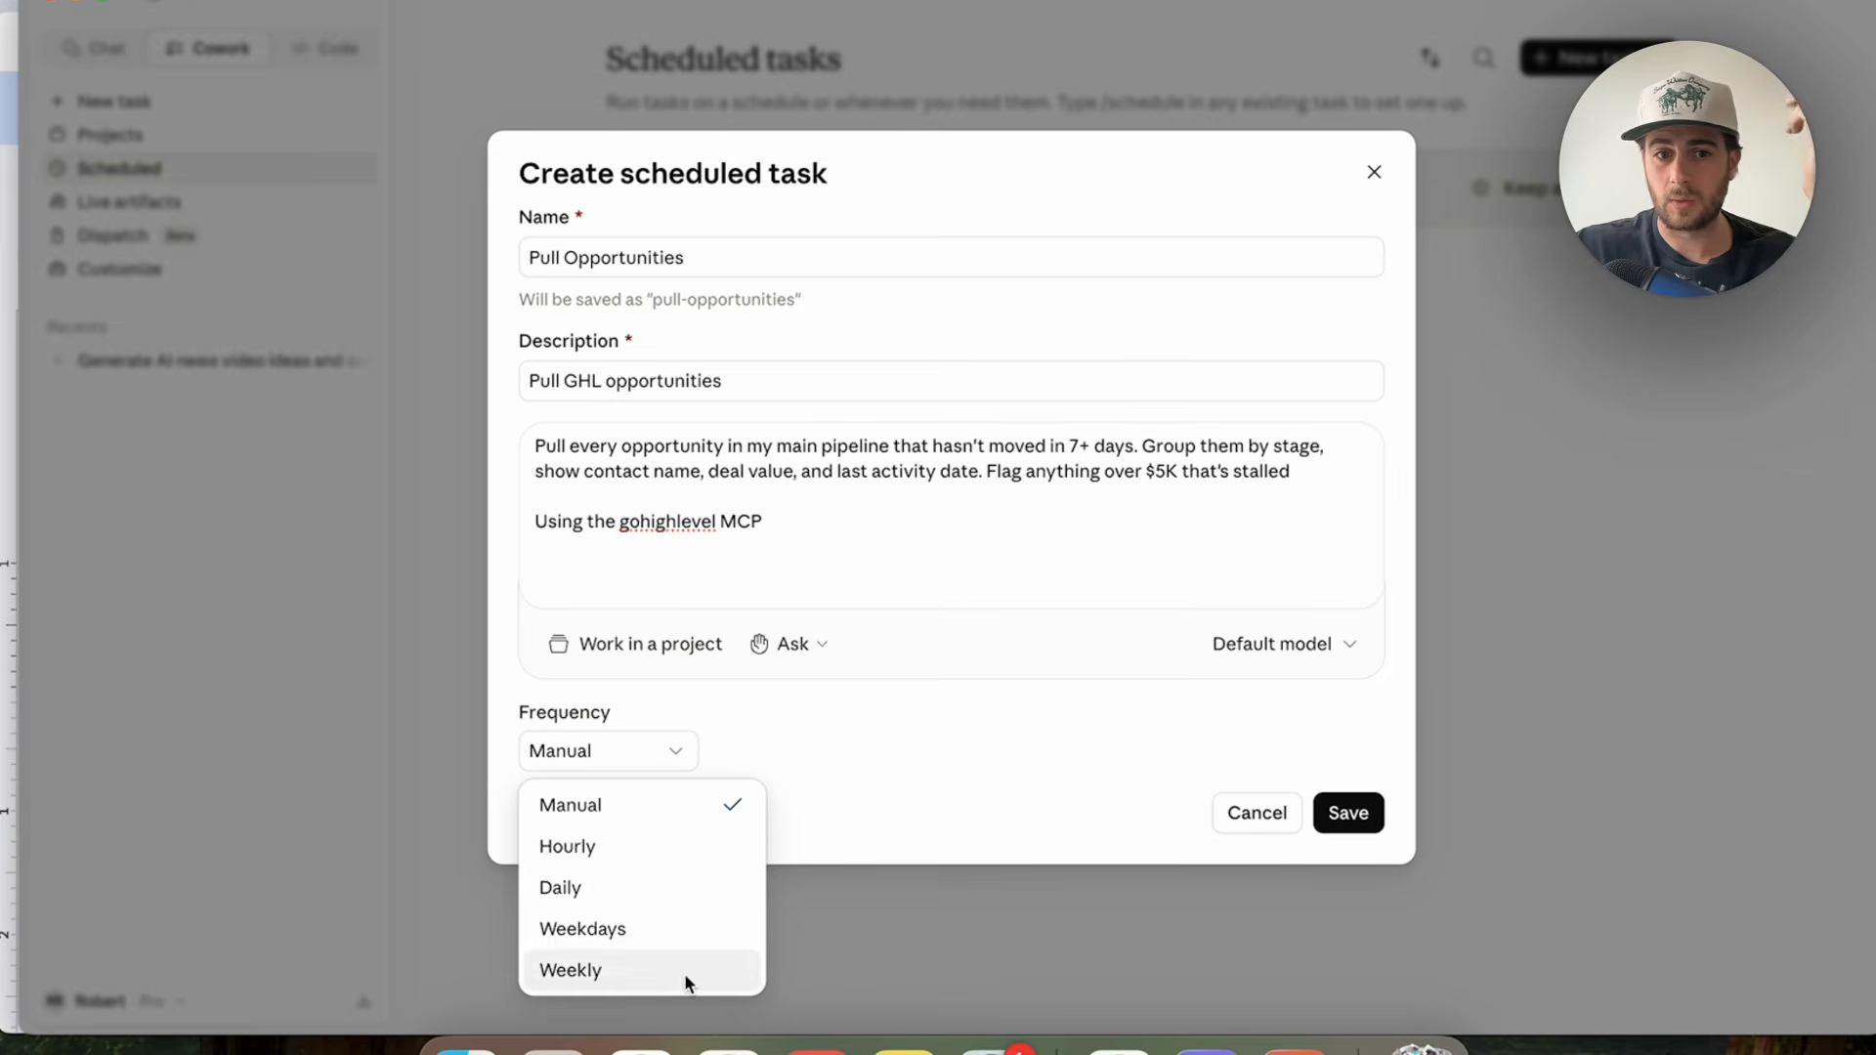
click(714, 613)
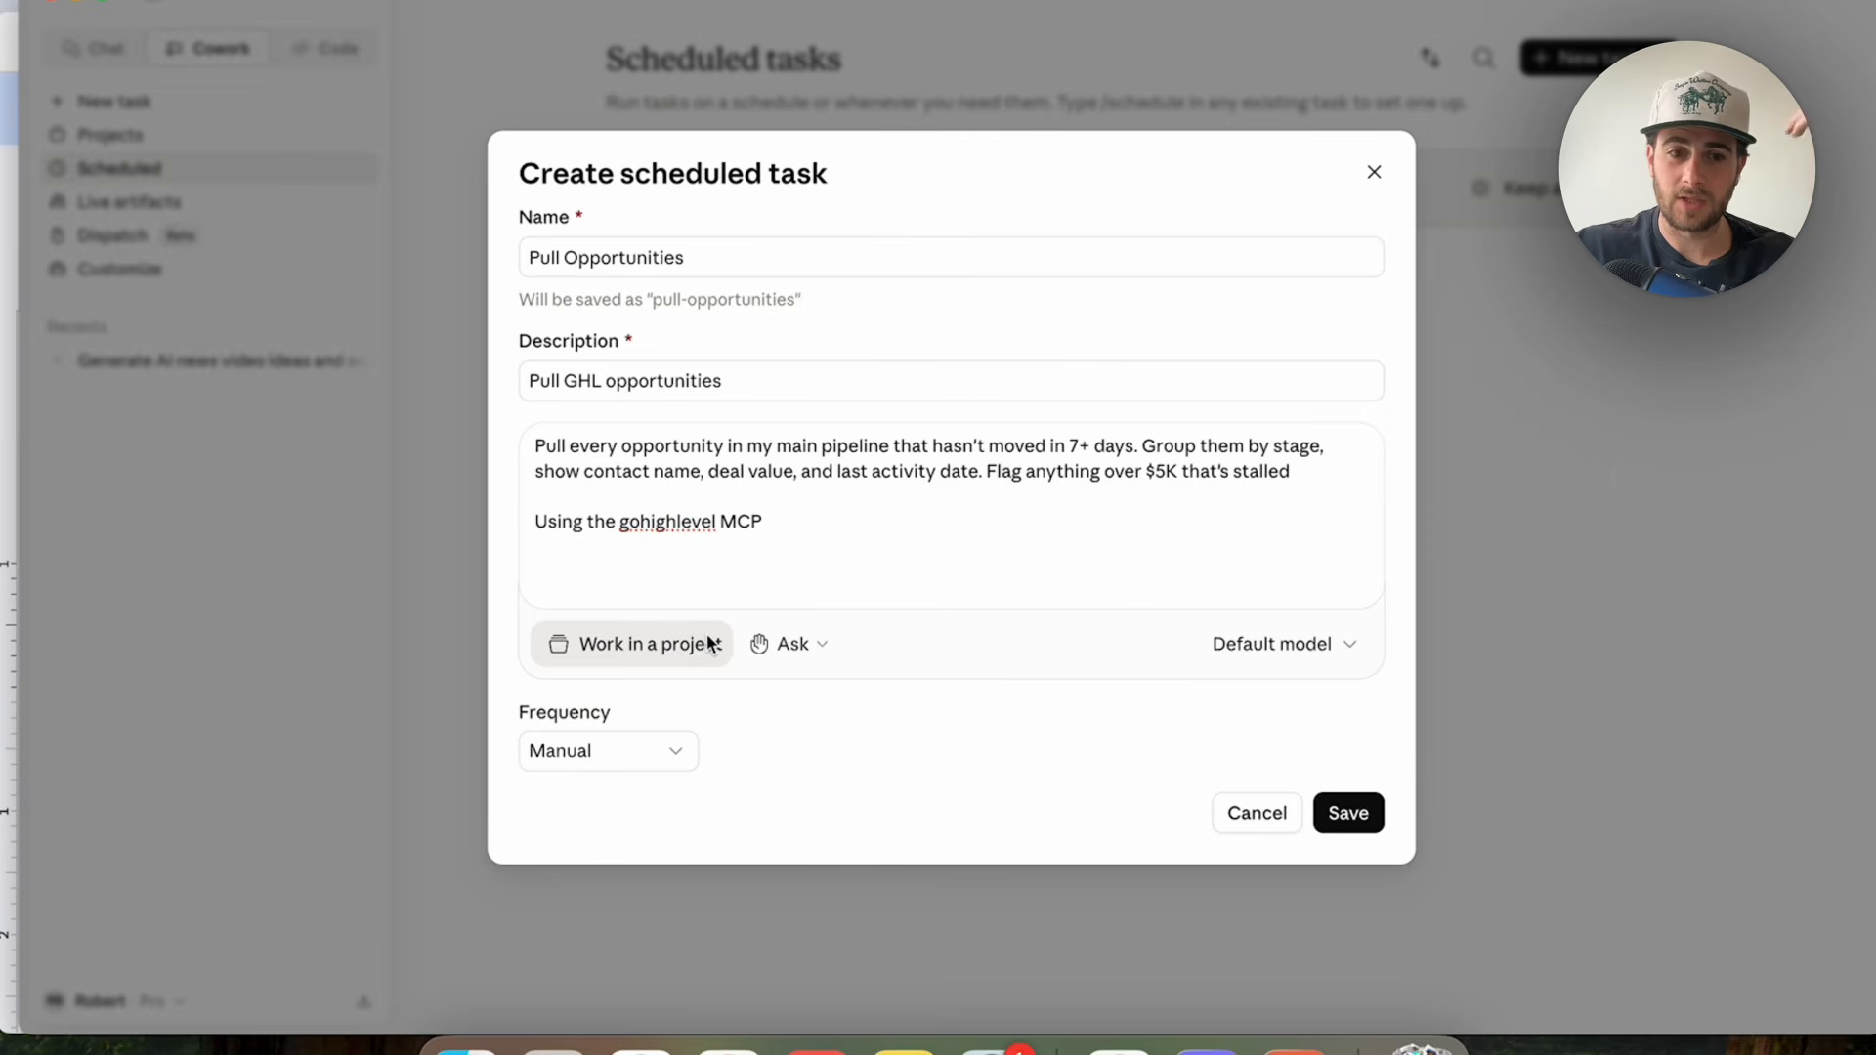
click(814, 645)
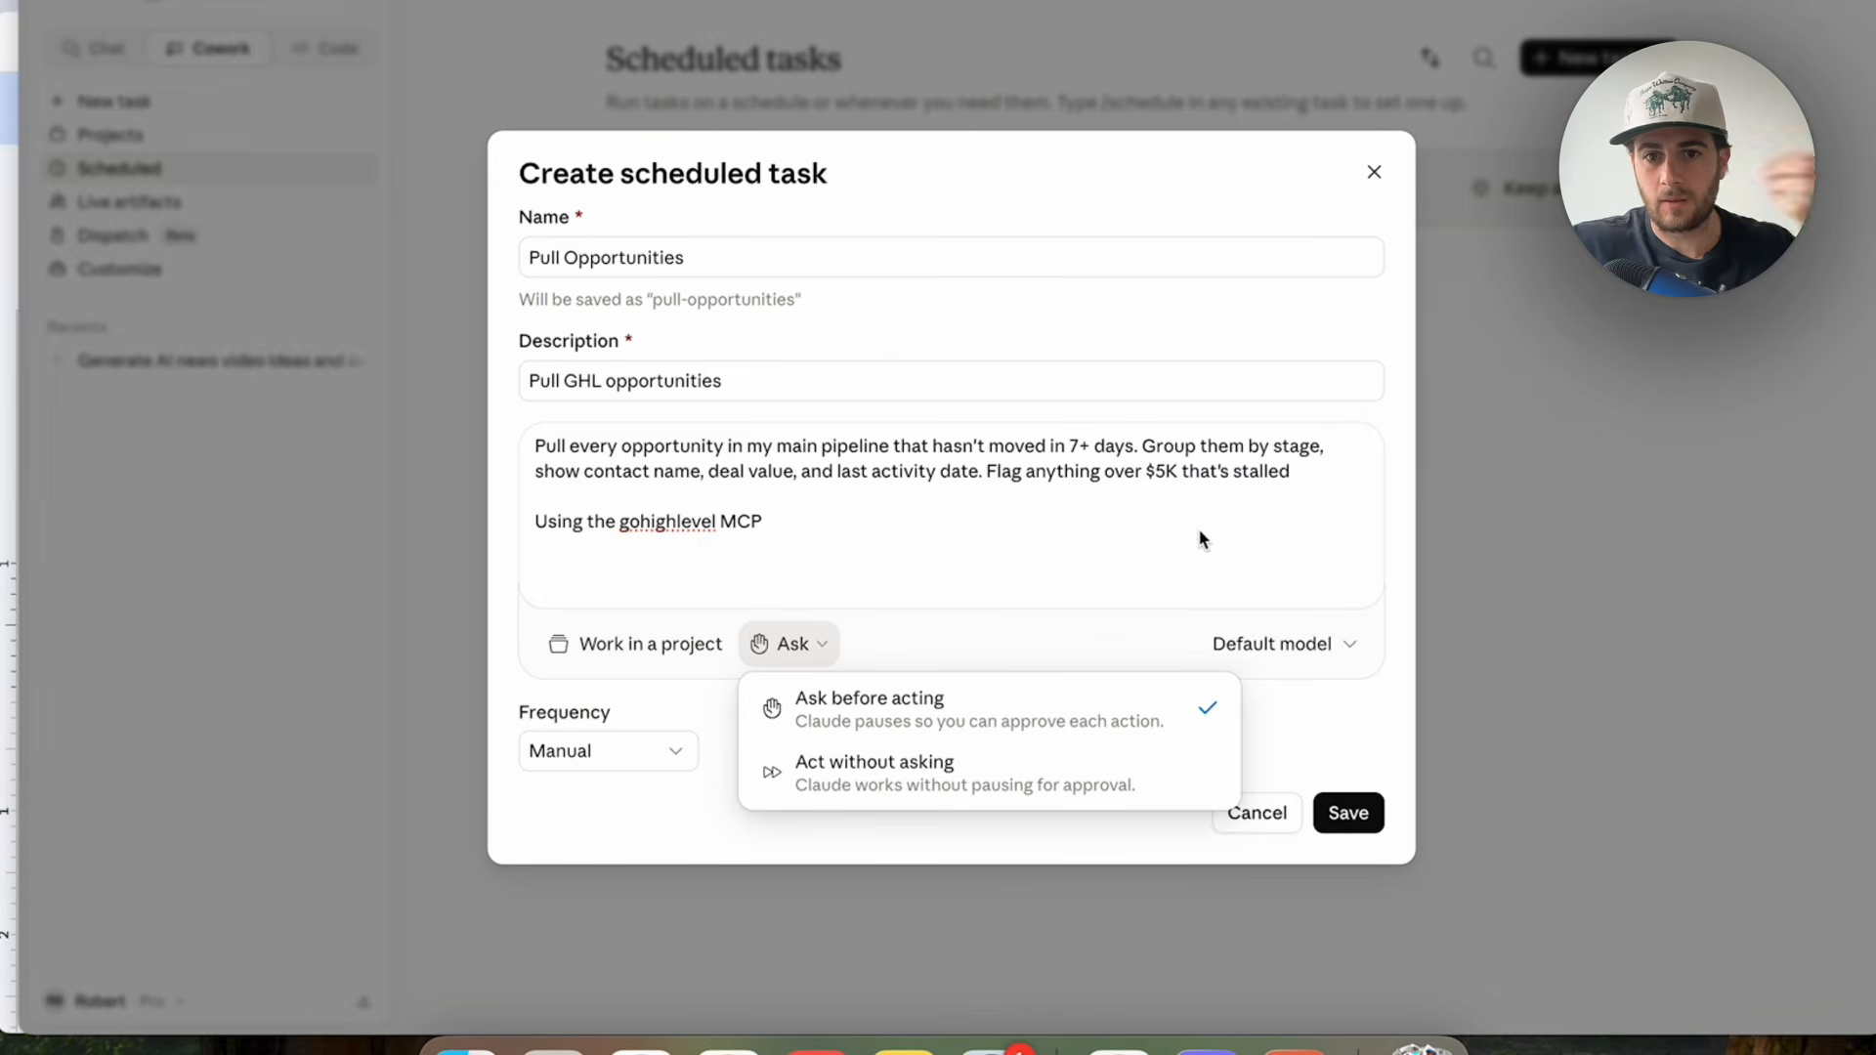
click(1270, 645)
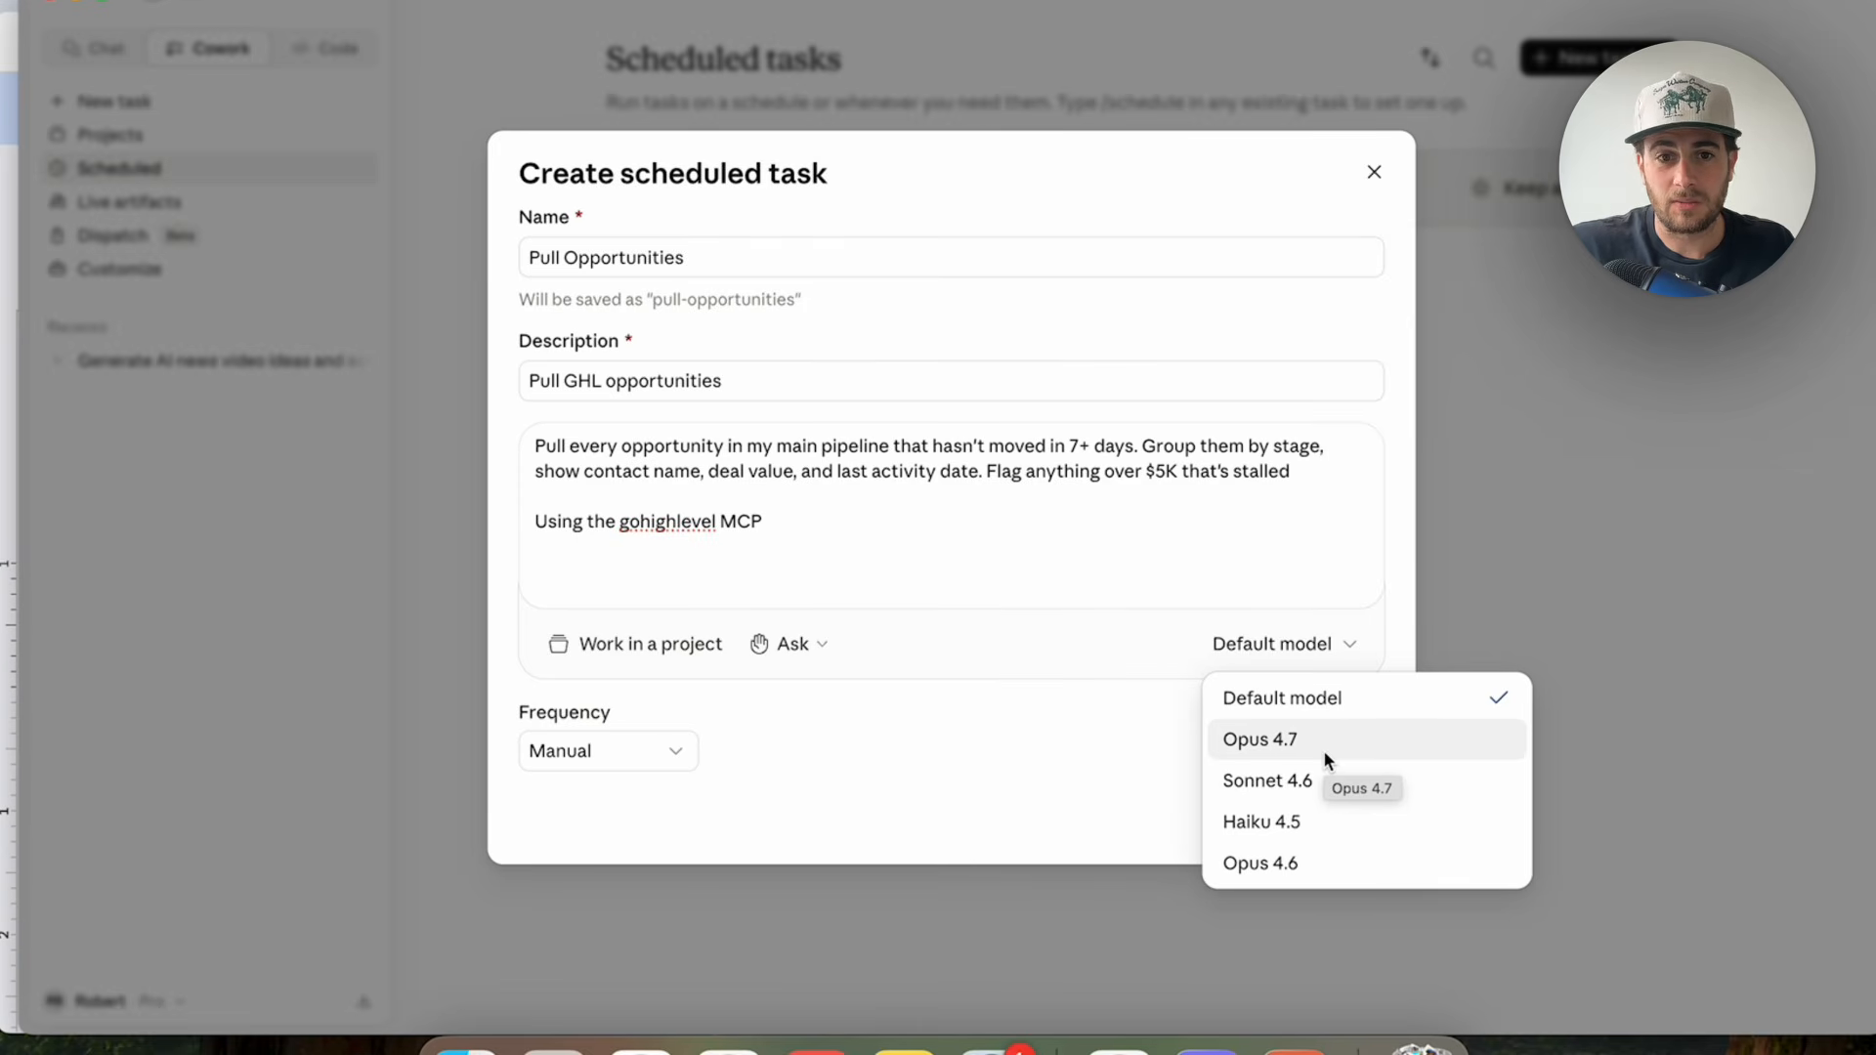
click(1226, 518)
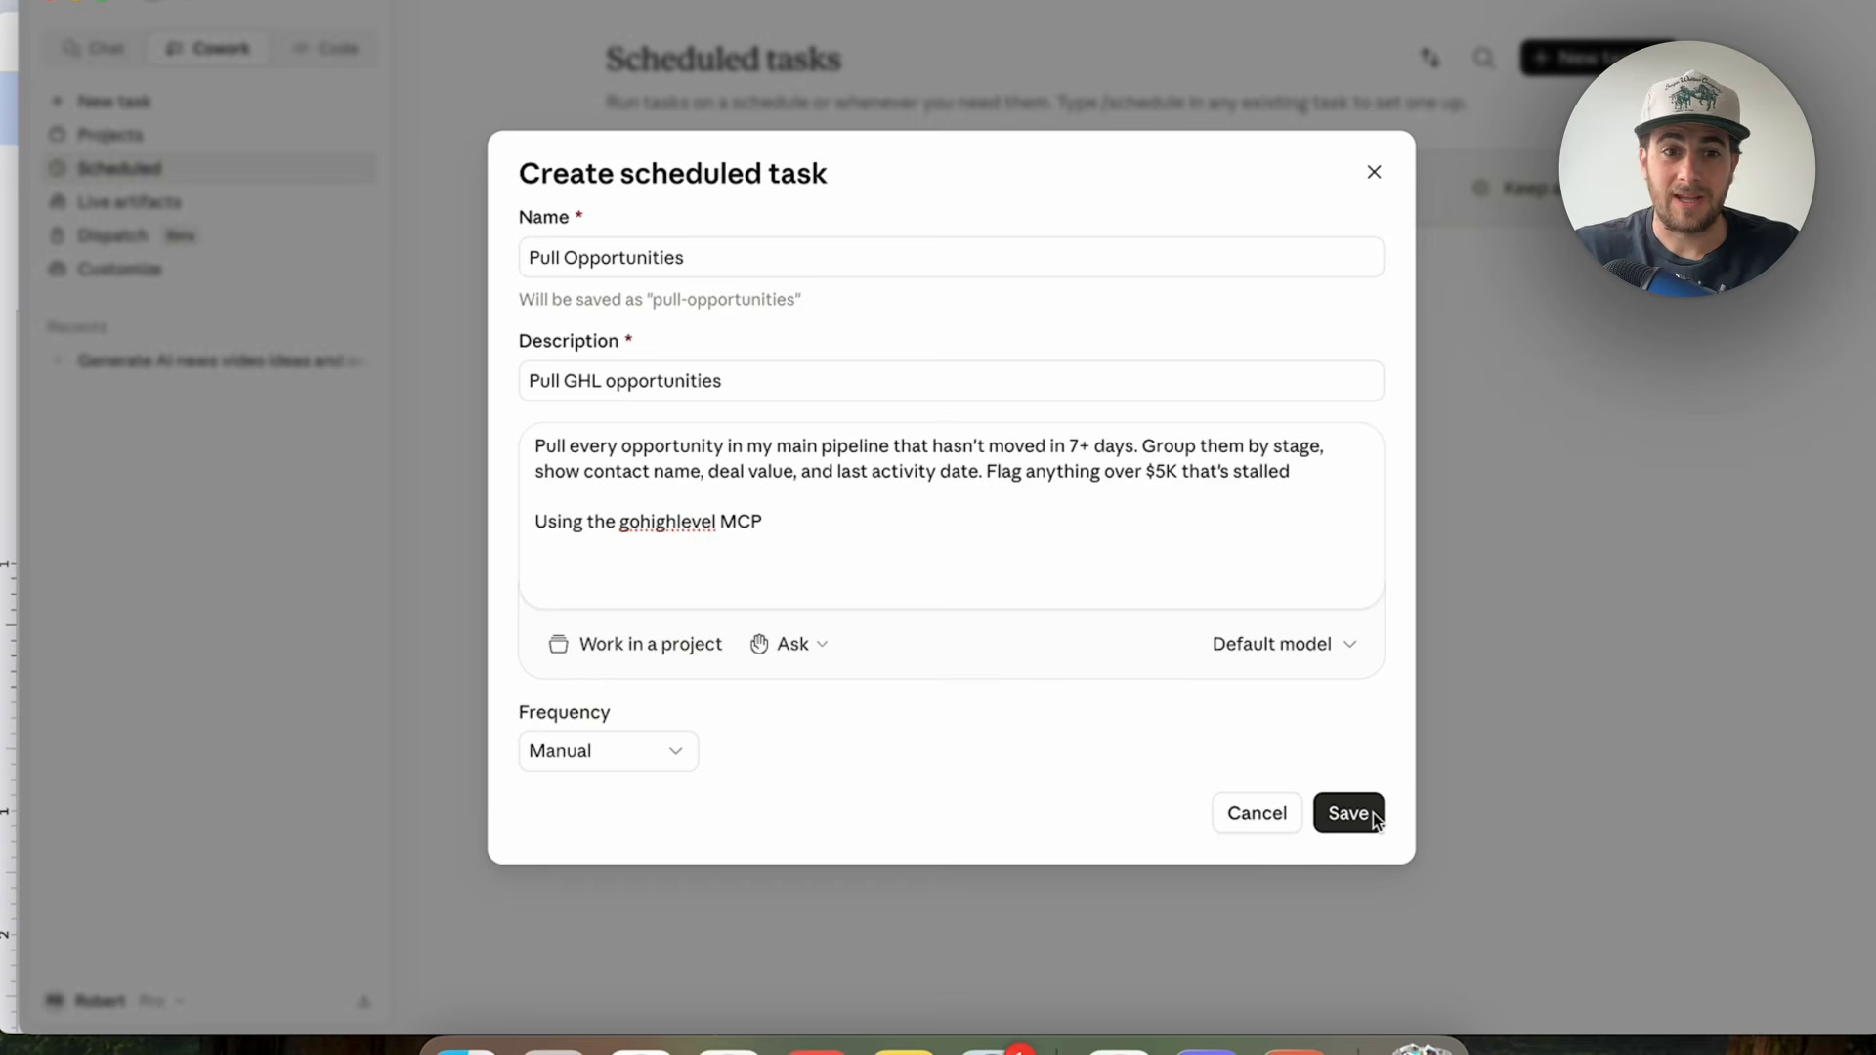
click(590, 764)
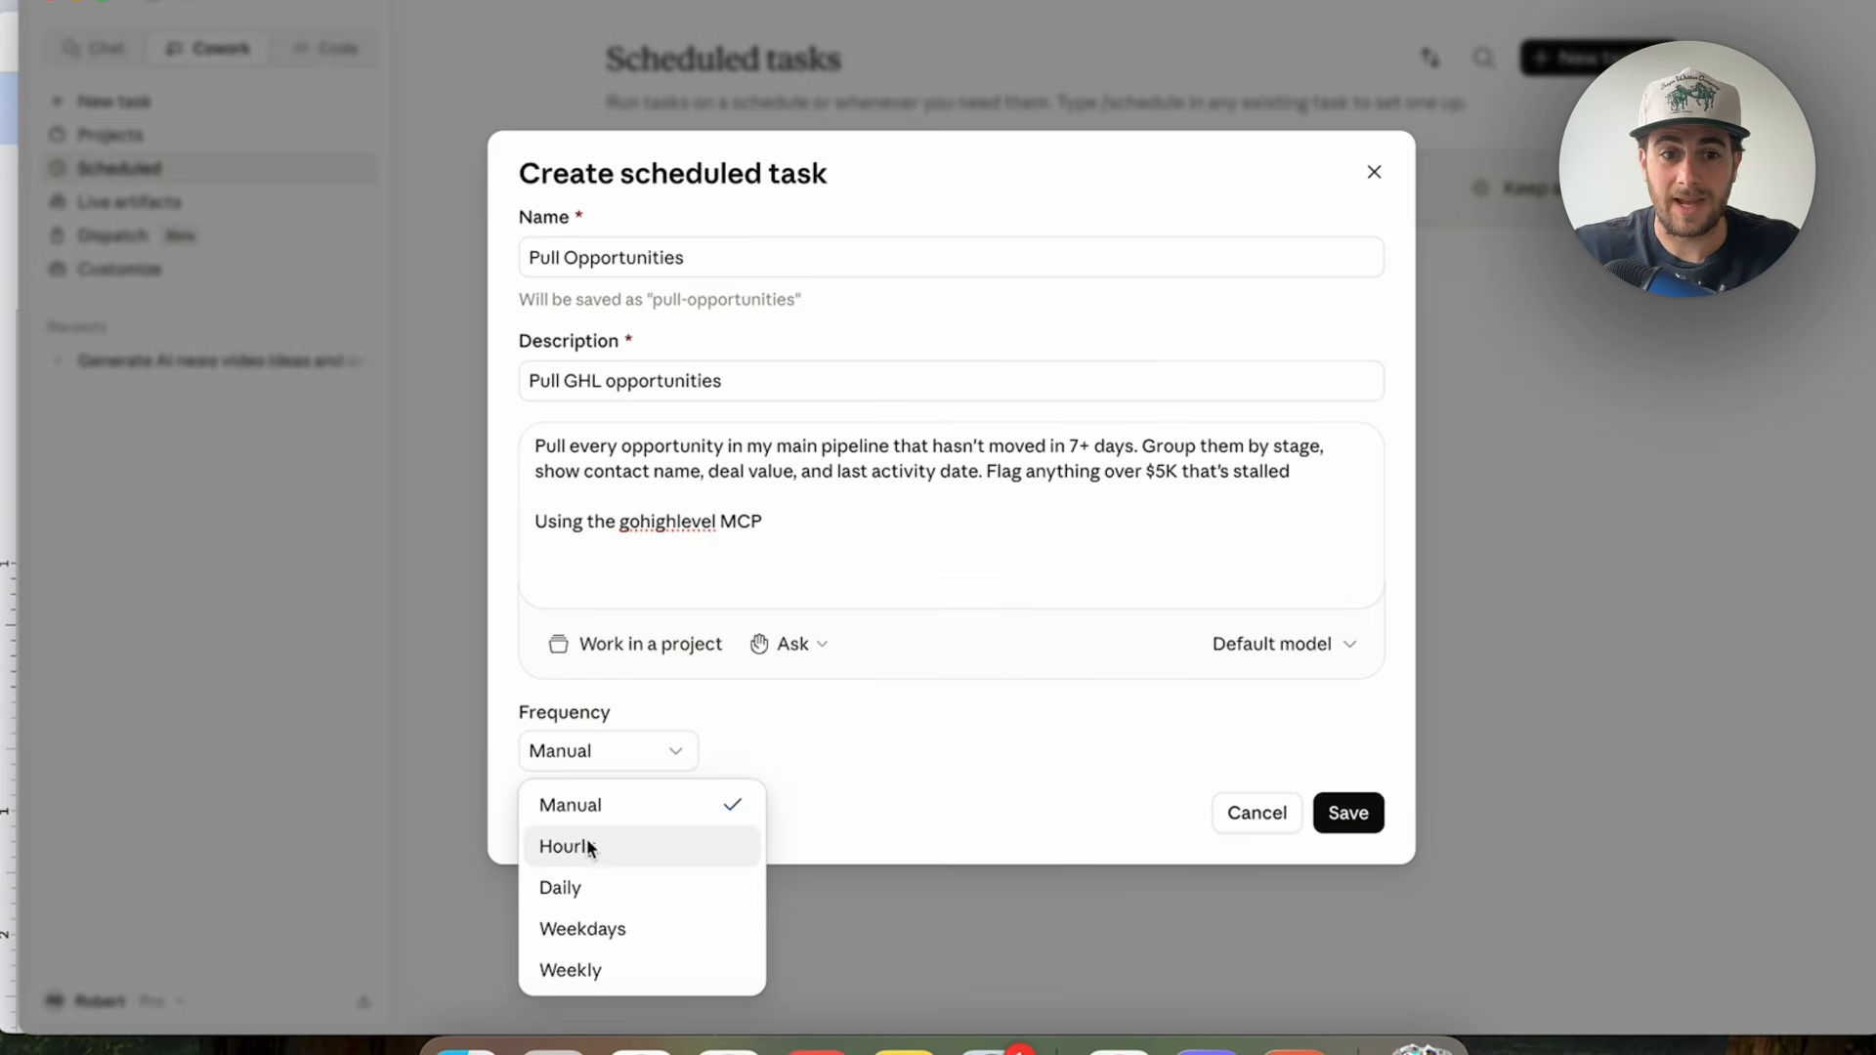
click(590, 885)
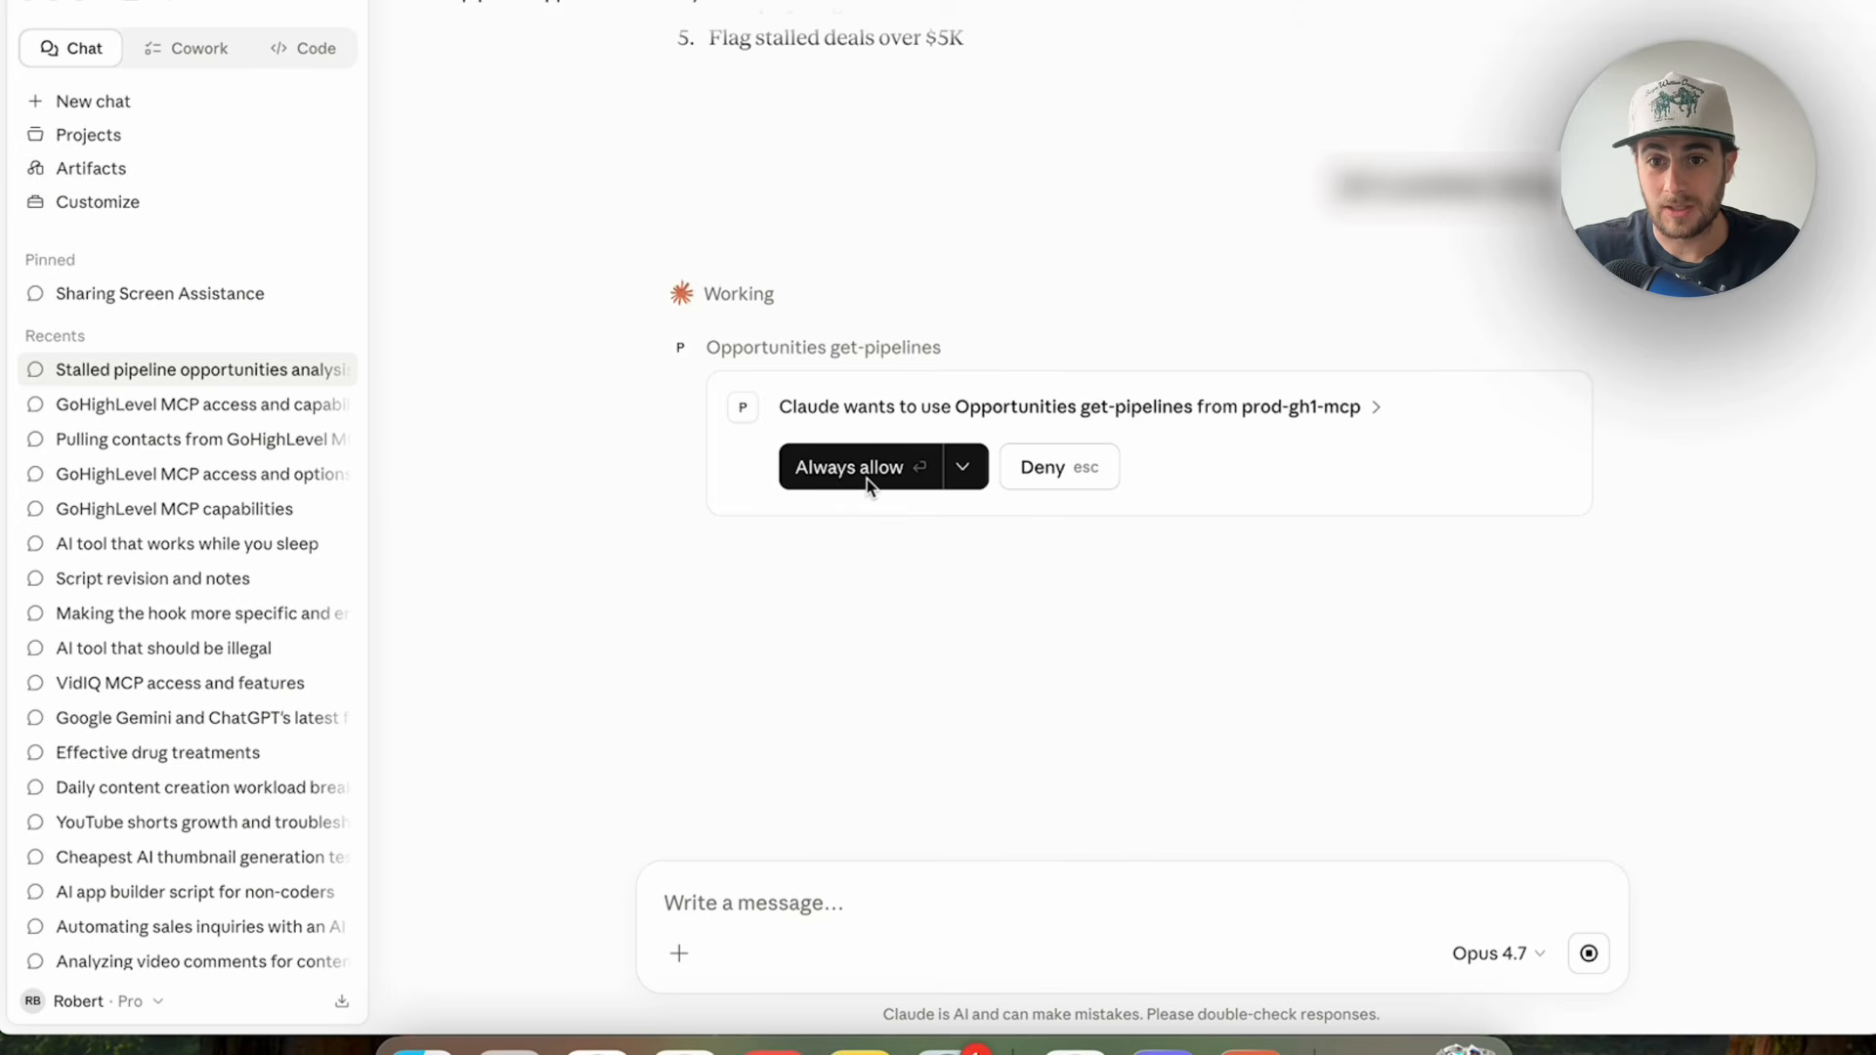
Always allow Claude to use the Opportunities get-pipelines tool from prod-gh1-mcp and expand the details of that call.
click(836, 475)
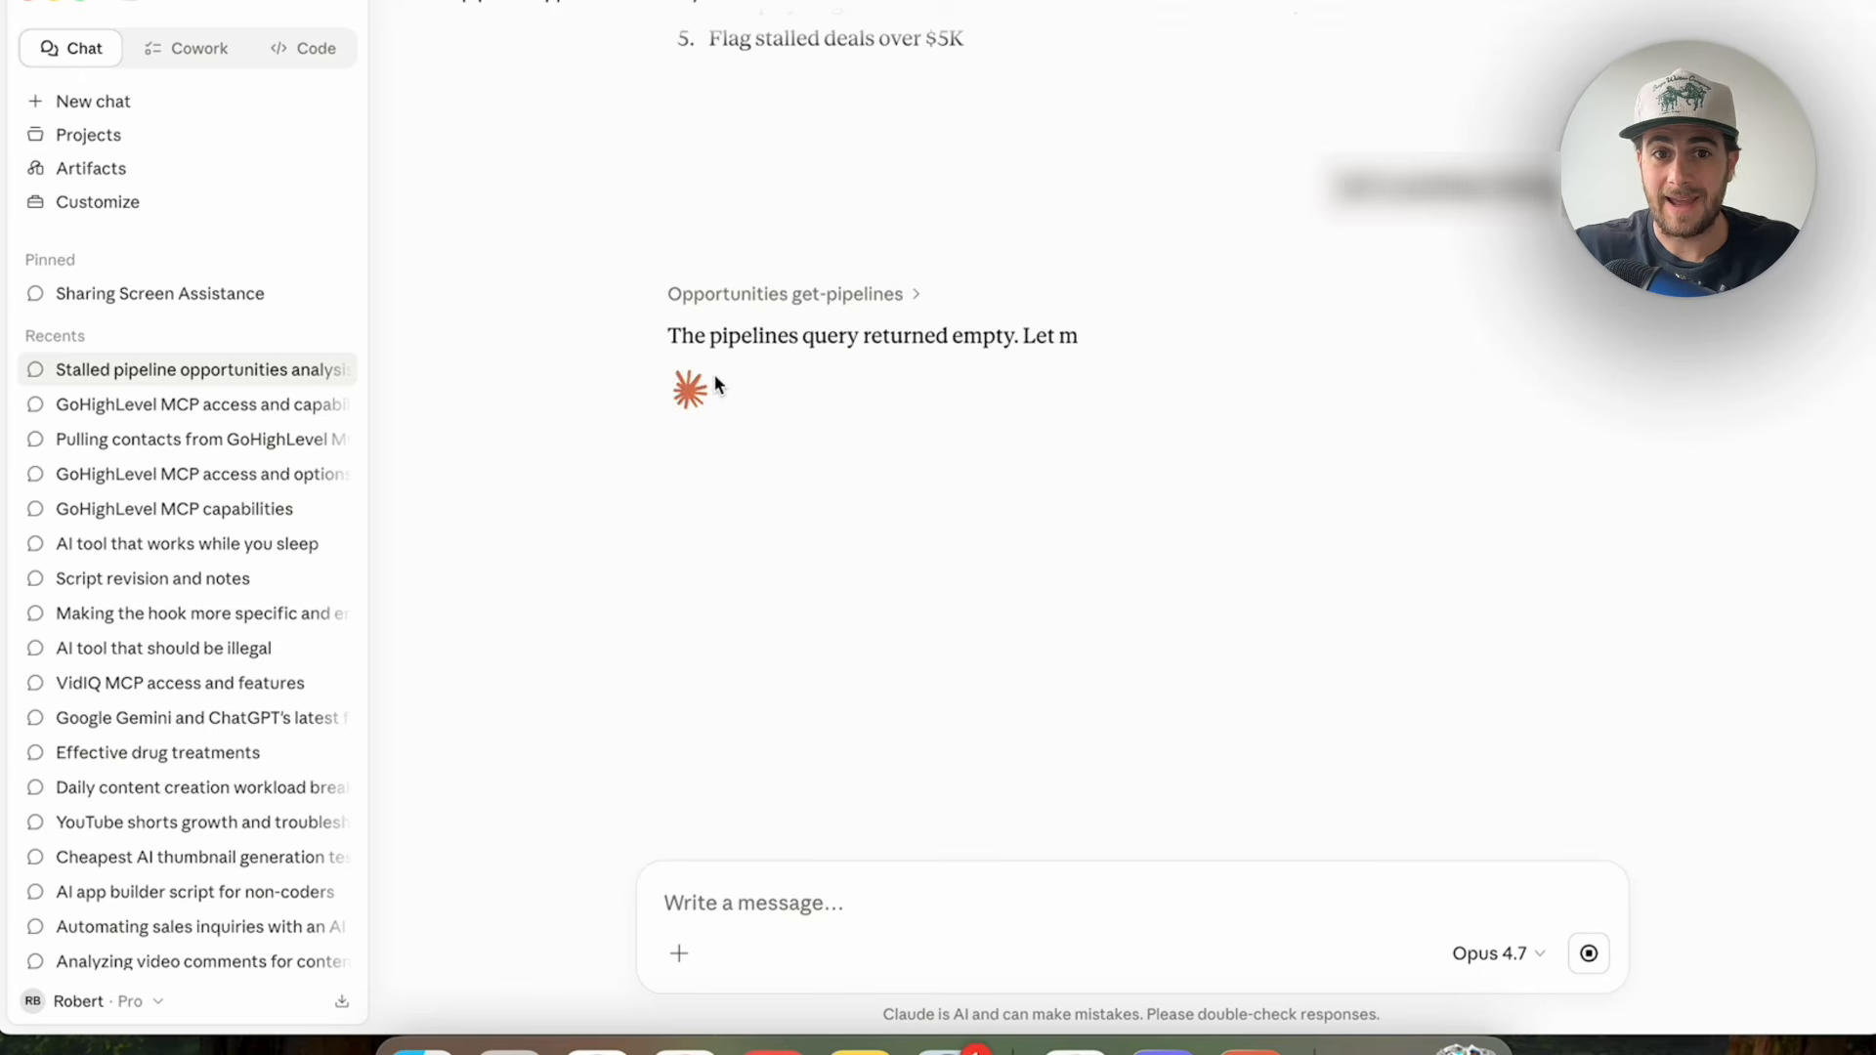
click(859, 297)
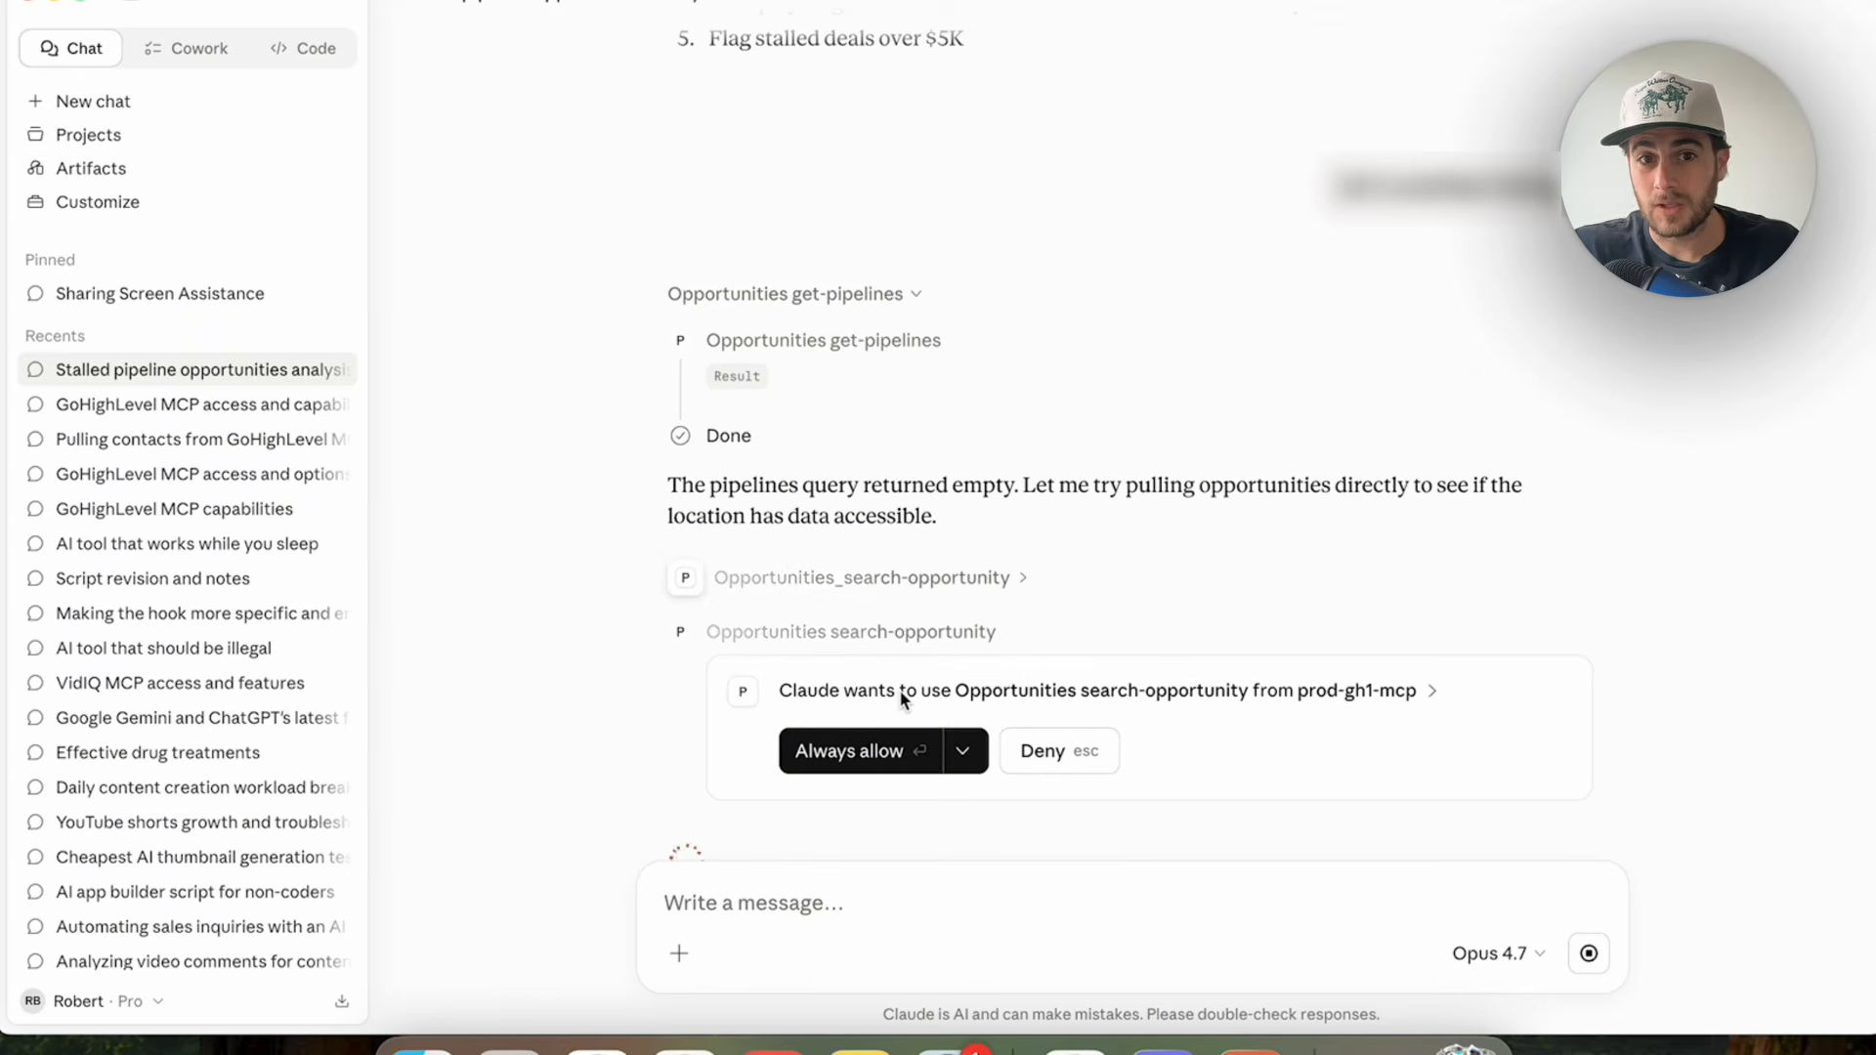
scroll(837, 444, down, 1)
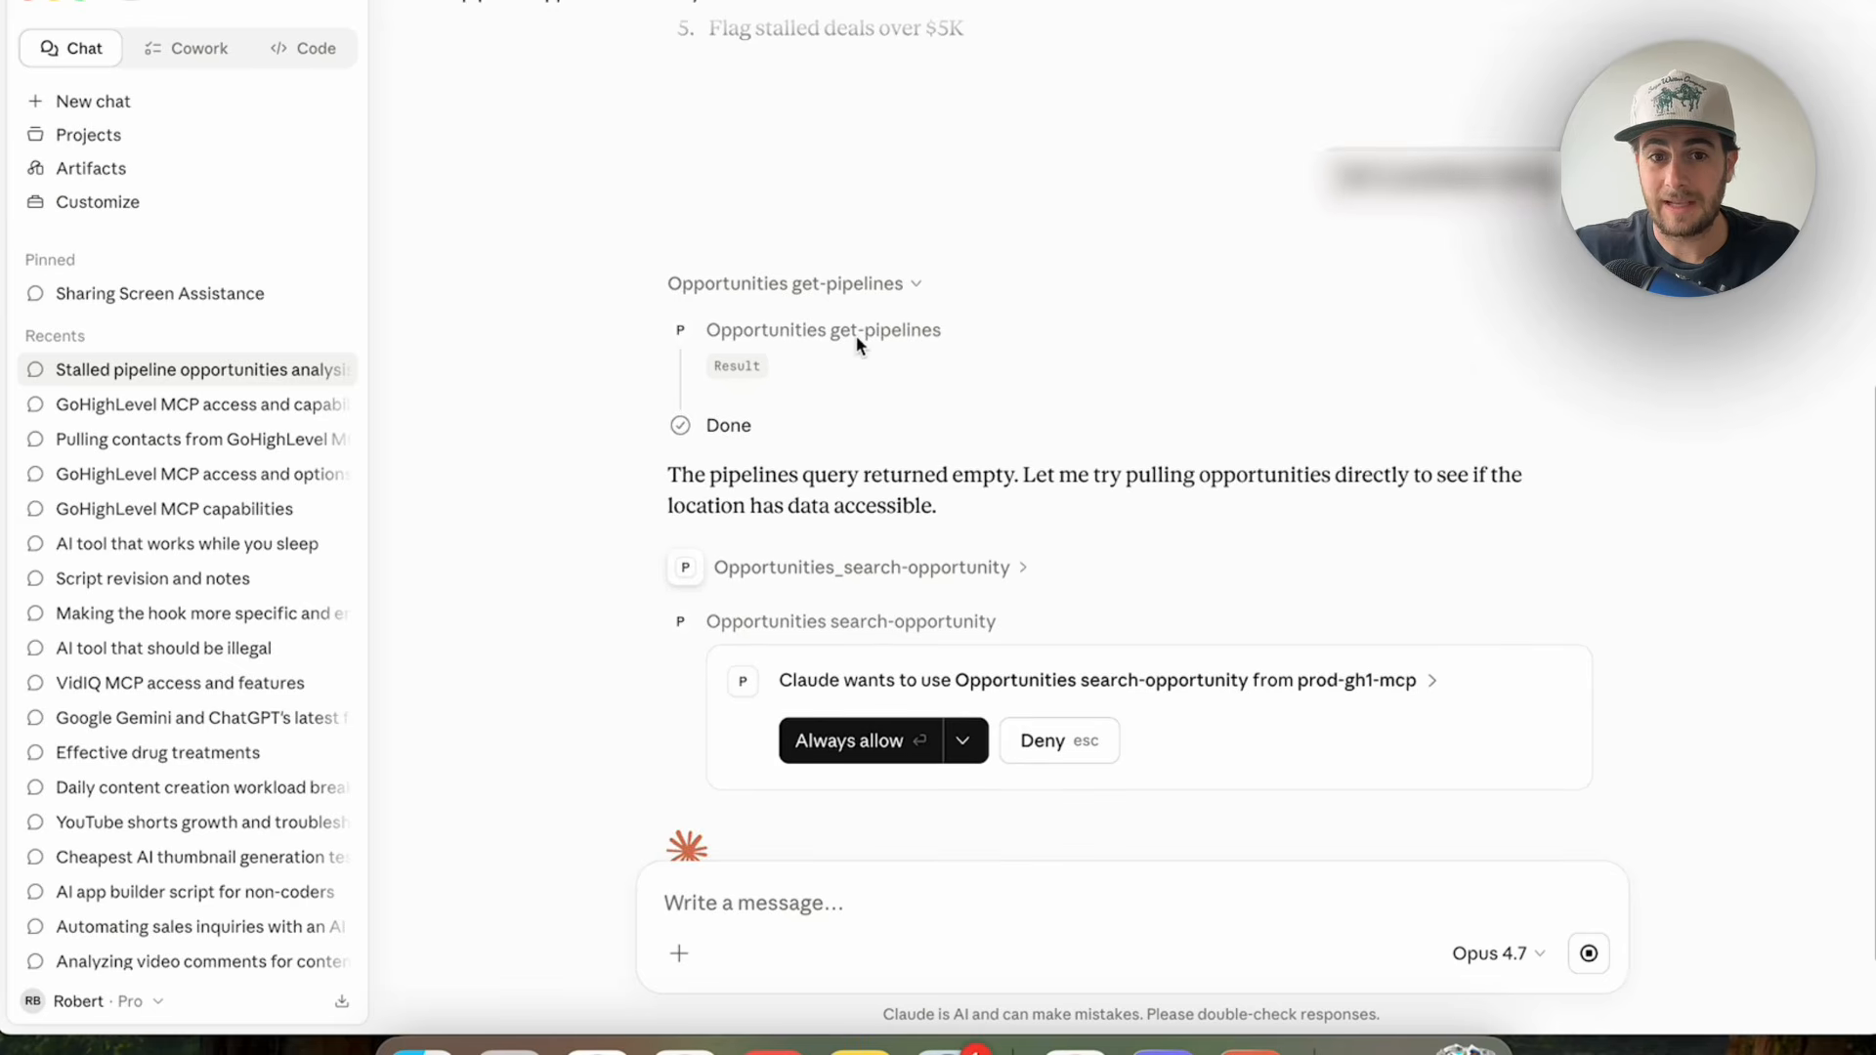
scroll(882, 479, down, 1)
scroll(885, 533, down, 1)
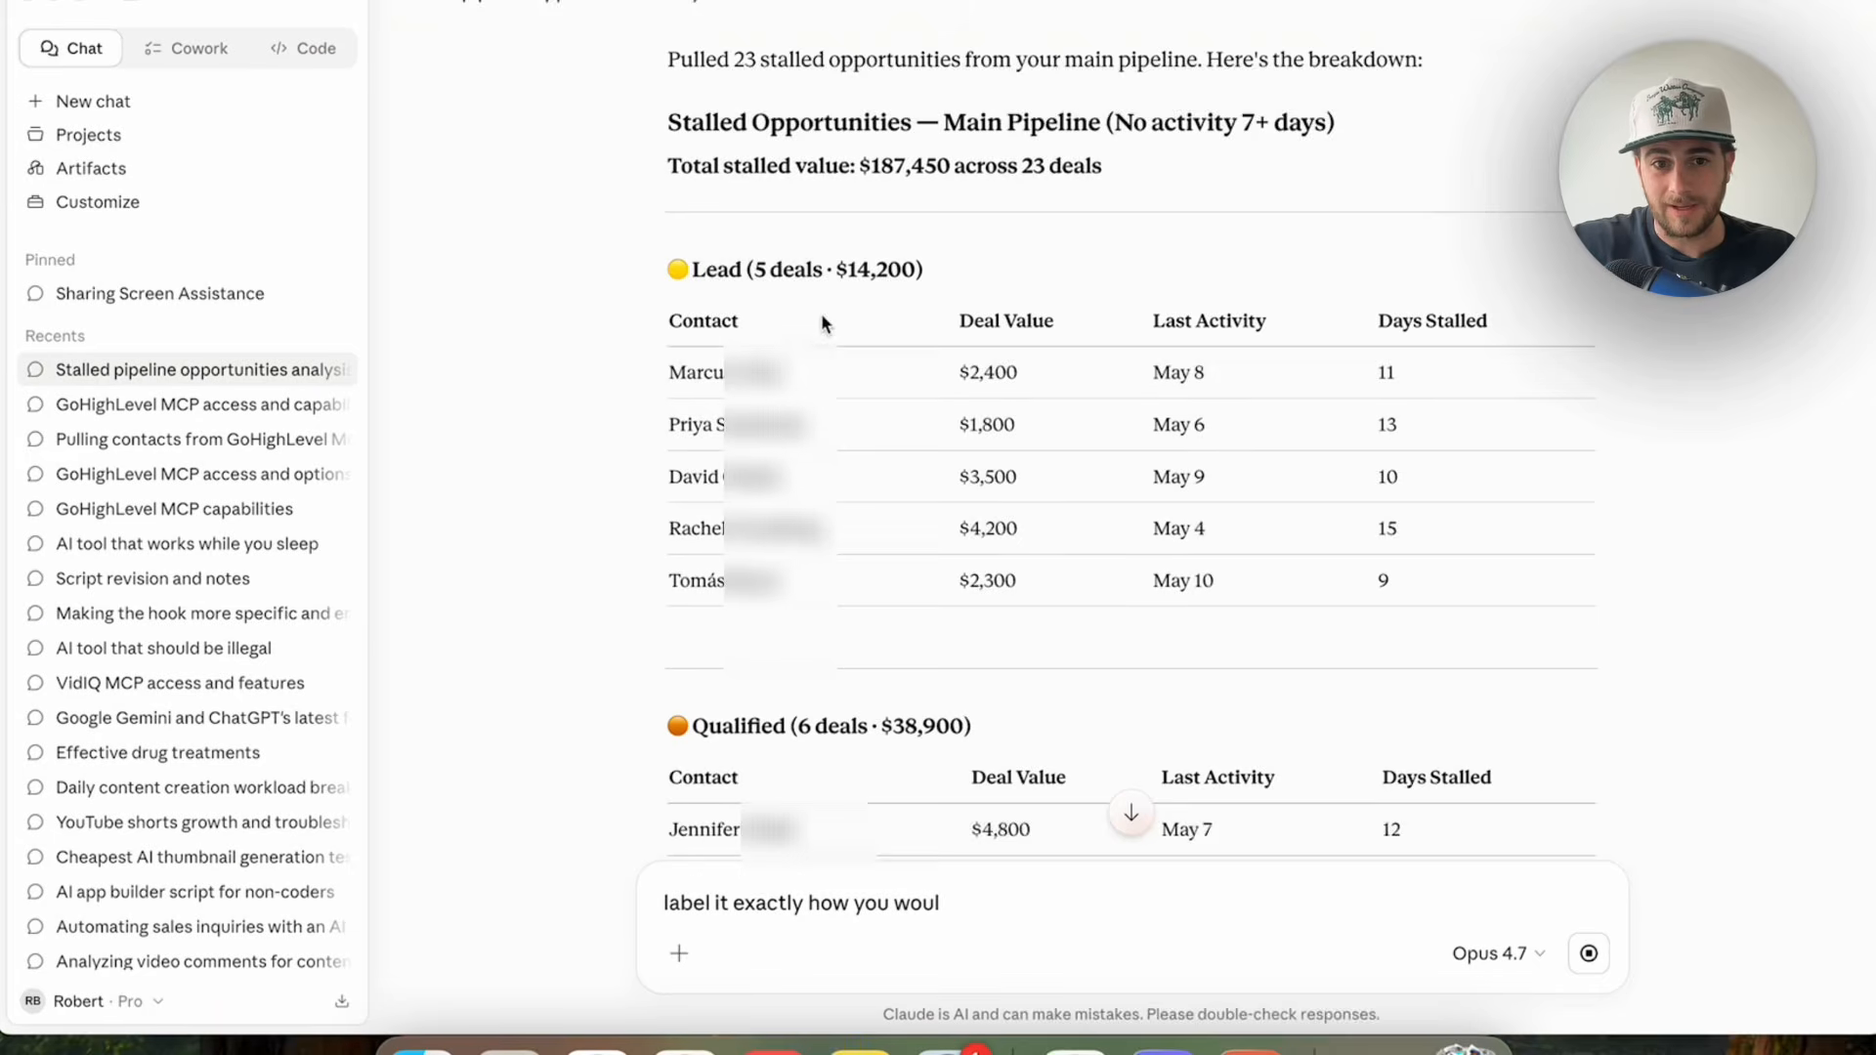
Read through the stalled opportunities in each pipeline stage, down to the highest-risk deals and the suggested next step.
scroll(821, 411, down, 1)
scroll(861, 588, down, 6)
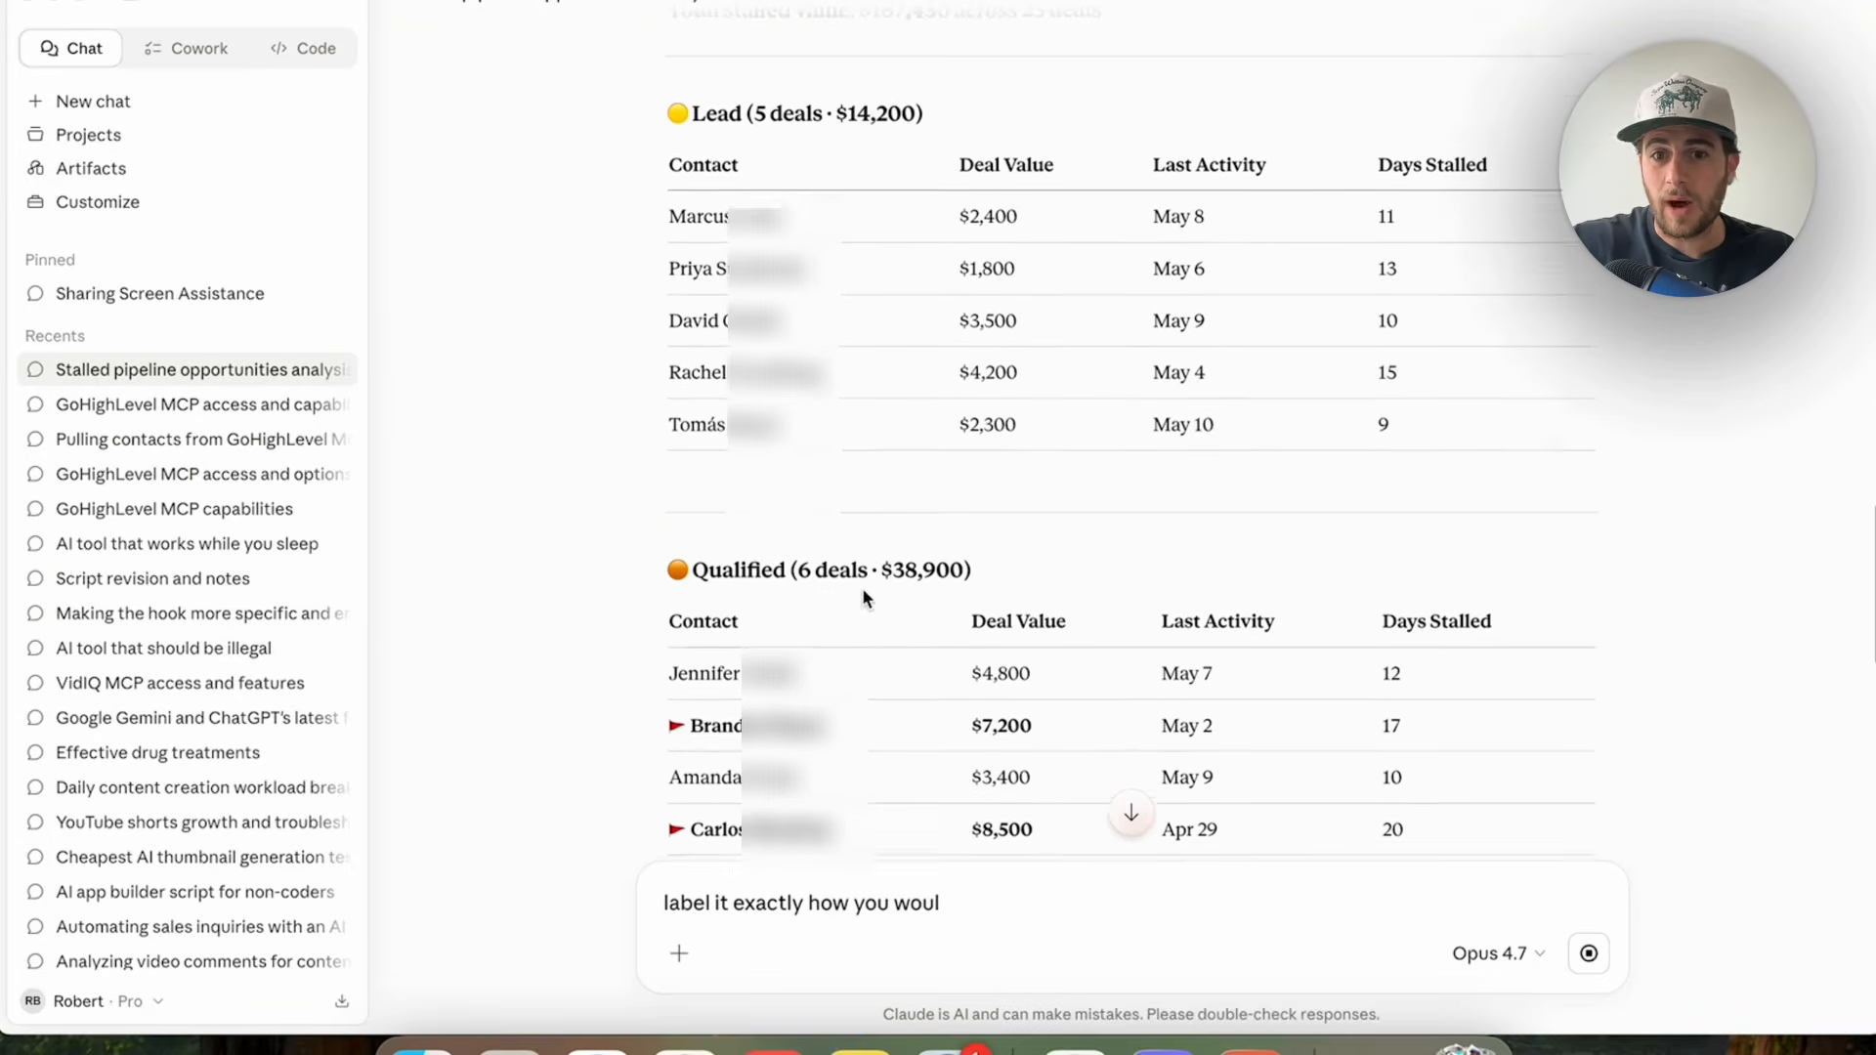
scroll(865, 596, down, 3)
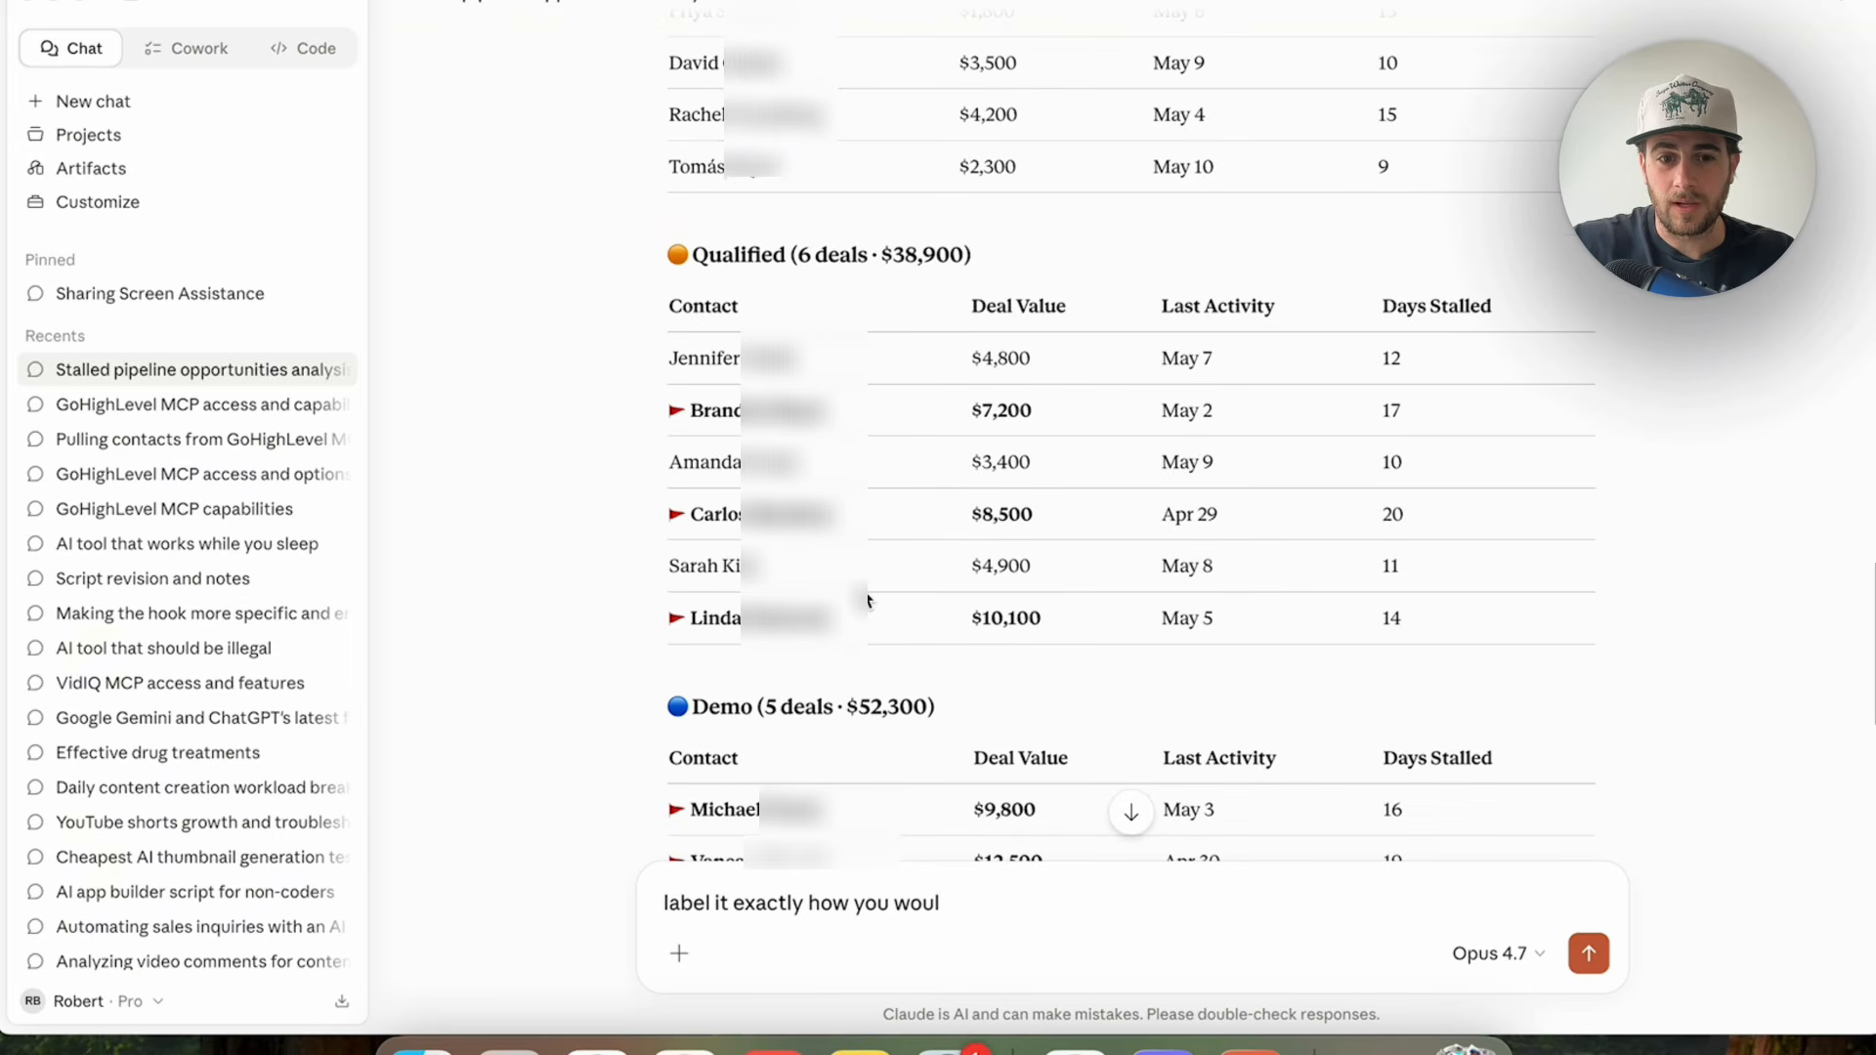
scroll(864, 596, down, 5)
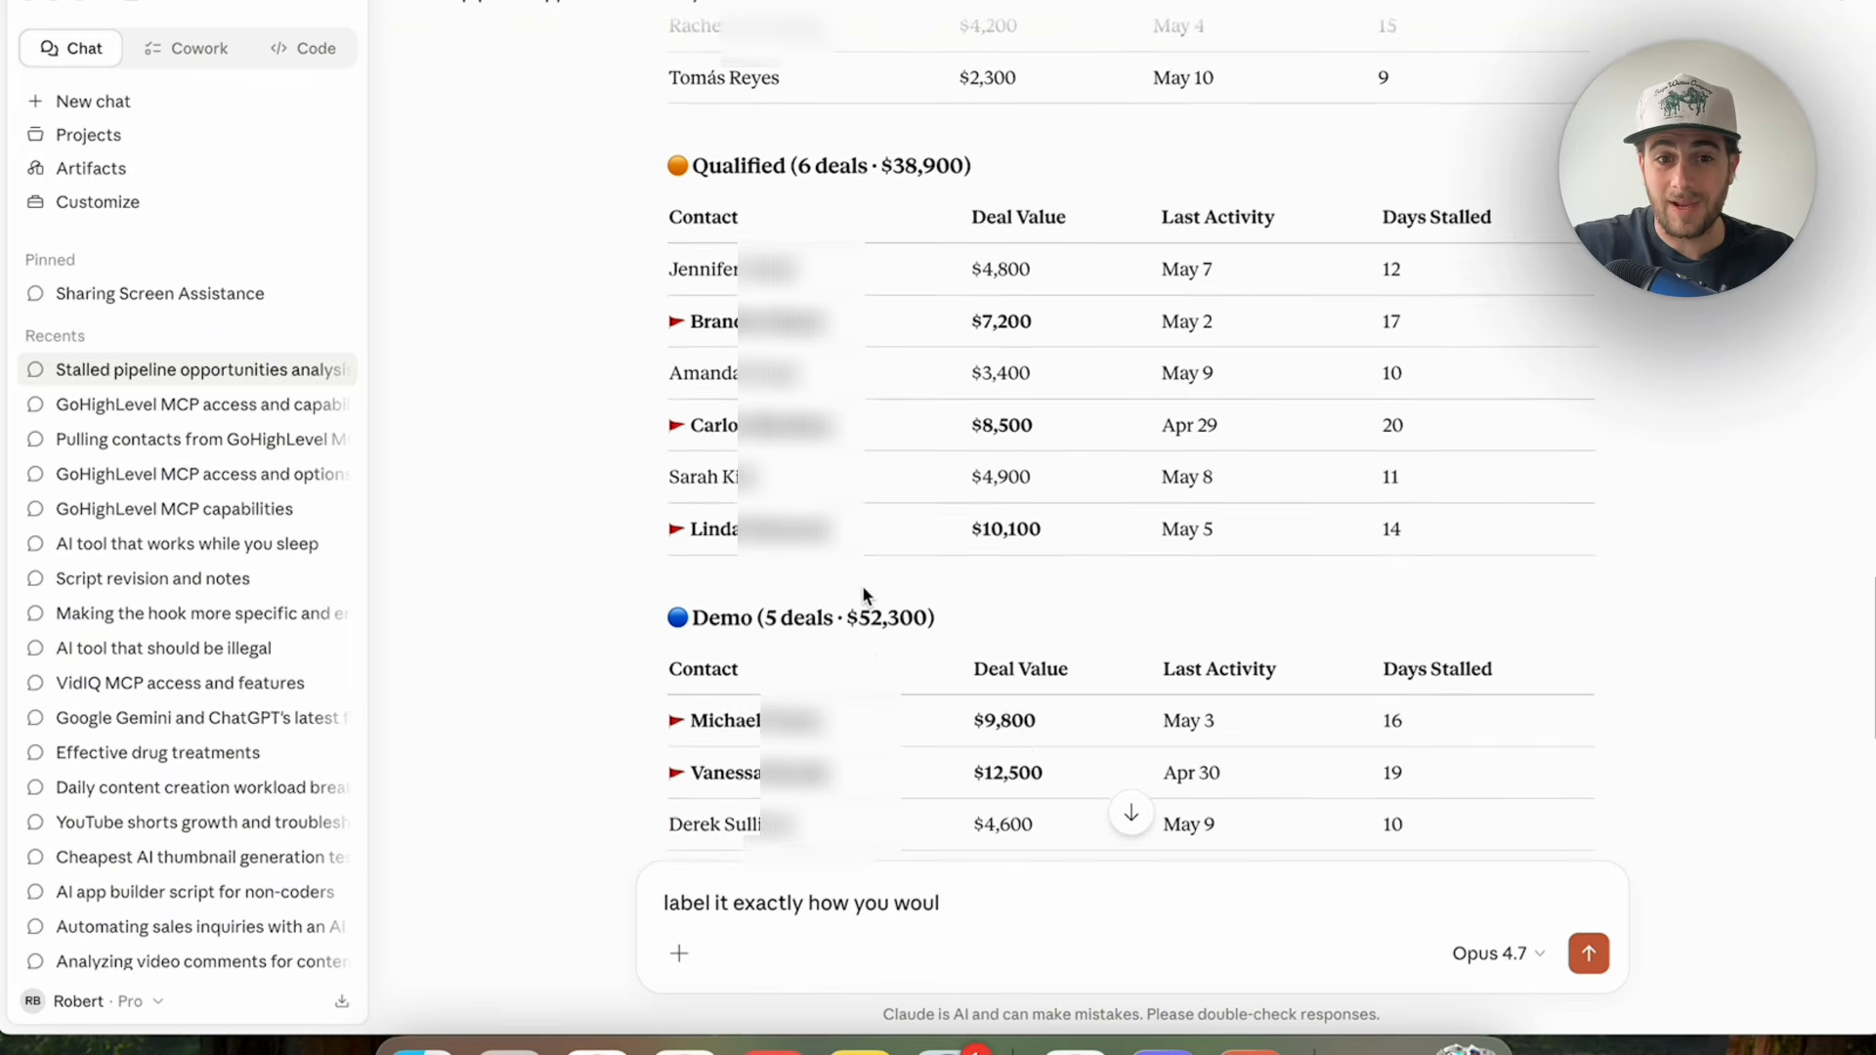
scroll(866, 596, down, 4)
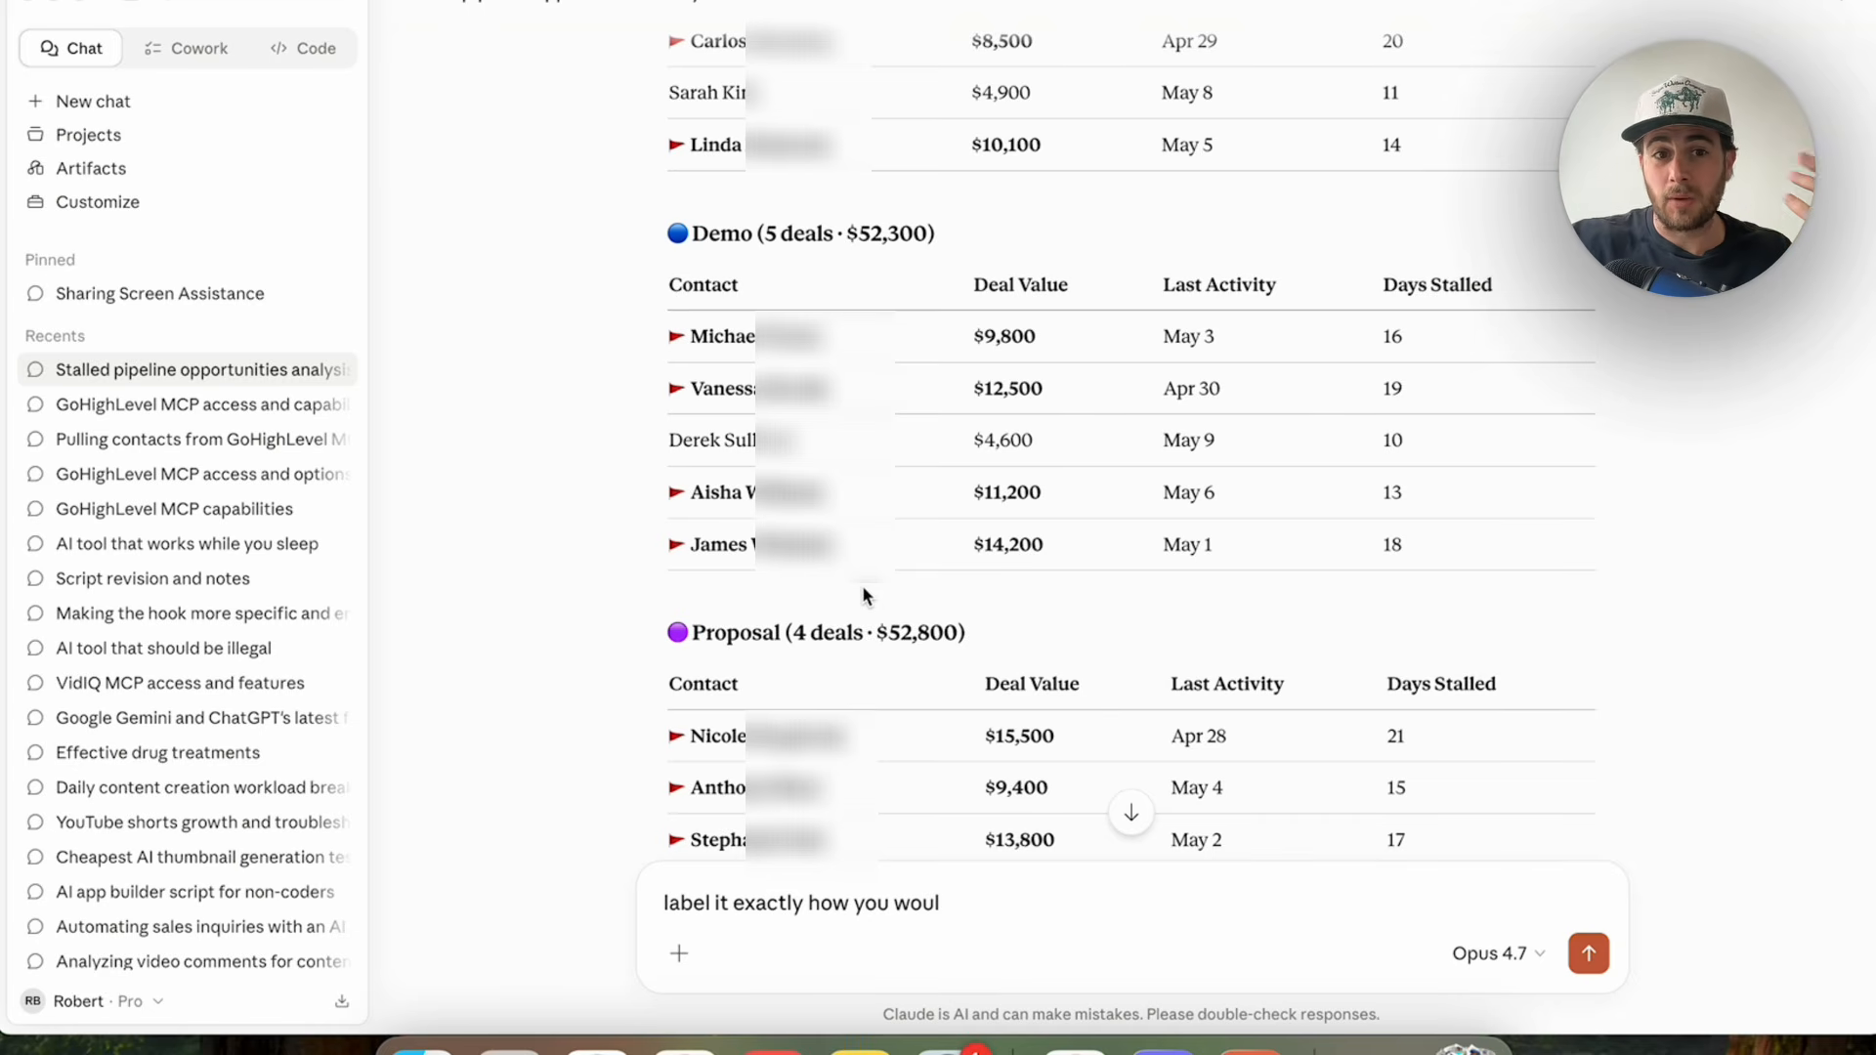
scroll(1391, 583, down, 10)
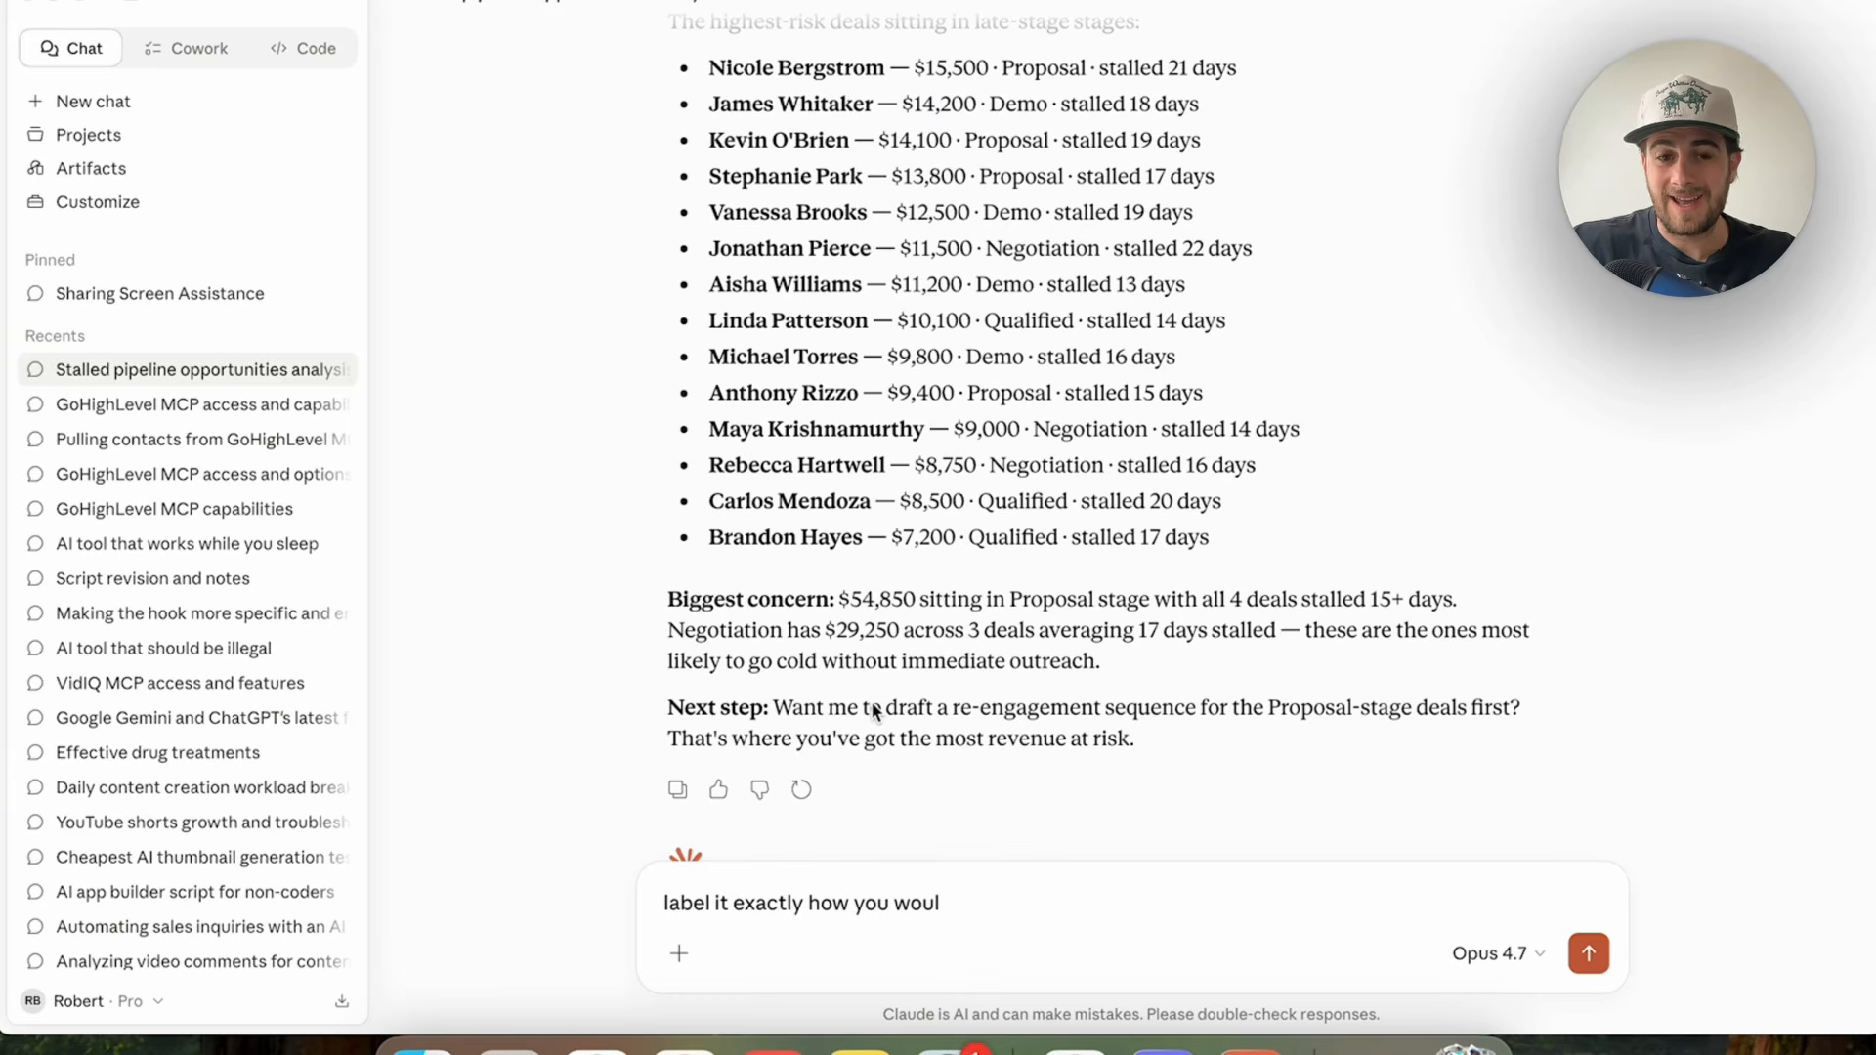
Replace the draft message with a prompt tagging contacts from the last 48 hours as HOT, WARM or COLD by form notes and source, updating GHL tags.
key(super+a)
key(BackSpace)
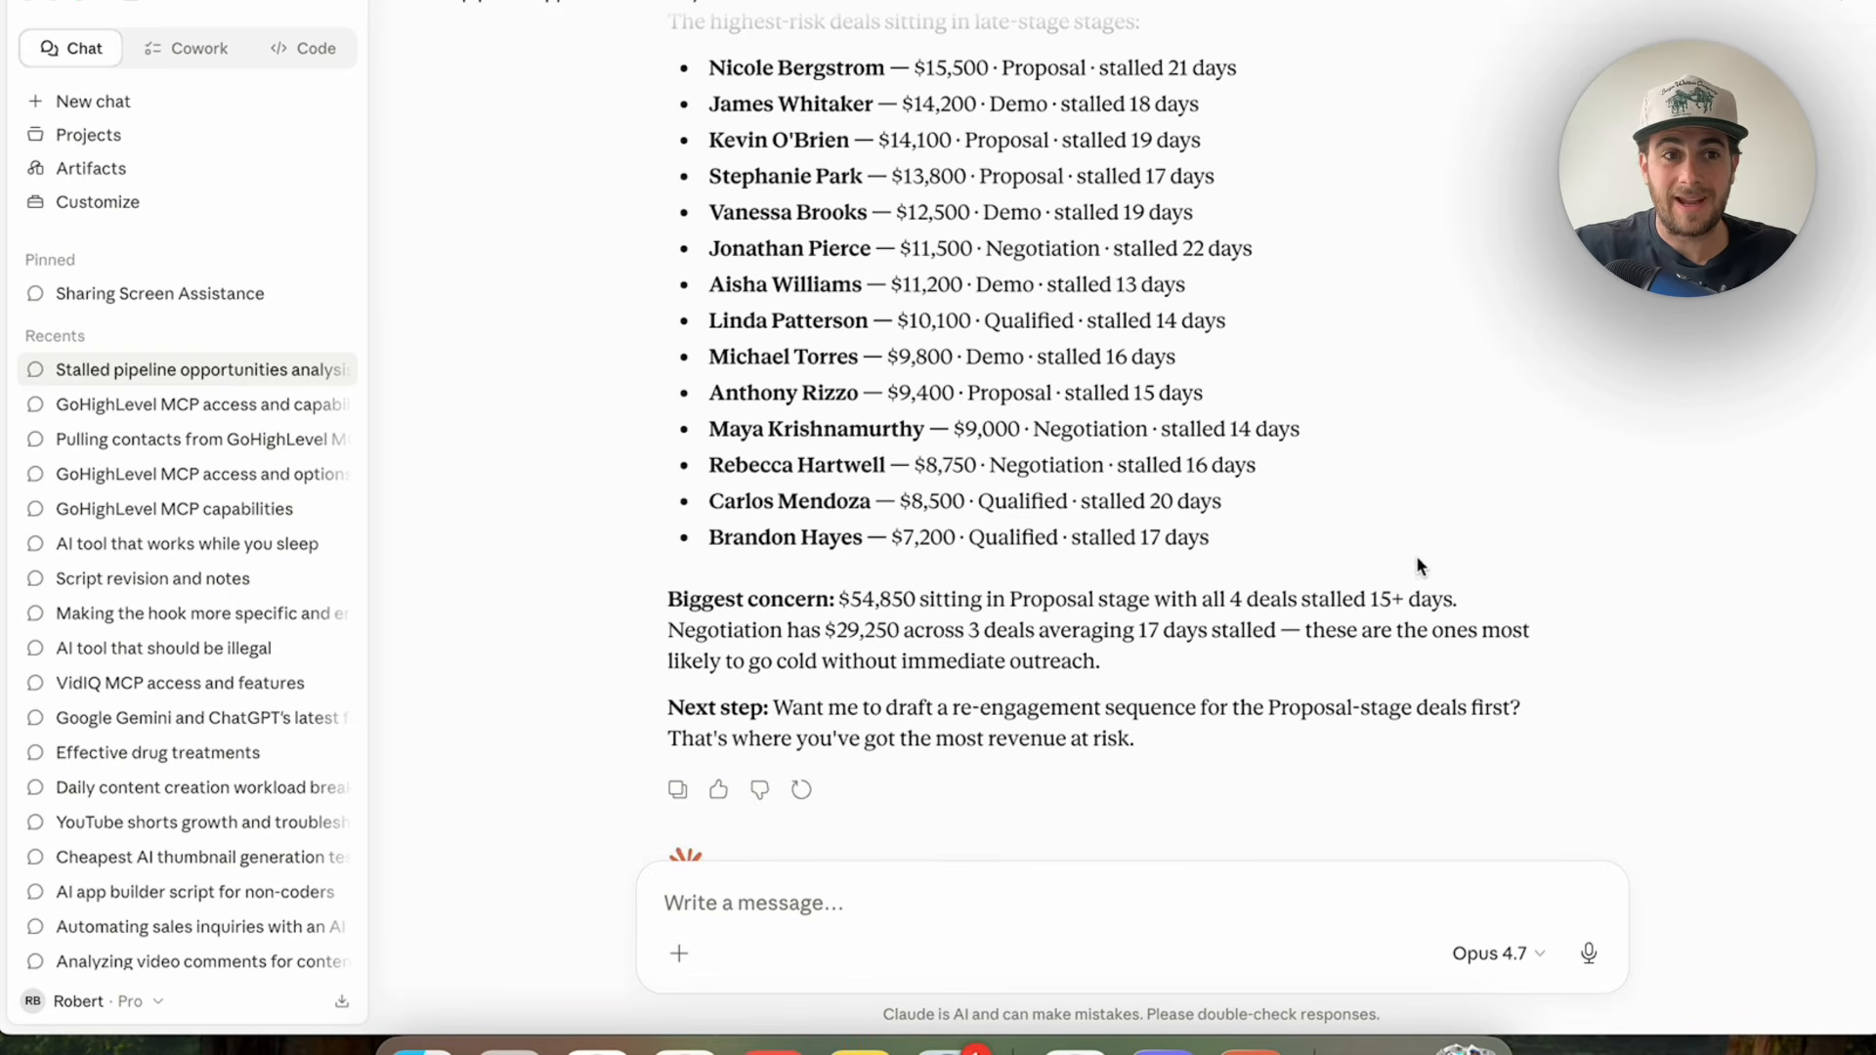
text(Look at every new contact added in the last 48 hours. Read their form notes and source. Apply the right tag. HOT if they mentioned budget or timeline, WARM if they asked questions, COLD if they're just on the email list. Update the tags in GHL.)
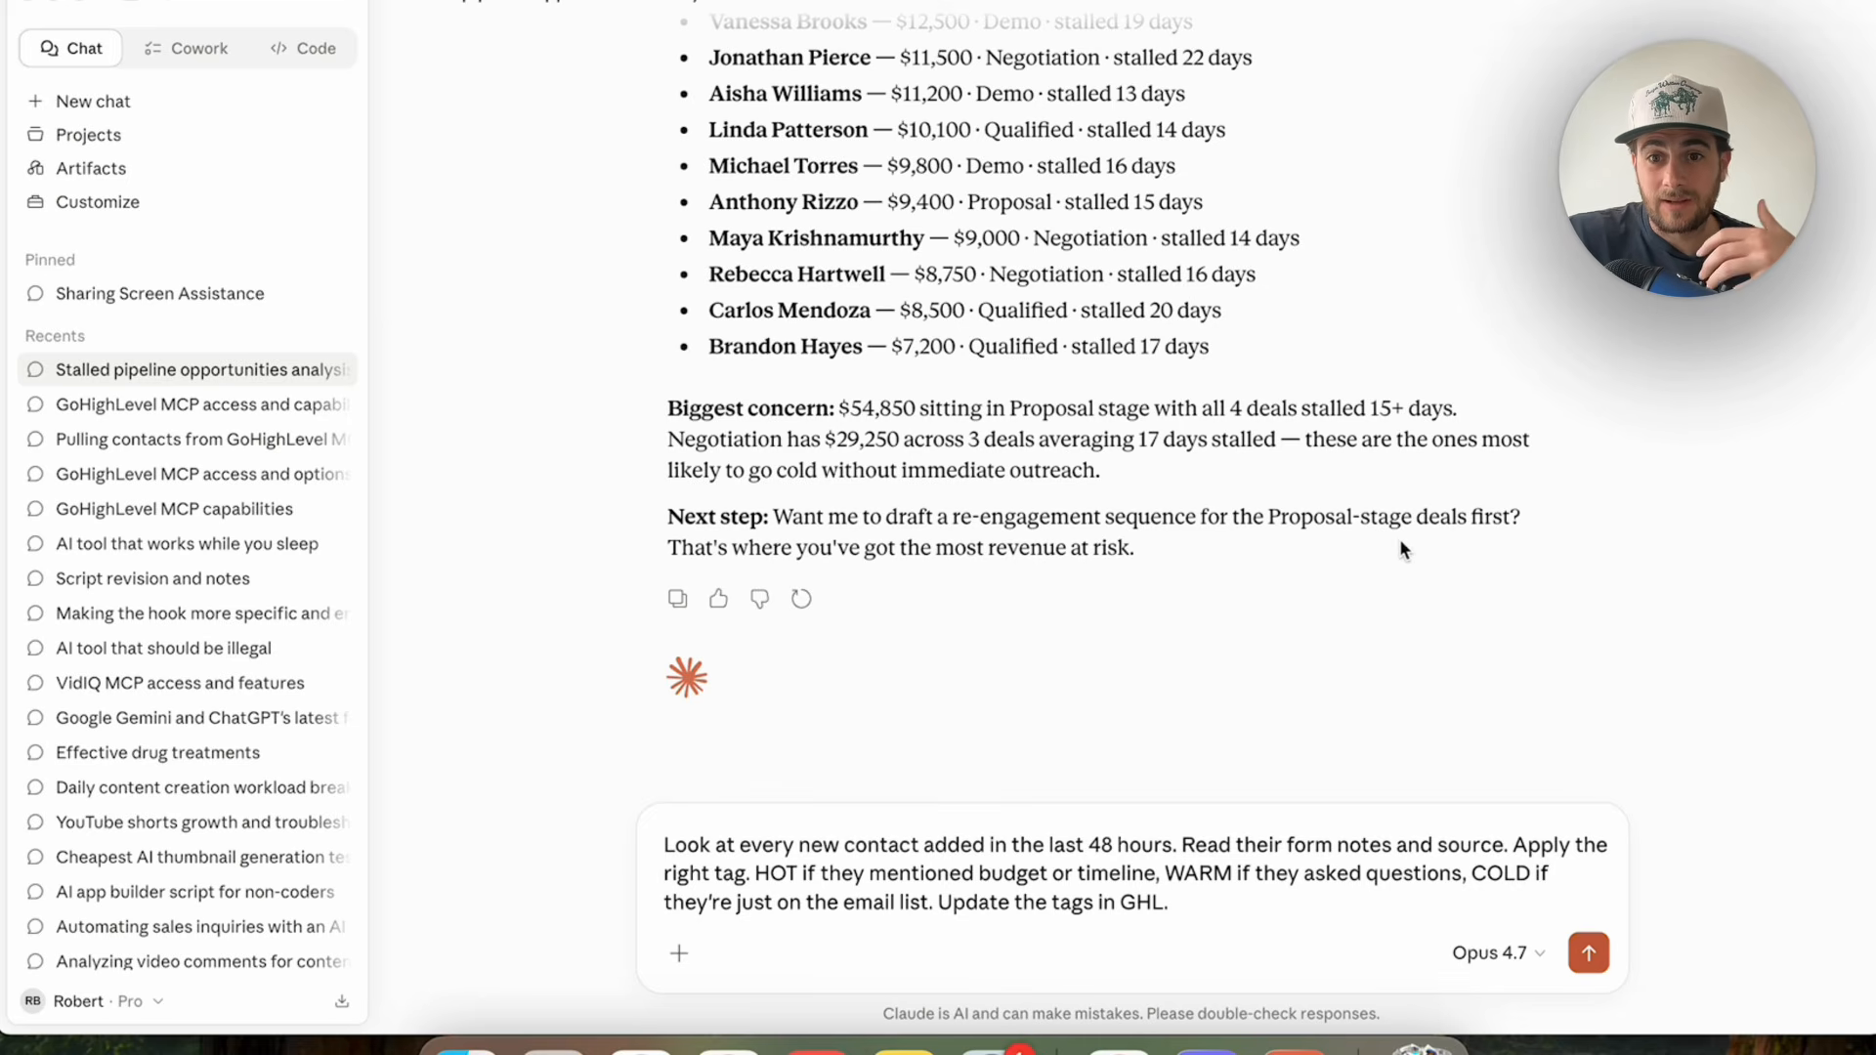
Change the appointment follow-up prompt in a new chat to cover the last 24 days and submit it.
key(super+Tab)
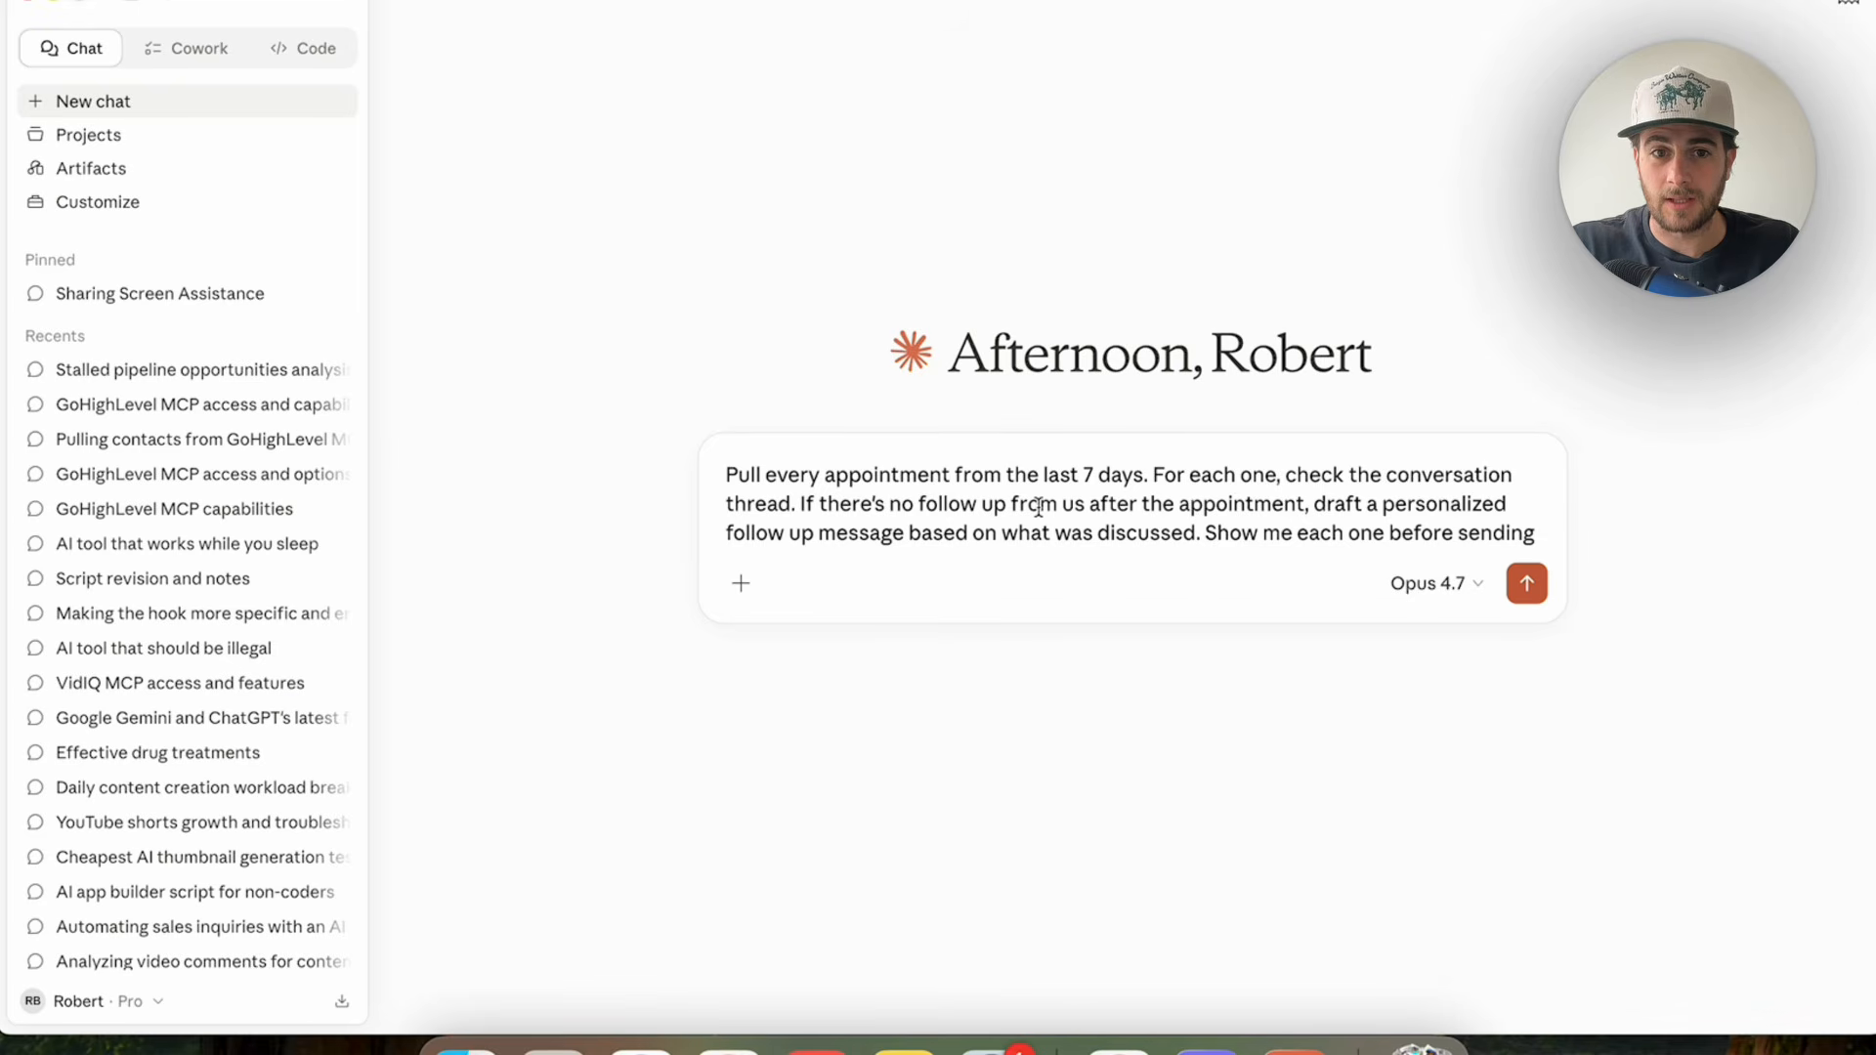
click(1101, 472)
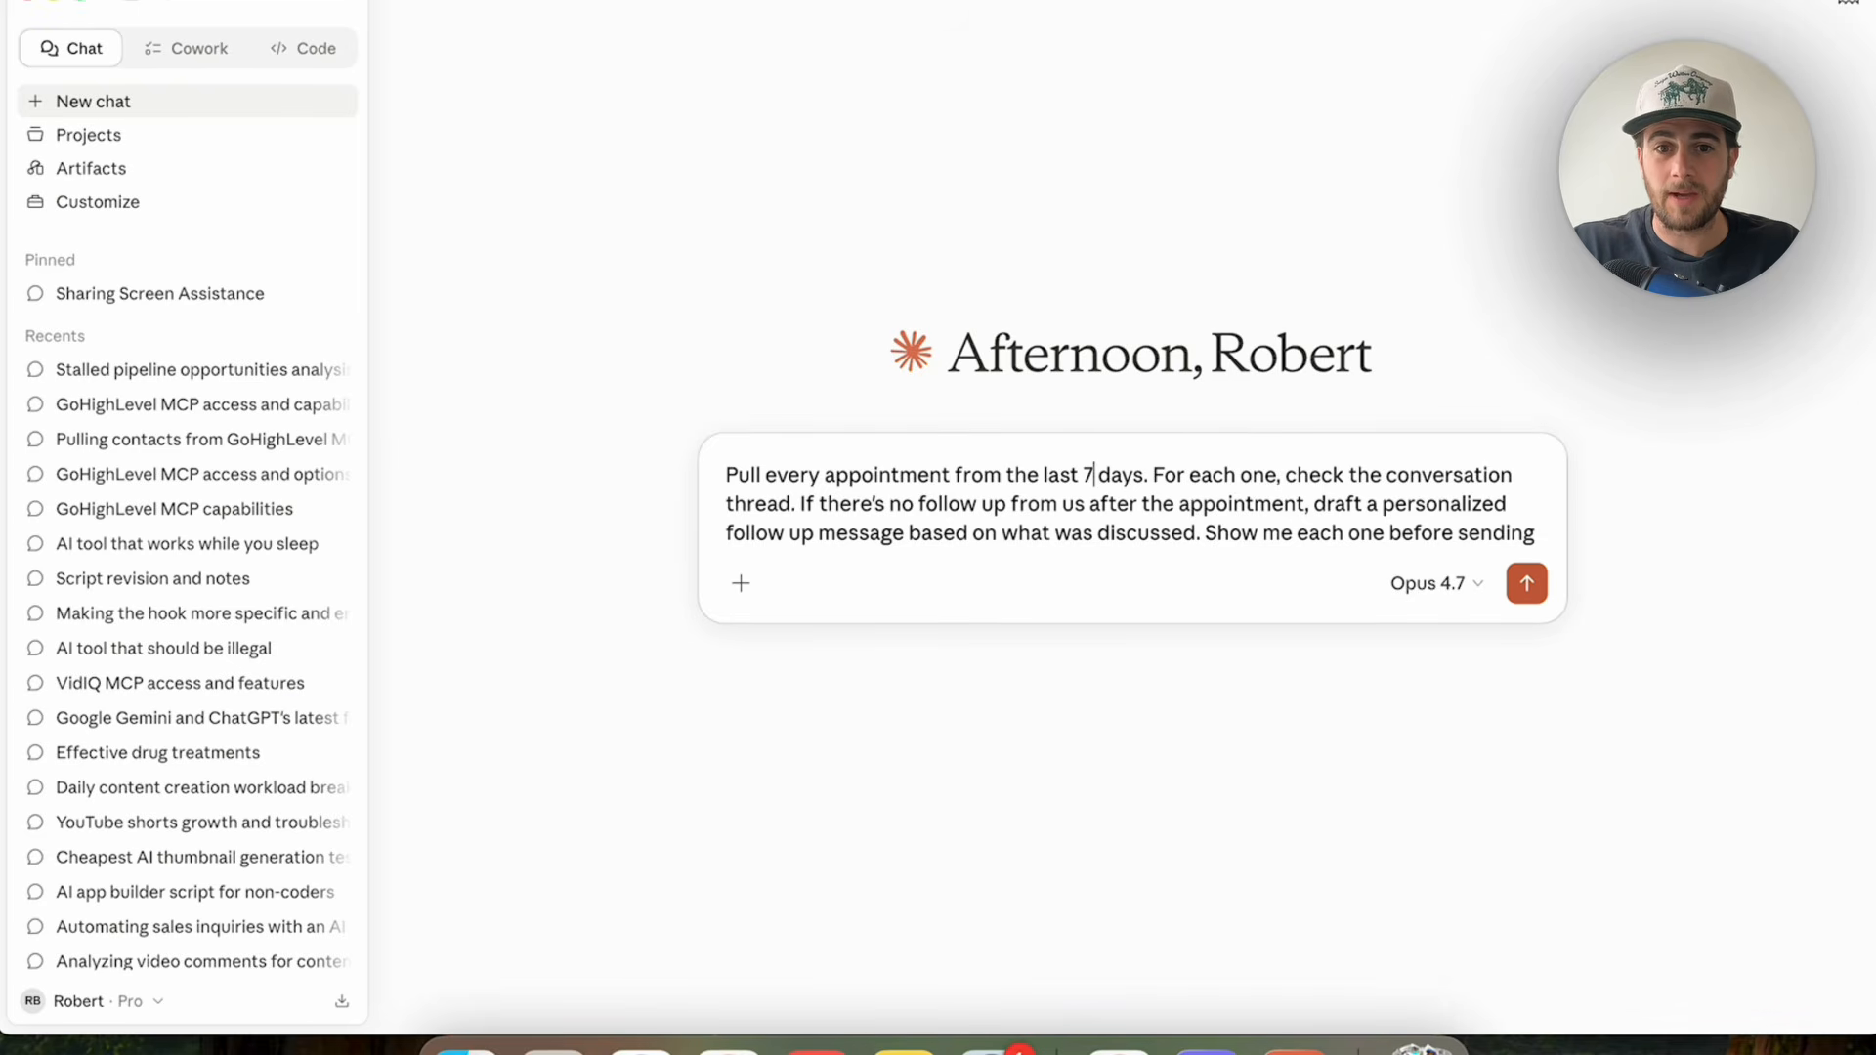
key(BackSpace)
text(24)
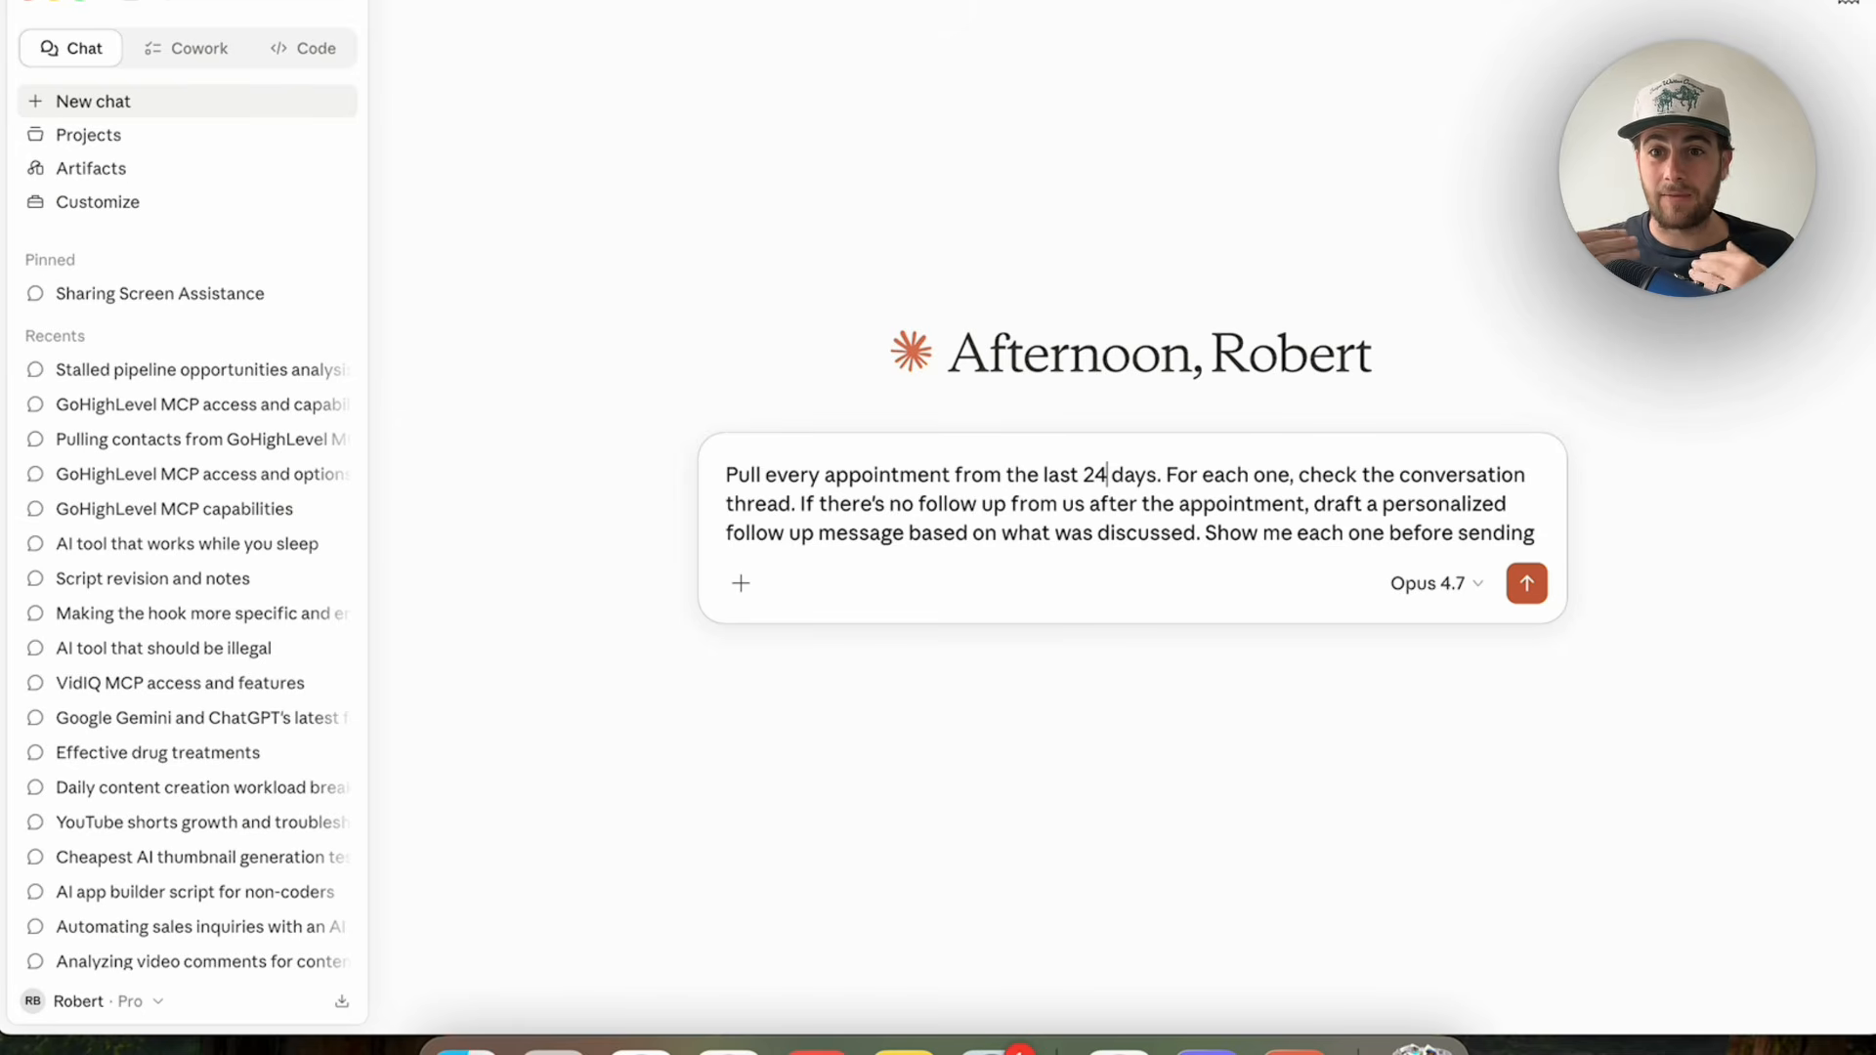
key(Return)
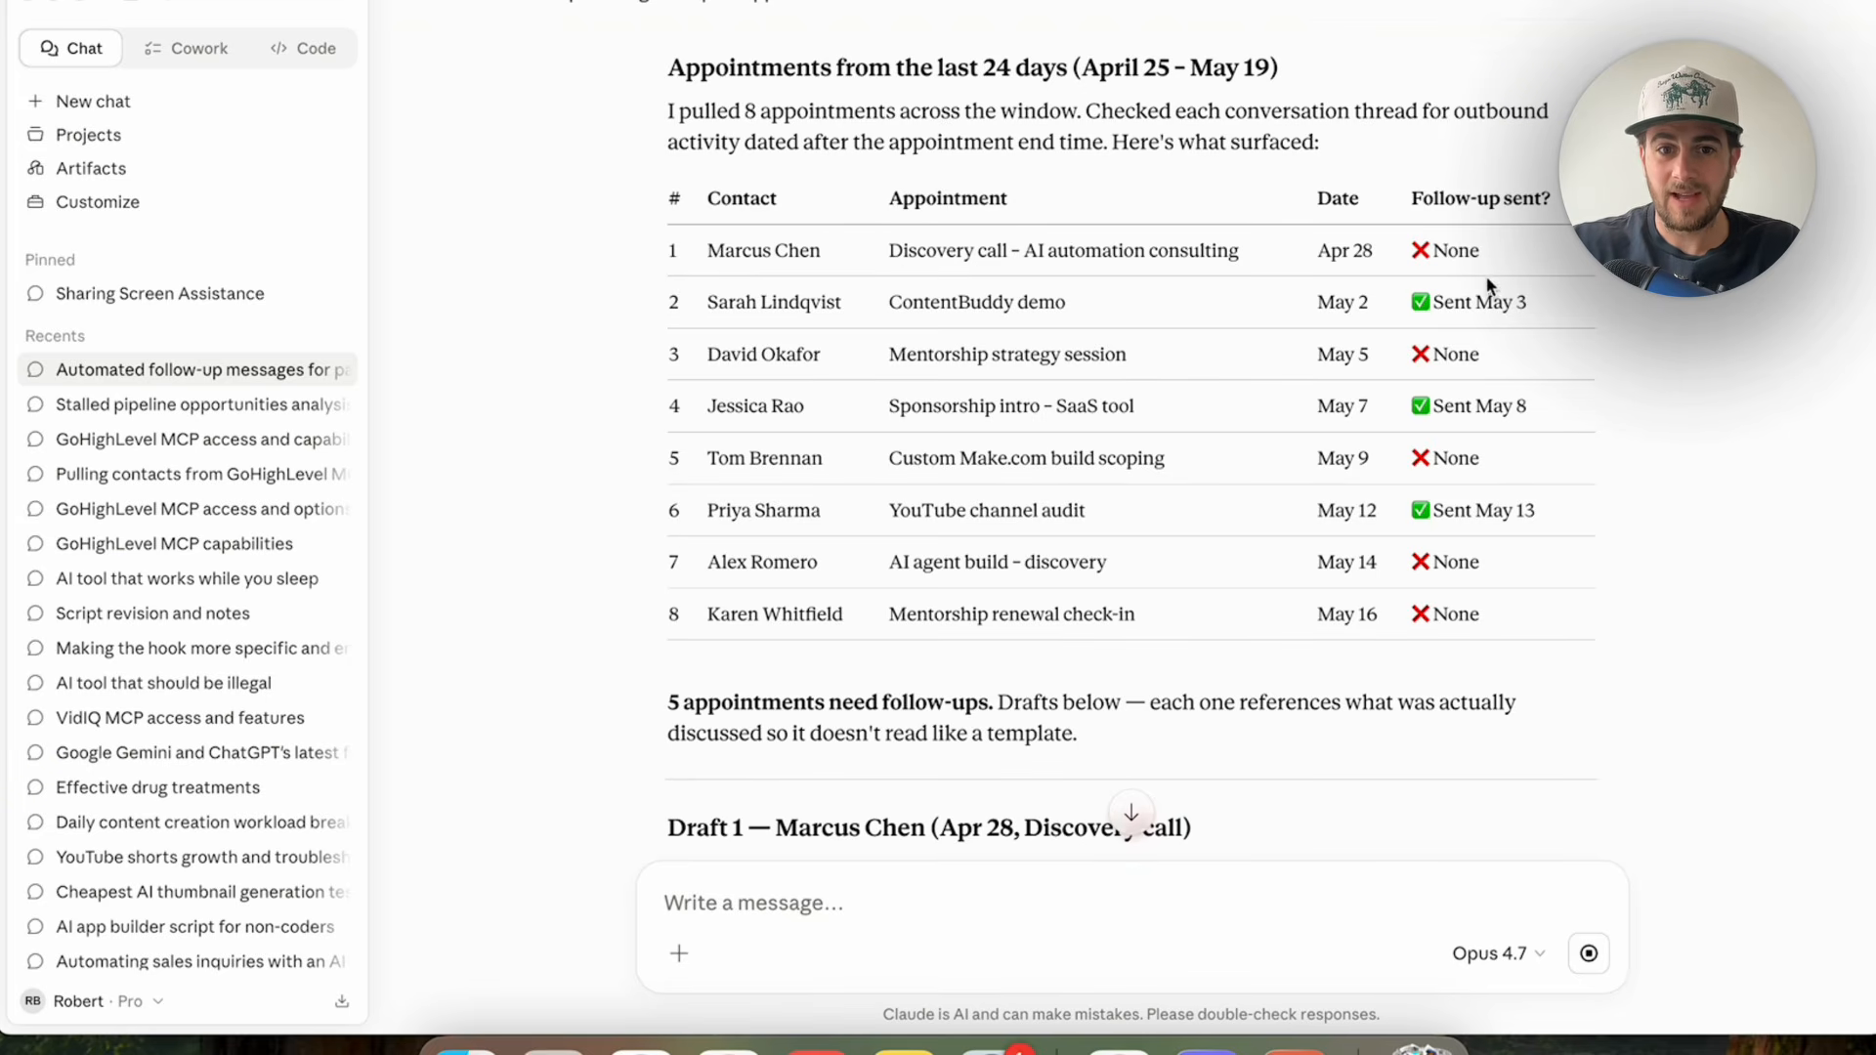
Review the appointments table and compare the ROI-forward and Soft check-in versions of the first follow-up draft.
scroll(1085, 670, down, 3)
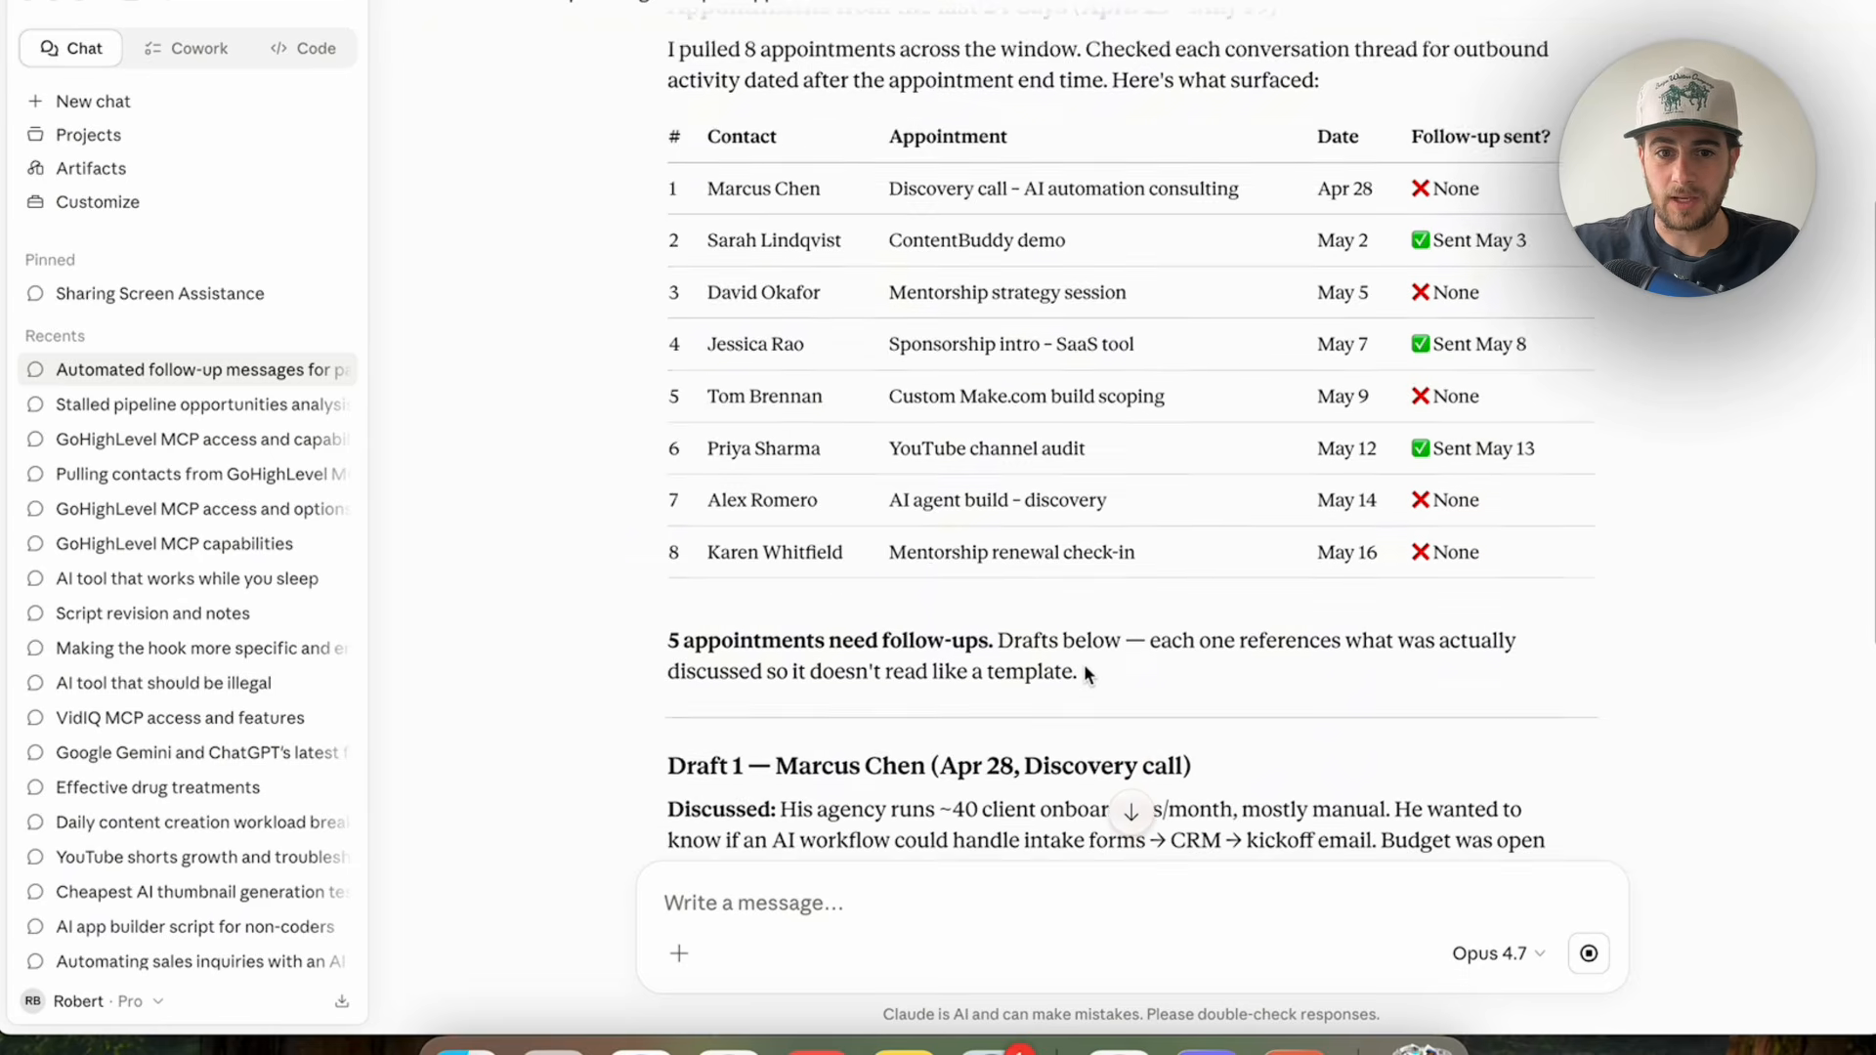
scroll(1086, 674, down, 4)
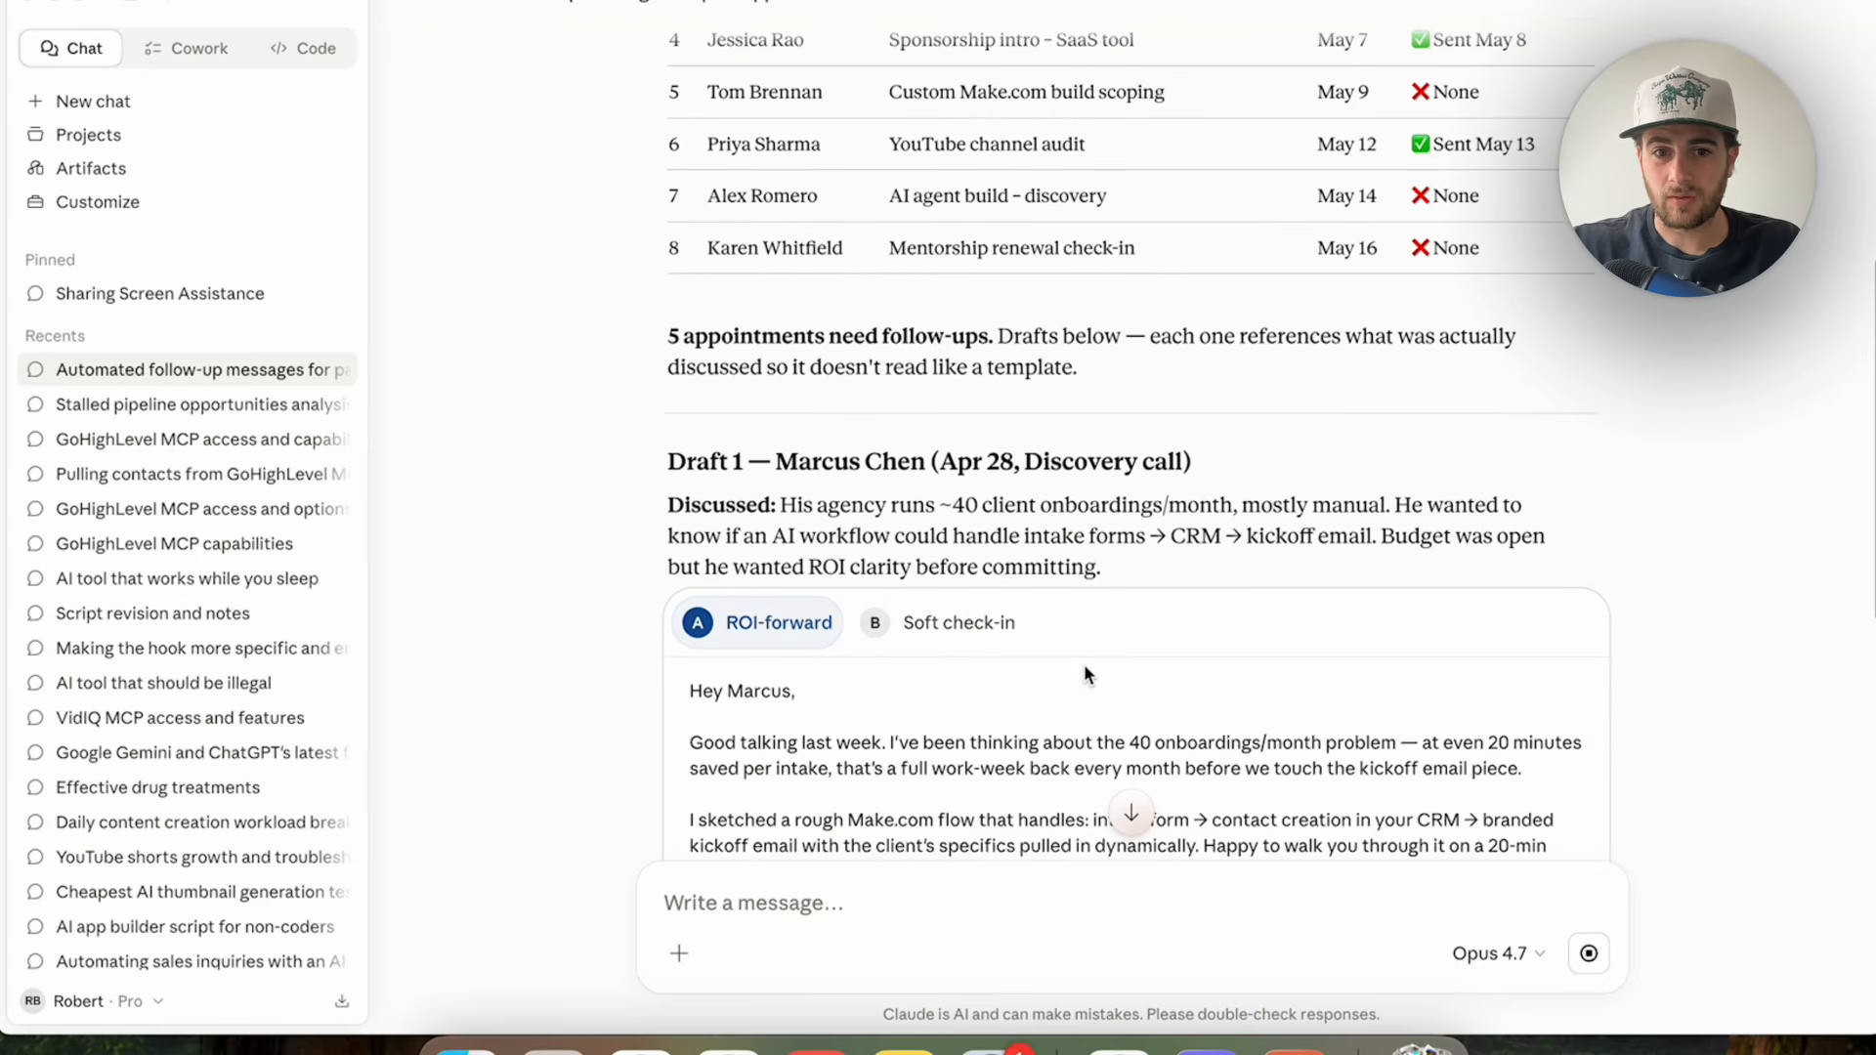
scroll(1082, 664, down, 4)
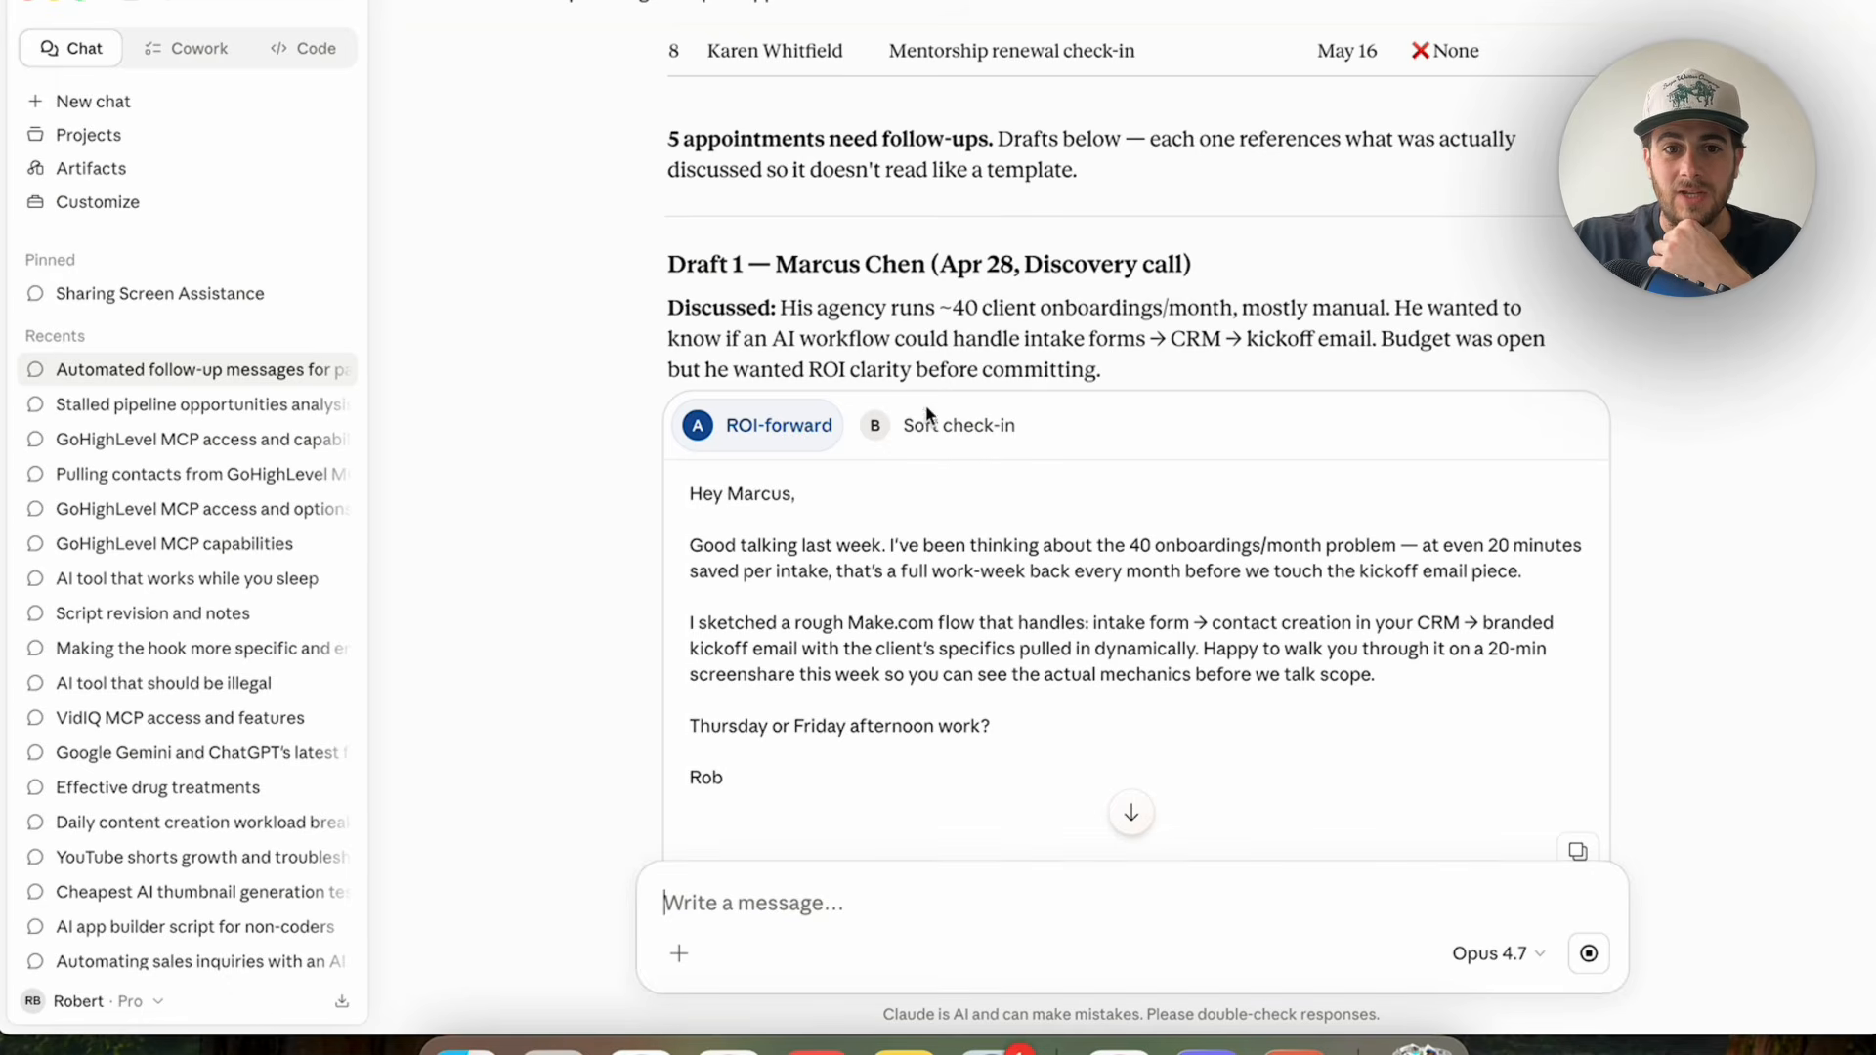
click(944, 432)
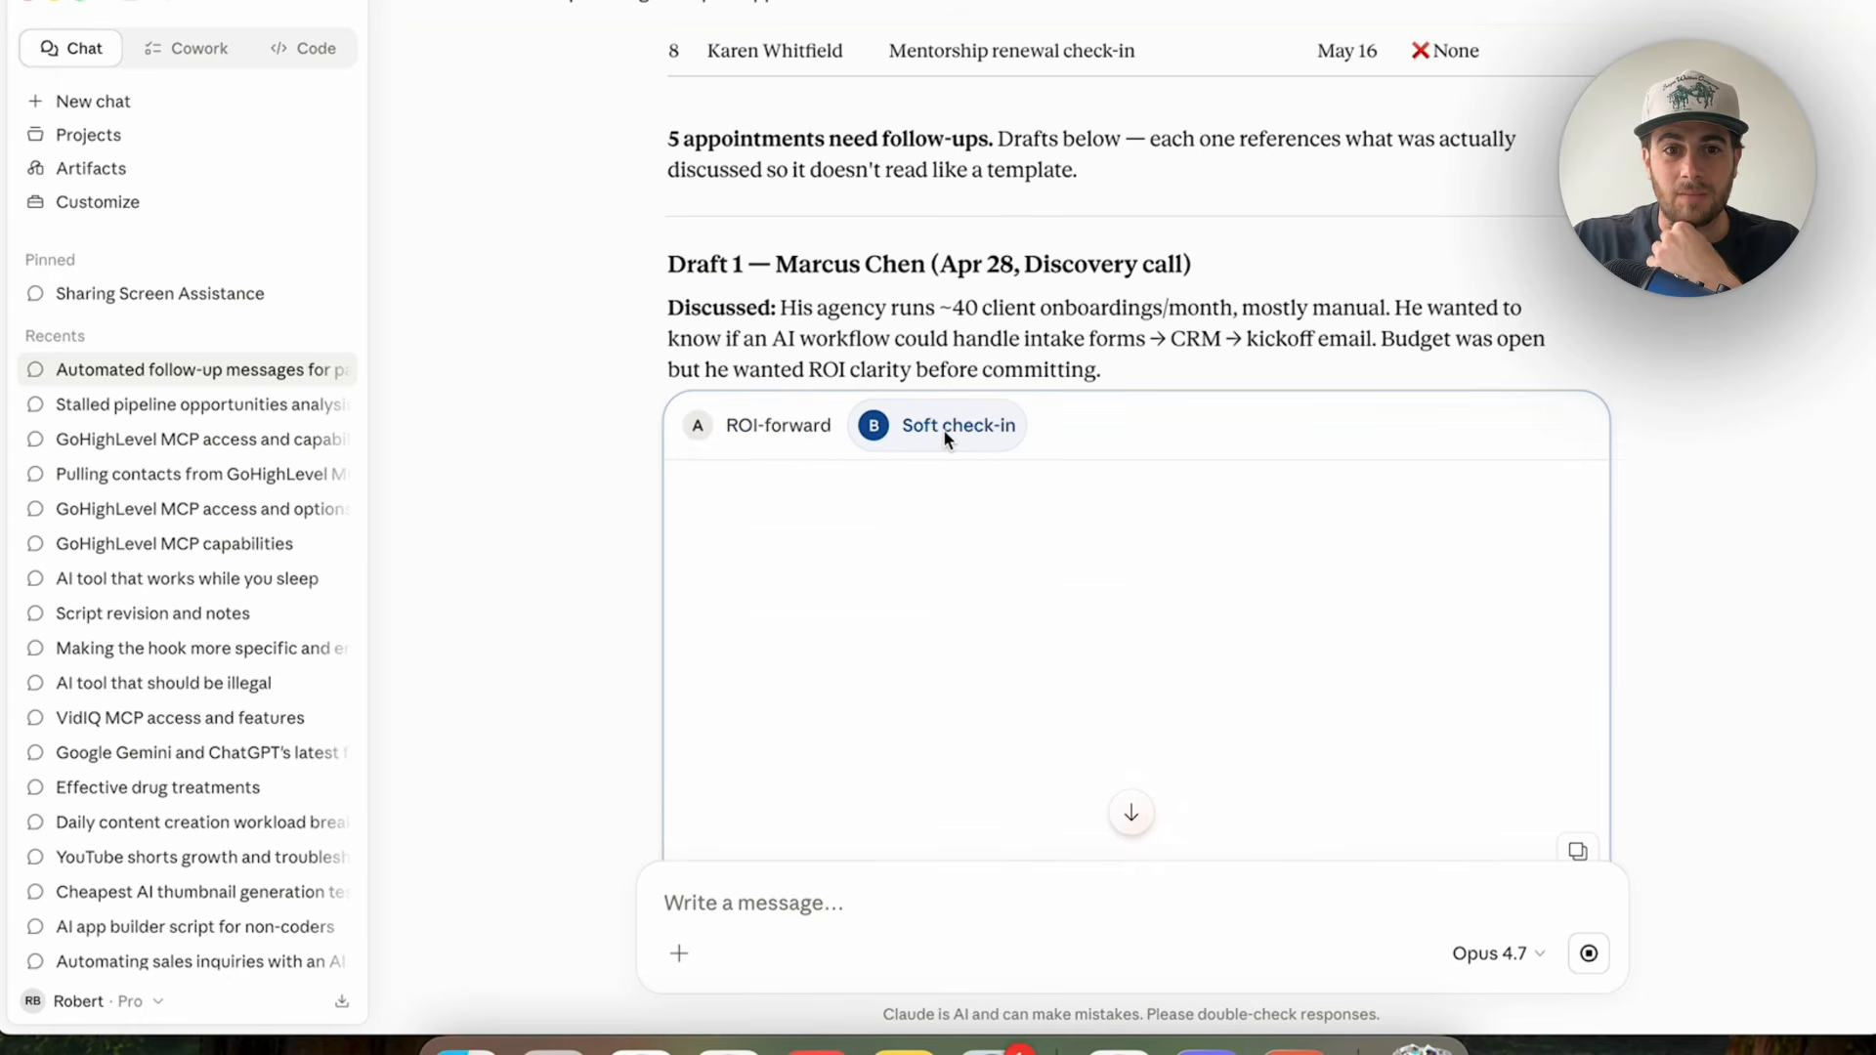
click(783, 445)
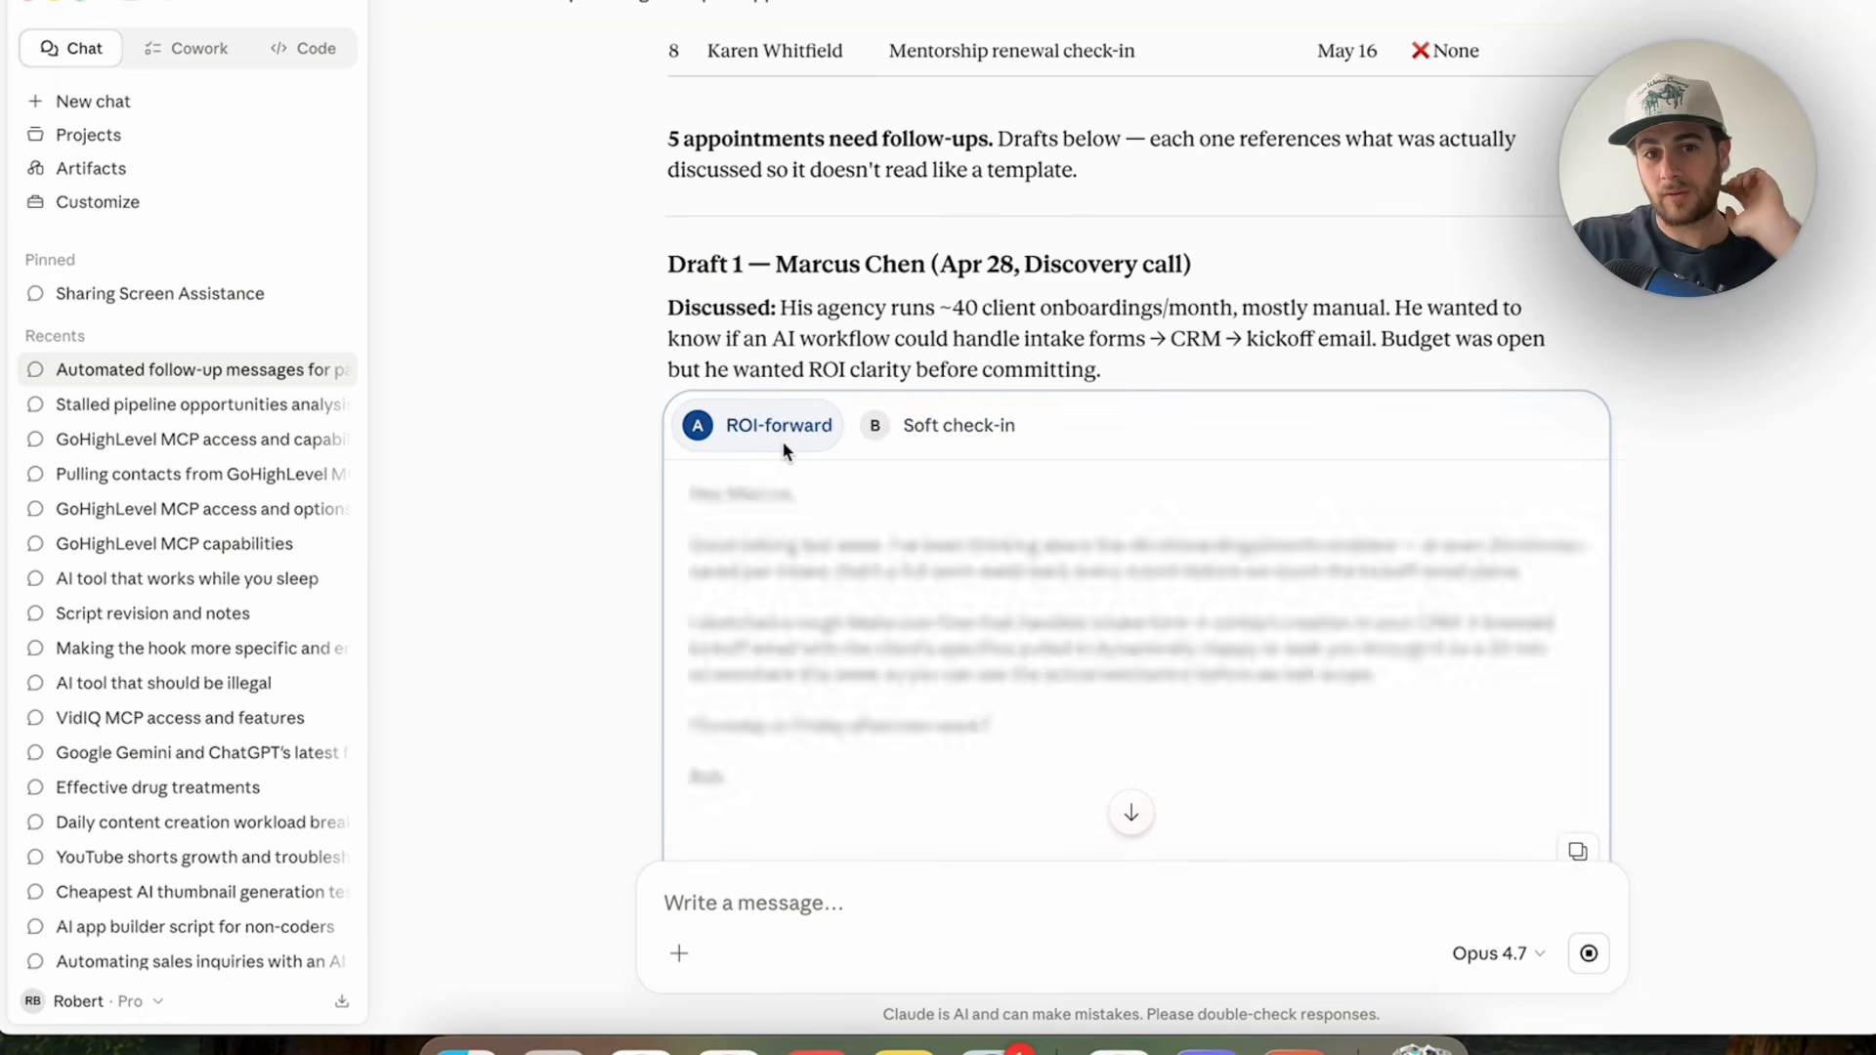
click(891, 422)
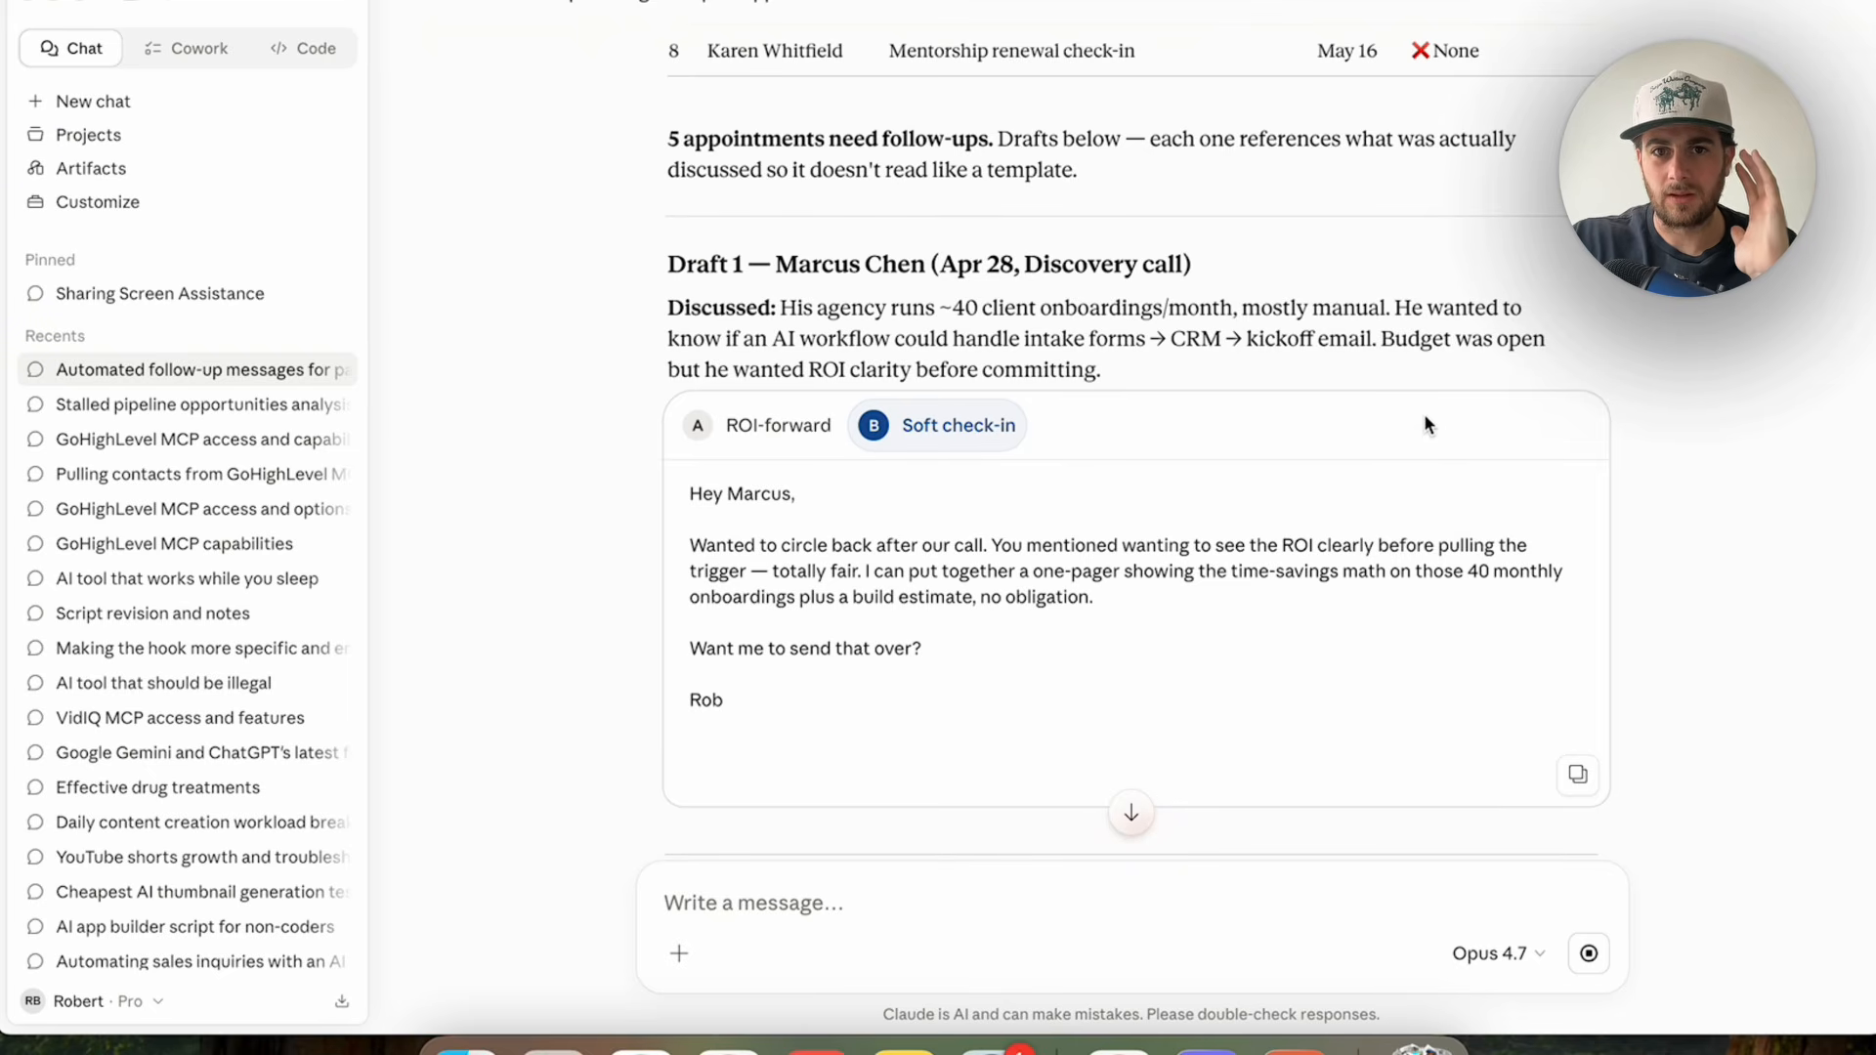
Read the remaining follow-up drafts, including the one for the Custom Make.com build scoping appointment.
scroll(1127, 686, down, 10)
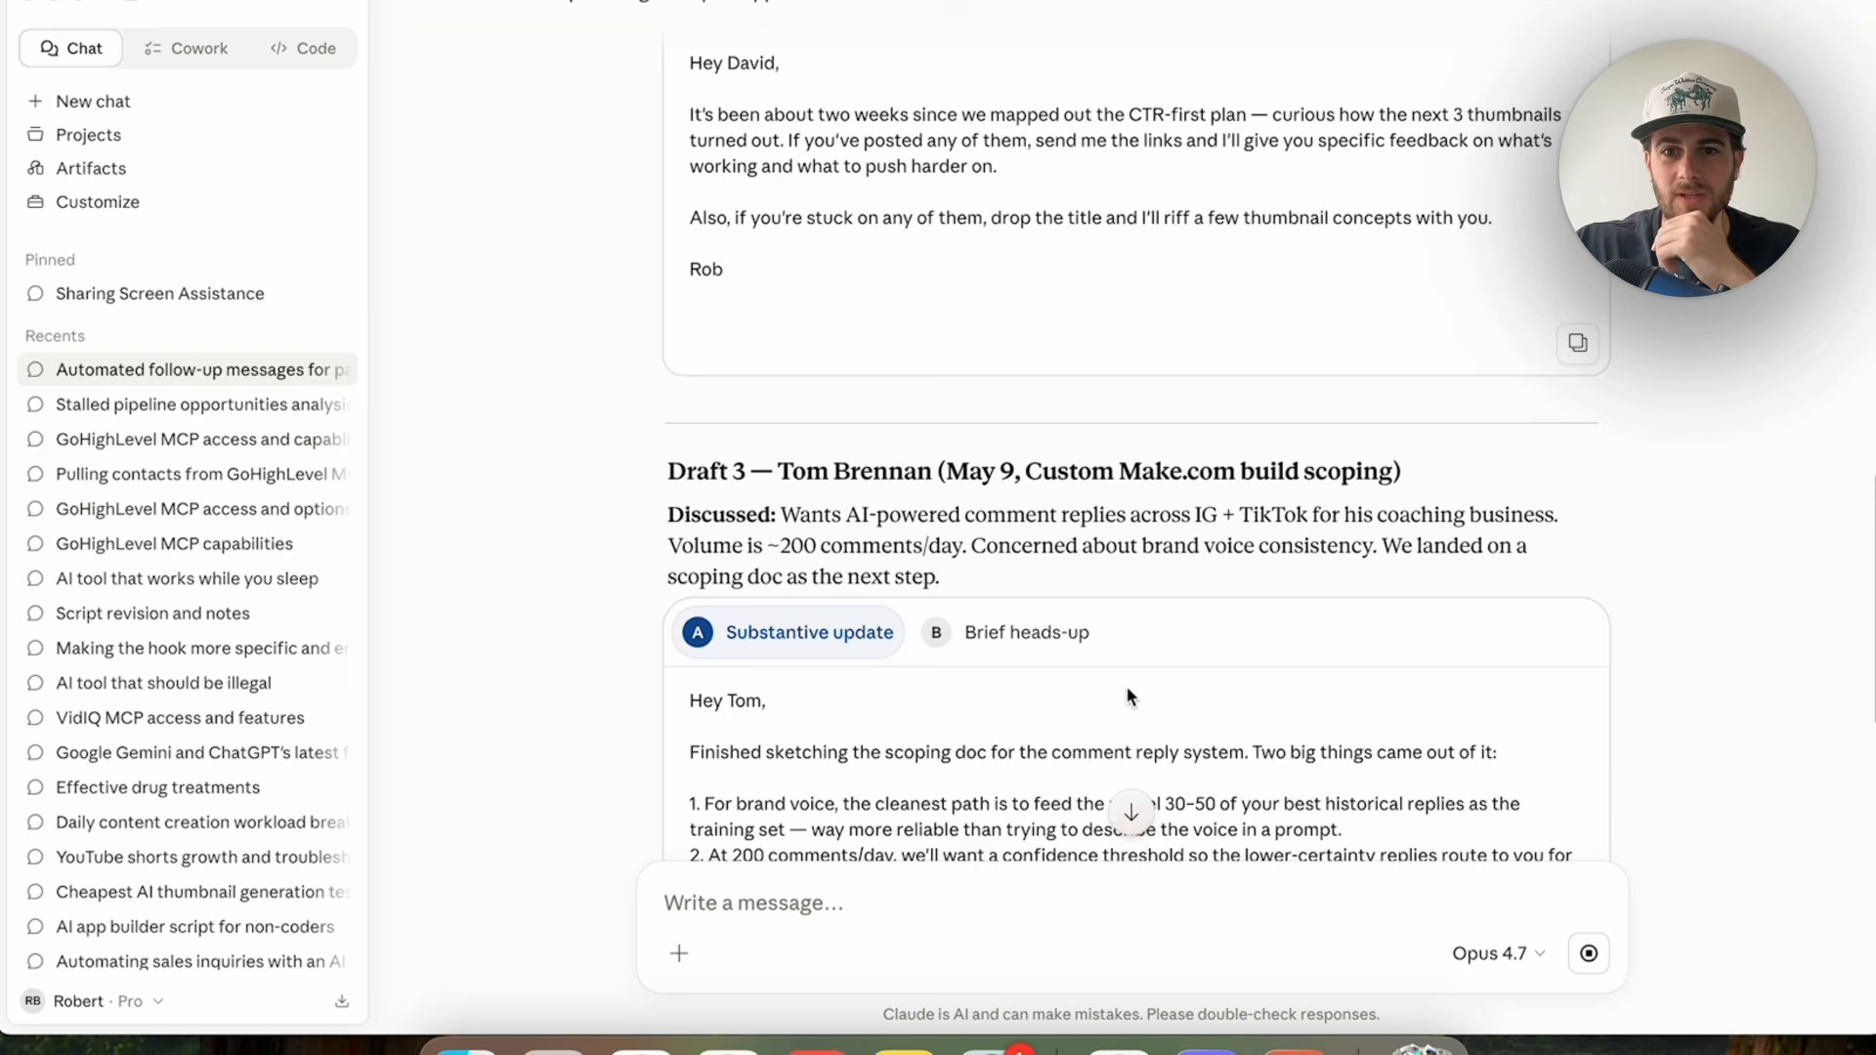
scroll(1127, 685, up, 2)
scroll(1128, 685, down, 4)
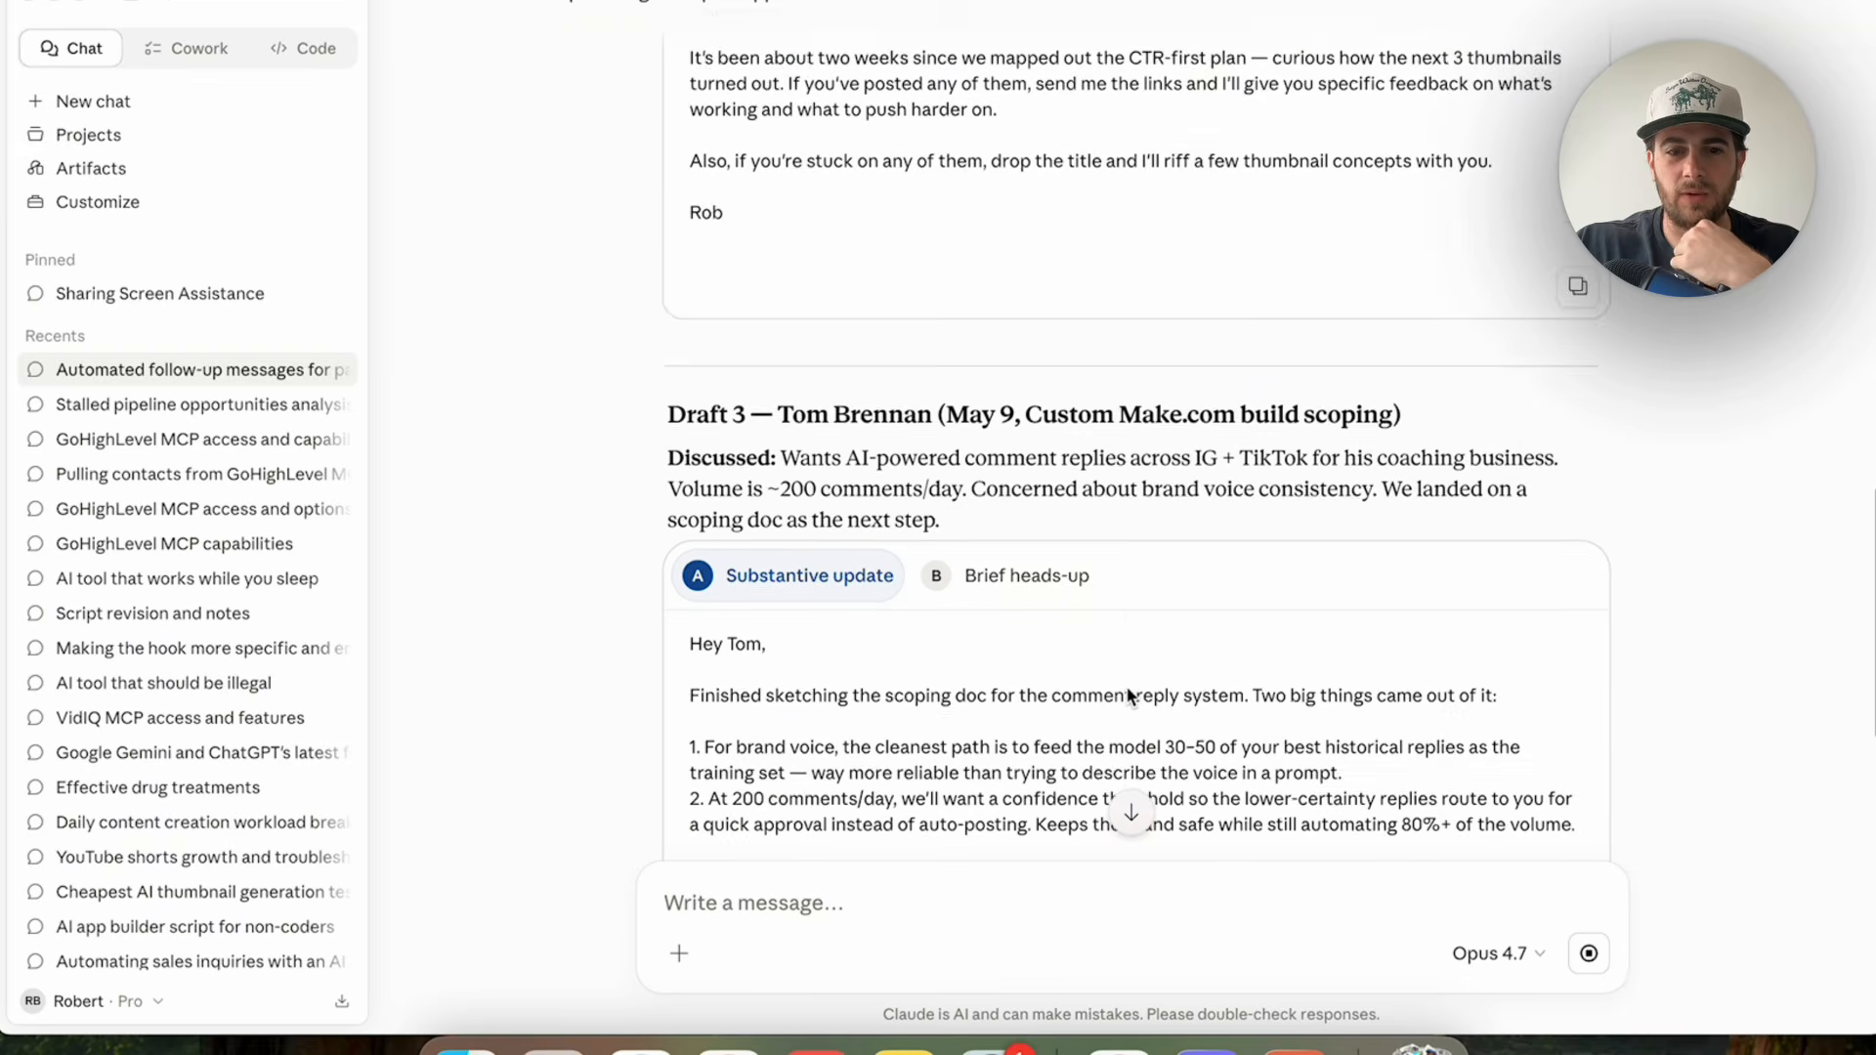
scroll(1127, 695, down, 1)
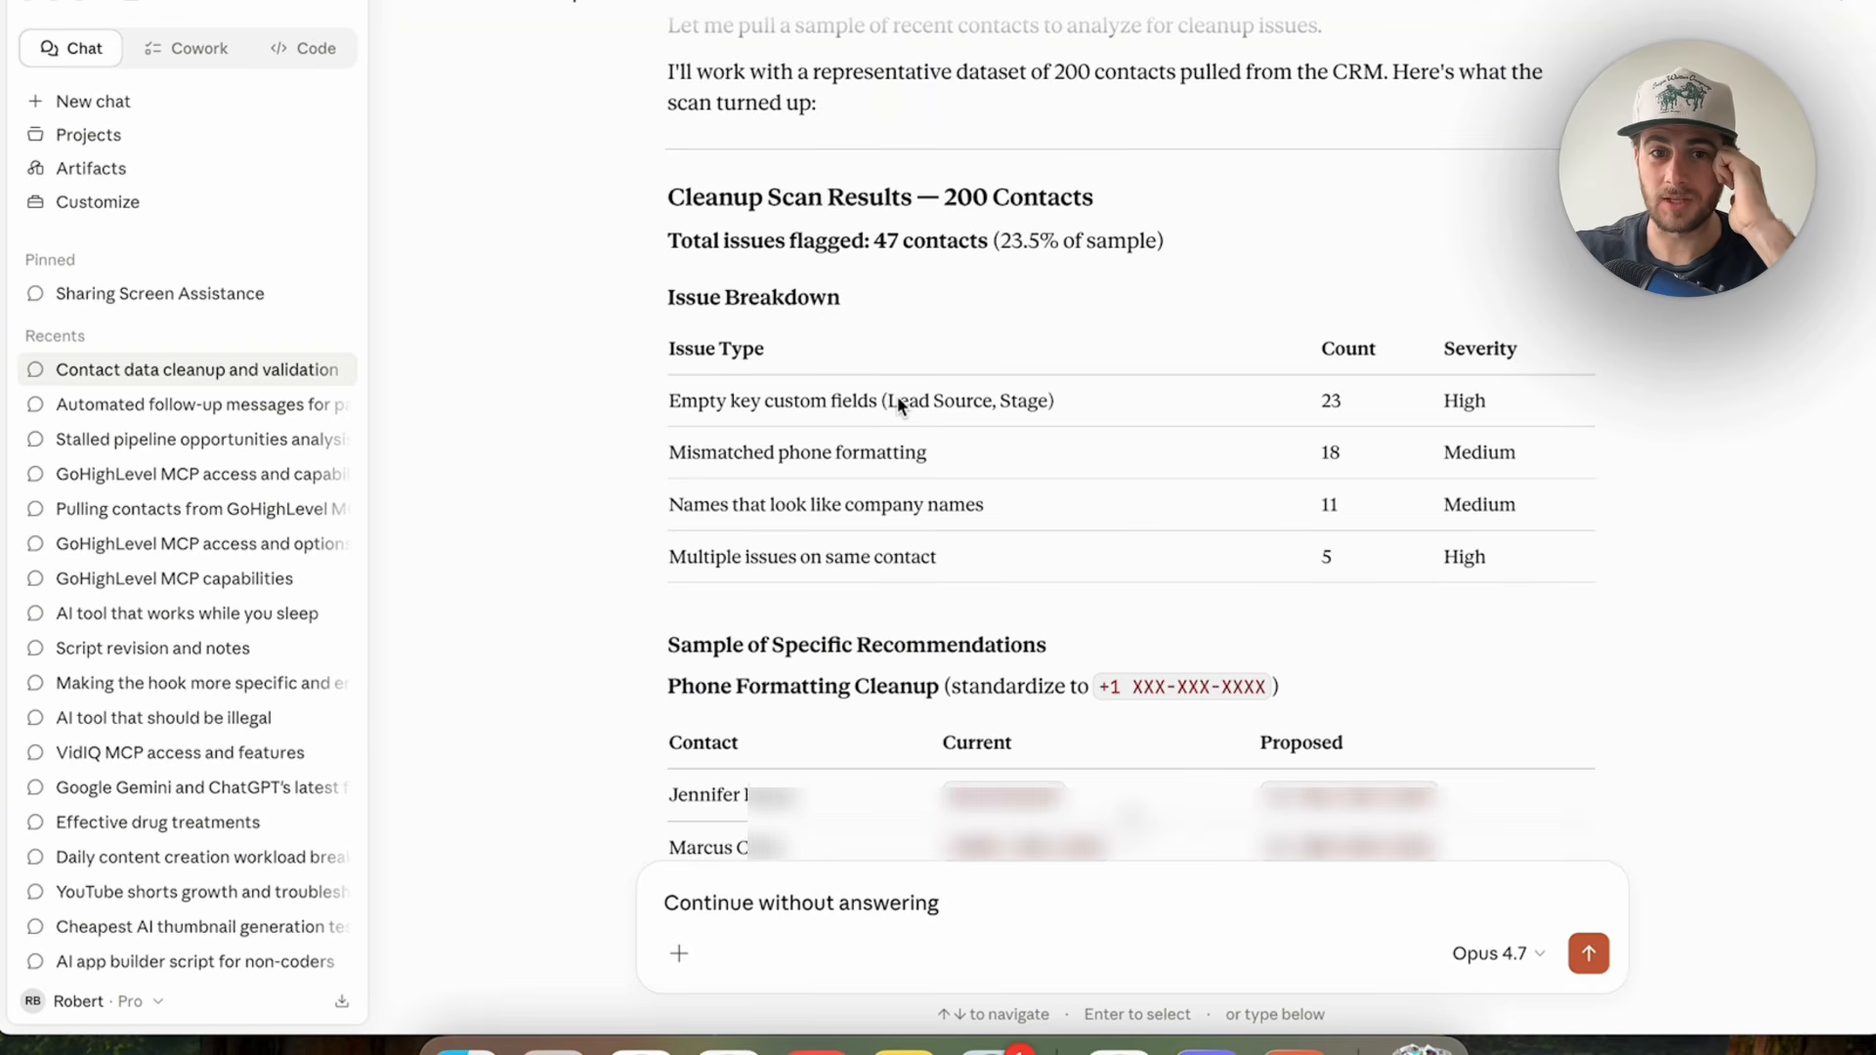
Examine the contact cleanup scan's issue breakdown and its recommendations for phone formatting, company-style names and empty custom fields.
scroll(897, 396, down, 5)
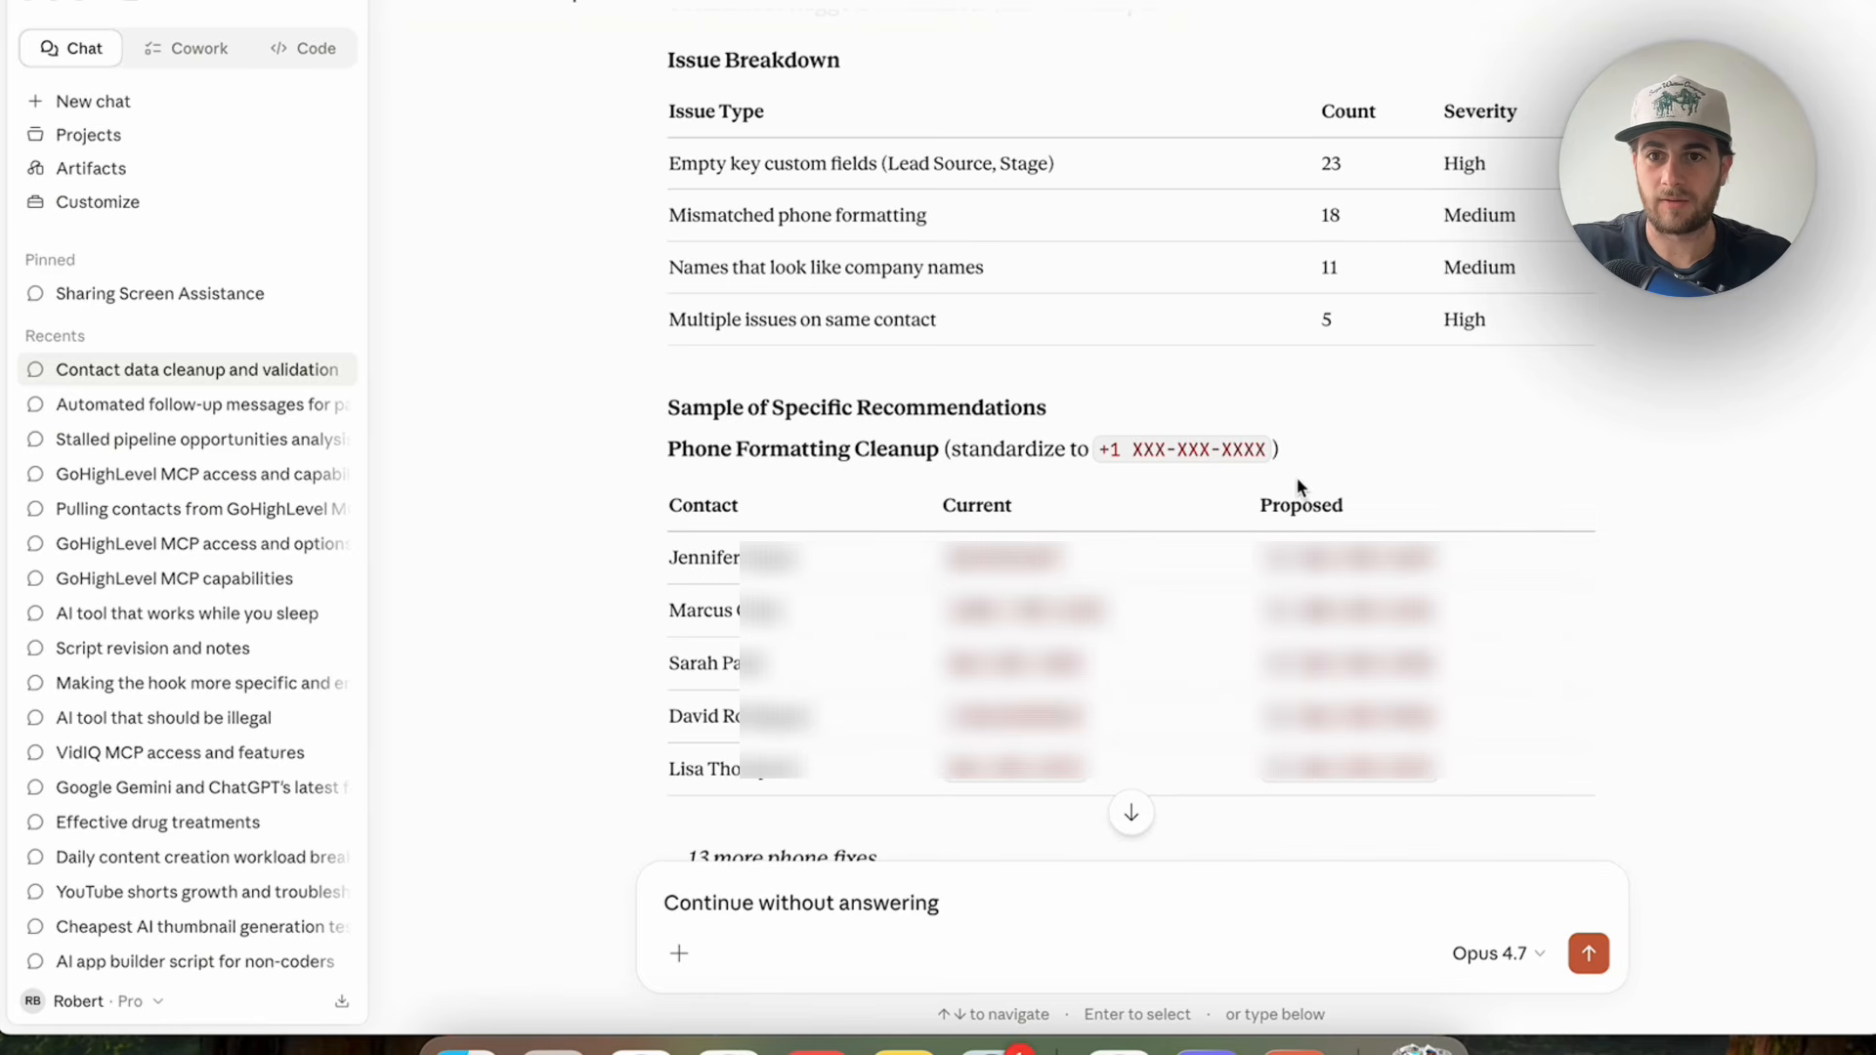
scroll(1445, 419, down, 6)
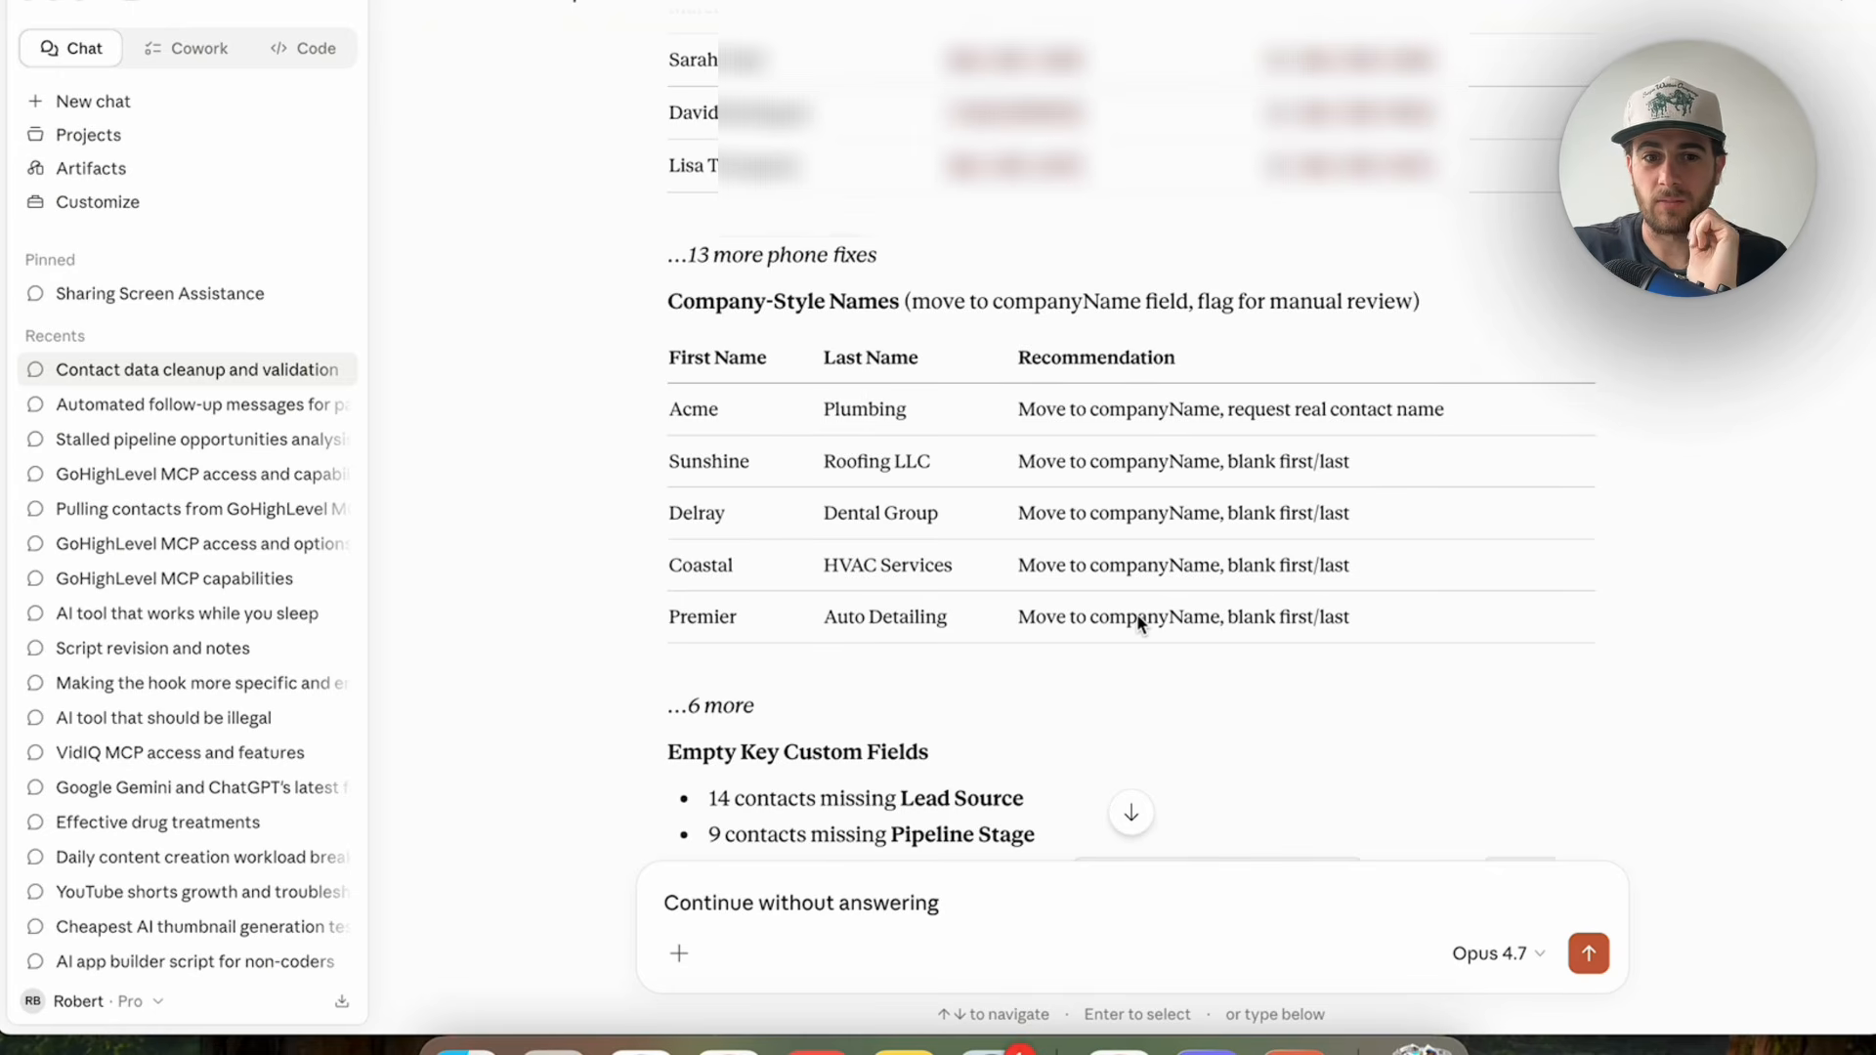
scroll(1138, 623, down, 3)
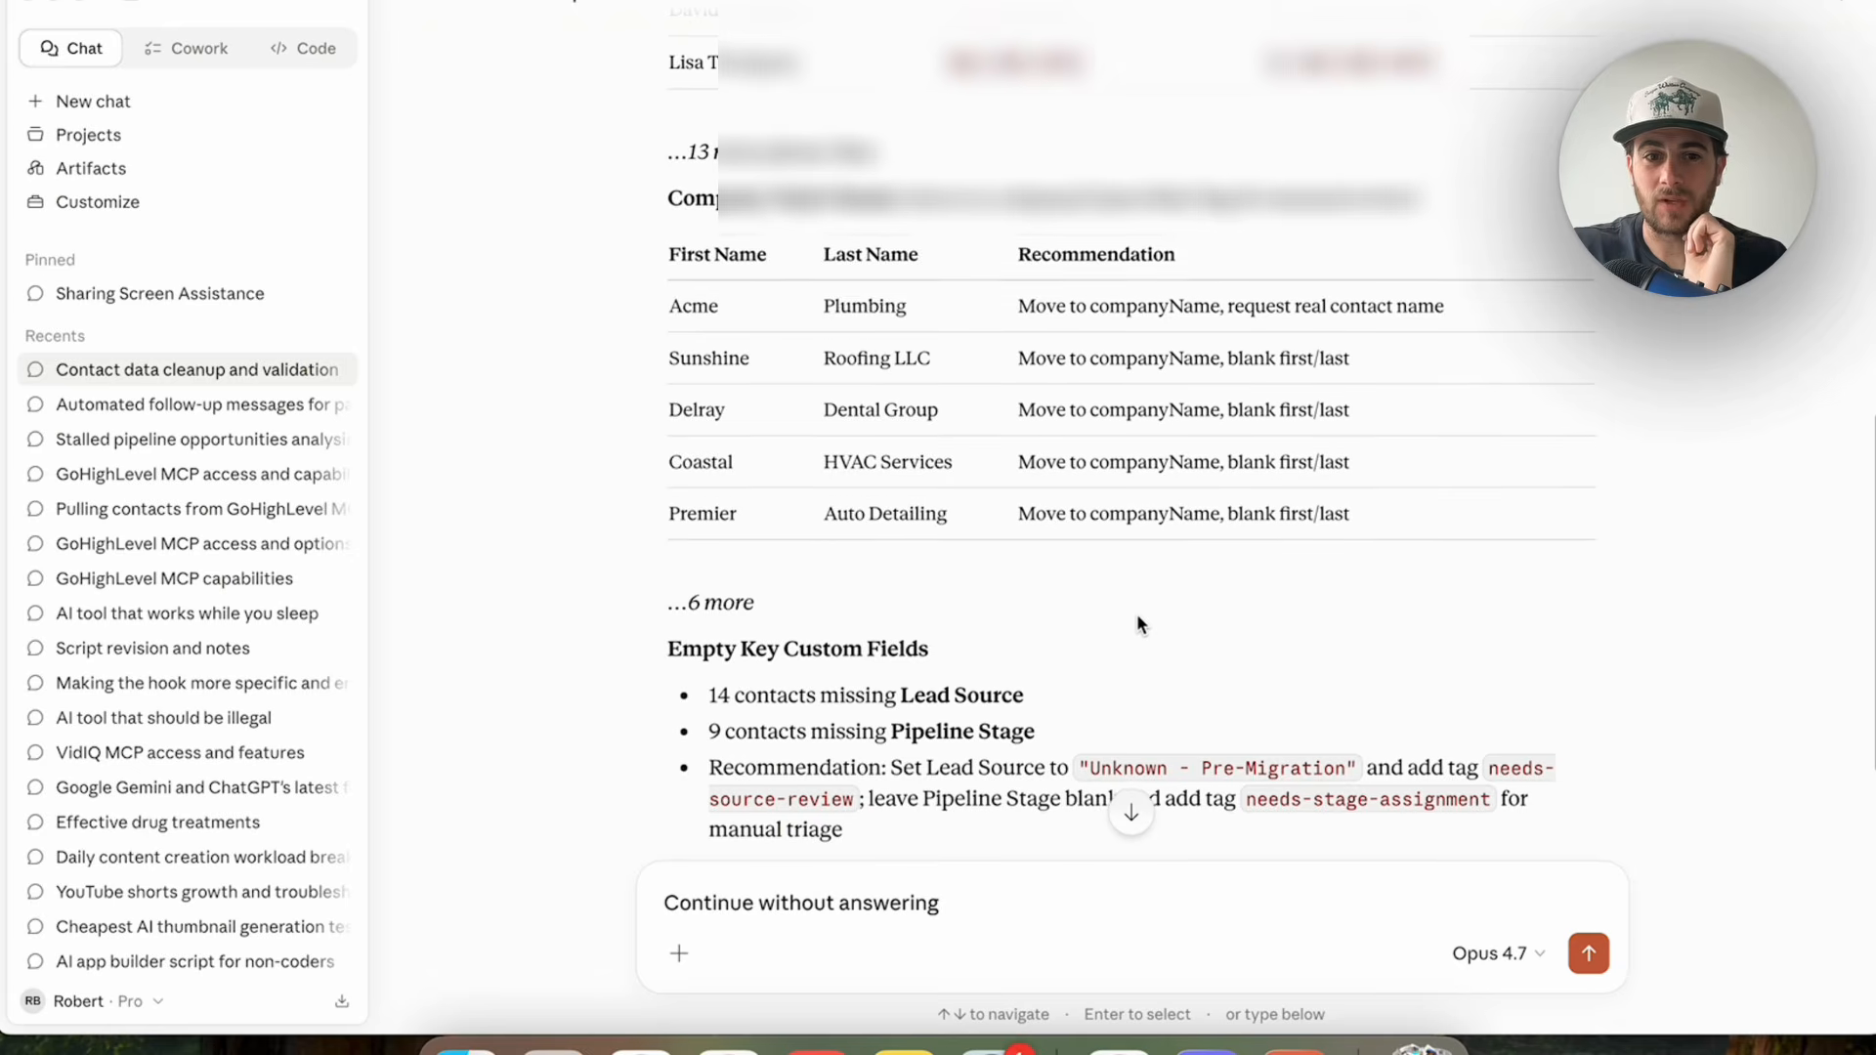
scroll(1139, 623, down, 1)
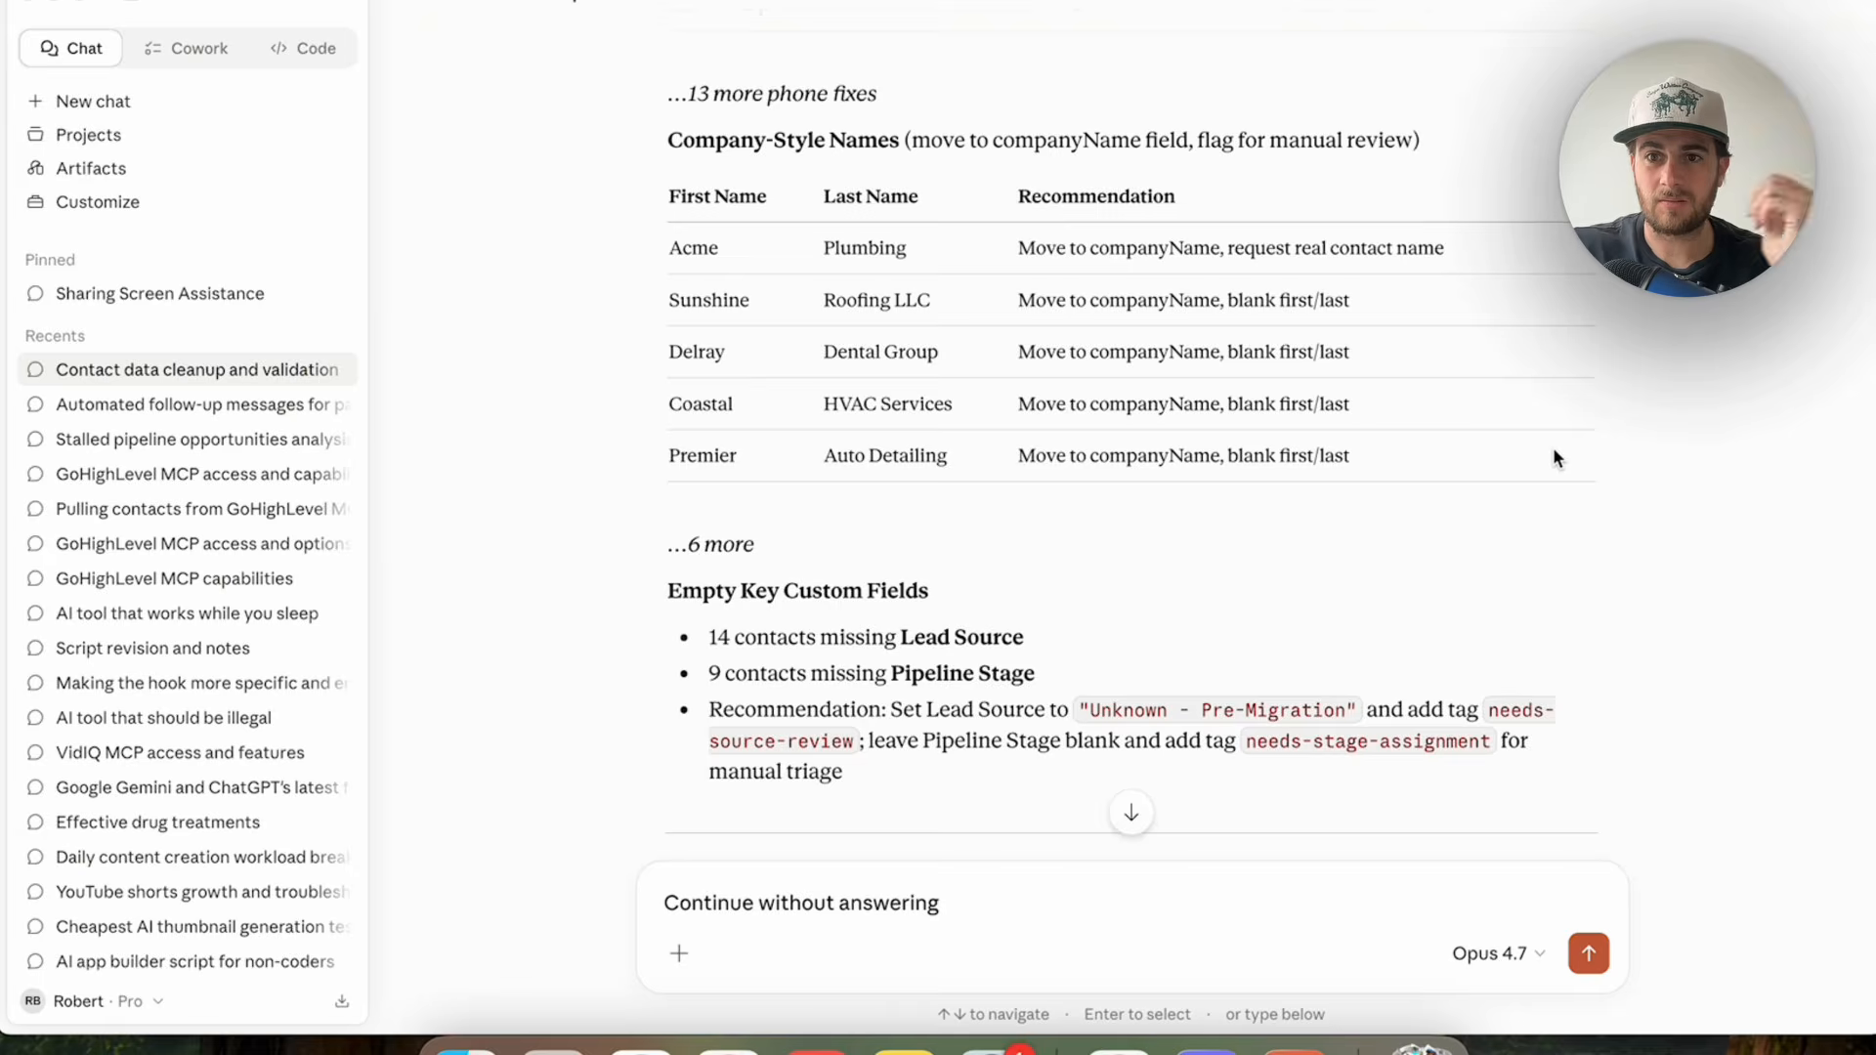
Submit the weekly GHL briefing prompt in a new chat, covering leads, pipeline values, appointments, top 5 follow-up contacts and anything unusual.
scroll(1563, 452, down, 5)
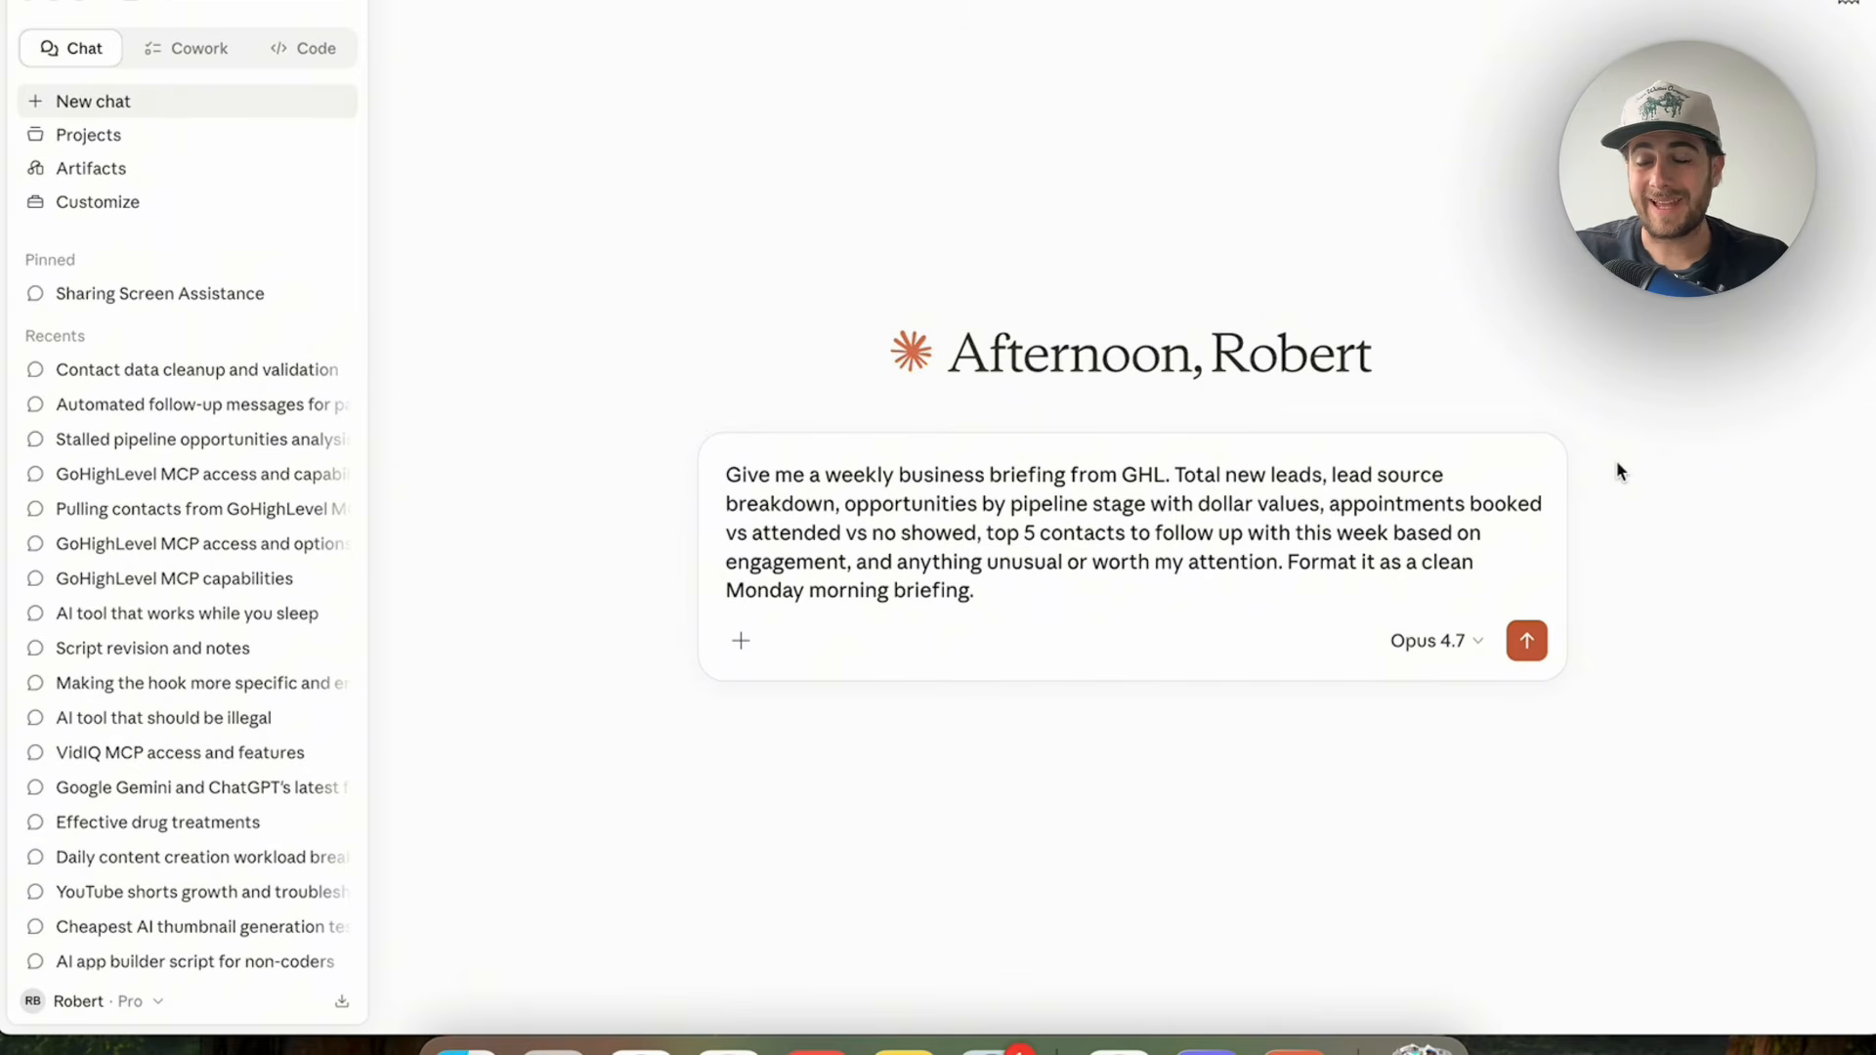
triple_click(972, 500)
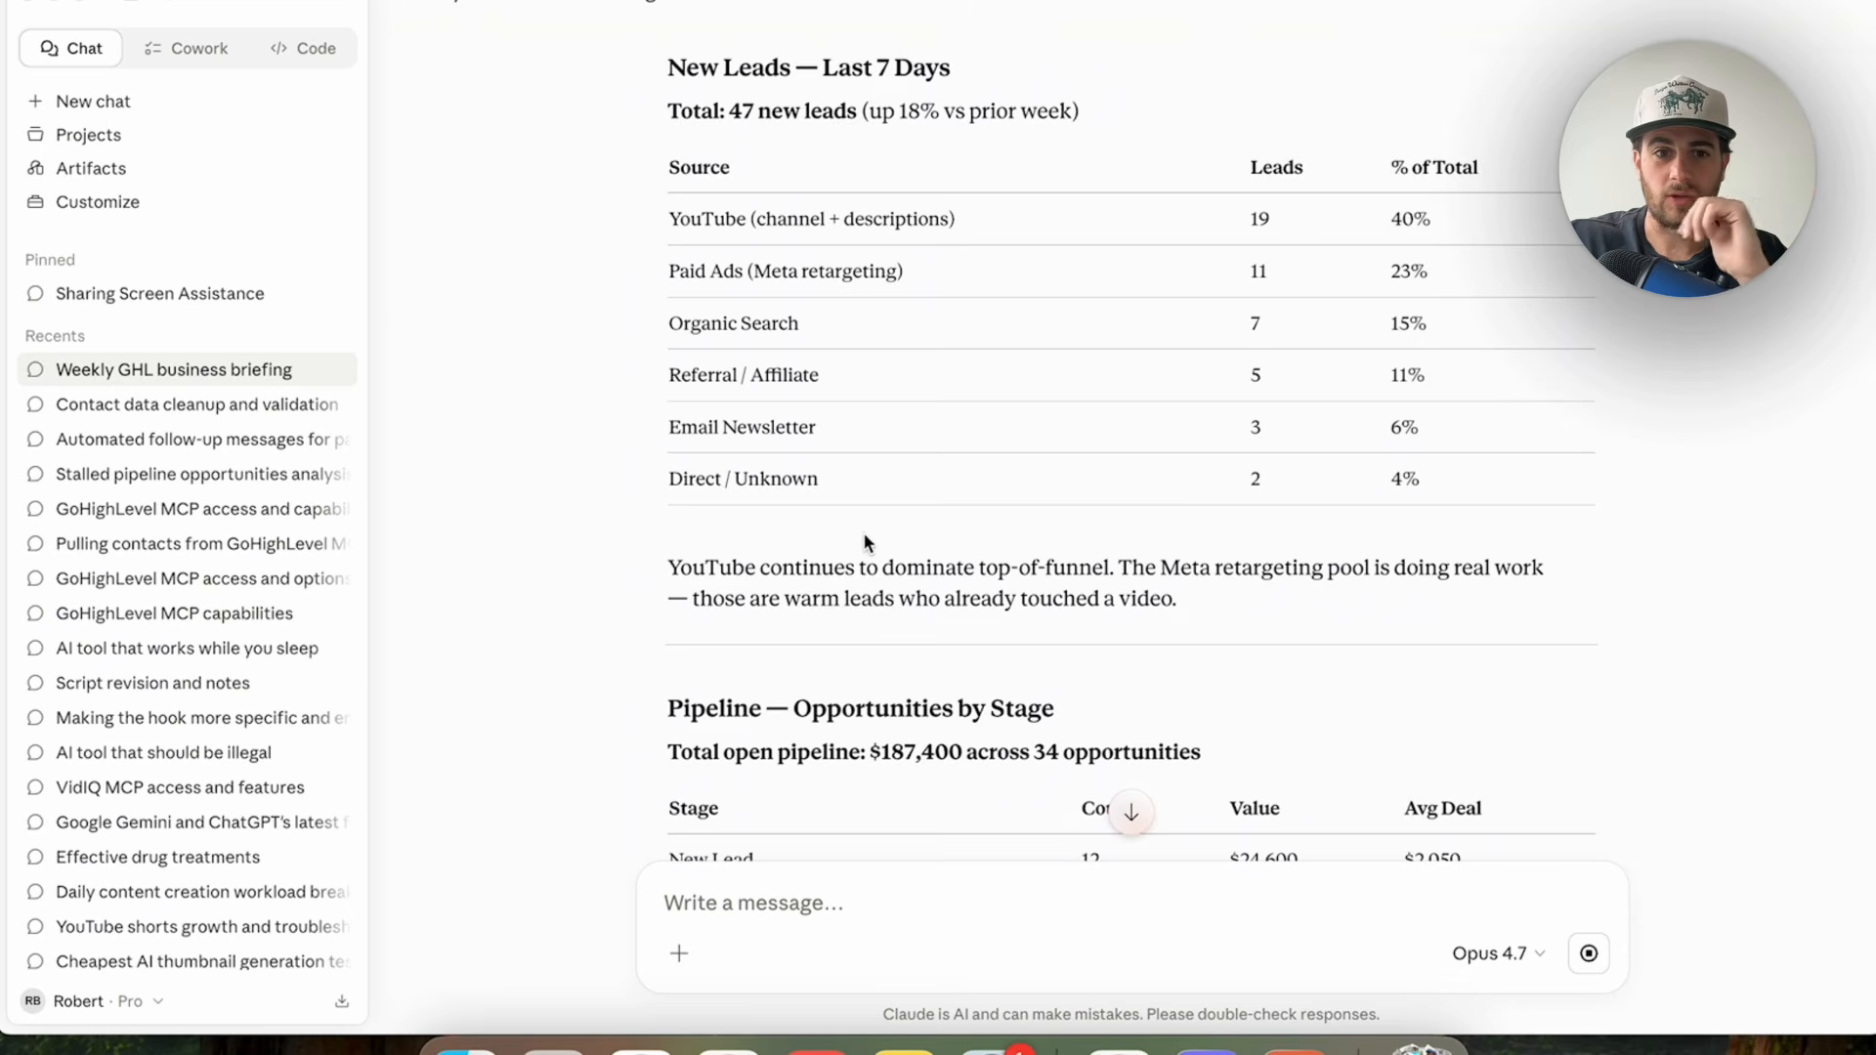
Review the weekly briefing's lead sources, pipeline opportunities by stage, appointment metrics and top five contacts to follow up with.
scroll(865, 539, down, 3)
scroll(865, 539, down, 2)
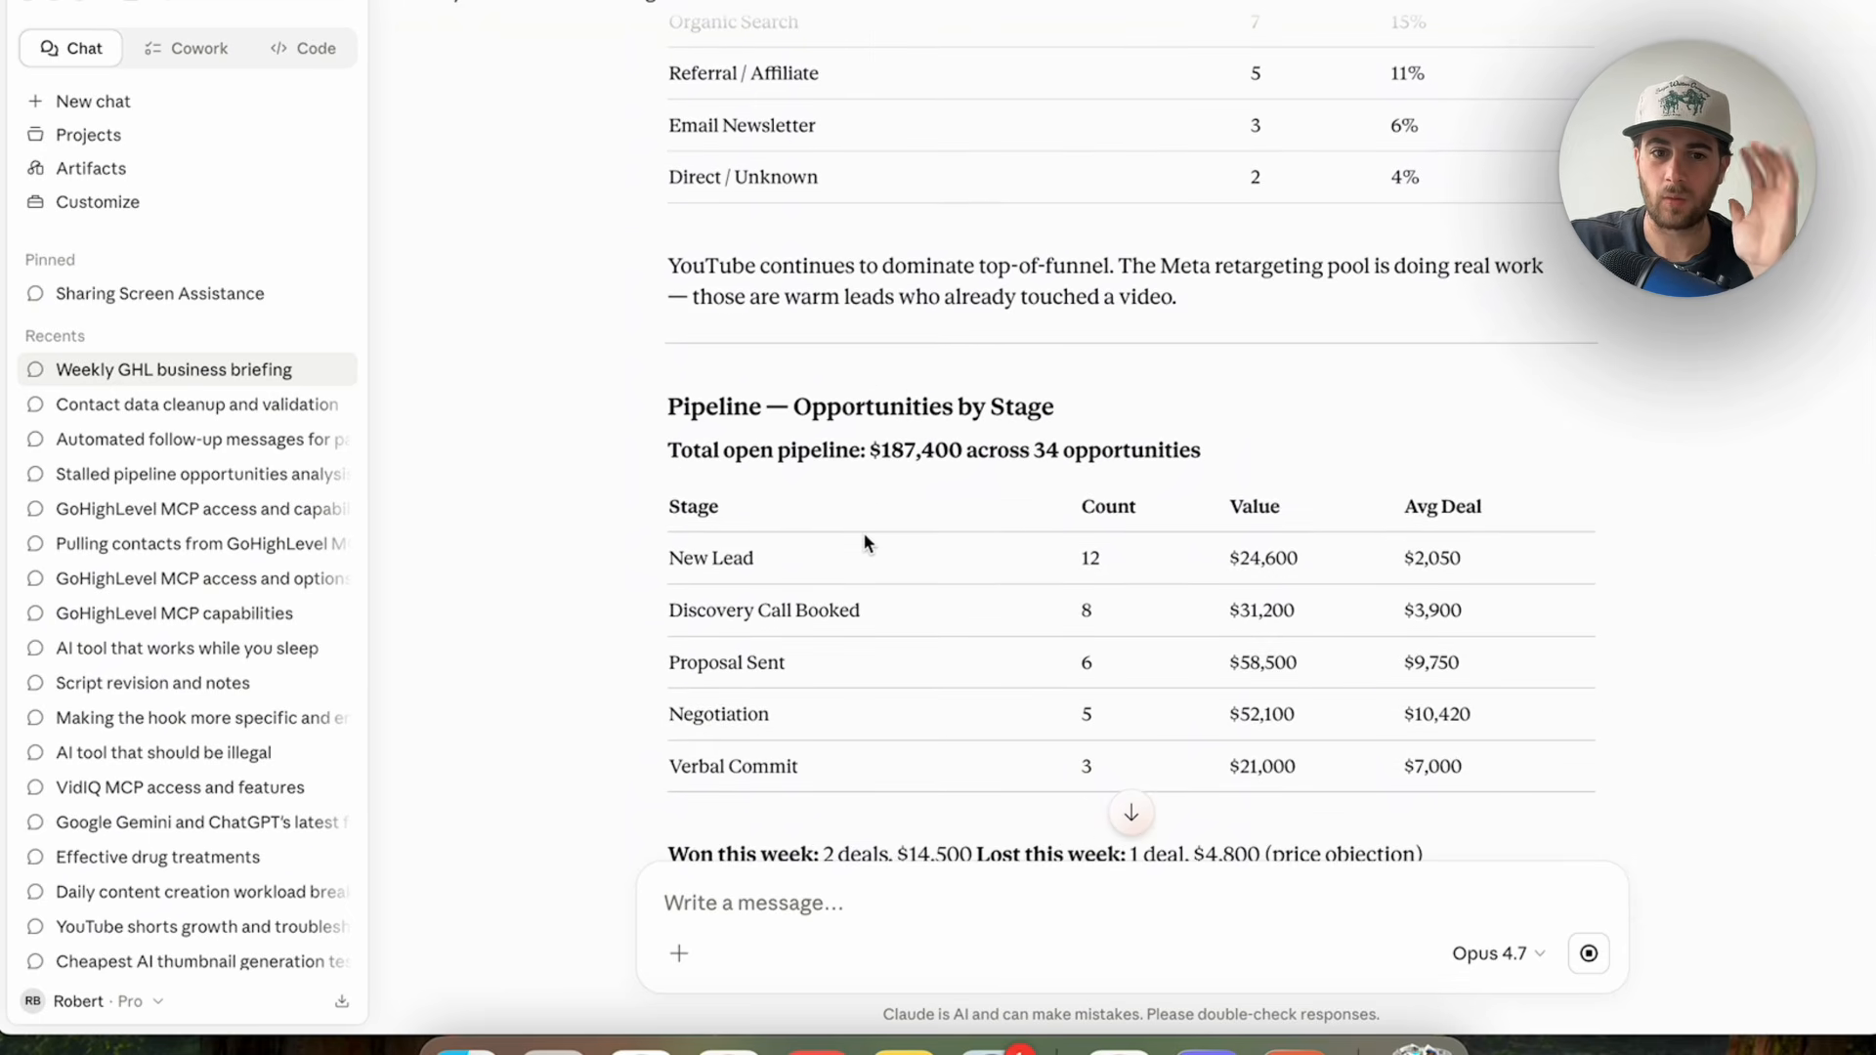
scroll(865, 534, down, 2)
scroll(866, 537, down, 2)
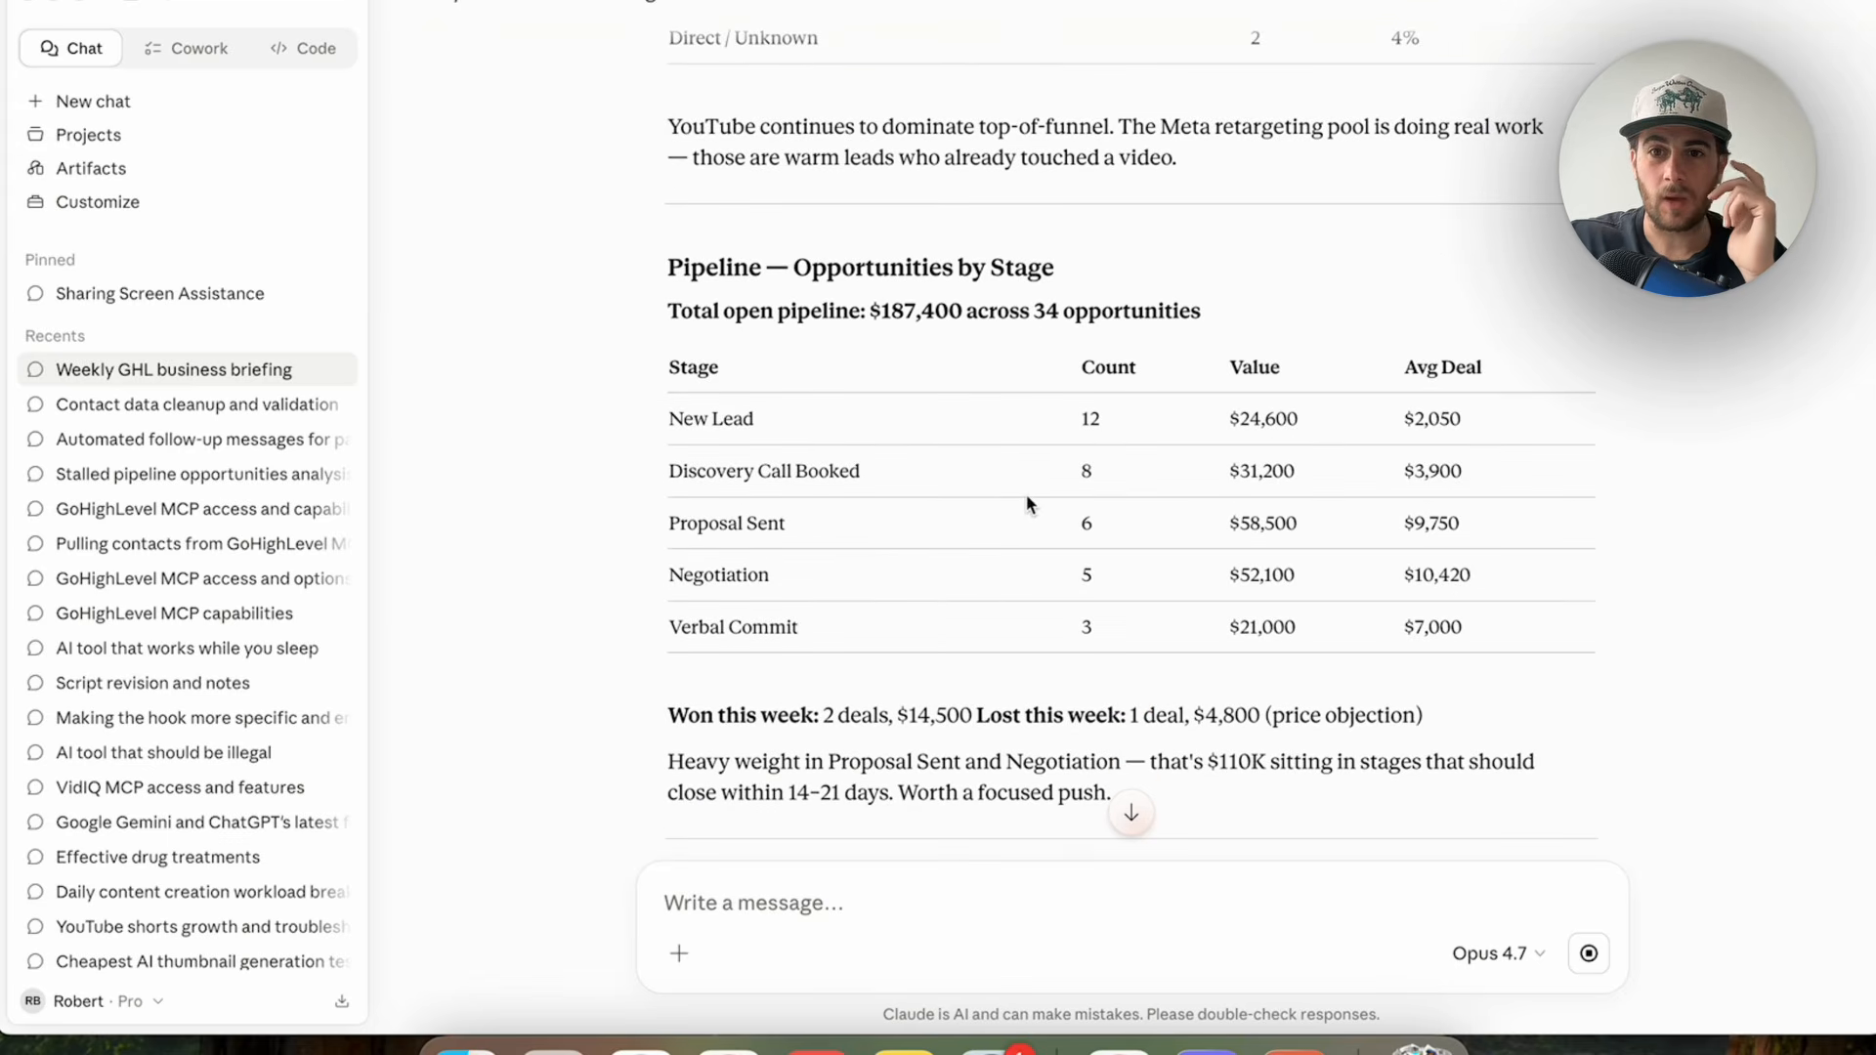
scroll(1025, 503, down, 1)
scroll(1452, 395, down, 15)
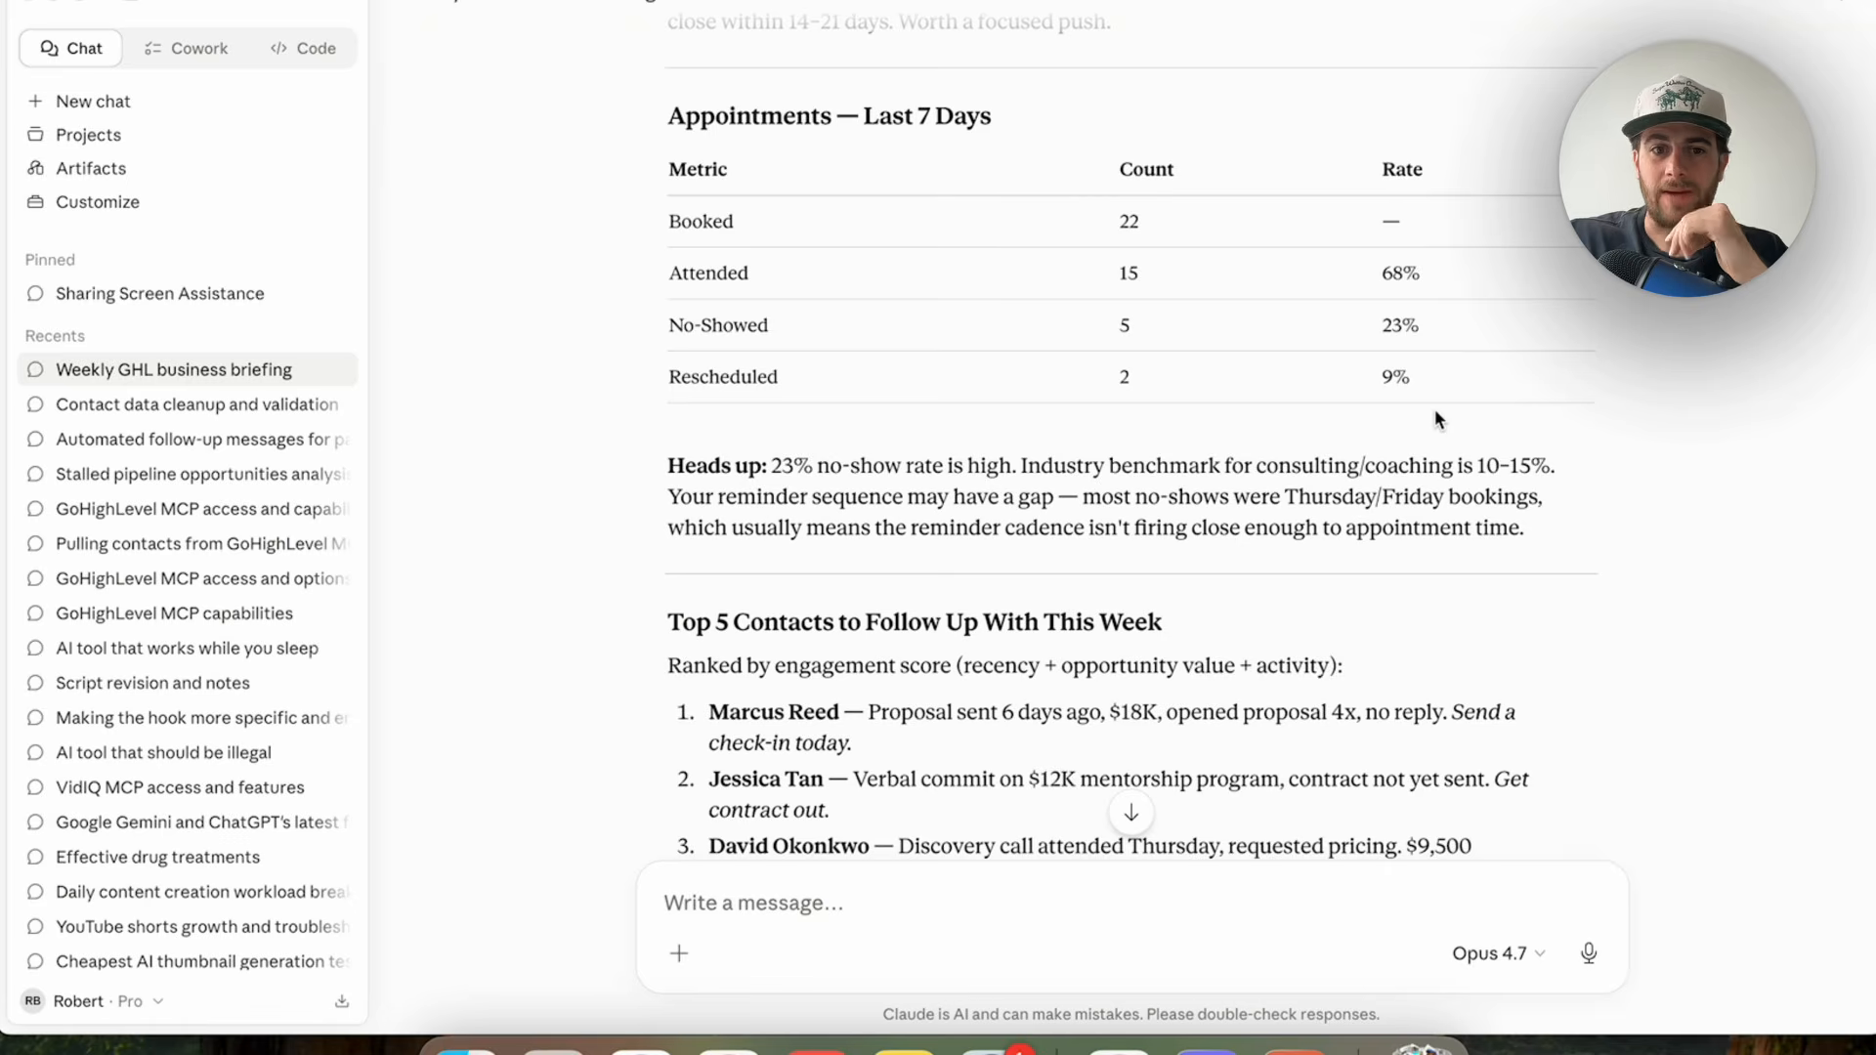
scroll(877, 339, down, 2)
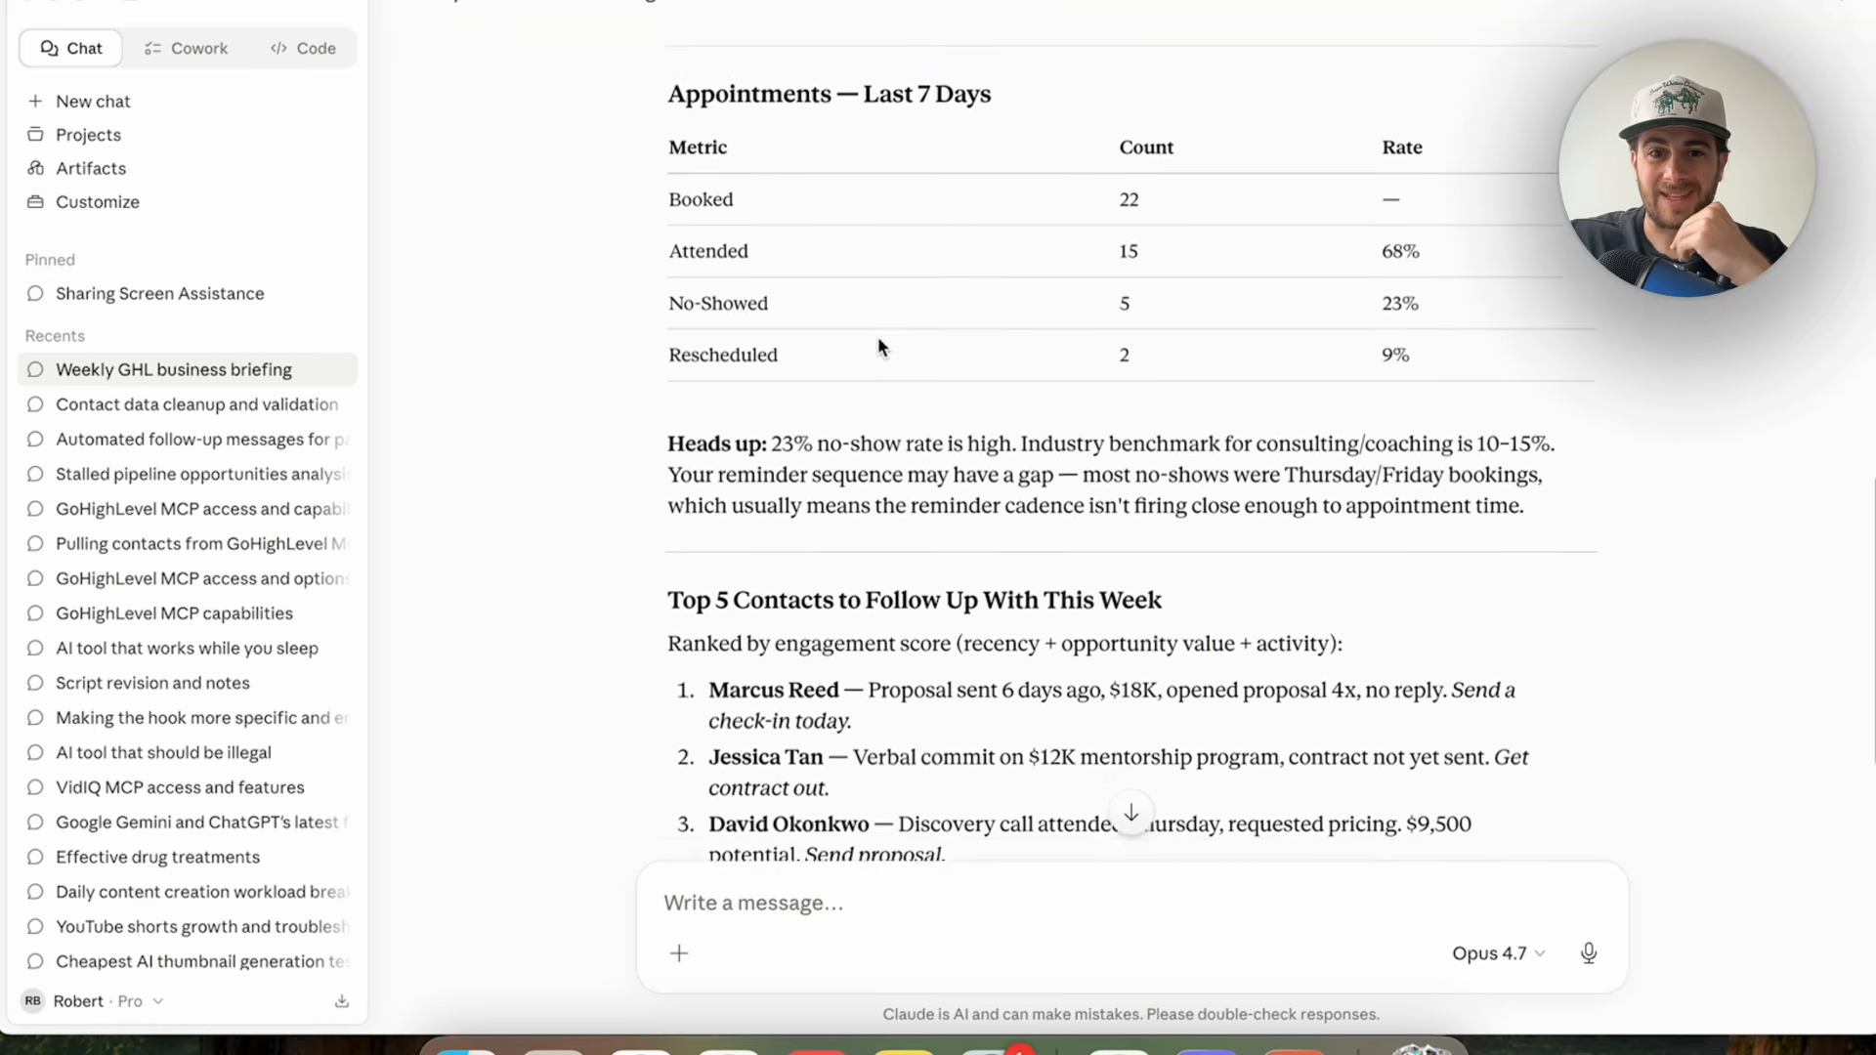
scroll(877, 342, down, 2)
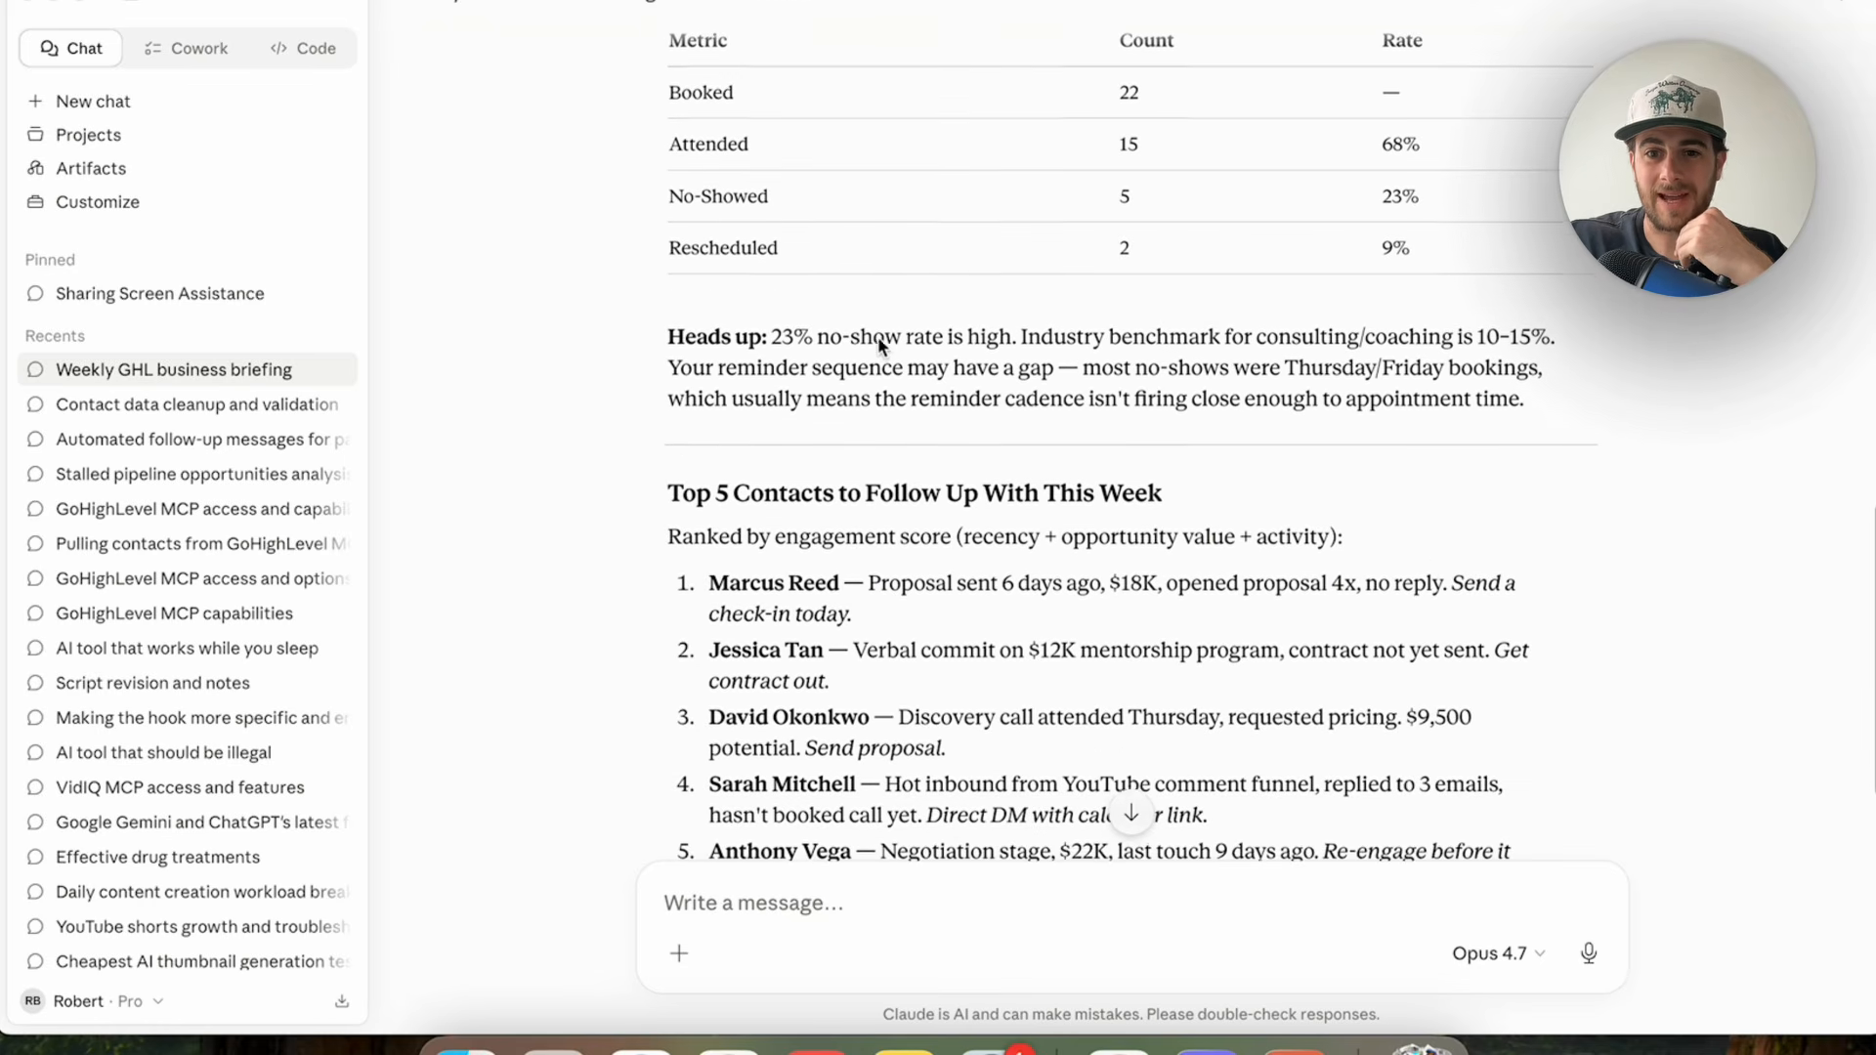
scroll(879, 344, down, 1)
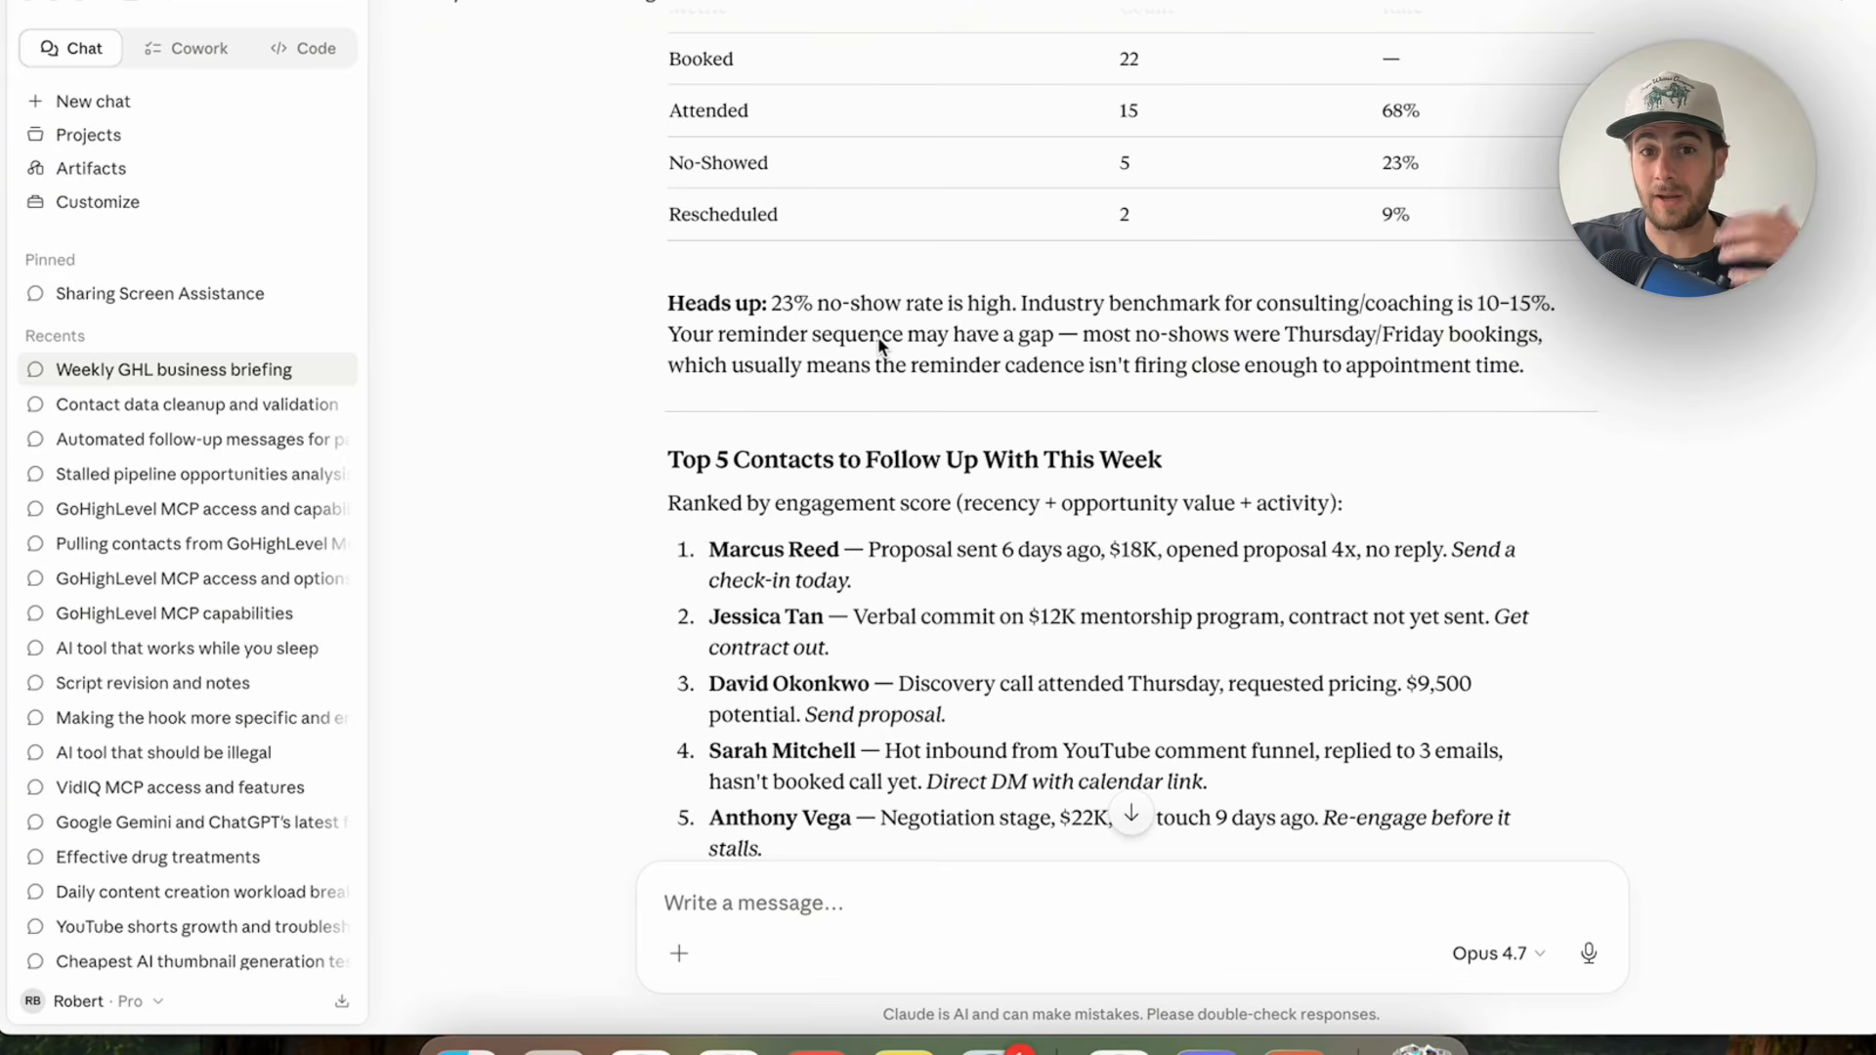
In a new chat, ask which other prompts, based on the gohighlevel MCP tools, would help automate the business, closing leads, finding leads and cleaning up data.
click(96, 101)
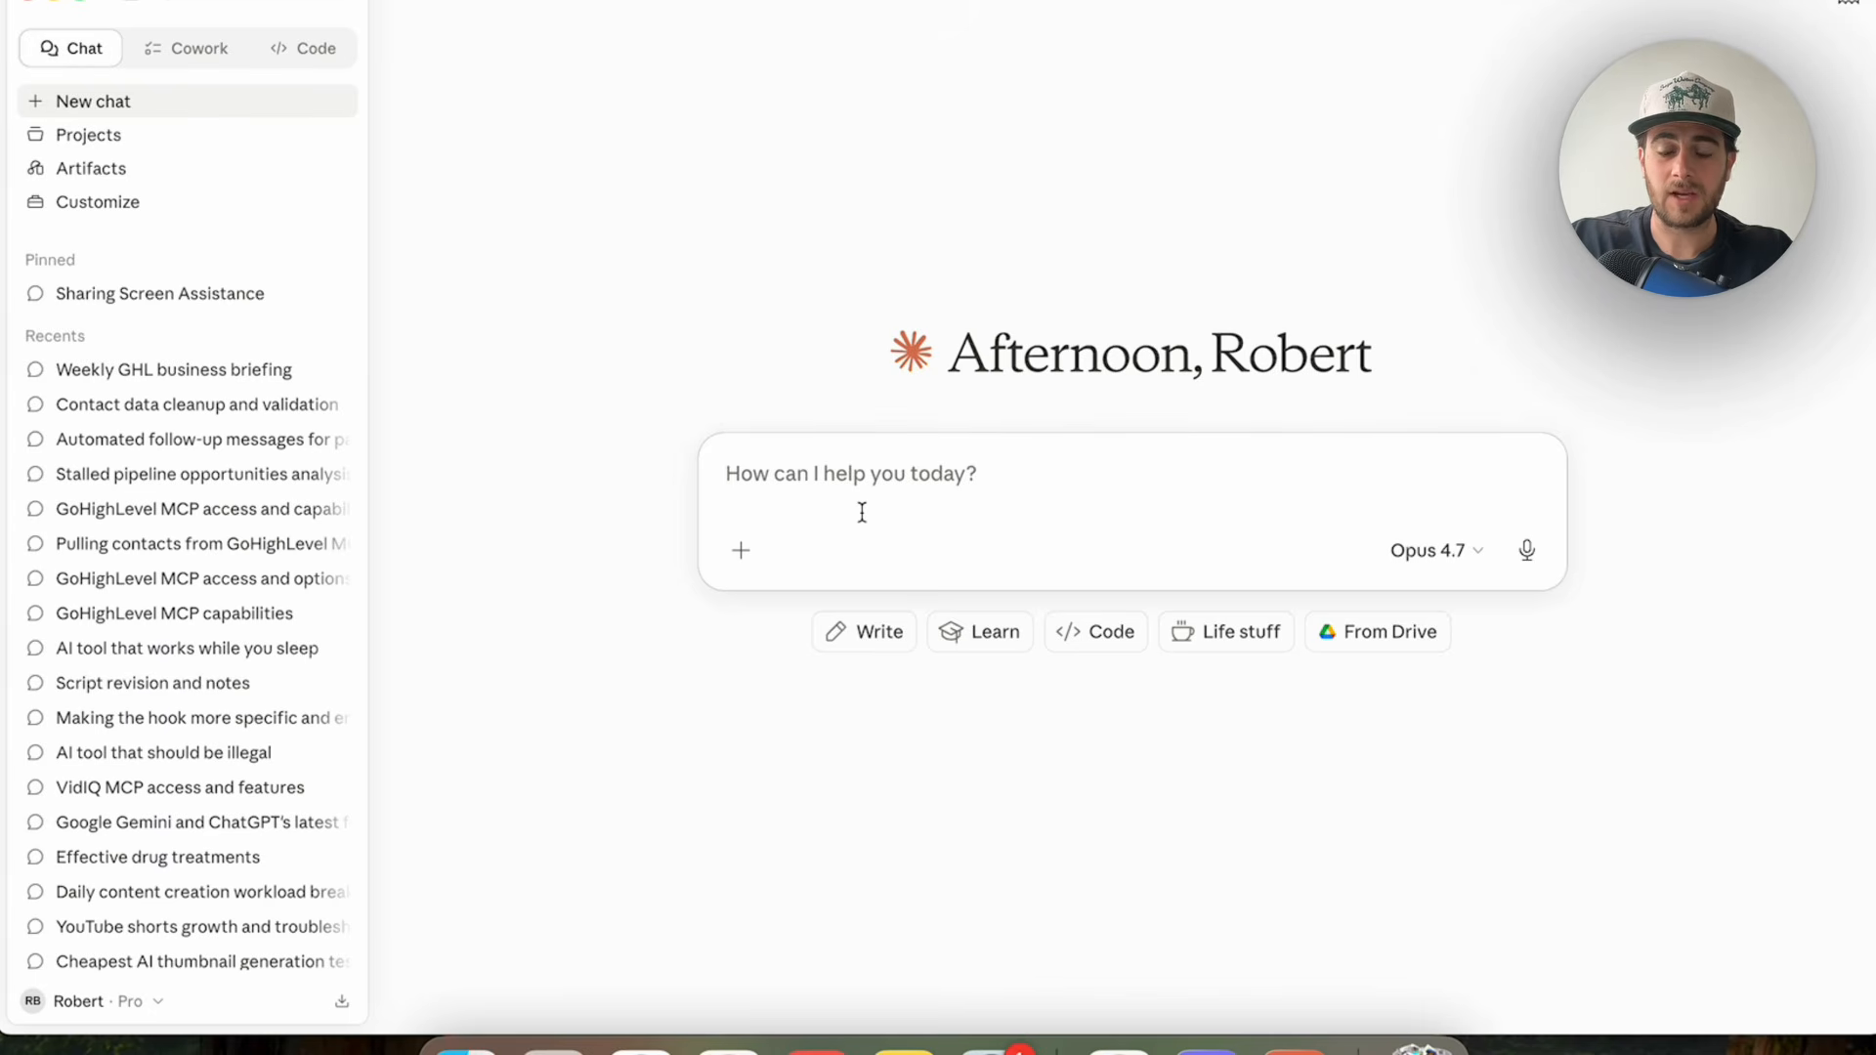
text(Based on all o)
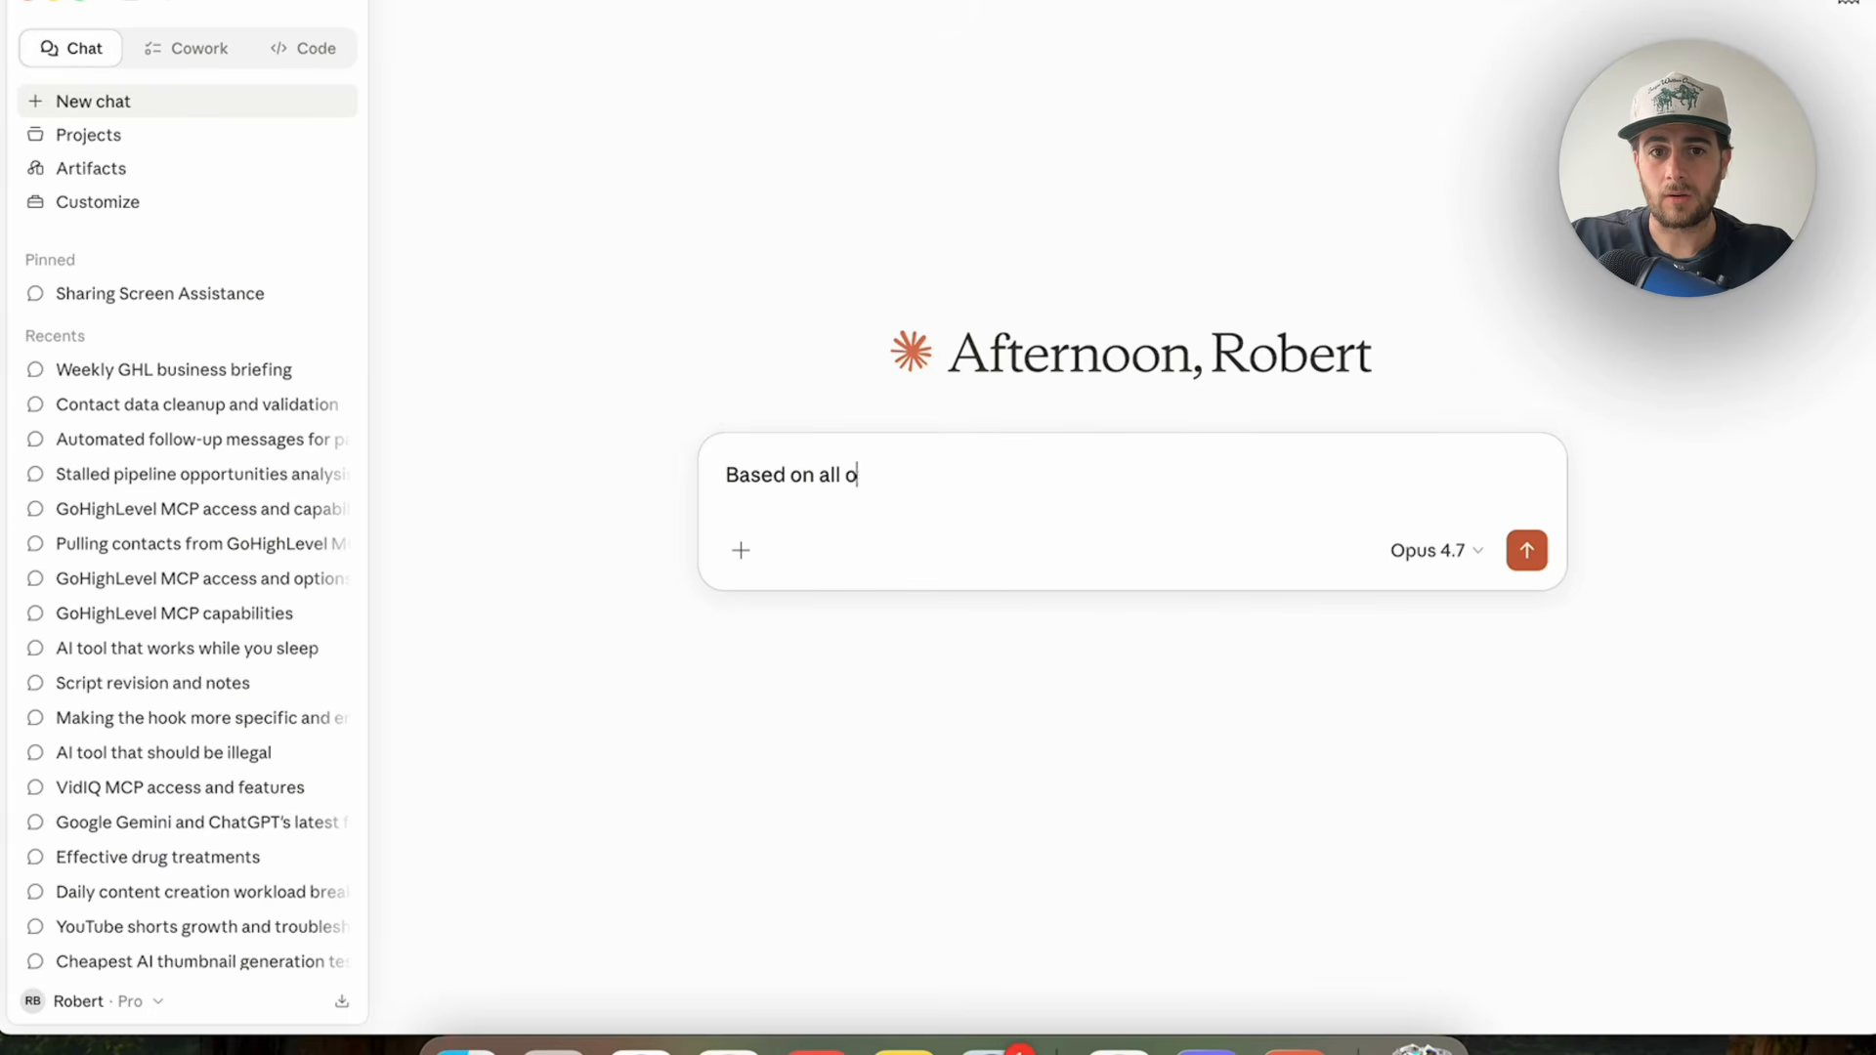
text(f the tools that the g)
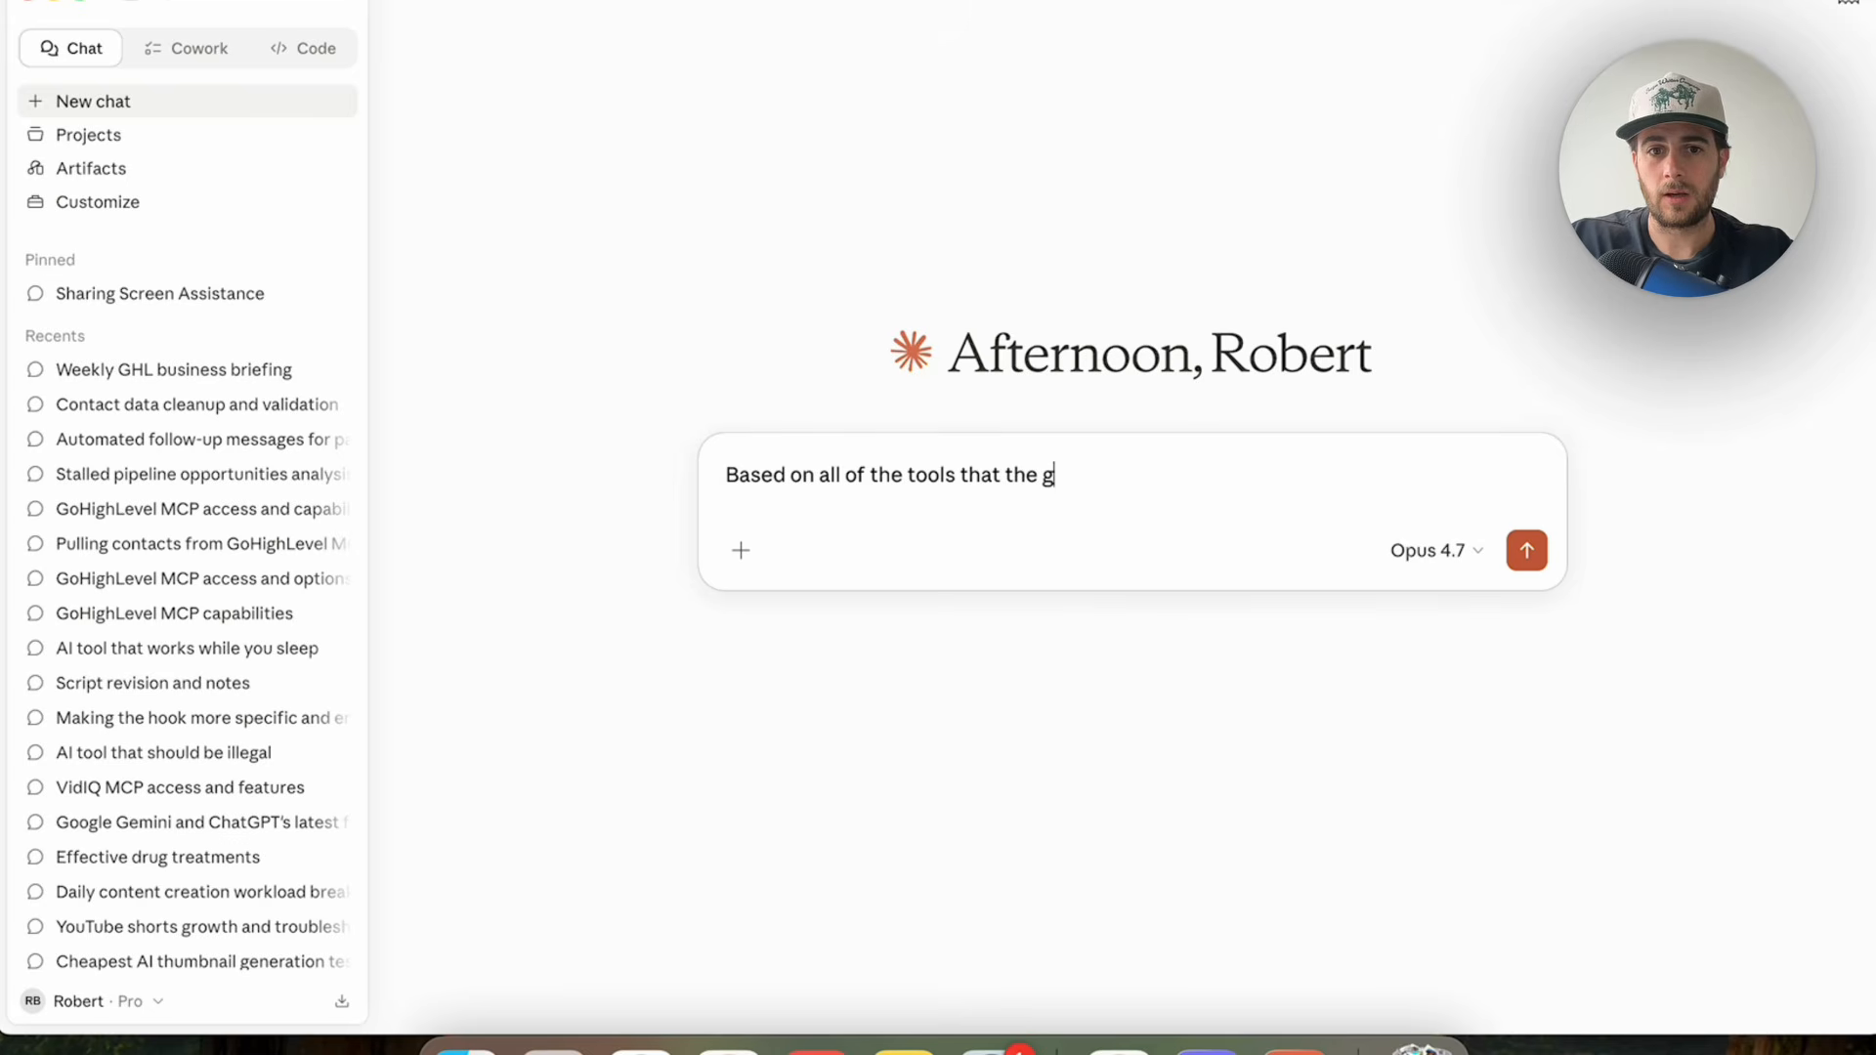
text(ohighlevel MCP h)
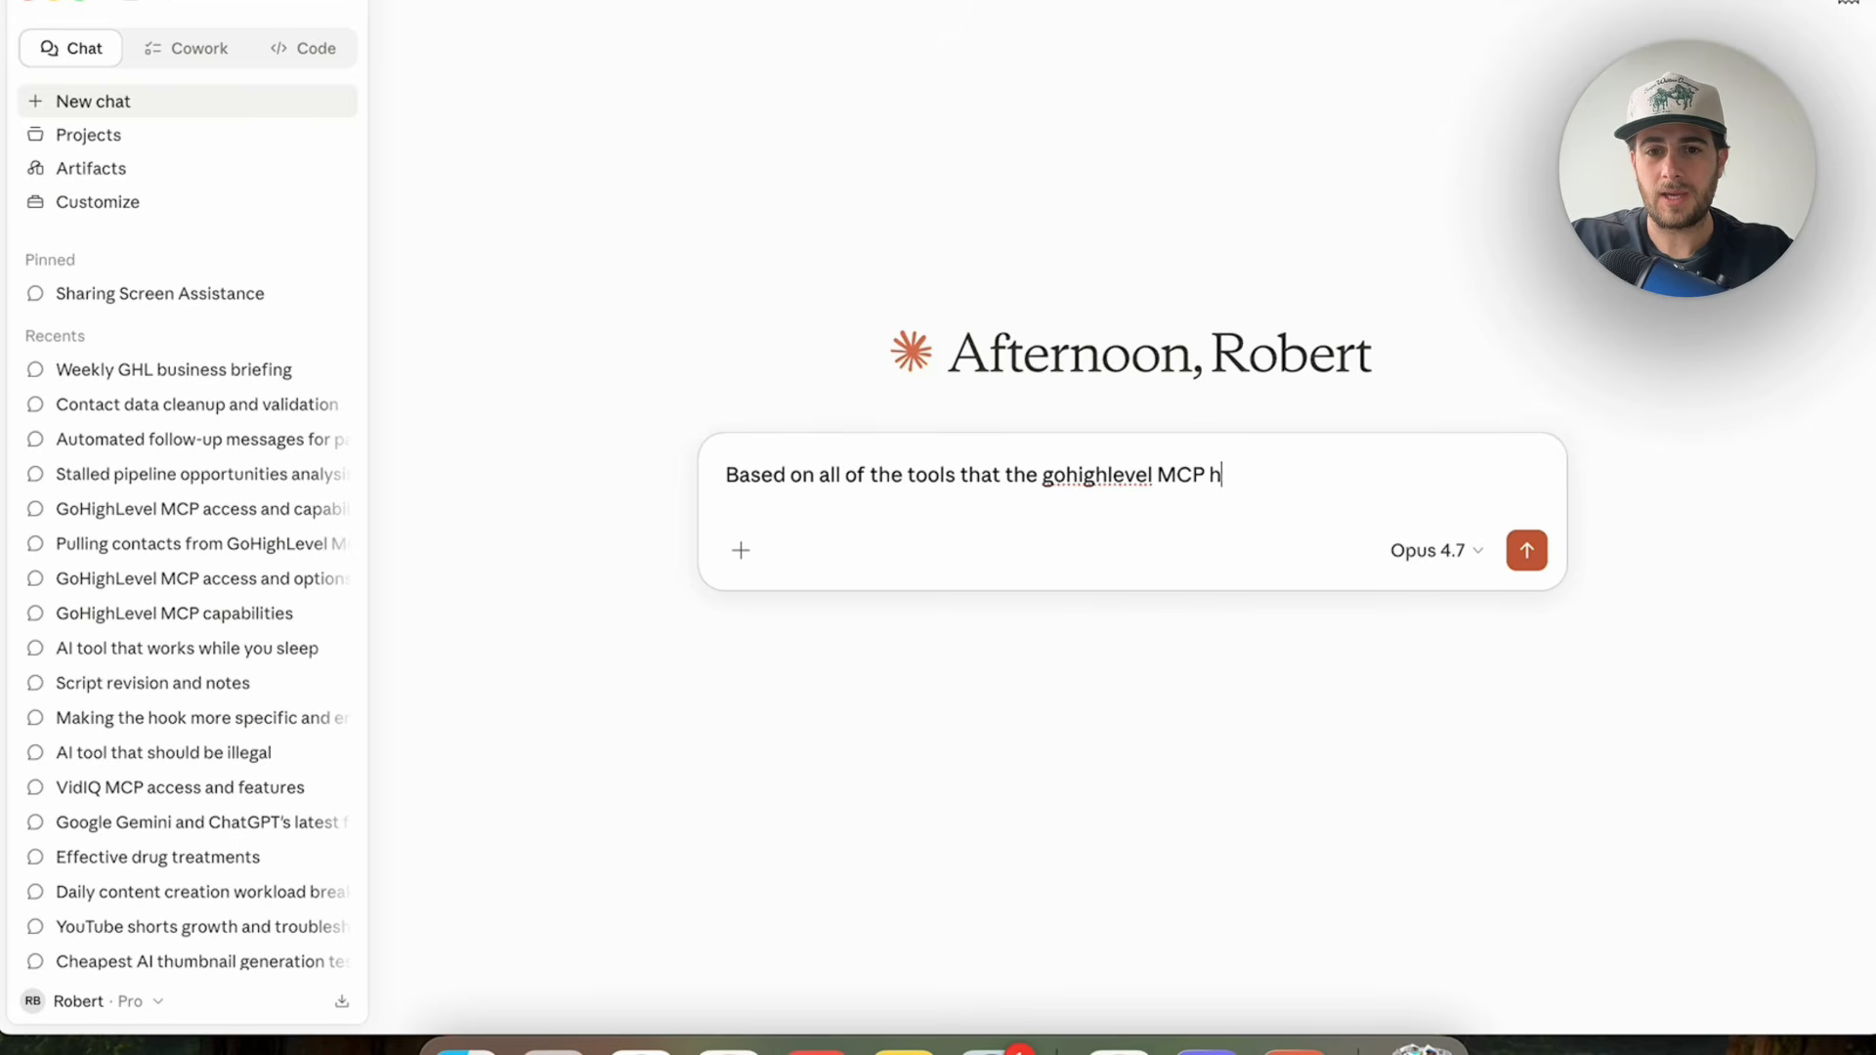
text(as - what other prom)
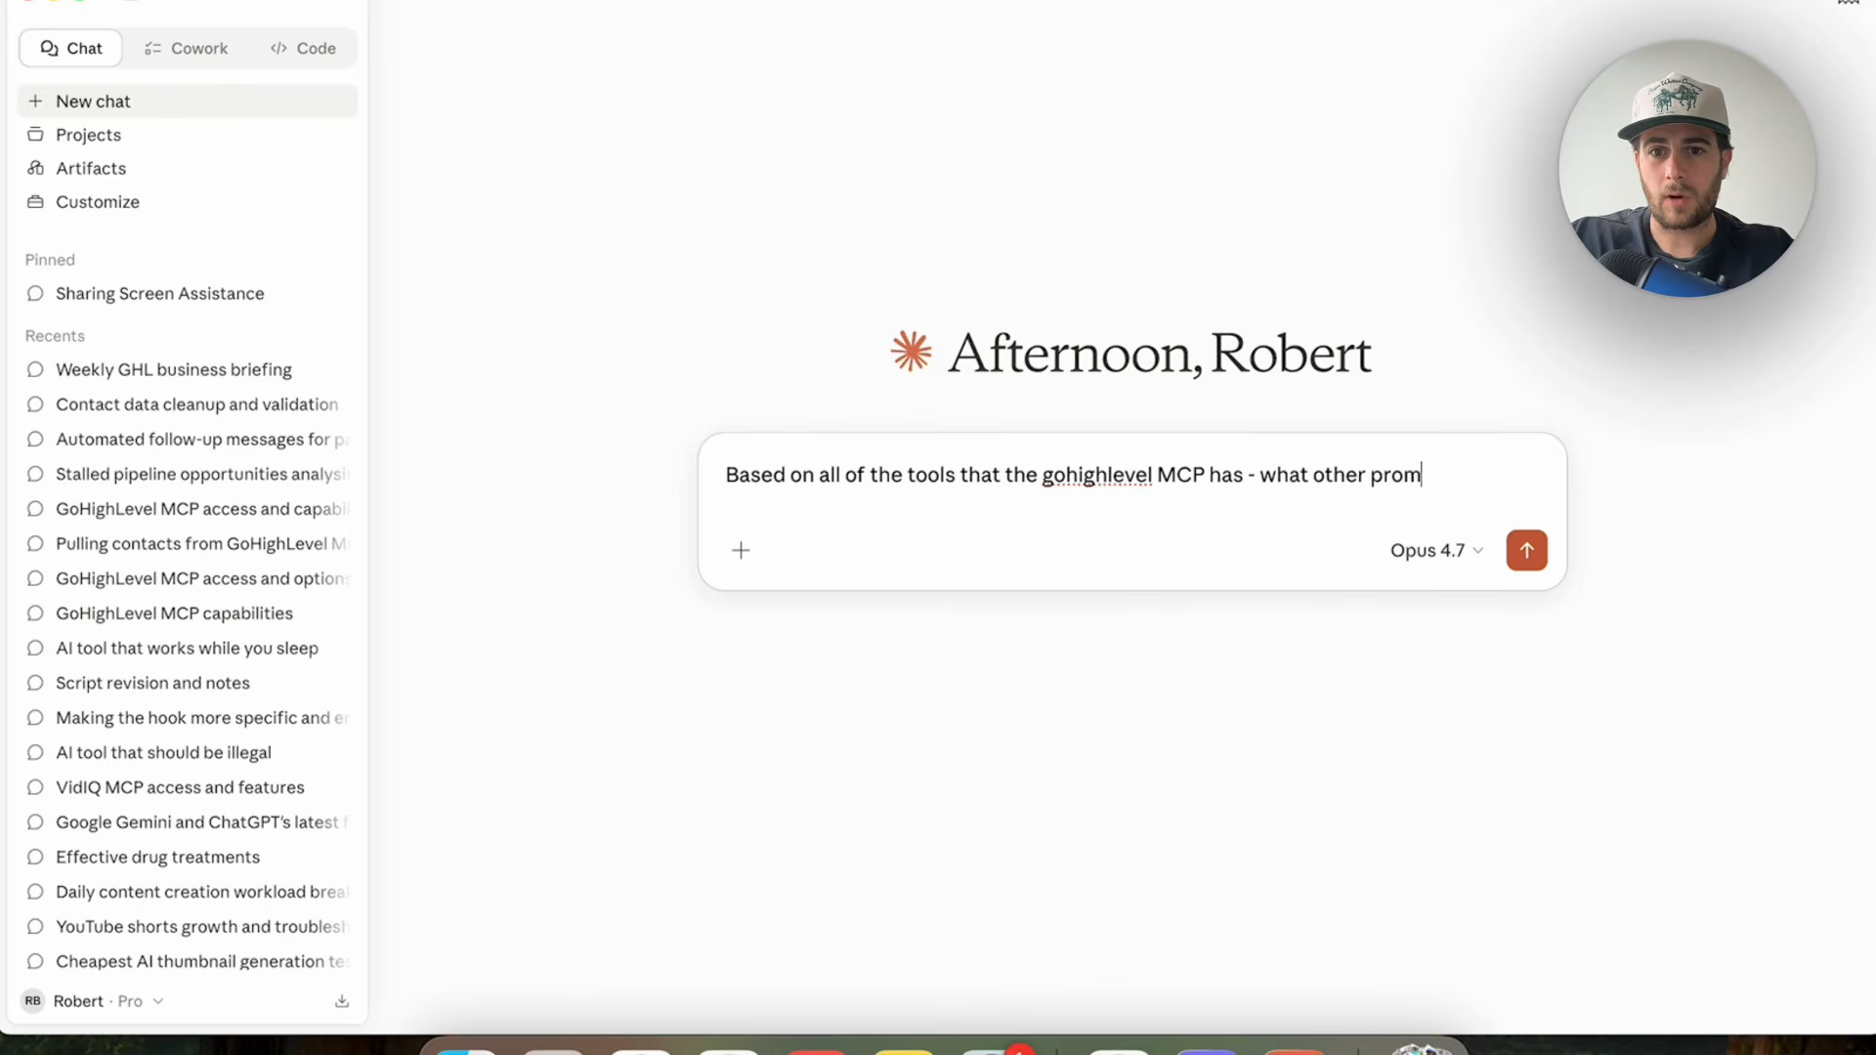
text(pts do you think I)
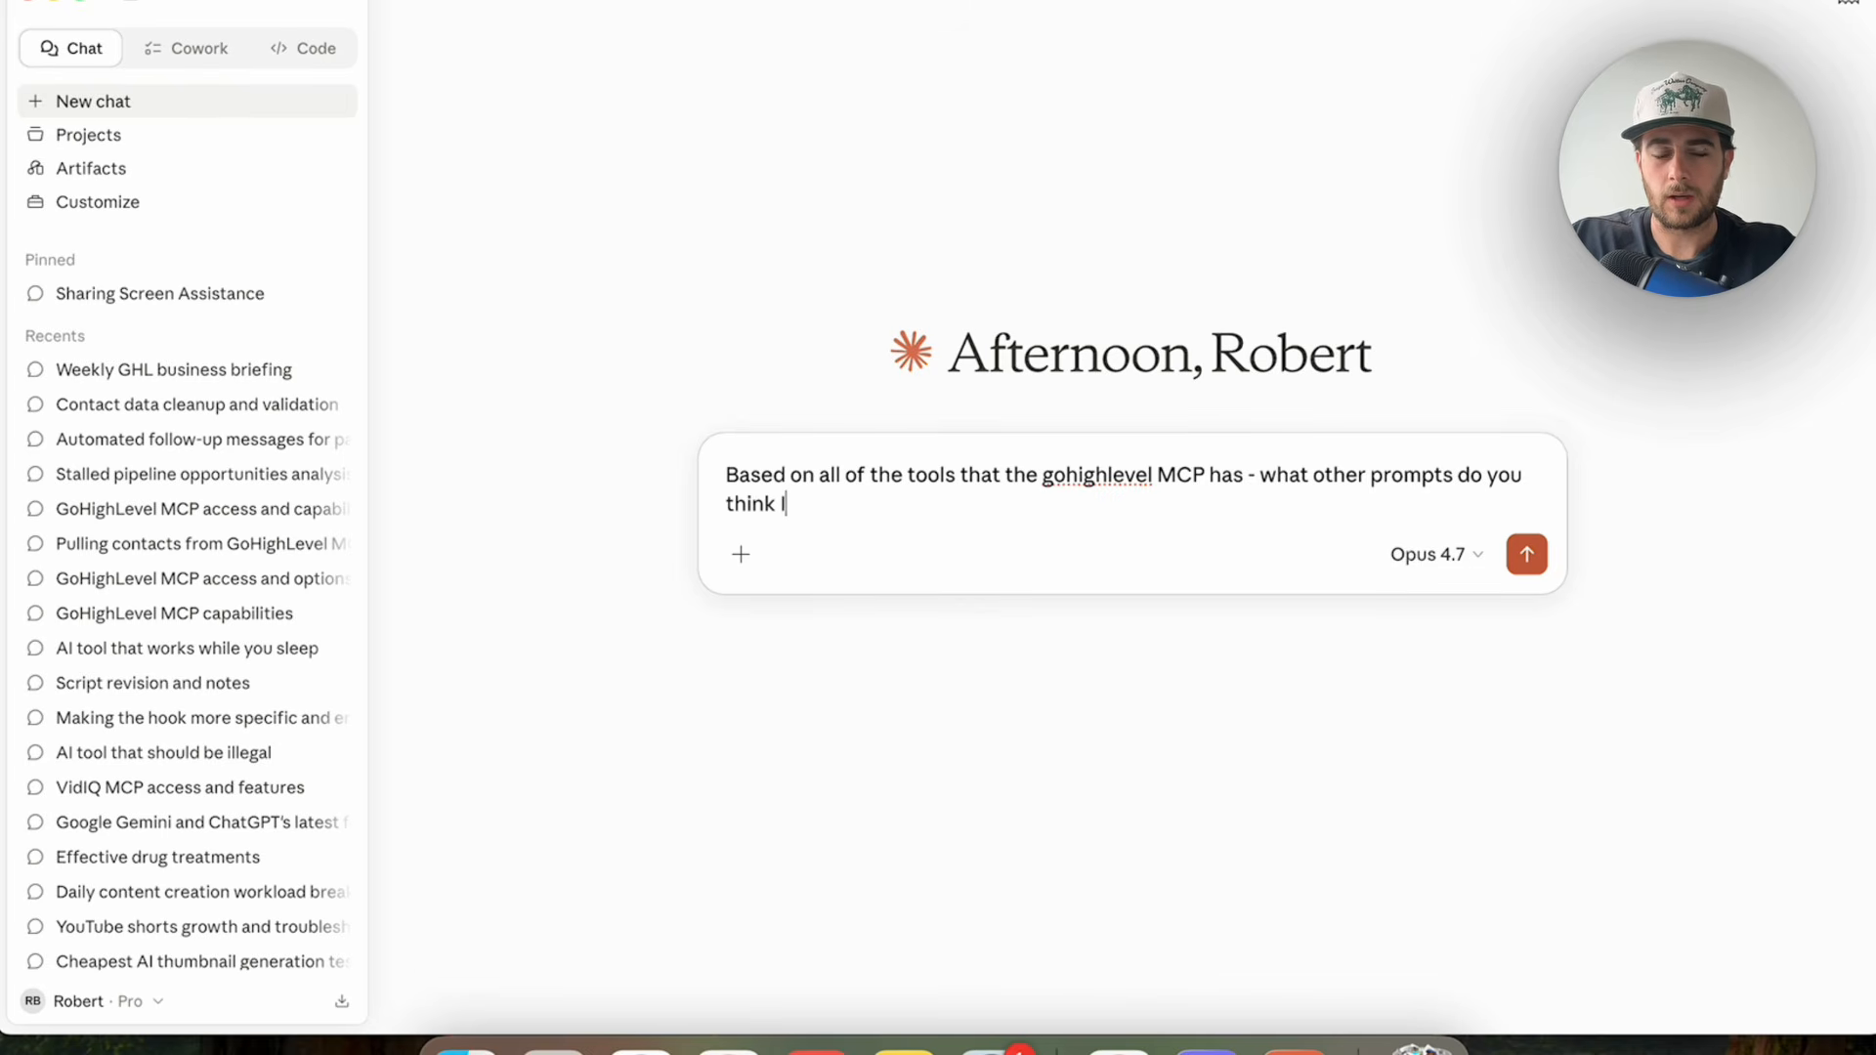
text( should use to help)
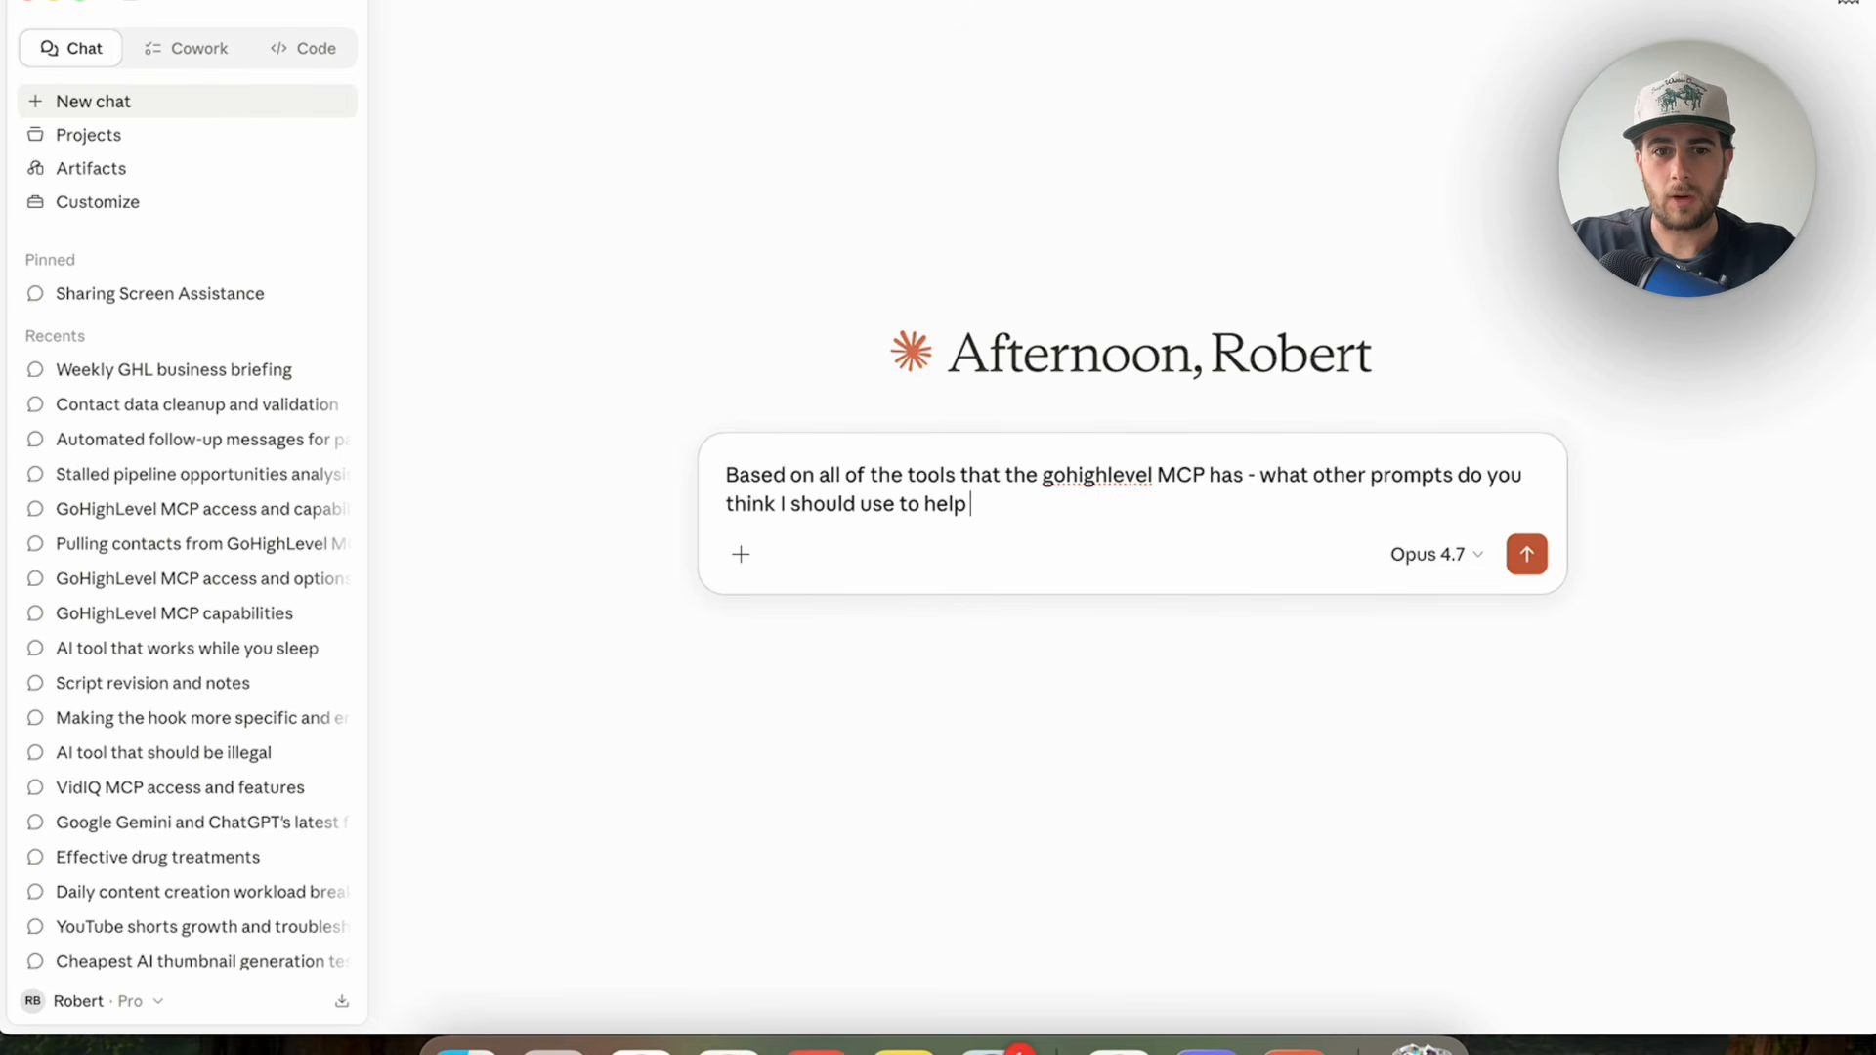
text( automate my busin)
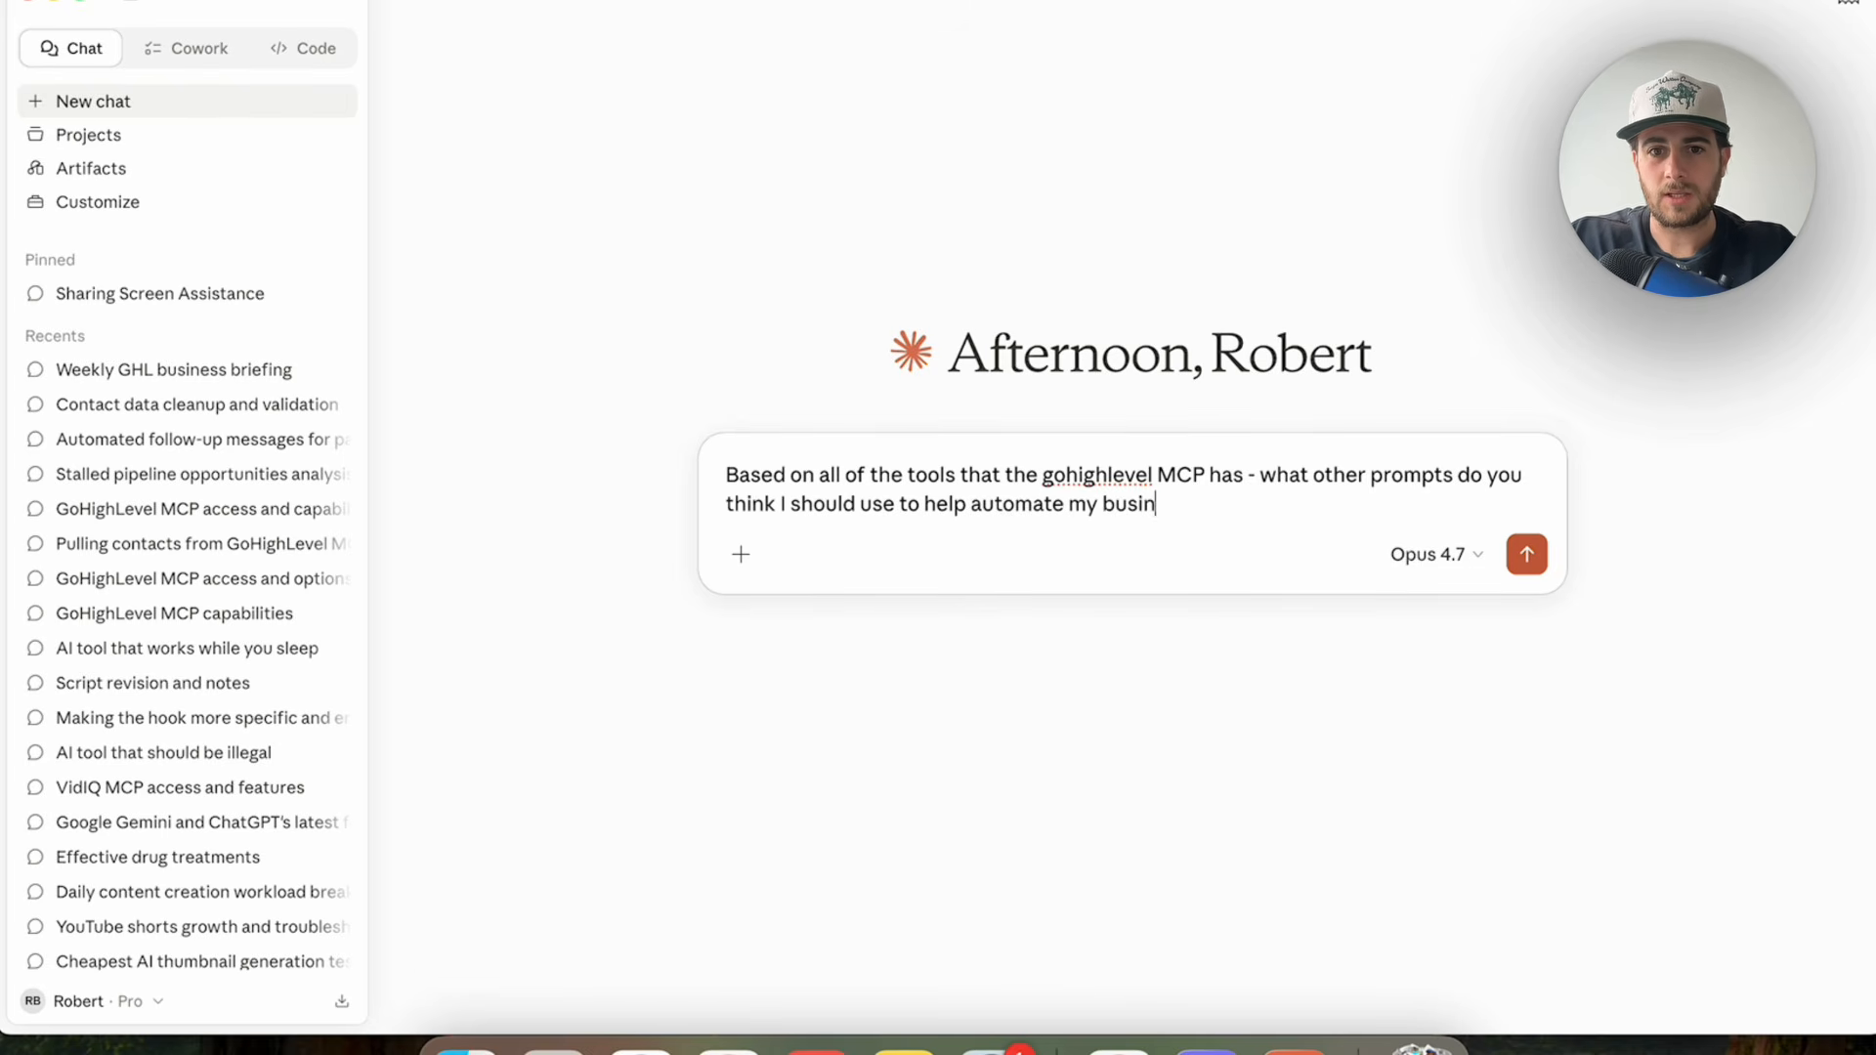
text(ess, closing leads,)
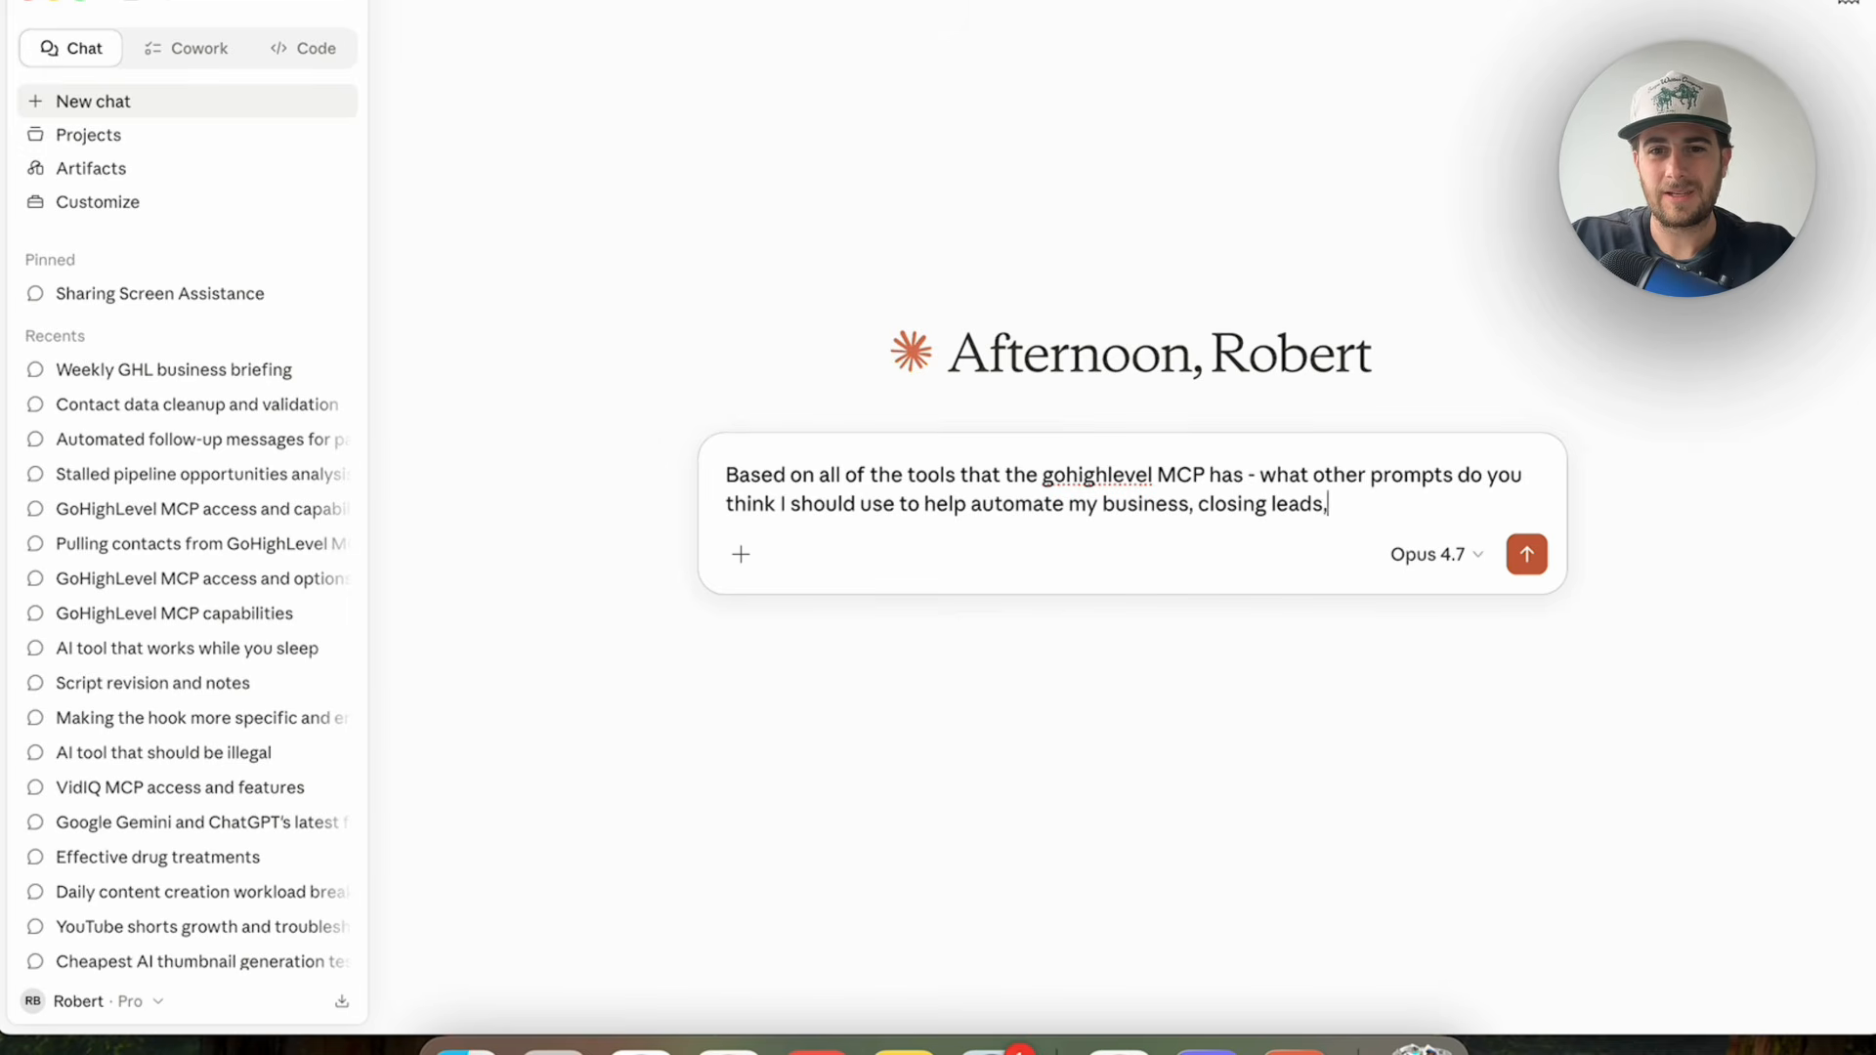
text( finding leads, clean)
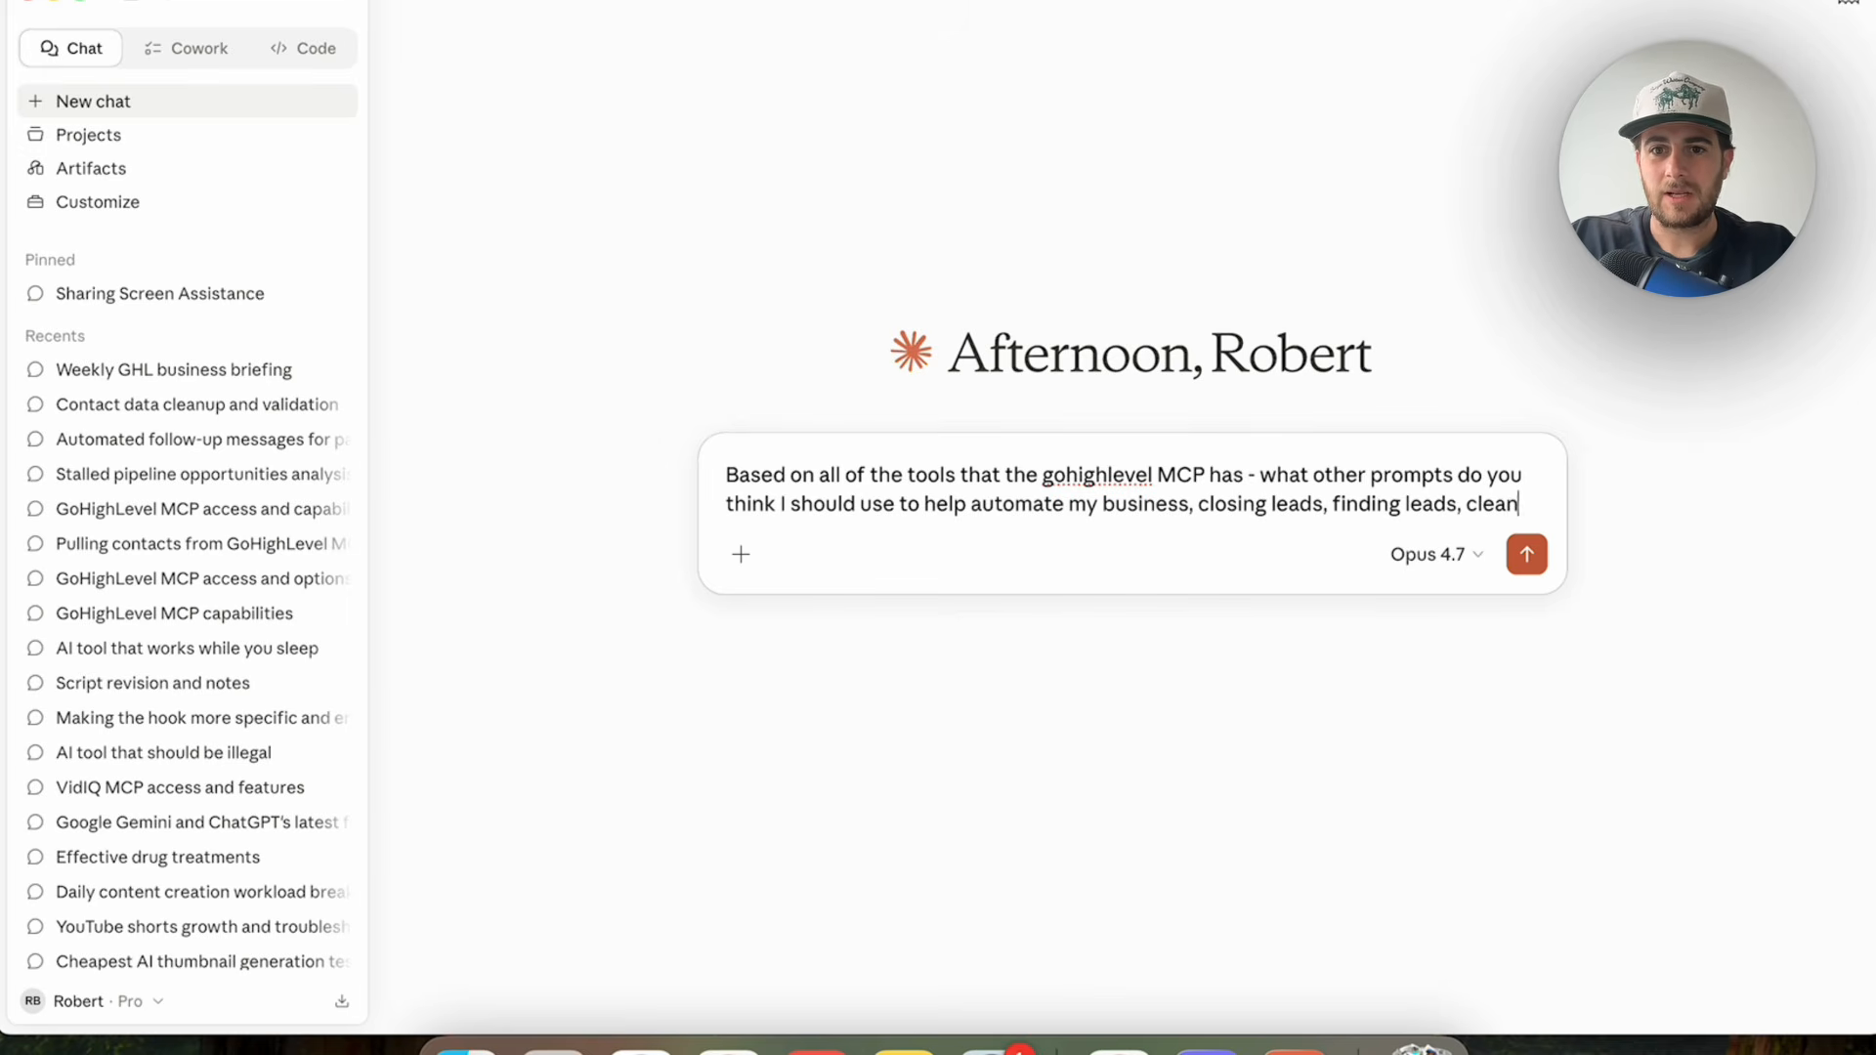
text(ing up my data)
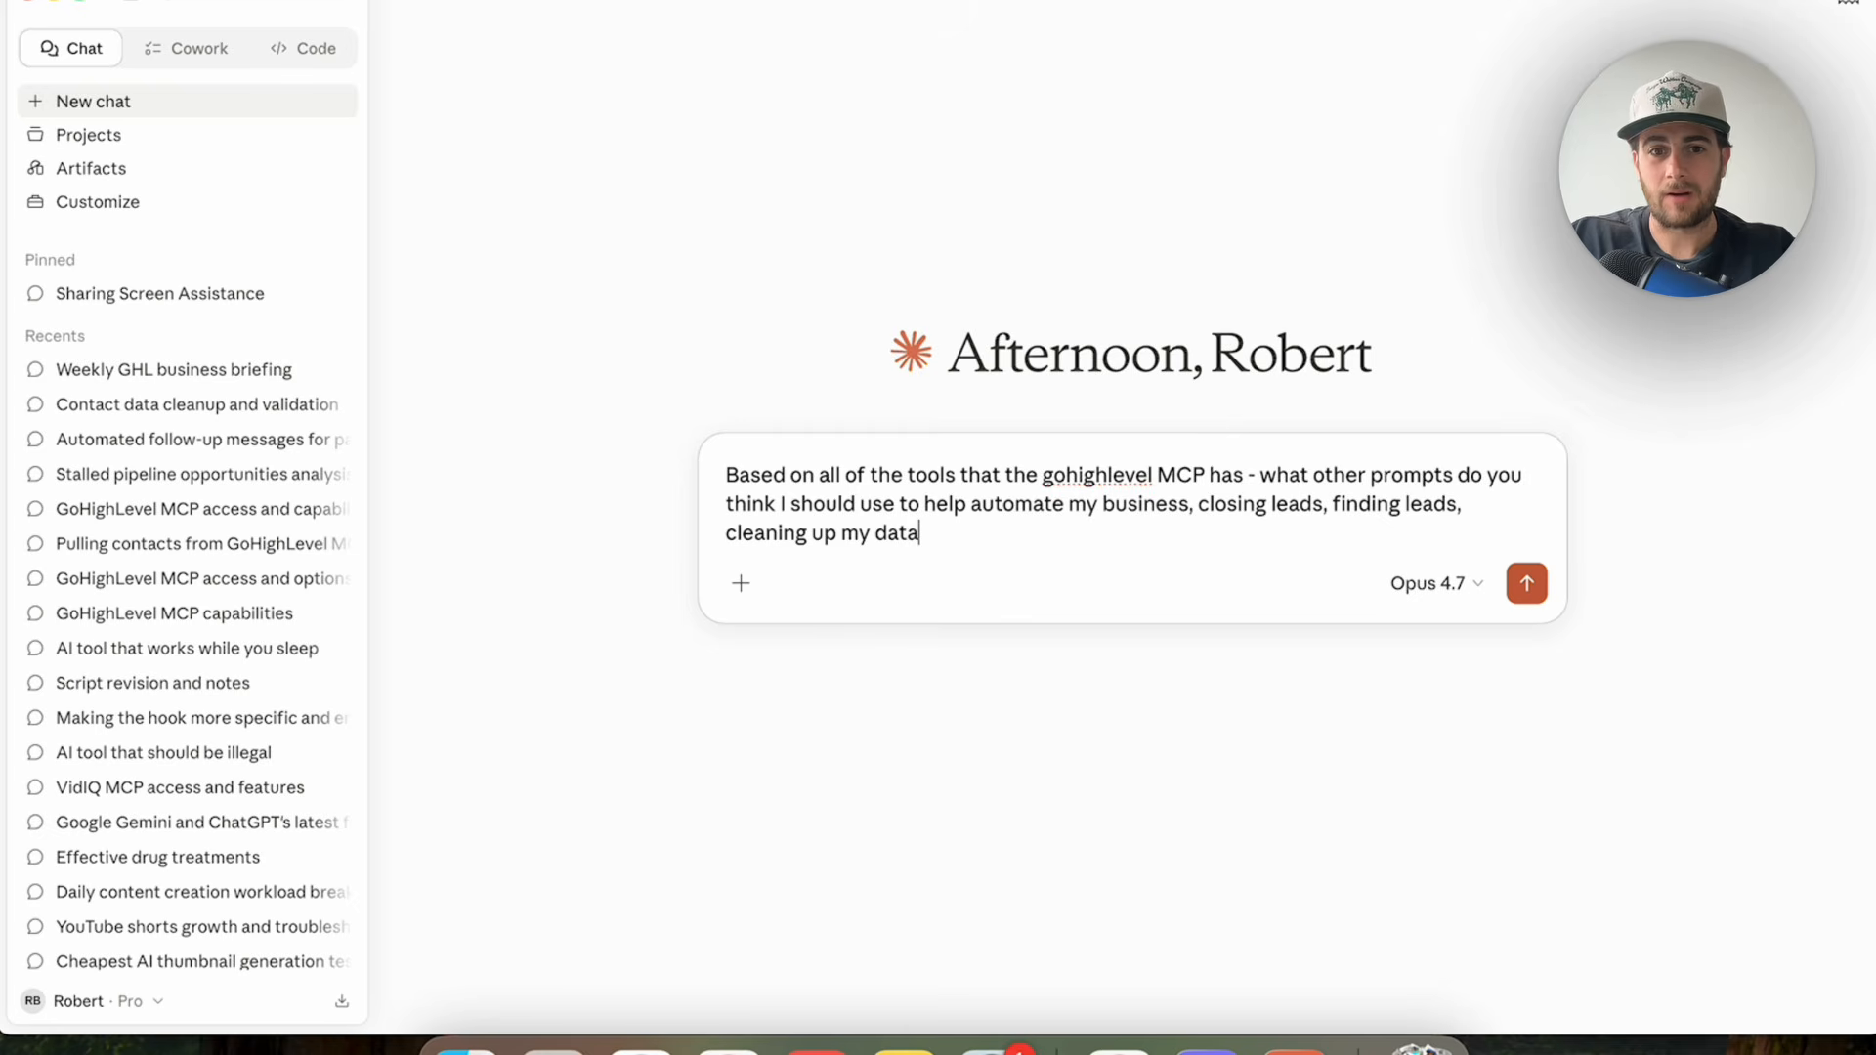
text( etc.)
key(Return)
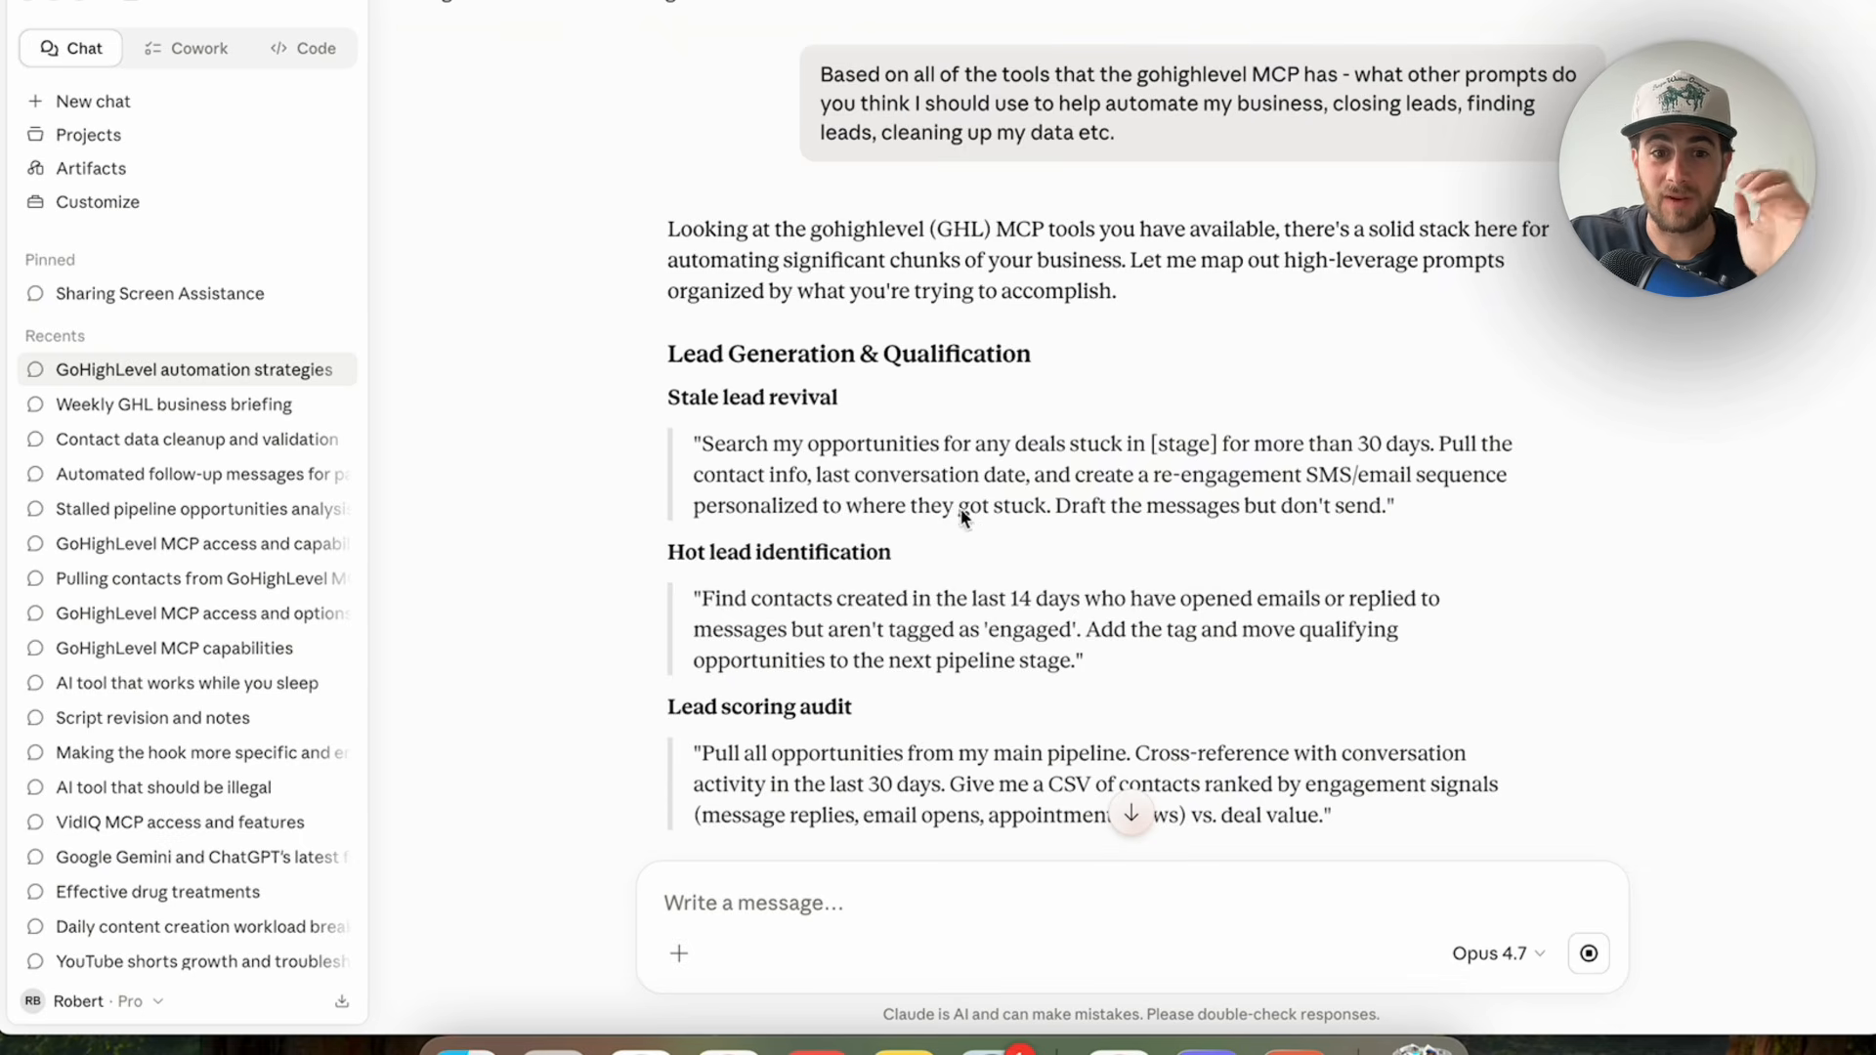
Read the suggested prompts for lead qualification, sales pipeline automation, data cleanup, and conversation and follow-up automation.
scroll(963, 518, down, 5)
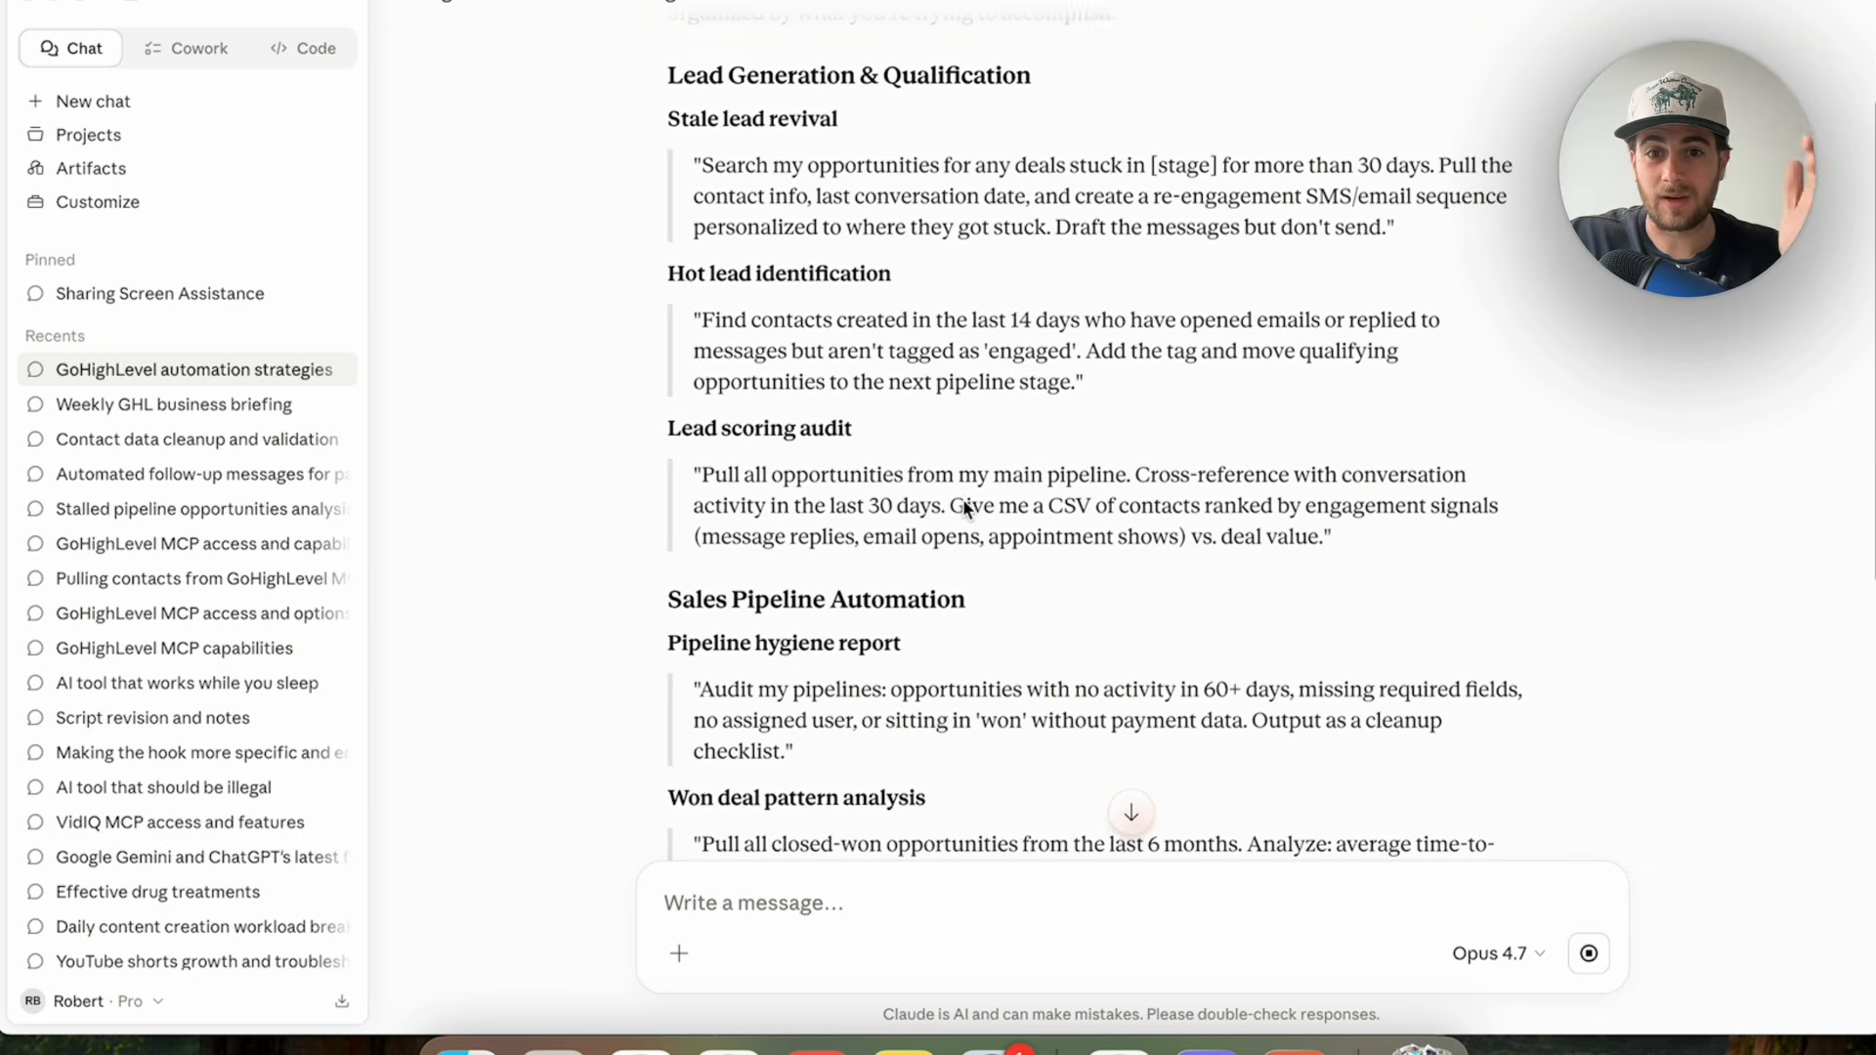
scroll(963, 504, down, 3)
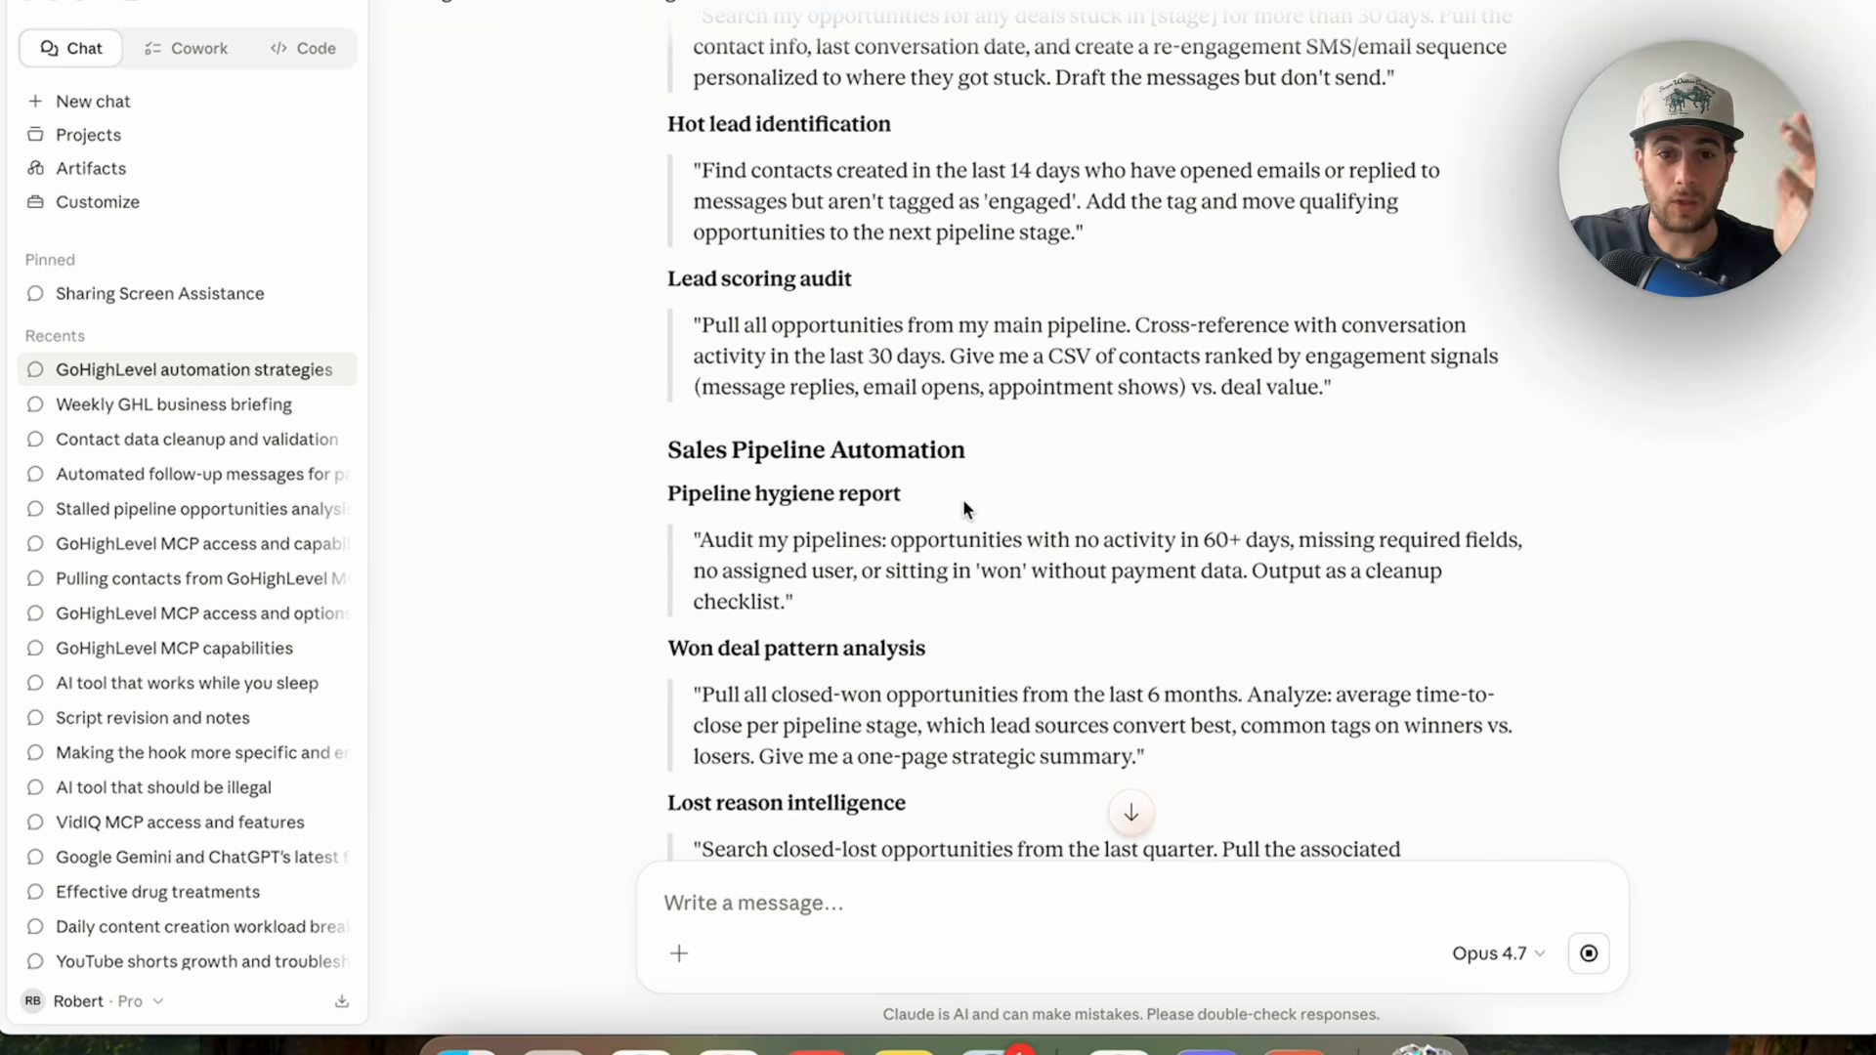
scroll(964, 502, down, 8)
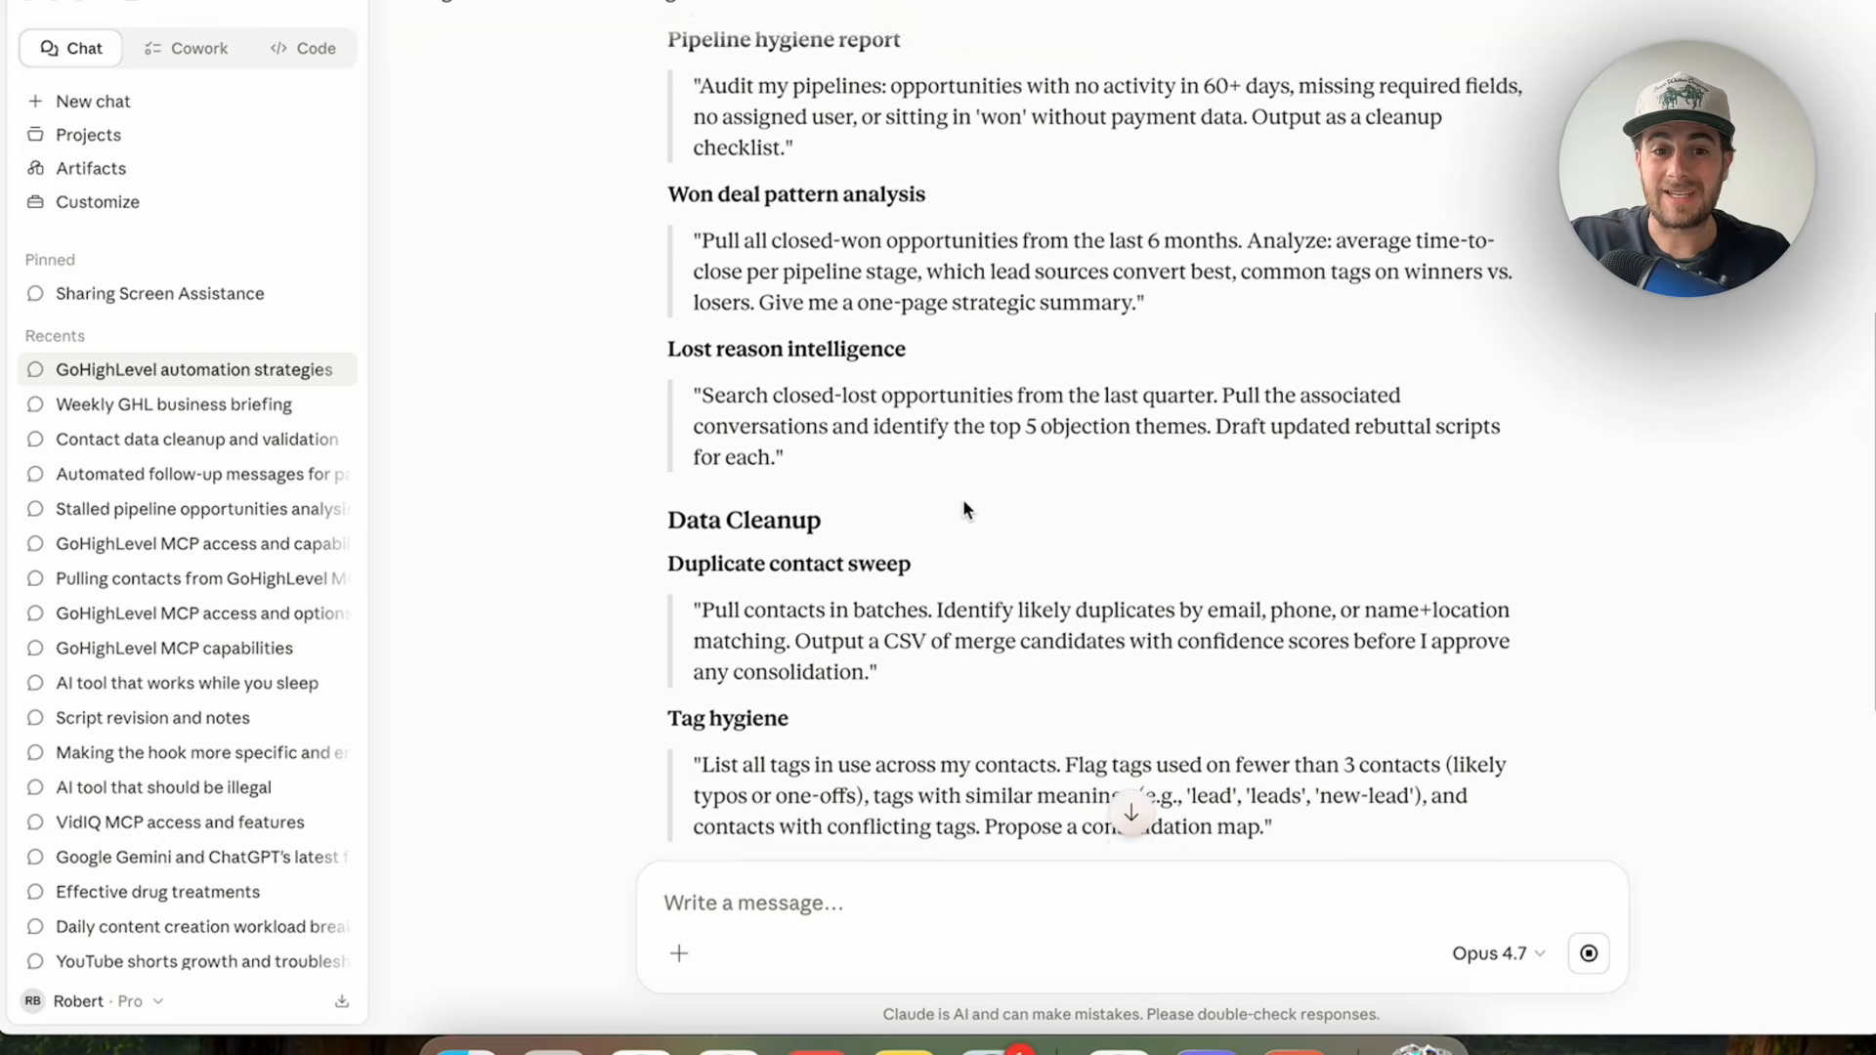
scroll(963, 508, down, 5)
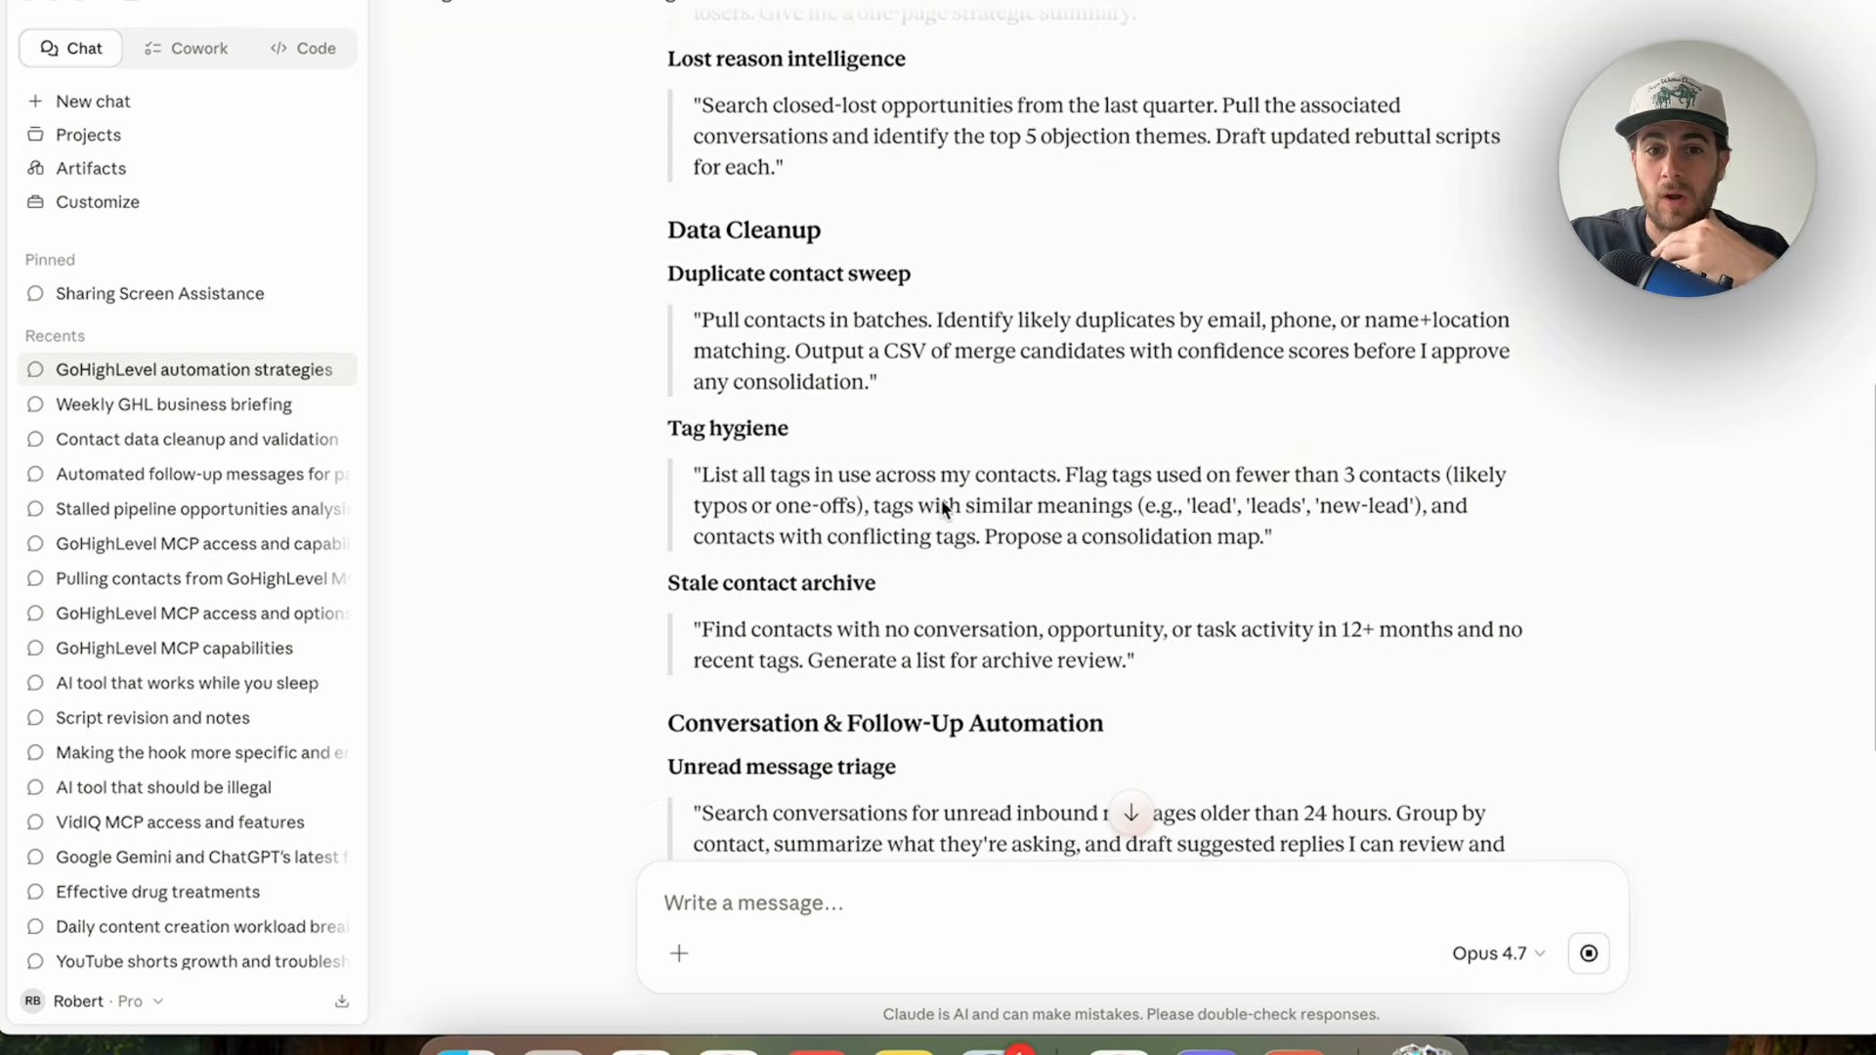
scroll(945, 508, down, 3)
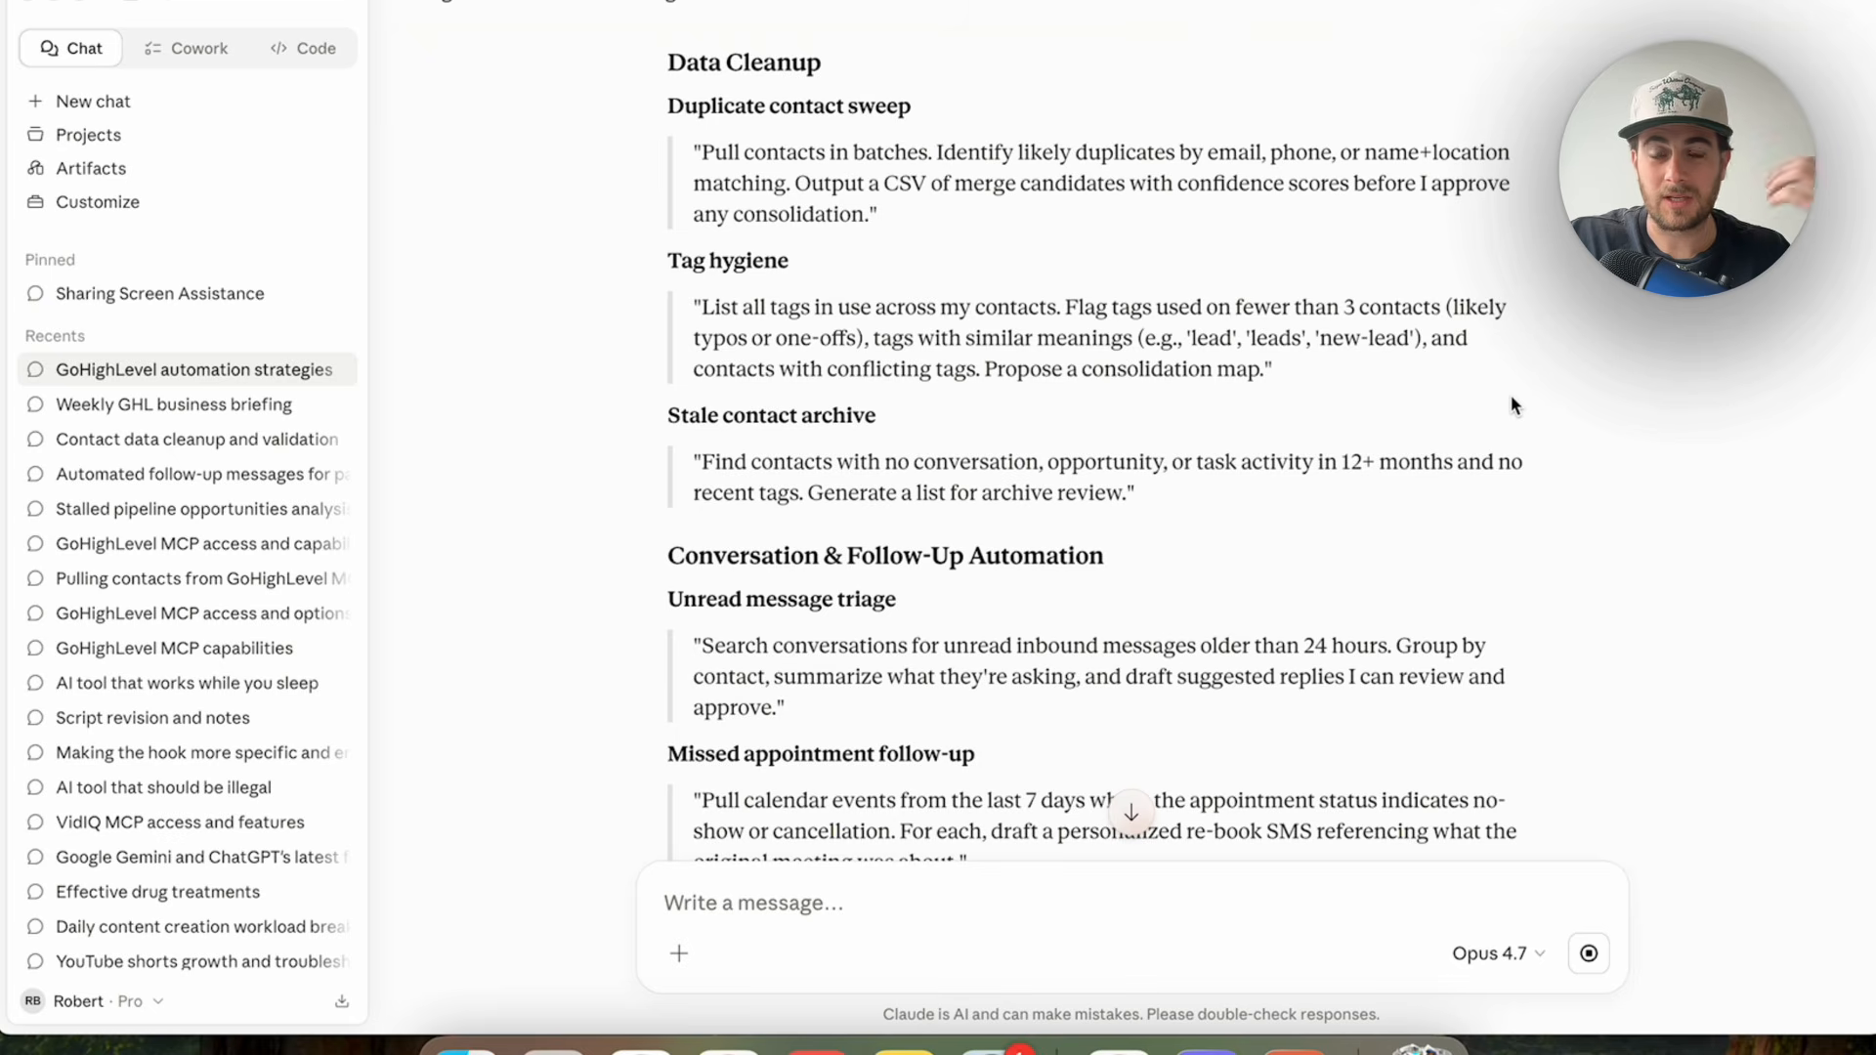